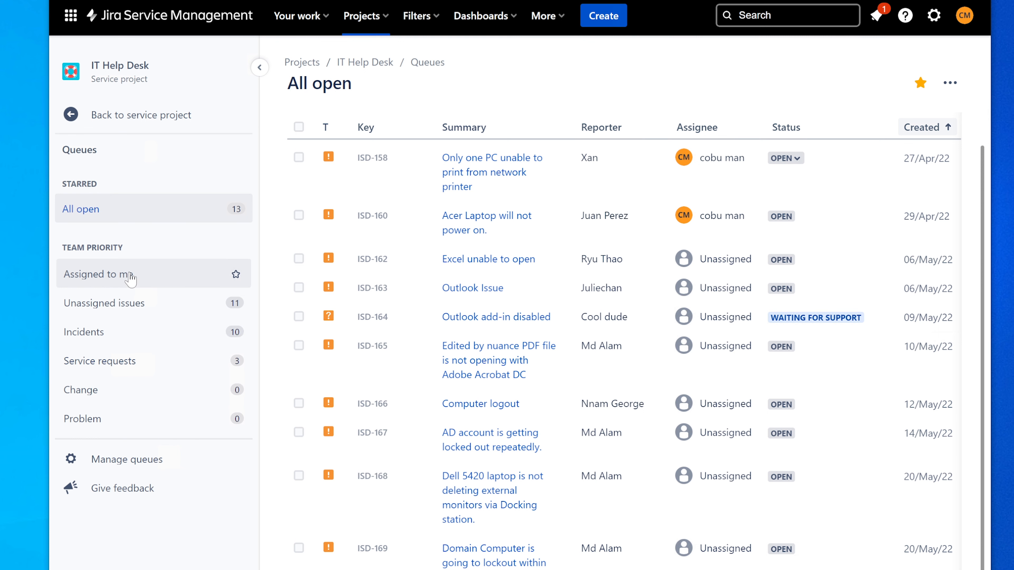
Scroll through the 13 open requests listed in the All open queue
scroll(515, 344, "down", 2)
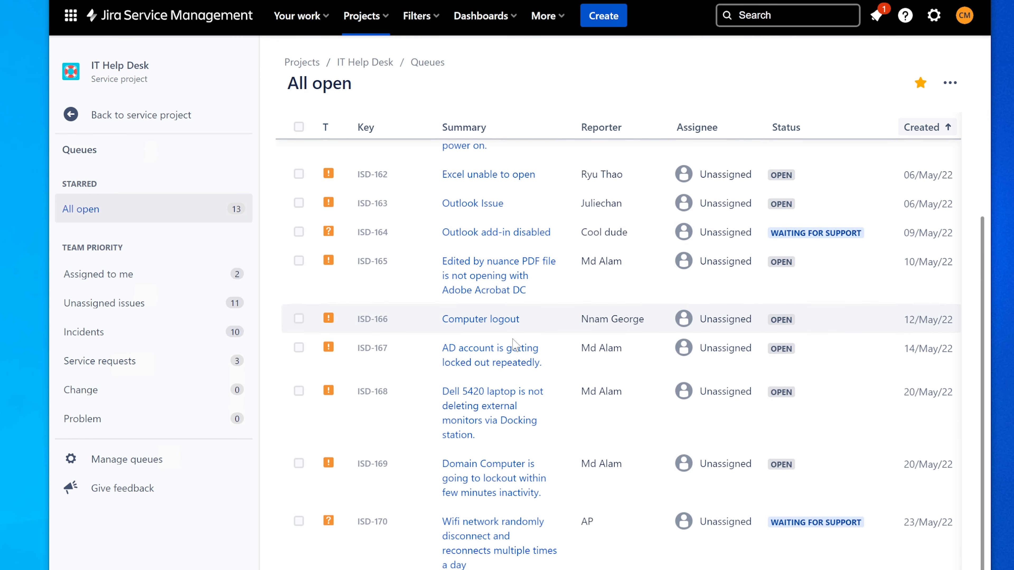
scroll(515, 344, "up", 2)
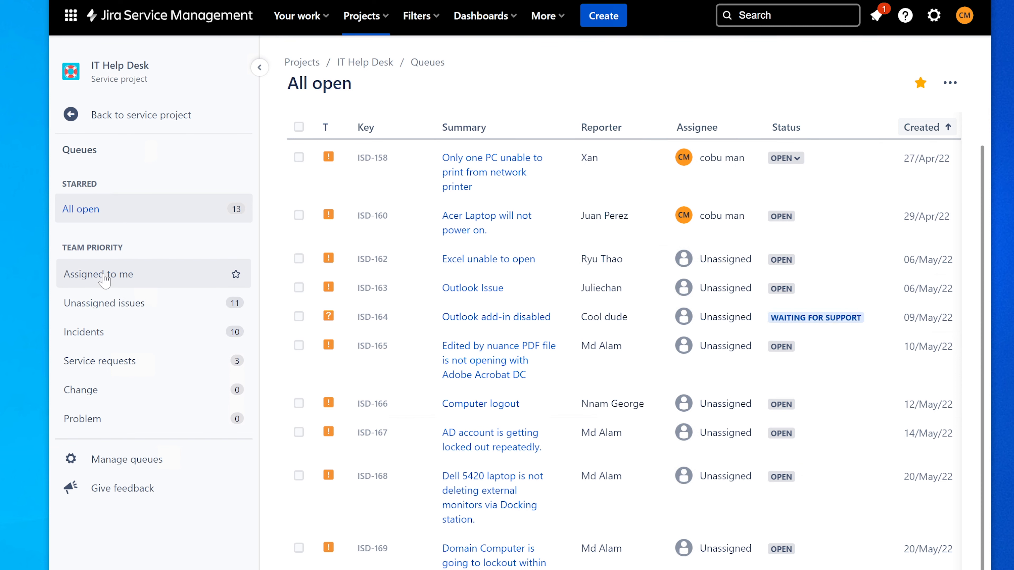
Open ISD-159 'Wireless Mouse and Keyboard Issue' from the latest notification and read its comments
left_click(876, 15)
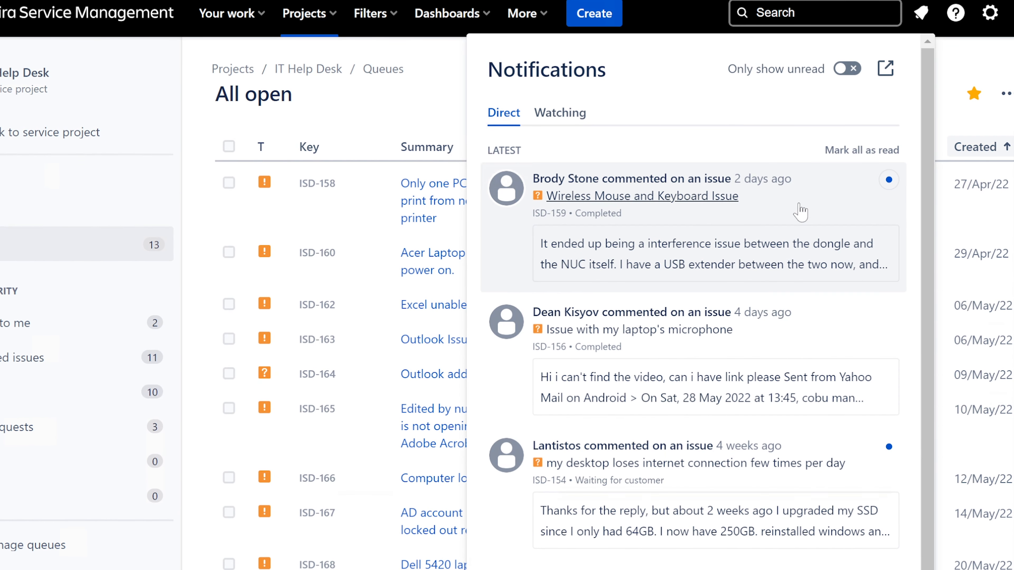
left_click(800, 212)
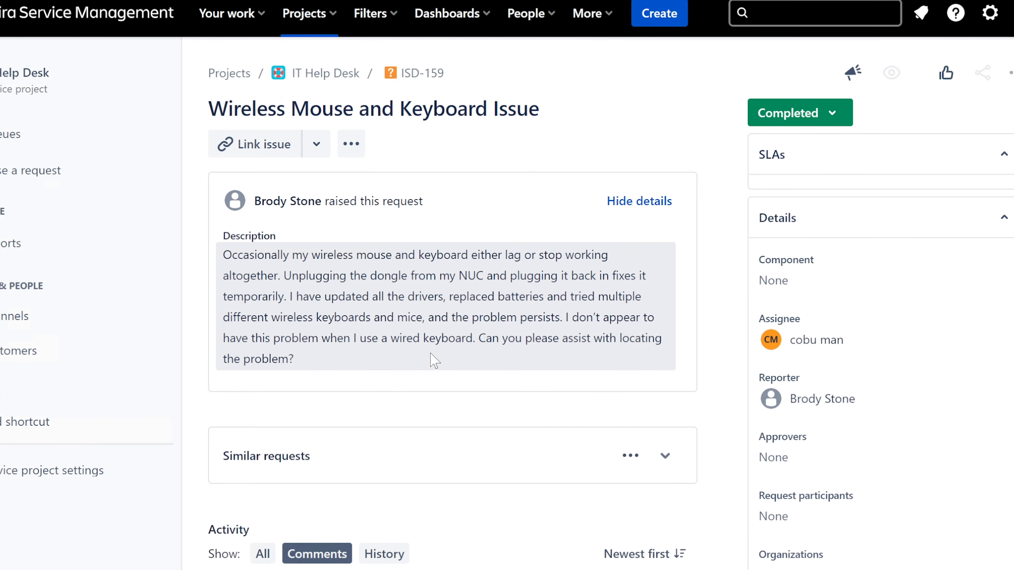
scroll(407, 242, "down", 3)
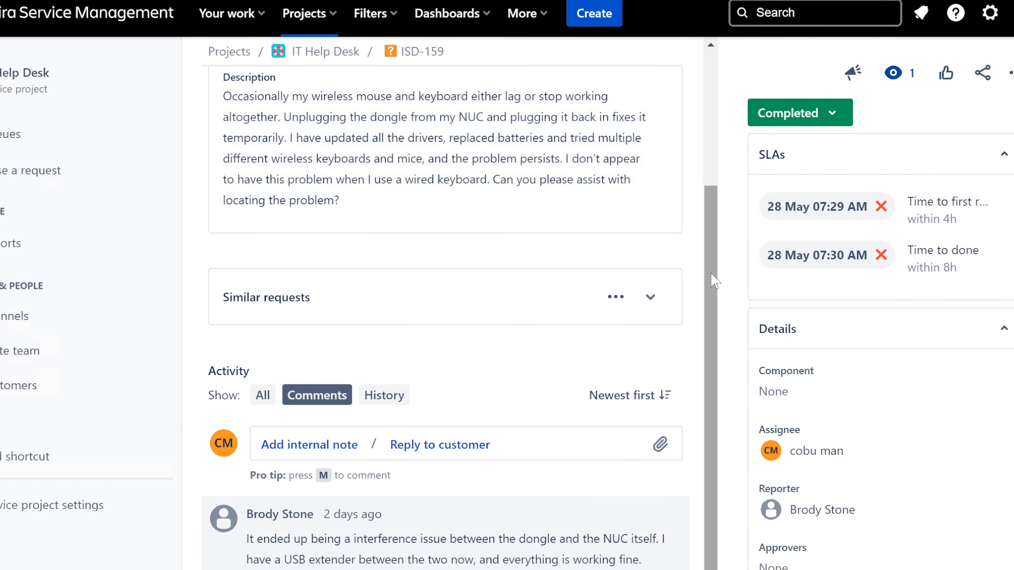
scroll(708, 219, "up", 3)
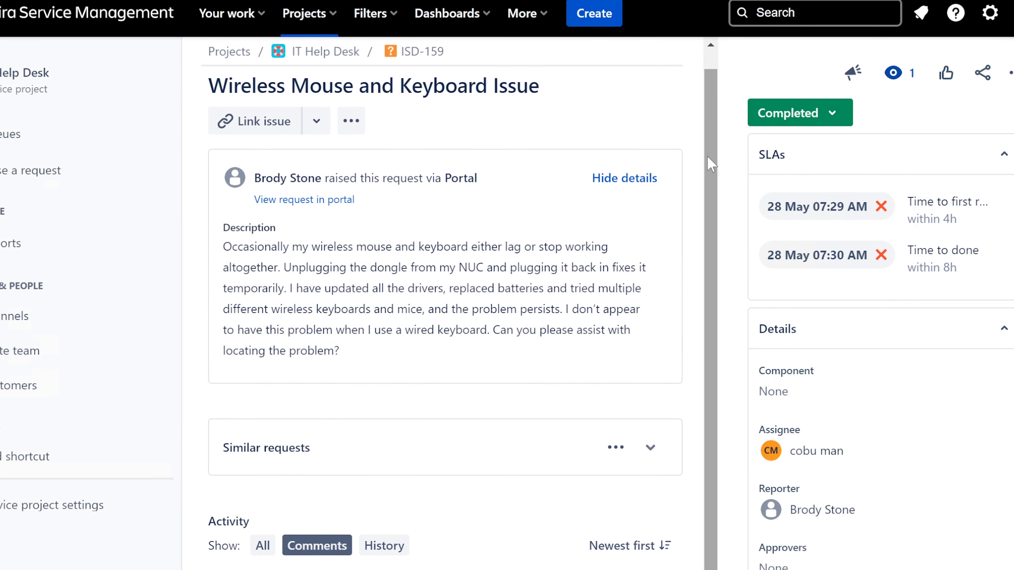
left_click_drag(707, 157, 722, 305)
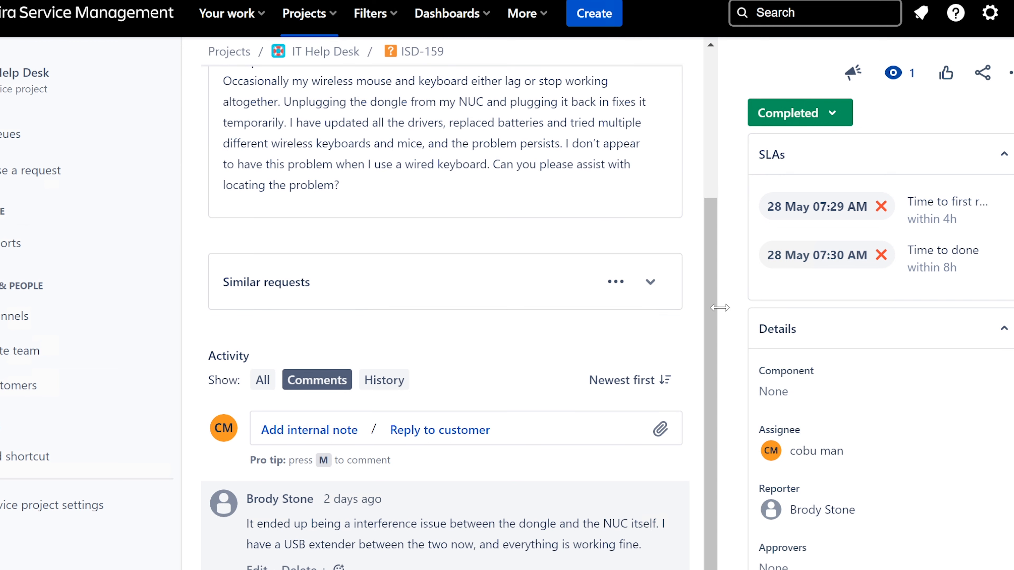
left_click_drag(241, 520, 294, 524)
Read the customer's ISD-159 comment, highlighting the NUC and USB extender fix passages
left_click(255, 520)
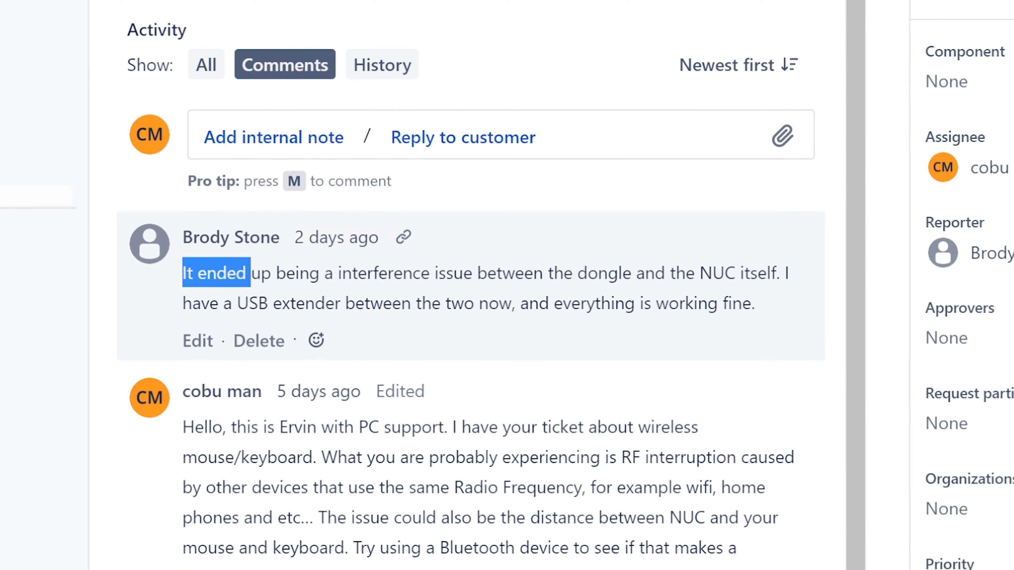
left_click_drag(250, 273, 309, 273)
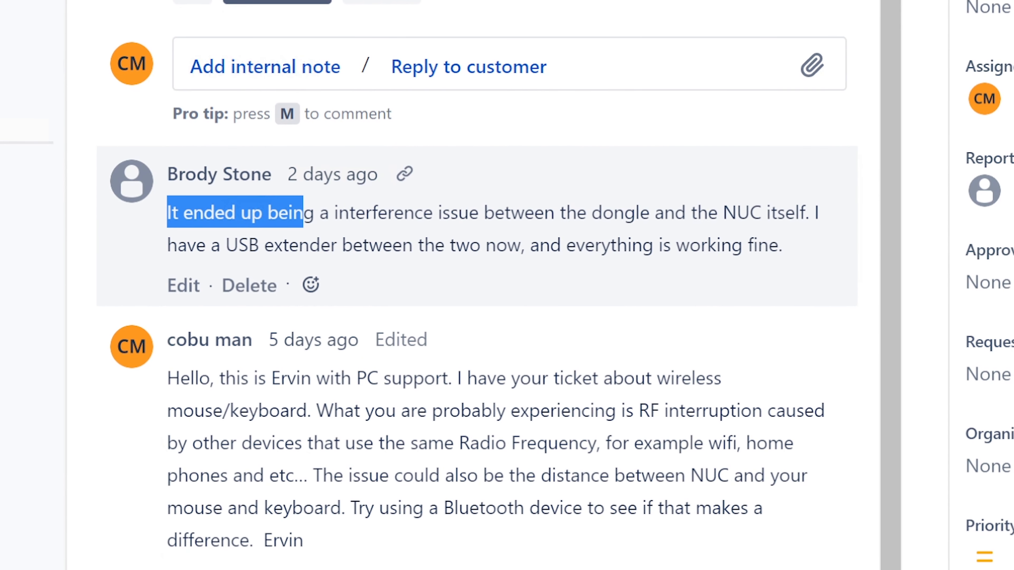
left_click_drag(303, 212, 795, 235)
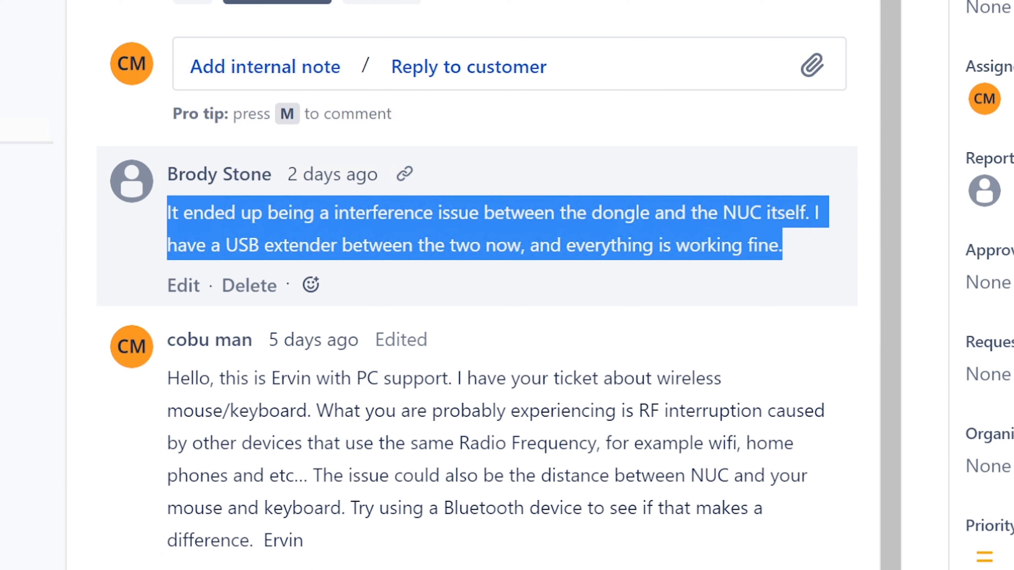
left_click(459, 232)
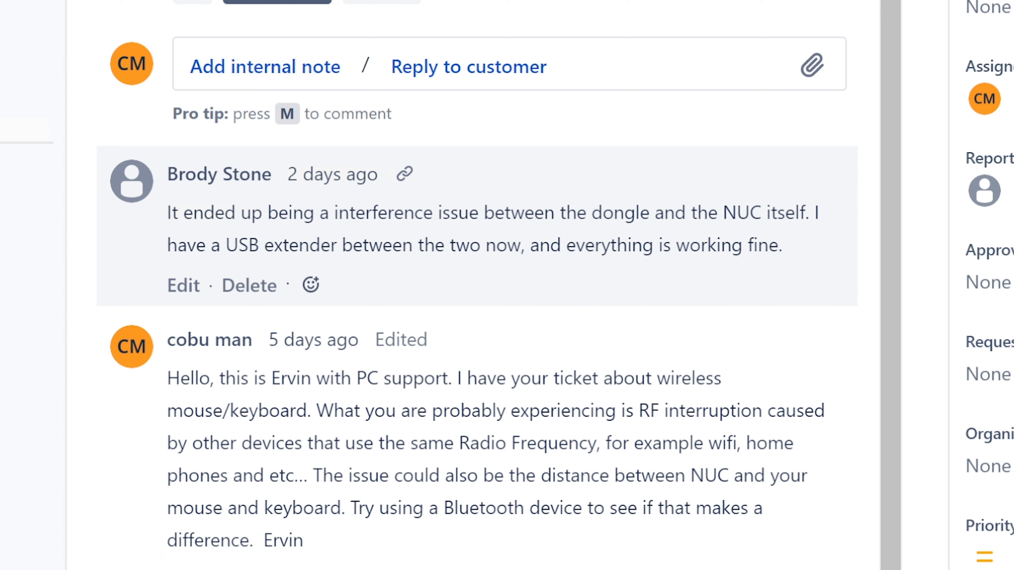
left_click_drag(565, 213, 636, 212)
left_click(653, 218)
left_click_drag(723, 213, 761, 212)
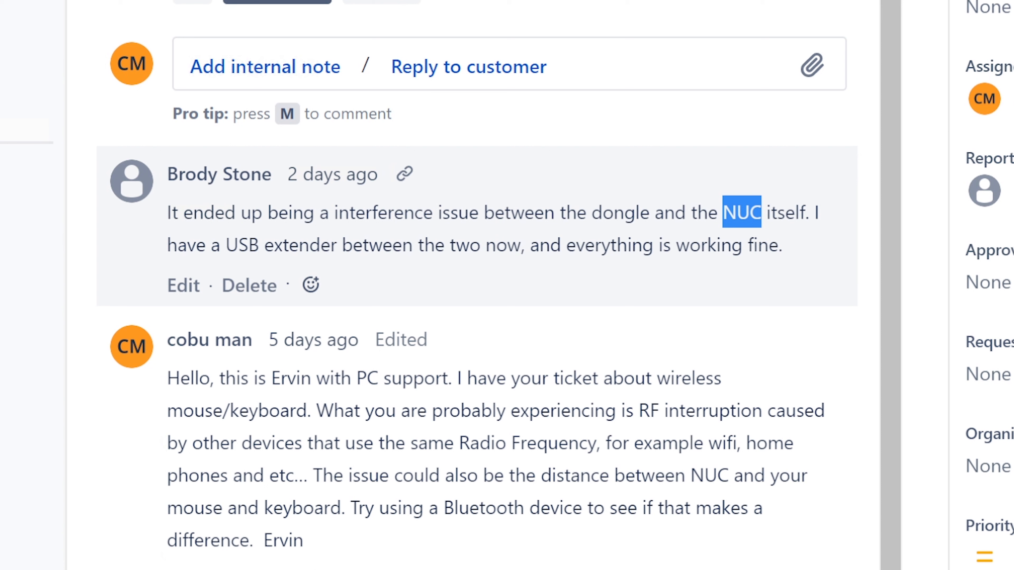
left_click_drag(225, 244, 757, 245)
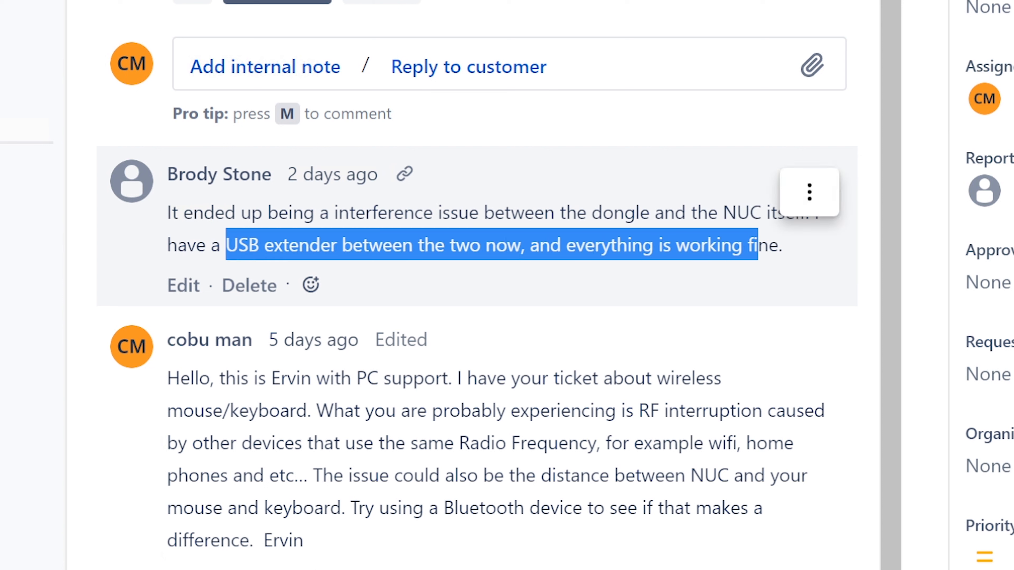
scroll(476, 285, "up", 5)
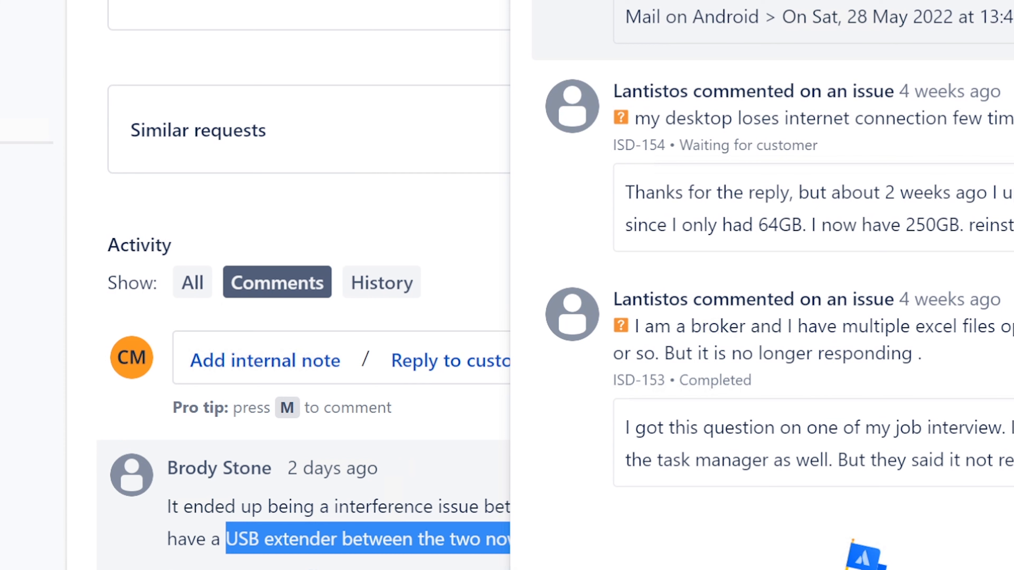
Open ISD-156 from the reply notification and find the customer's request for the video link
left_click(772, 20)
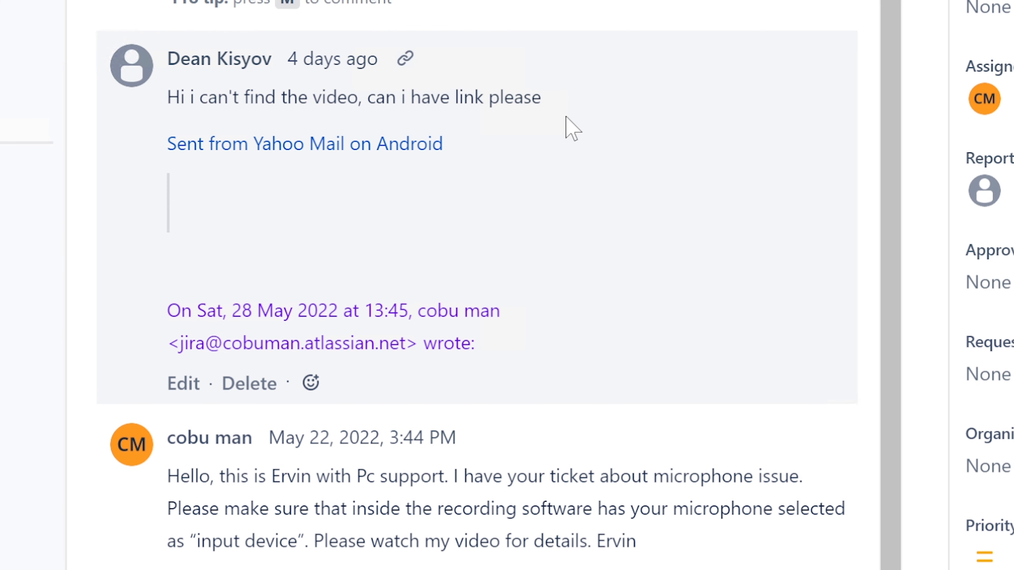
scroll(572, 128, "up", 10)
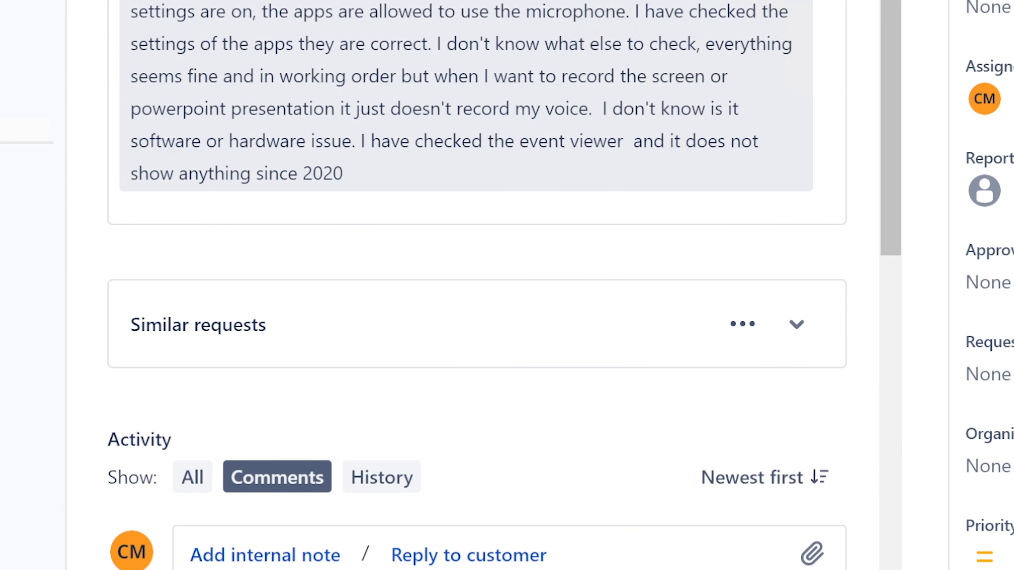
scroll(566, 120, "down", 10)
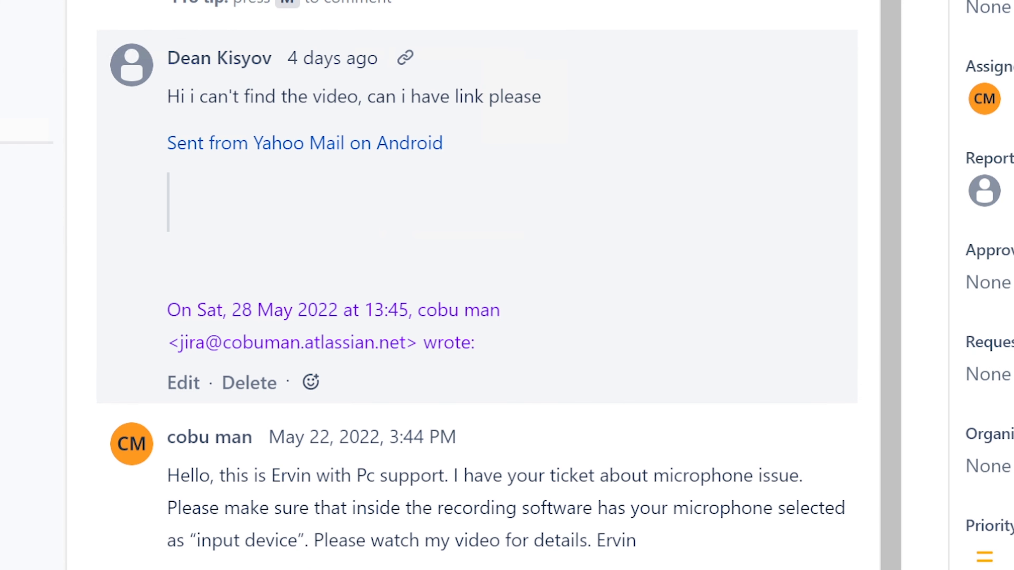
left_click_drag(167, 96, 539, 83)
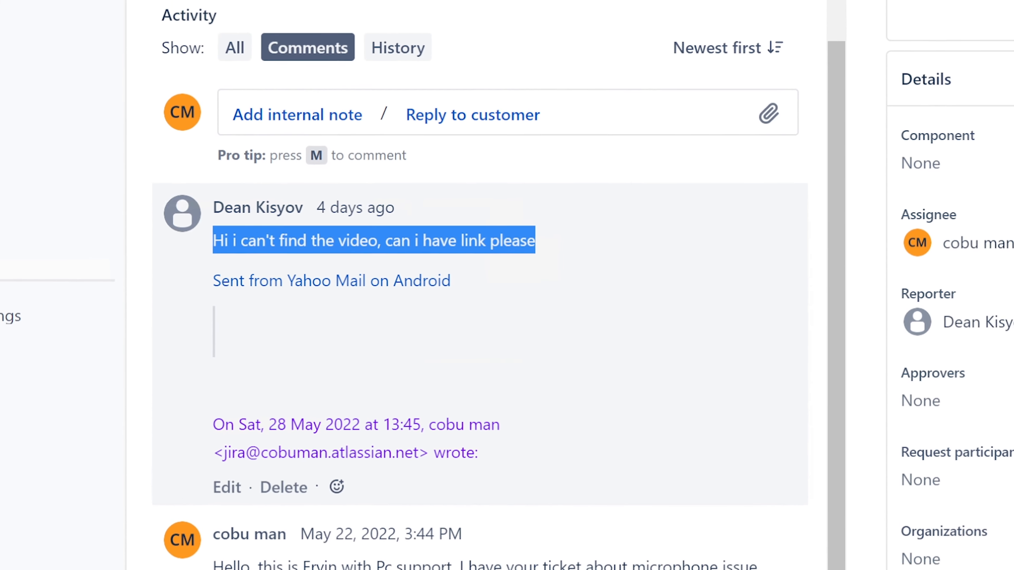
Copy the short share link of cobuman's Help Desk Tickets video on YouTube, then close the tab
key("ctrl+t")
type("you")
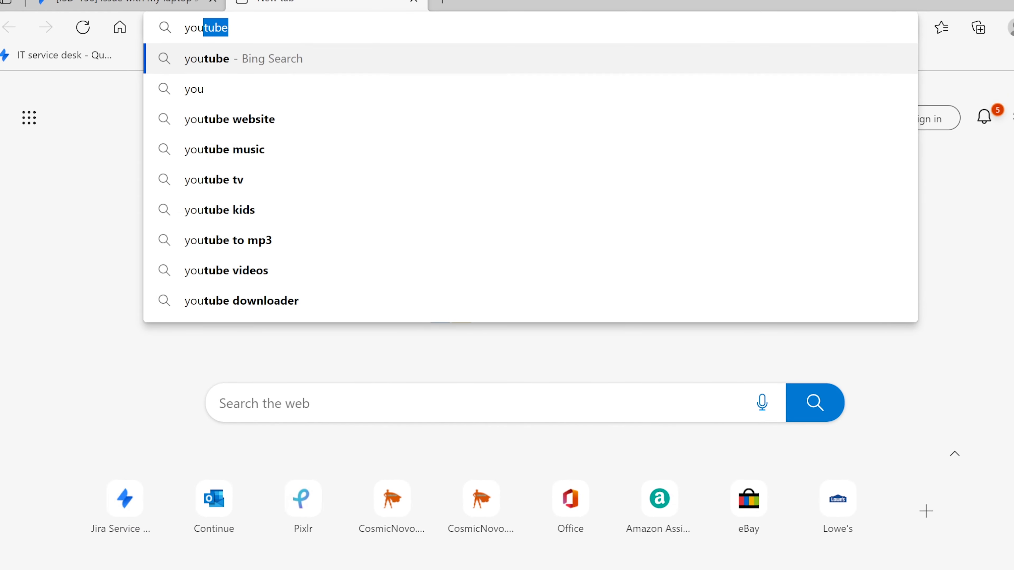
type("tube.com/")
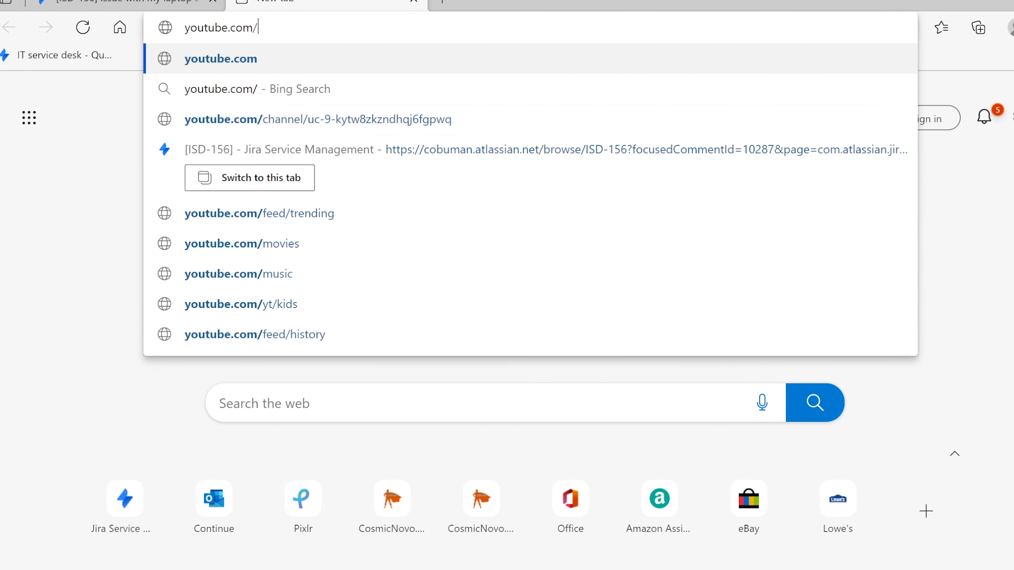
type("cobuman")
key("Return")
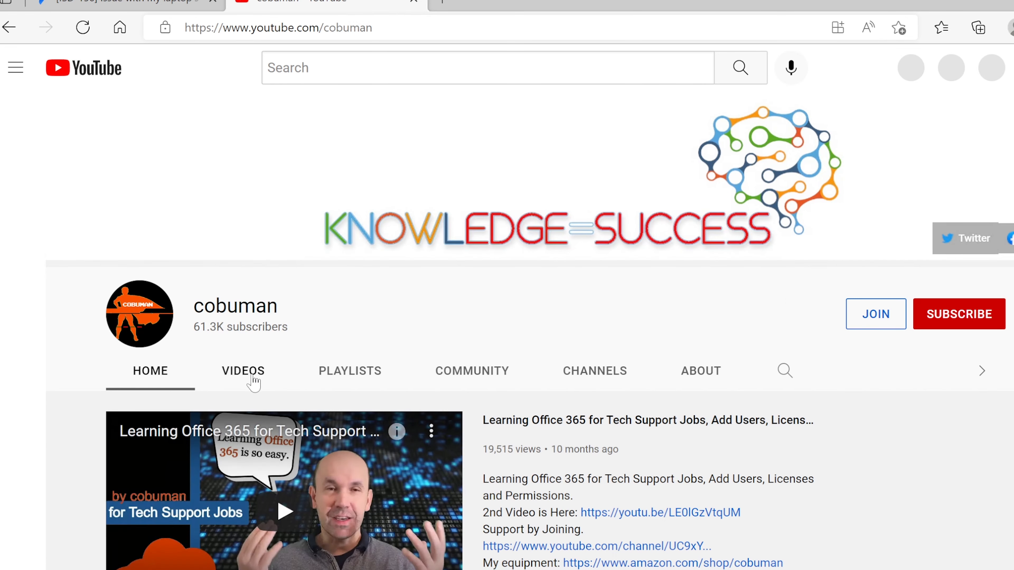
left_click(252, 377)
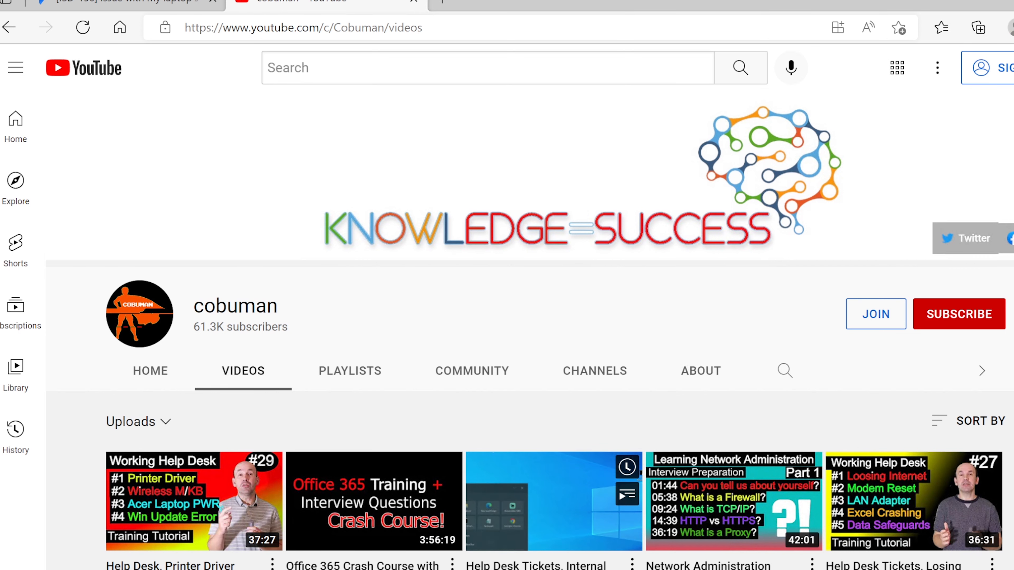
left_click(554, 569)
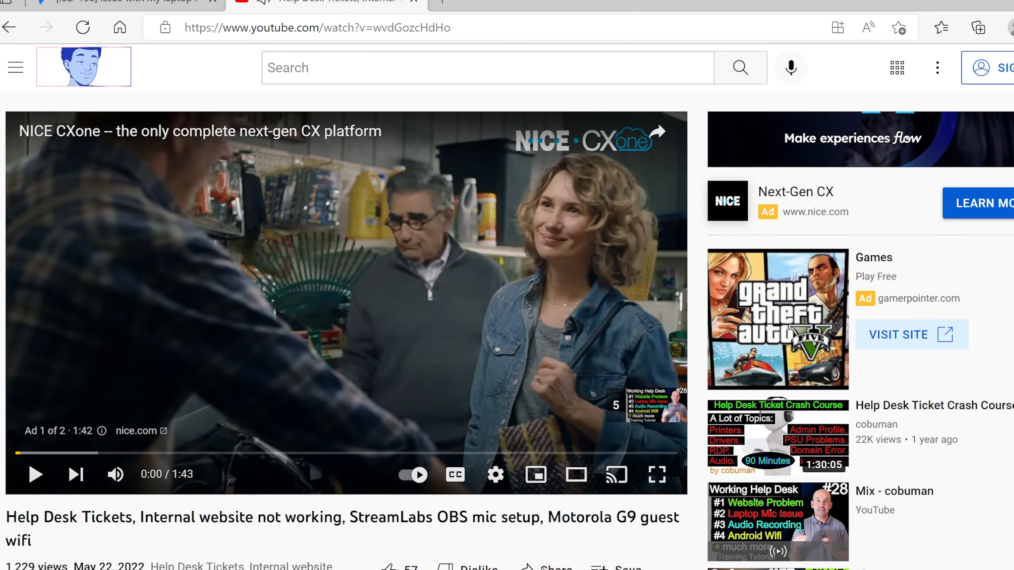
left_click(547, 567)
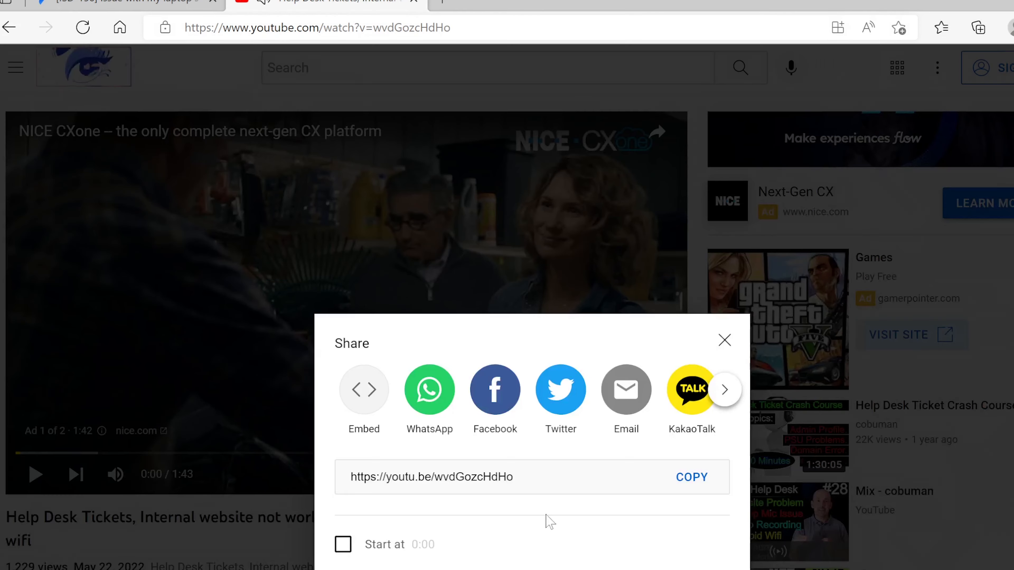
left_click(696, 479)
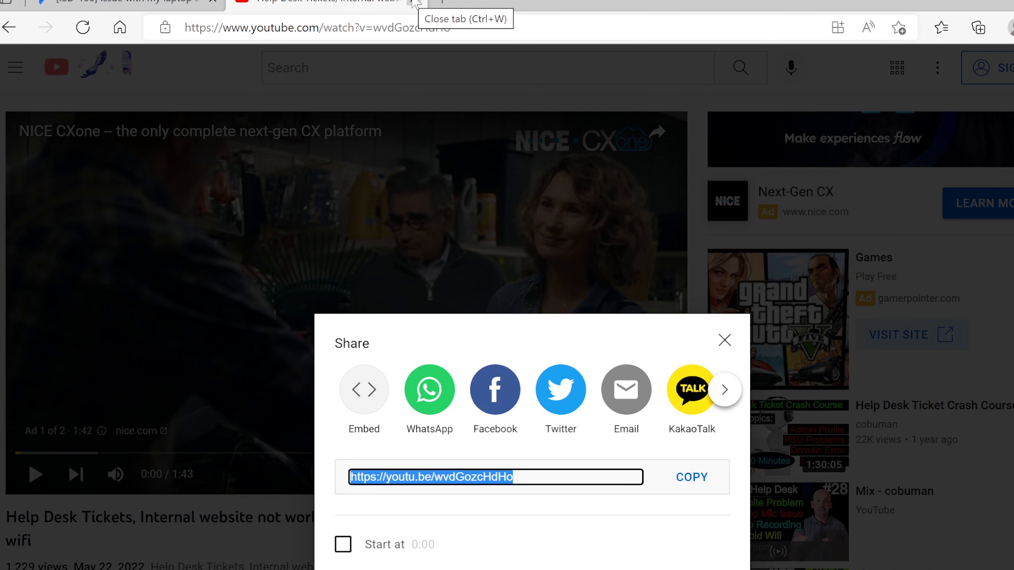
left_click(414, 3)
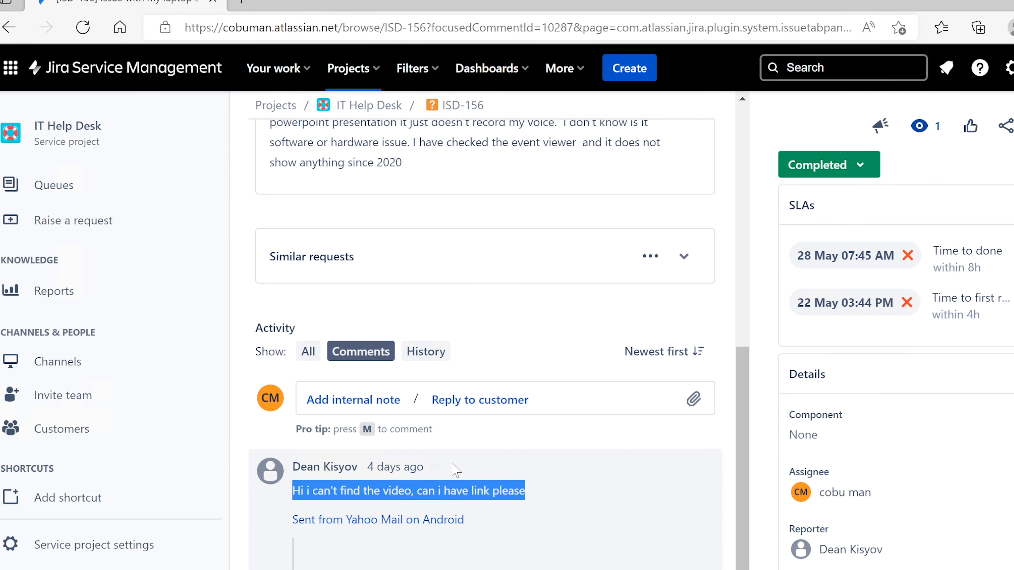
Draft the ISD-156 customer reply 'Here is the link.' and reopen the cobuman YouTube channel in a new tab
left_click(497, 402)
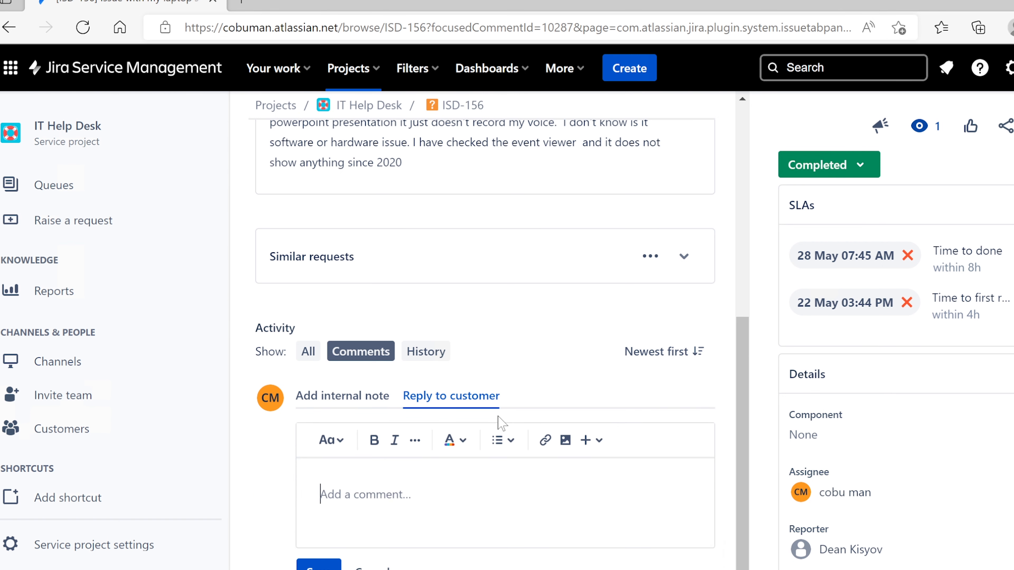
type("Here is the link.")
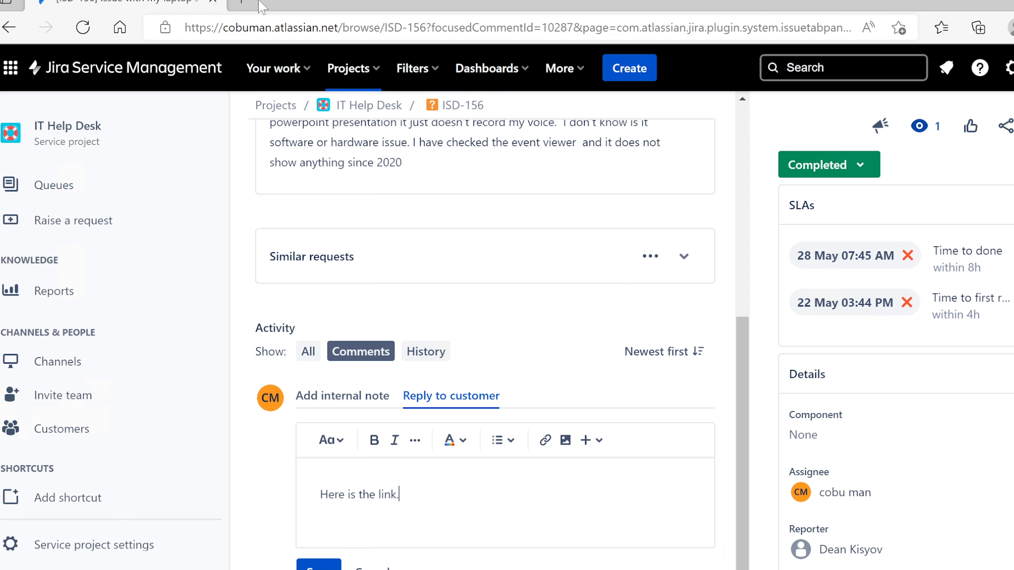
left_click(241, 3)
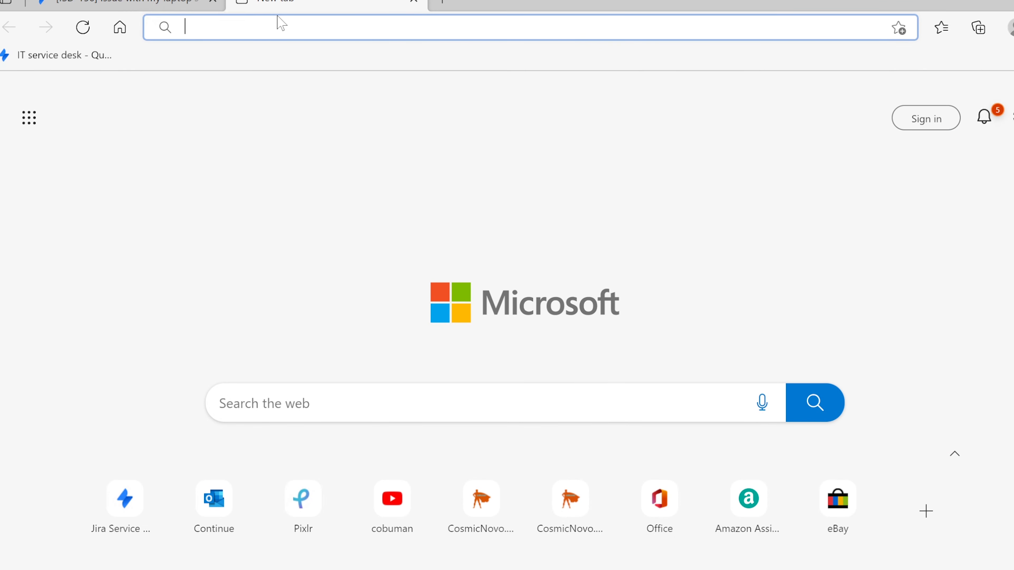
left_click(403, 519)
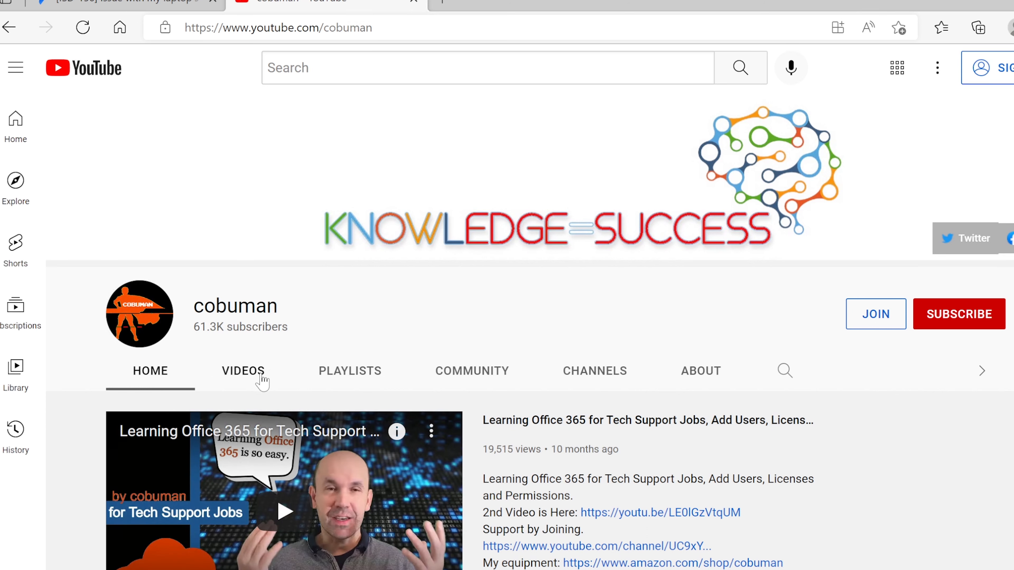
Play the Help Desk Tickets video from the channel's videos and seek to 16:20
left_click(244, 371)
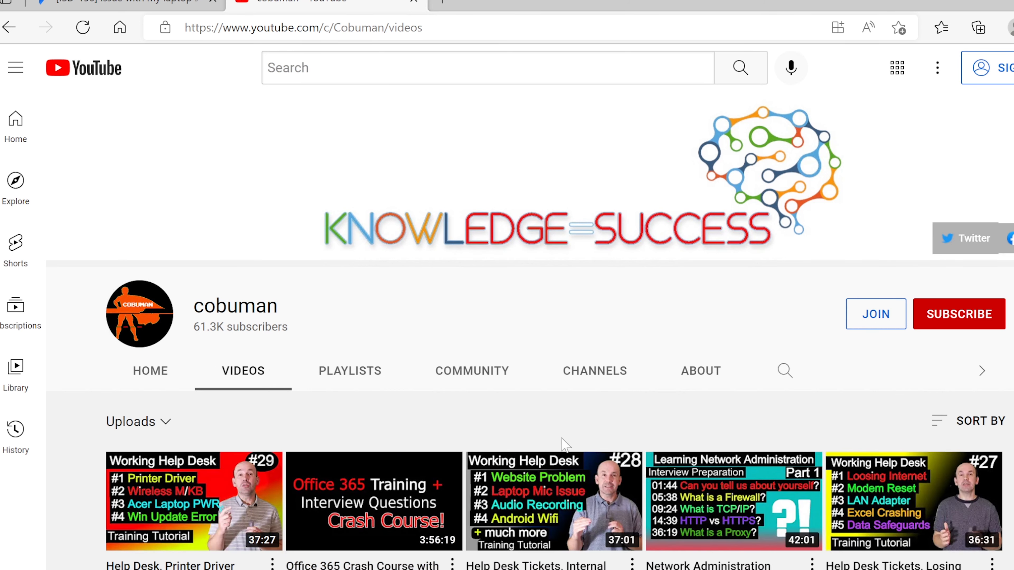
mouse_move(566, 479)
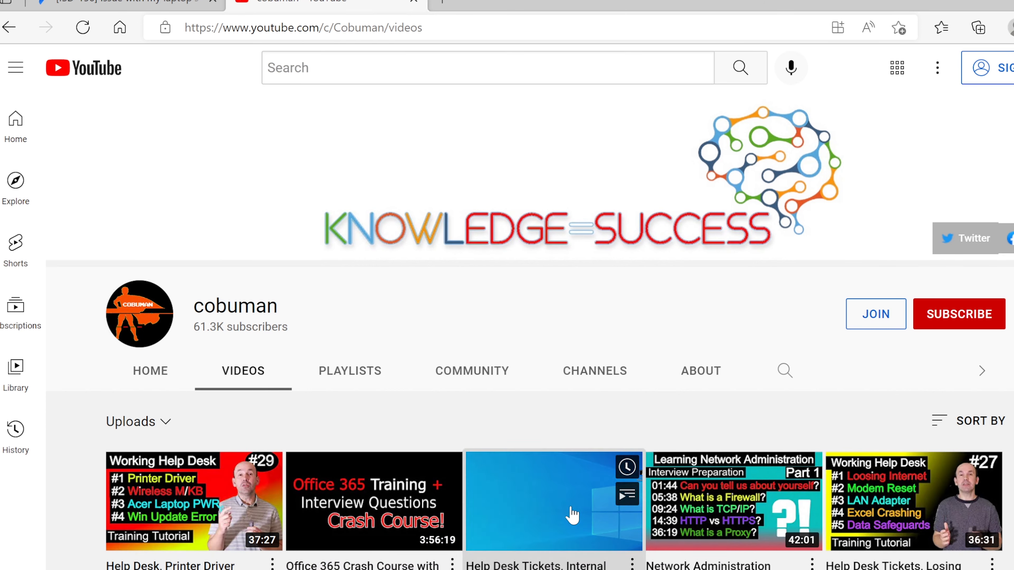
left_click(572, 517)
left_click(335, 355)
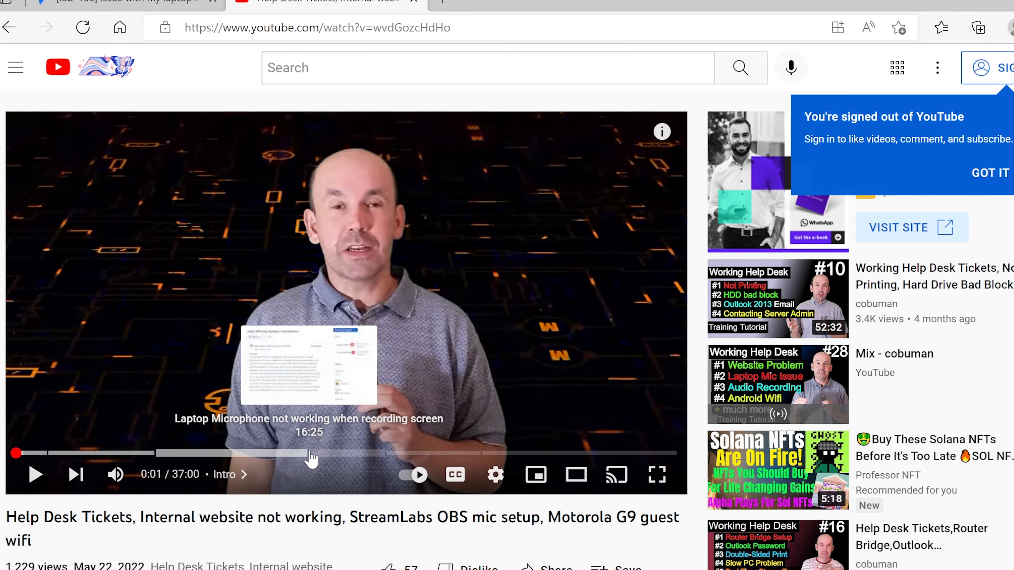
left_click(311, 454)
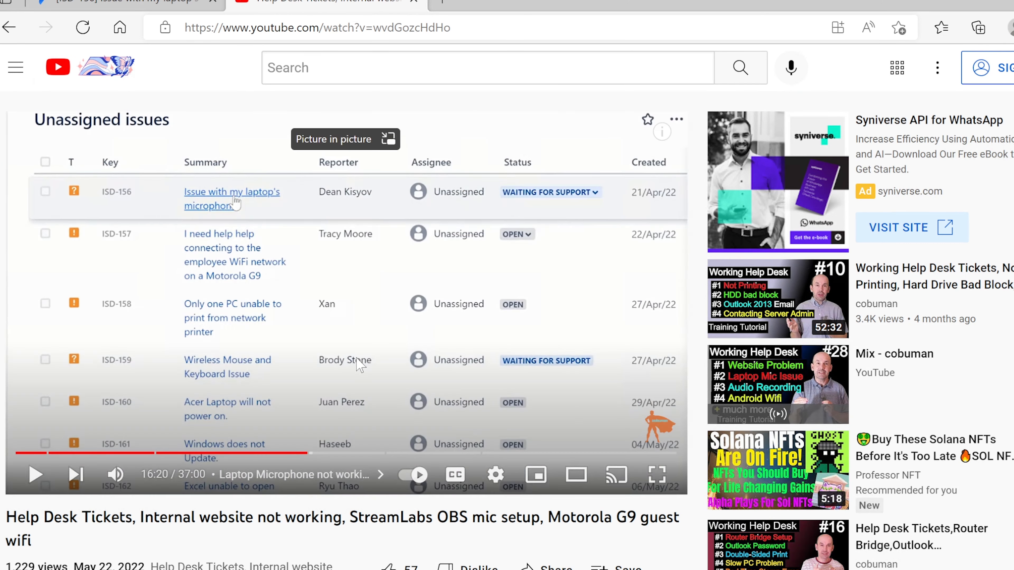
Copy the video's share link set to start at 16:20 and return to the Jira tab
left_click(575, 475)
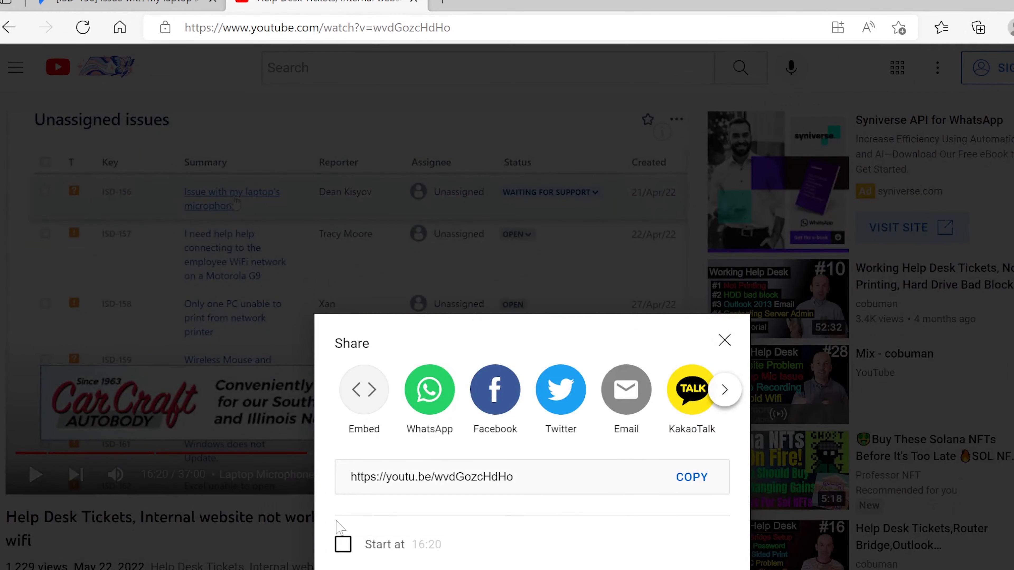
left_click(343, 545)
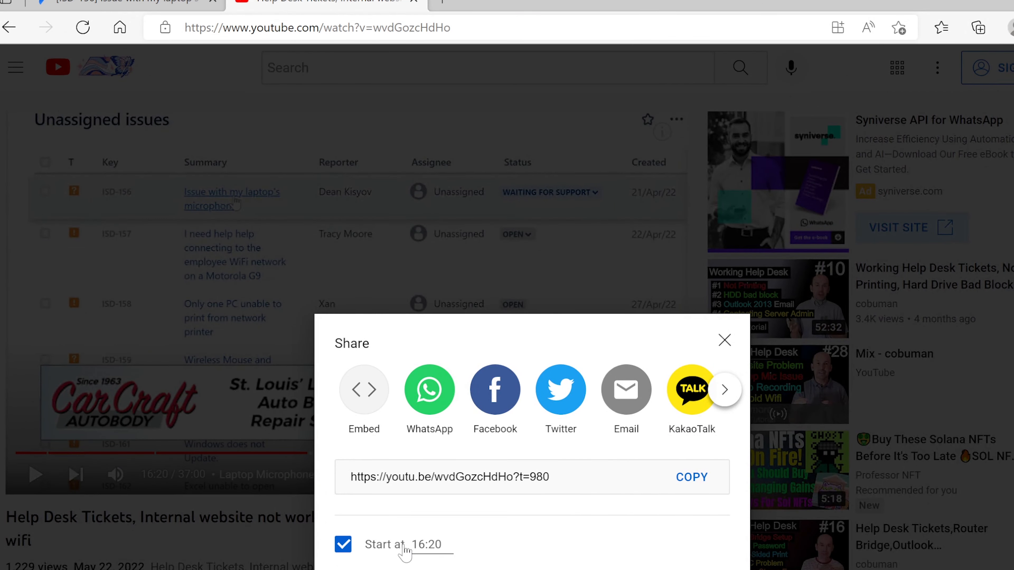
left_click(690, 483)
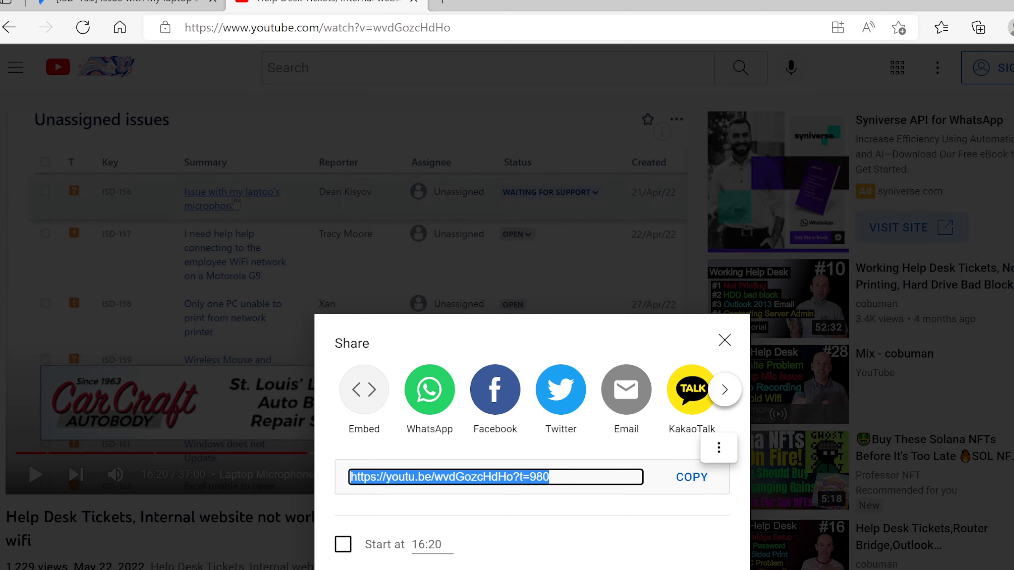
left_click(104, 2)
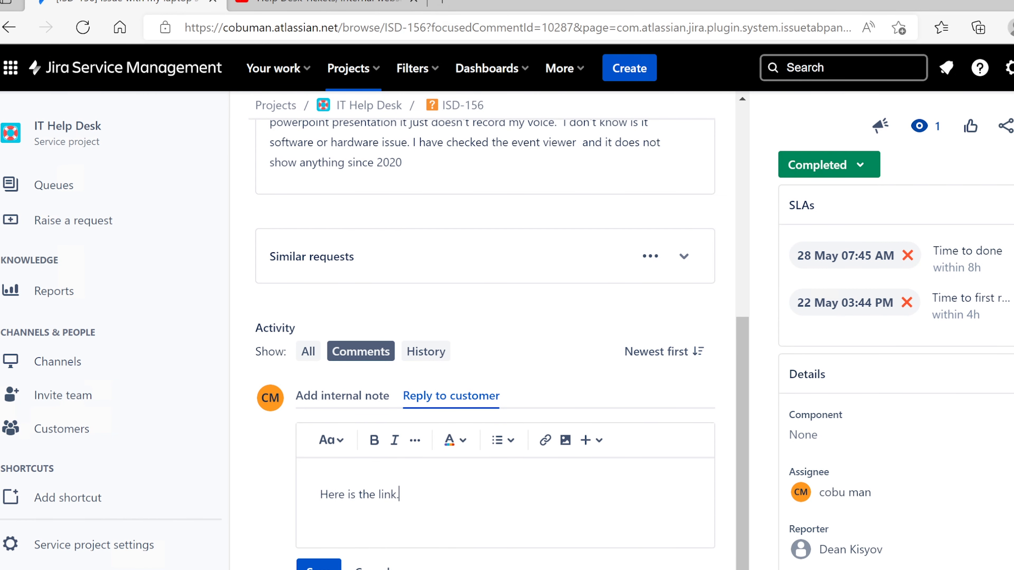
Paste the 16:20 YouTube link after 'Here is the link.' and save the ISD-156 reply
key("ctrl+v")
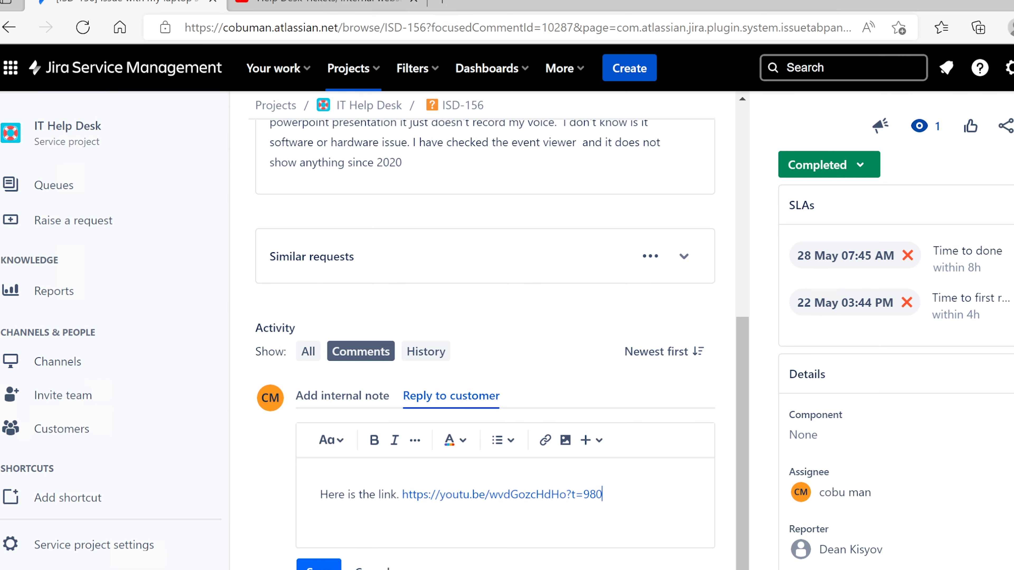
left_click(319, 565)
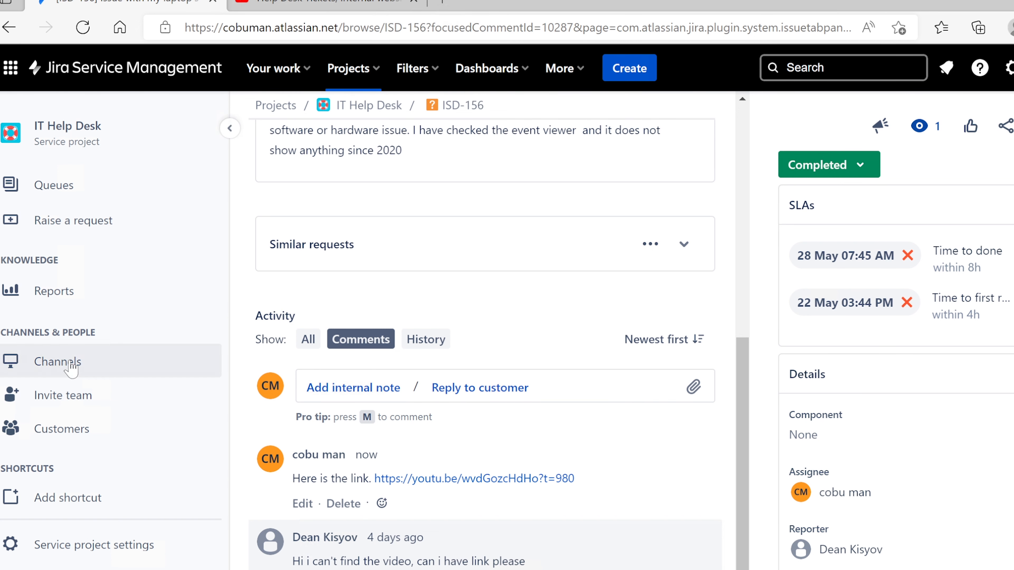
Open ISD-162 'Excel unable to open' from the Unassigned issues queue and assign it to yourself
left_click(86, 195)
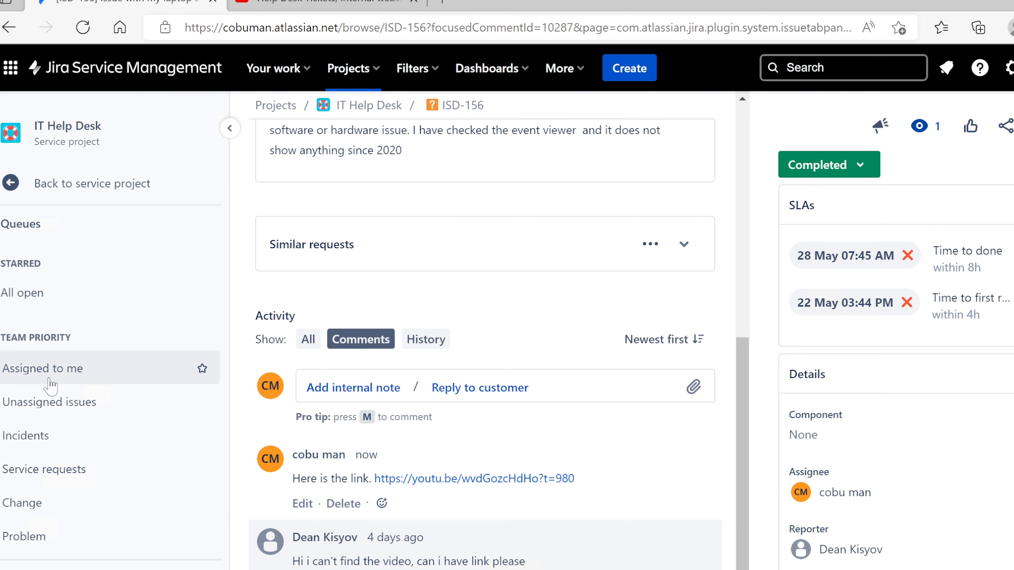
left_click(46, 401)
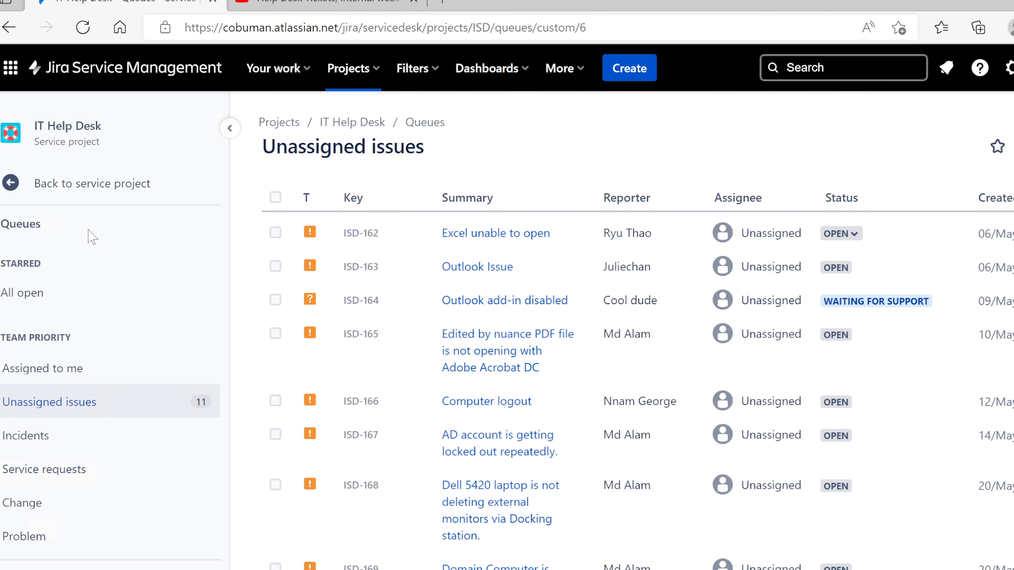
left_click(500, 234)
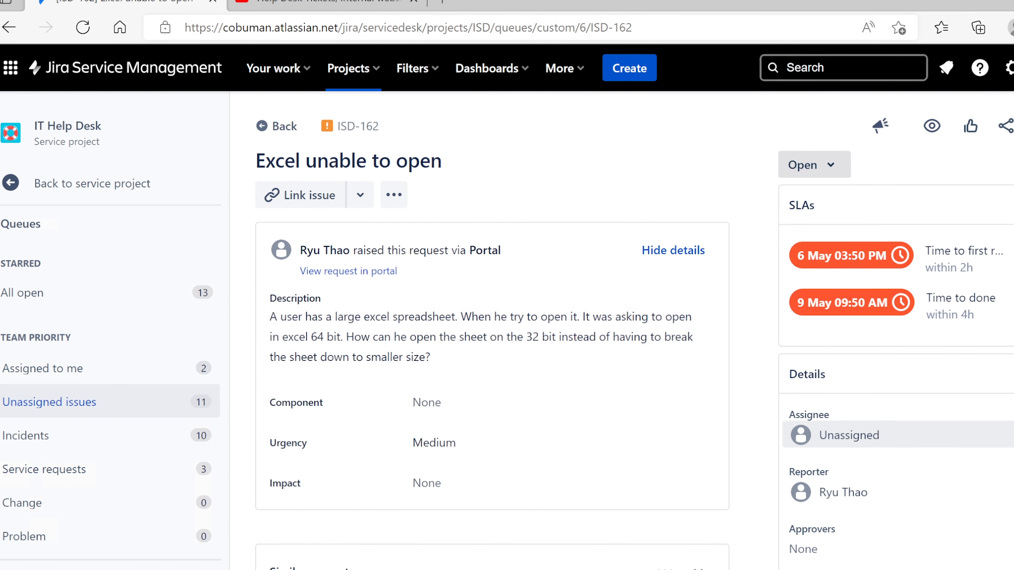
left_click(848, 435)
left_click(858, 486)
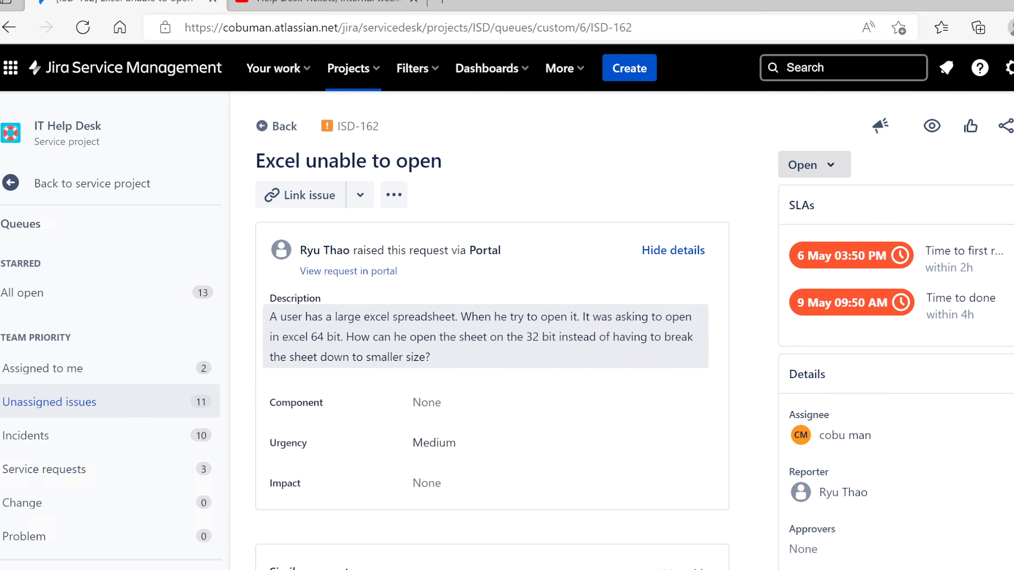
left_click_drag(257, 161, 379, 162)
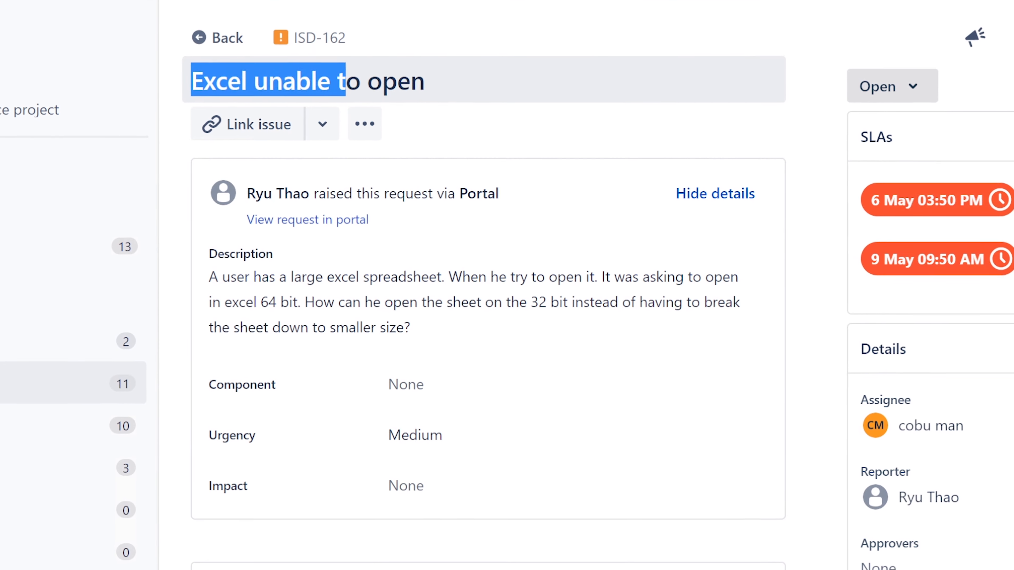
left_click_drag(346, 82, 443, 81)
left_click(210, 279)
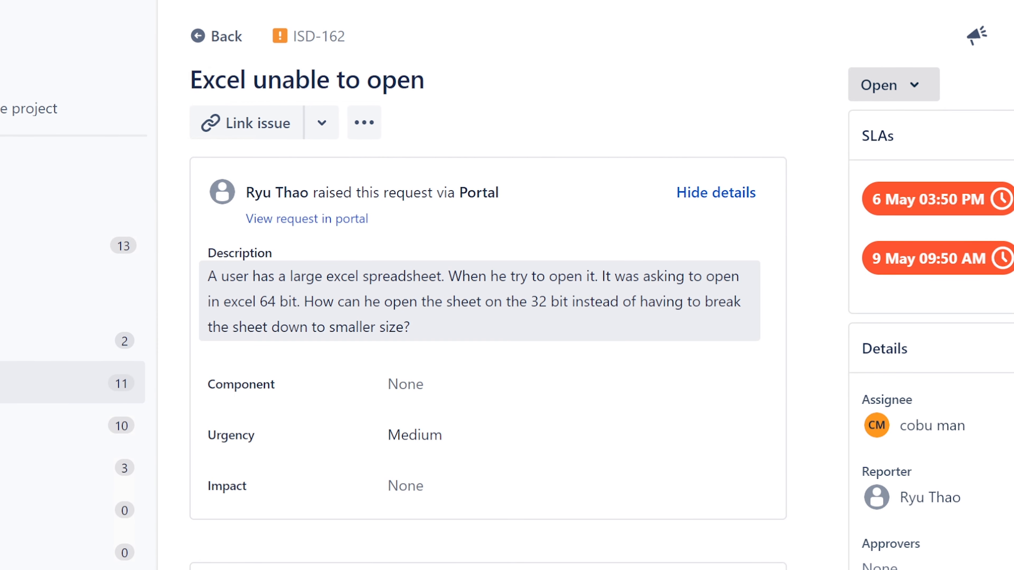
left_click_drag(208, 276, 672, 332)
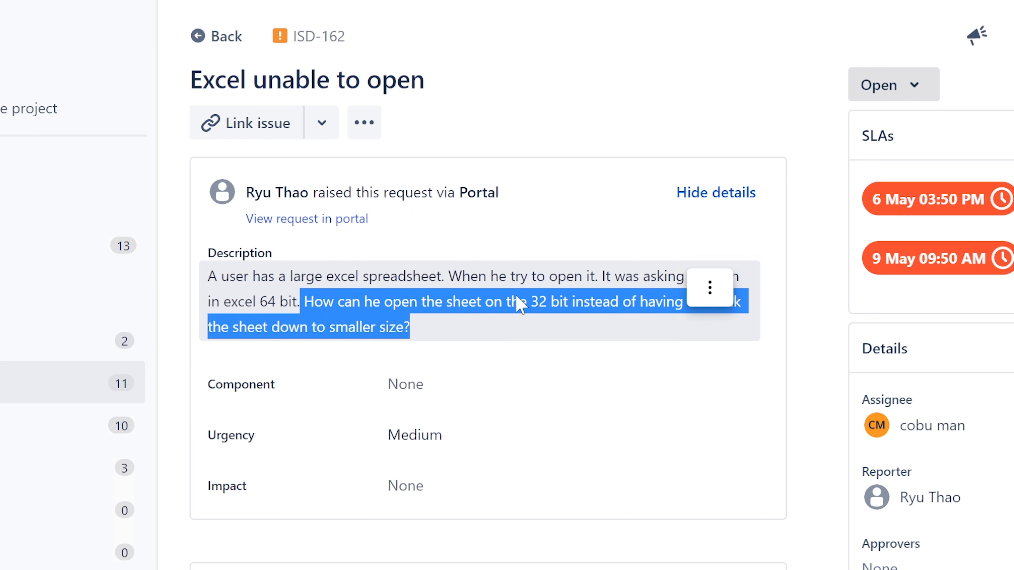
left_click(672, 333)
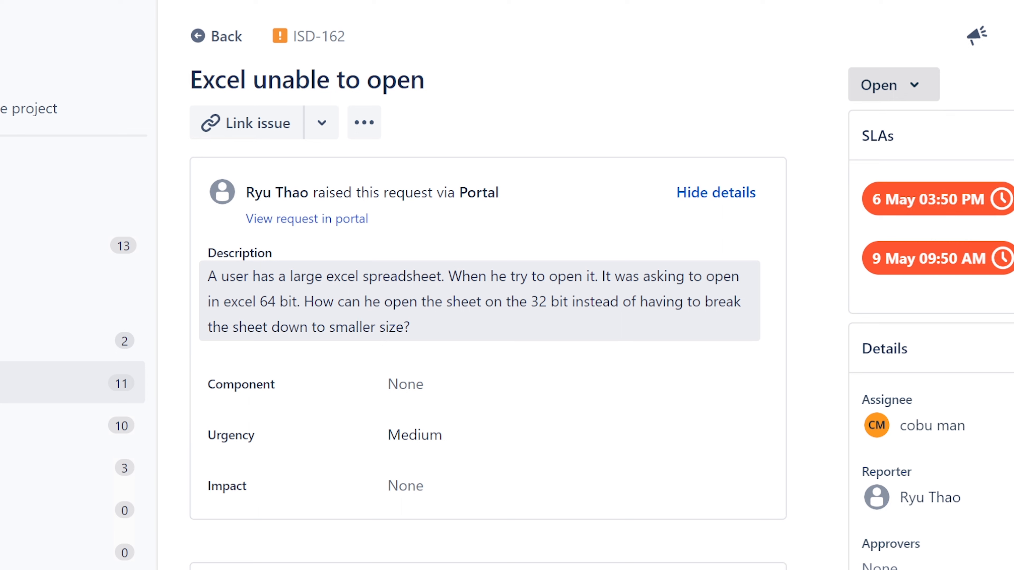
left_click_drag(211, 302, 292, 301)
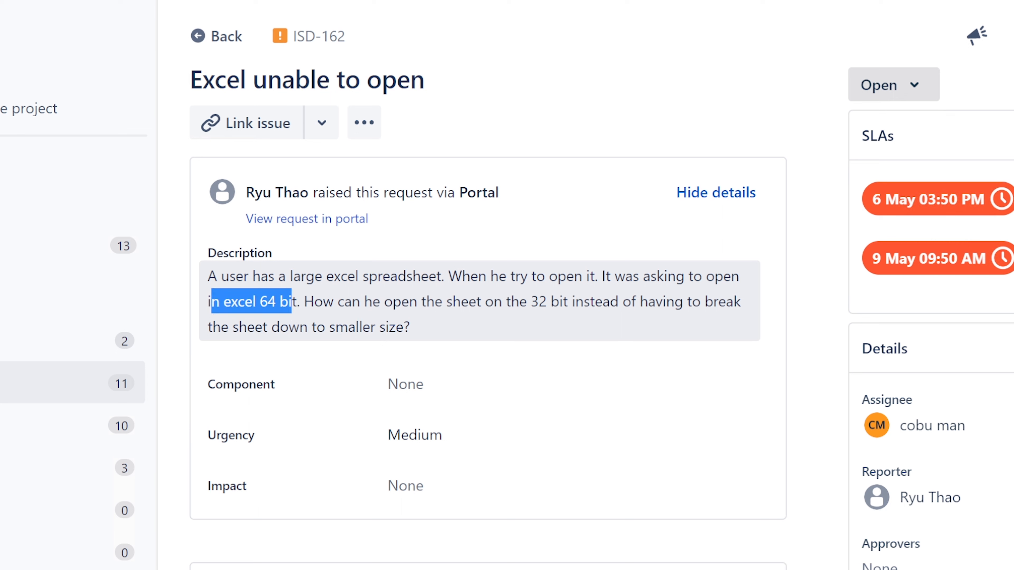
left_click(296, 302)
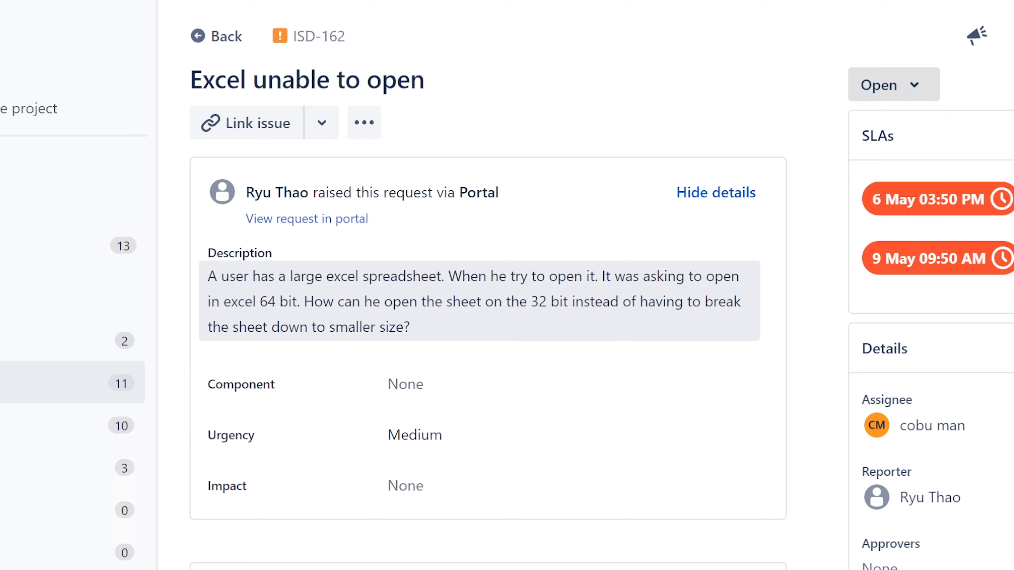
left_click_drag(304, 302, 550, 301)
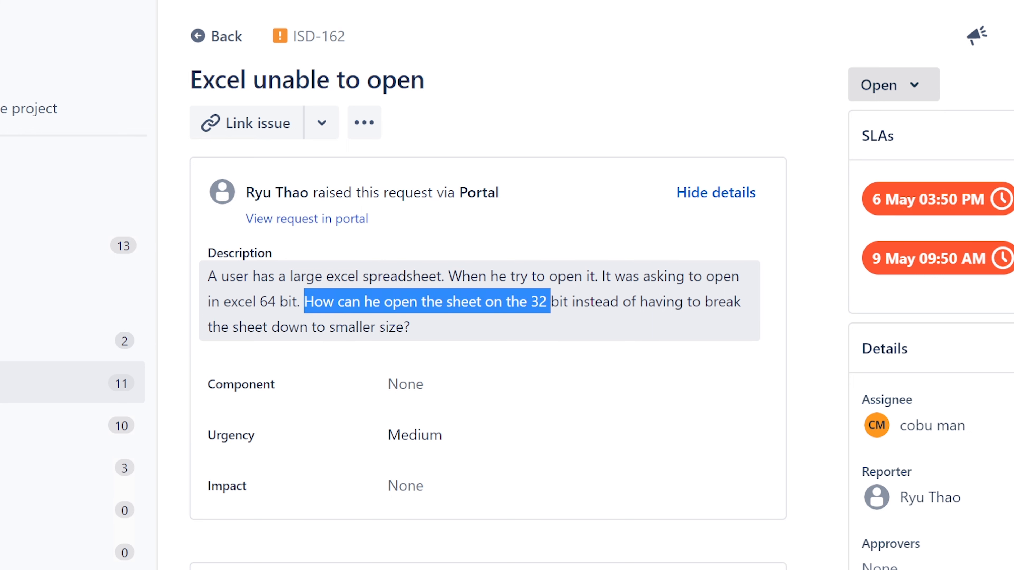
left_click(421, 317)
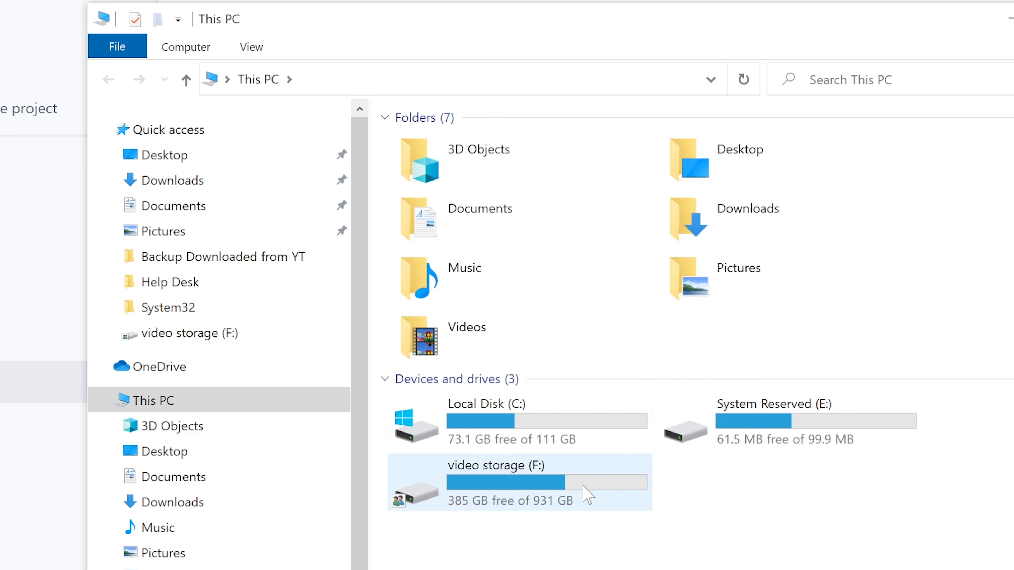
left_click(583, 486)
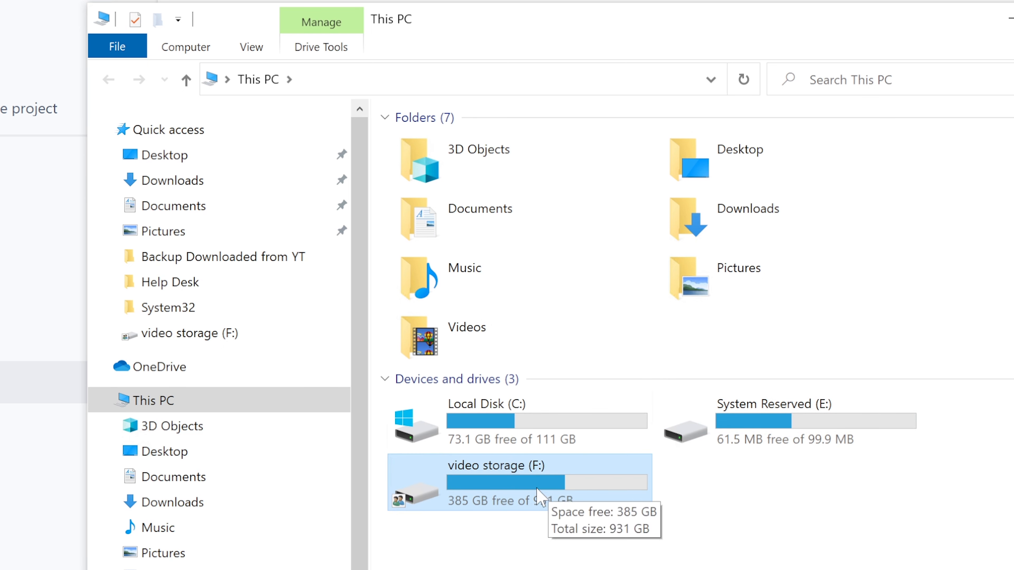
mouse_move(505, 483)
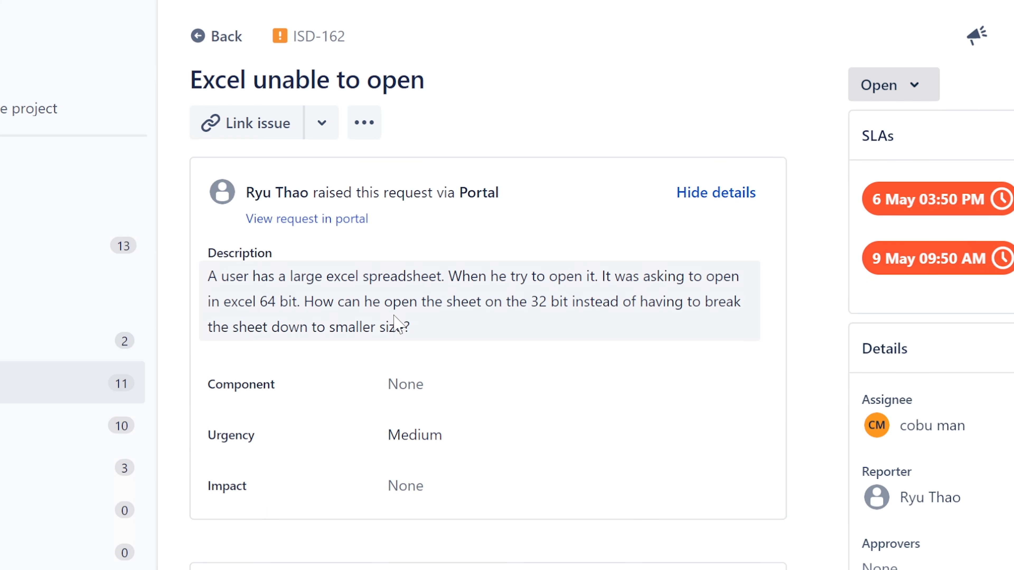
Type the ISD-162 customer reply 'Hello. Please try to open 64 bit excel. You navi', fixing typos
scroll(607, 431, "down", 5)
left_click(604, 423)
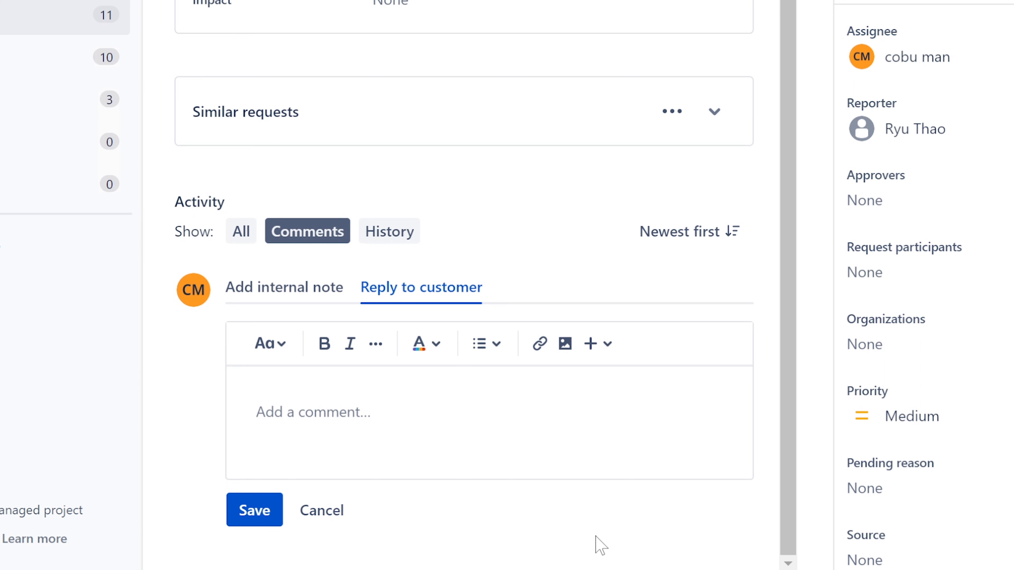
type("Hello. ")
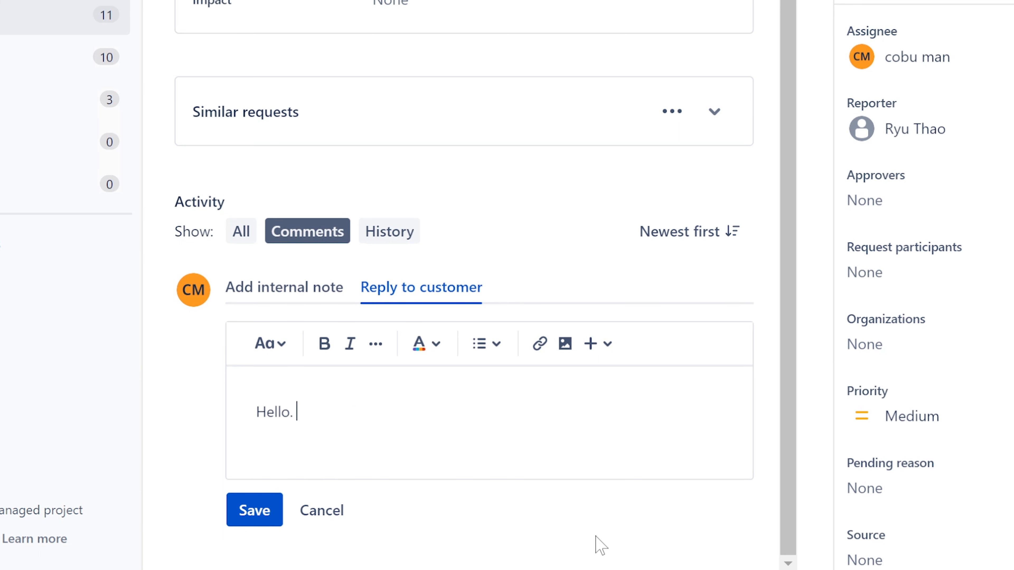
type("Please try to opne in")
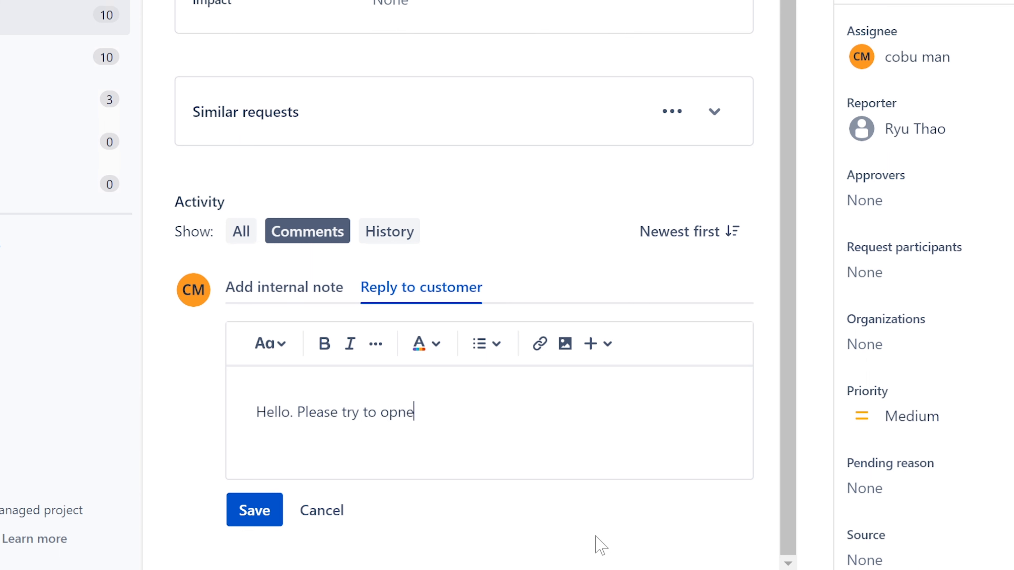
key("BackSpace")
key("BackSpace")
key("BackSpace")
key("BackSpace")
type("e")
key("BackSpace")
key("BackSpace")
key("BackSpace")
type("en 64 bit excel")
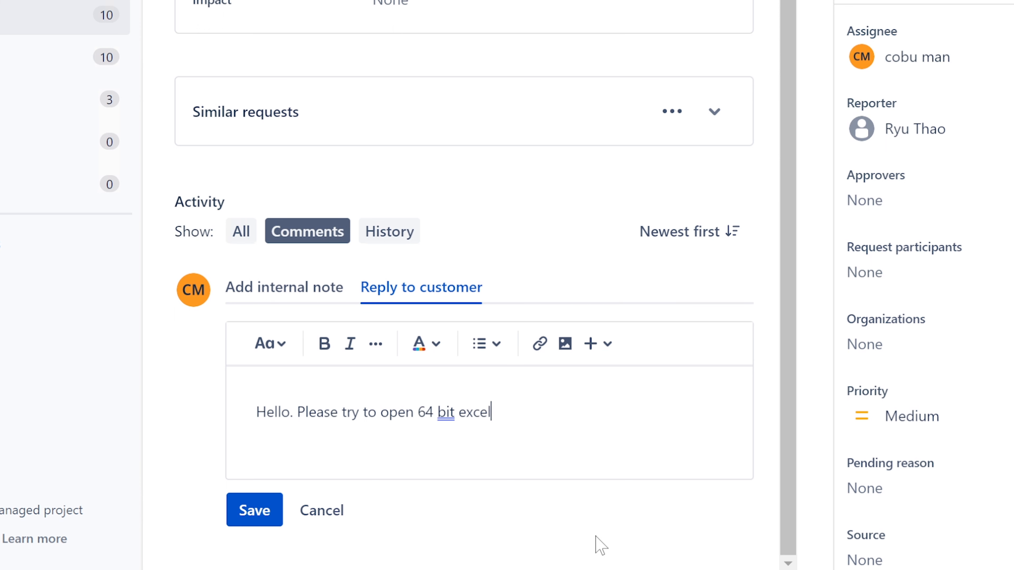
type("l ")
type("YOu c")
key("BackSpace")
key("BackSpace")
key("BackSpace")
key("BackSpace")
type("ou navi")
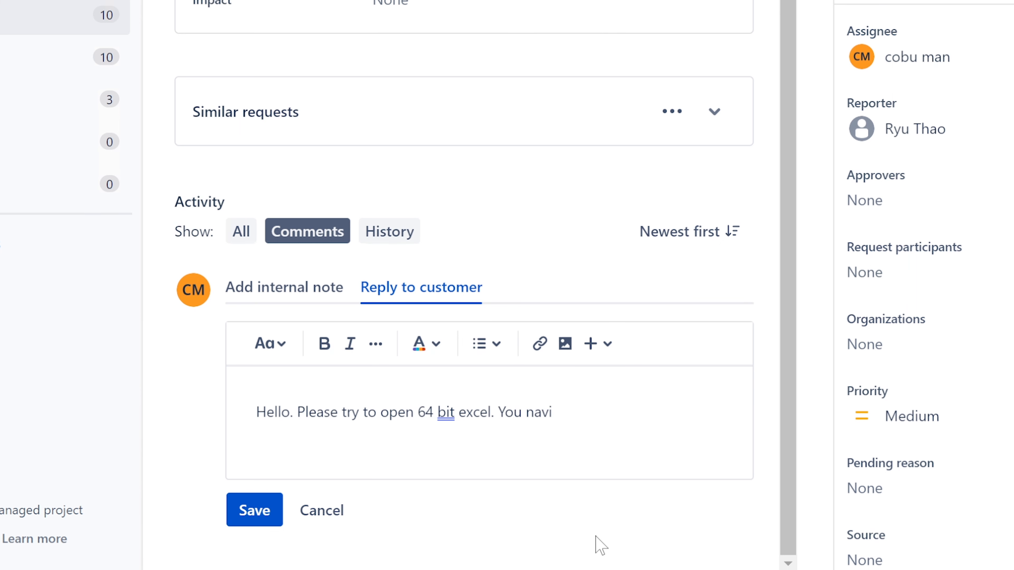
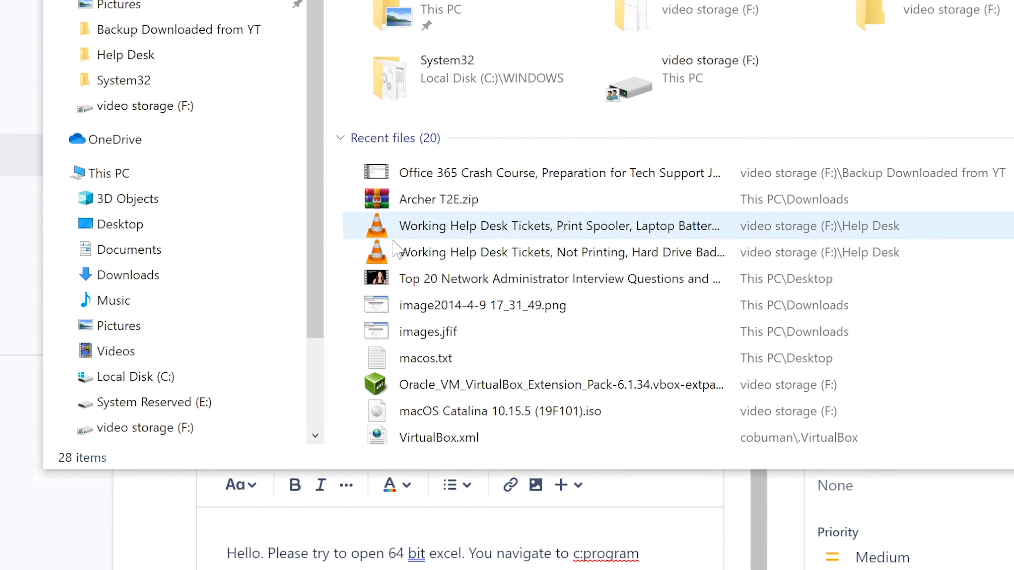
Check Program Files and Program Files (x86) on Local Disk (C:), then type 'Make sure you navigate to the correct folder for the off'
left_click(127, 286)
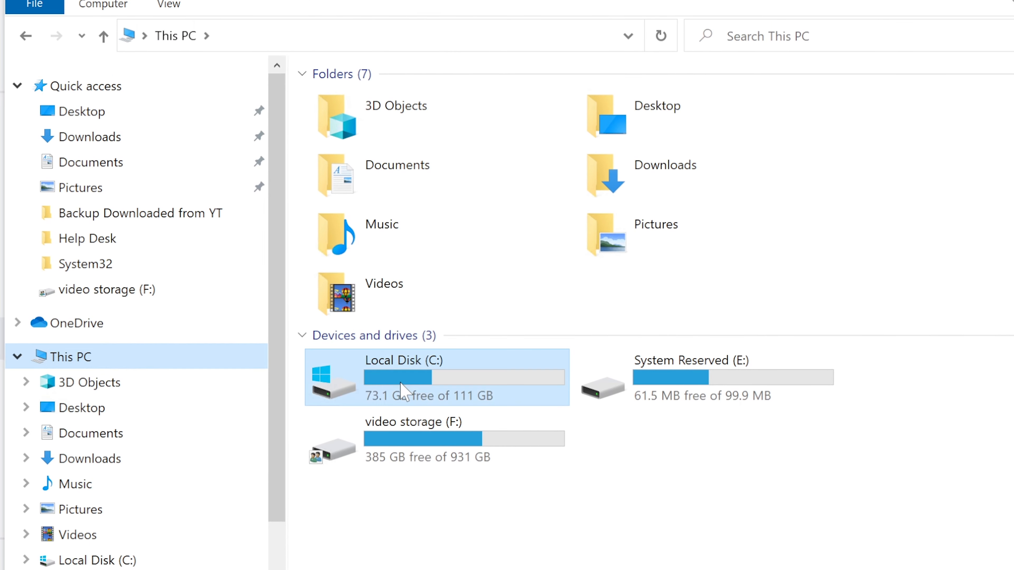
double_click(403, 352)
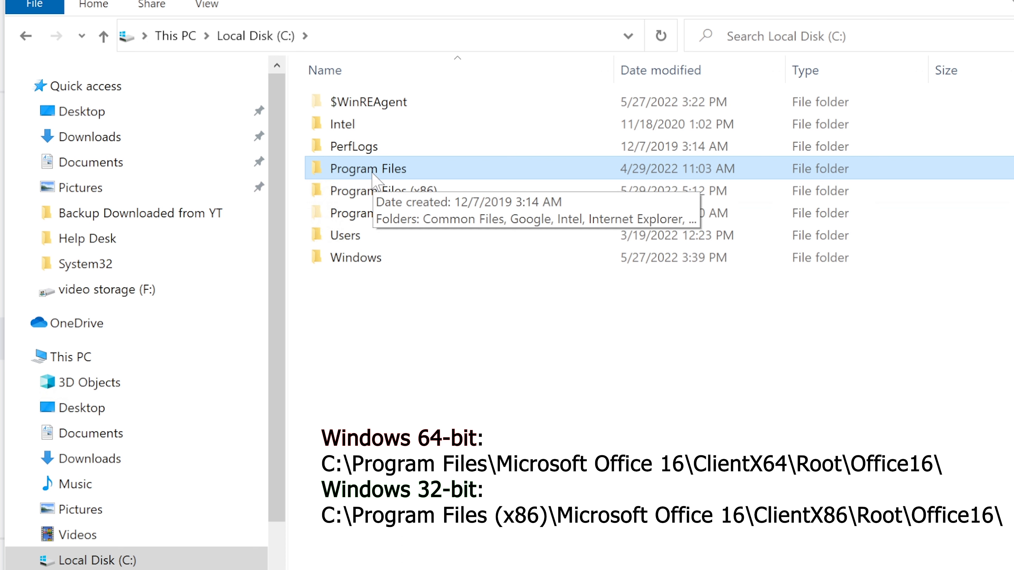
left_click(367, 192)
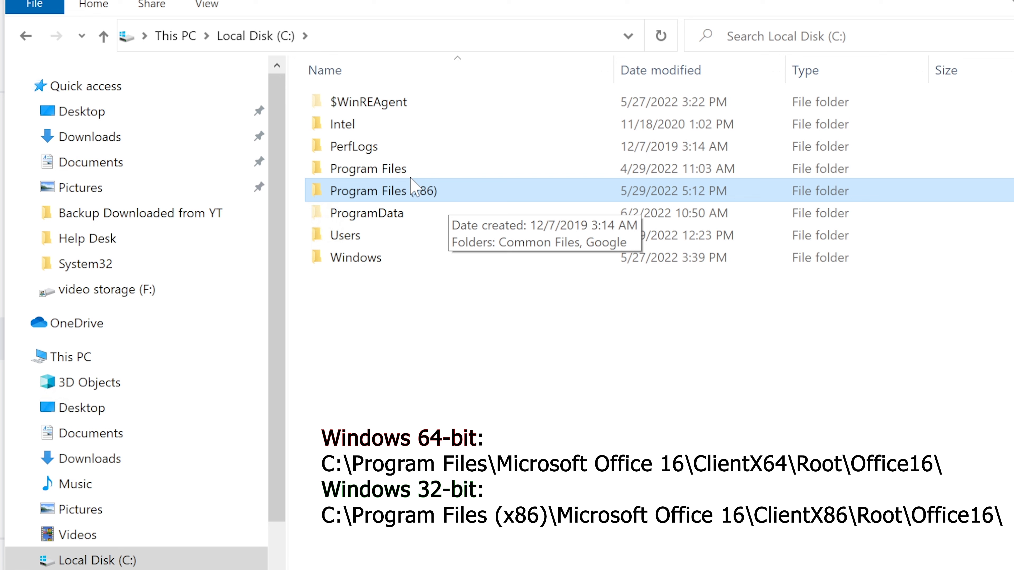
left_click(410, 170)
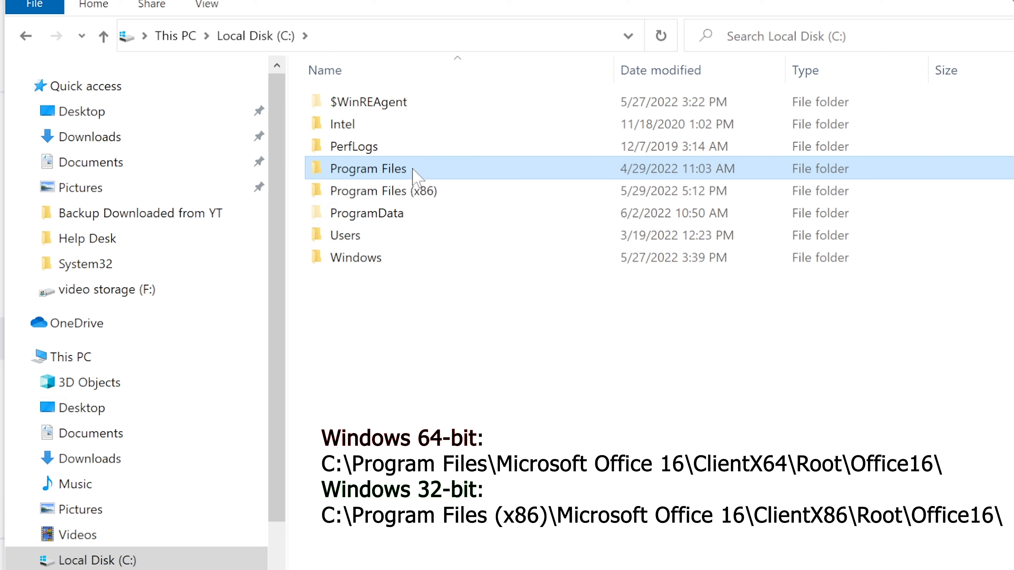
type("Make s")
type("ure you ")
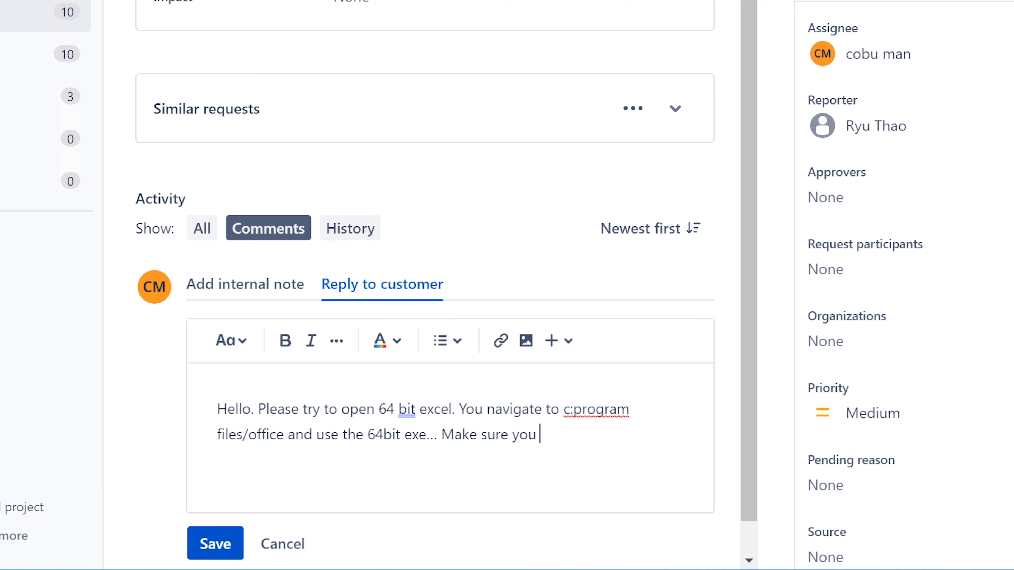
type("navigate t")
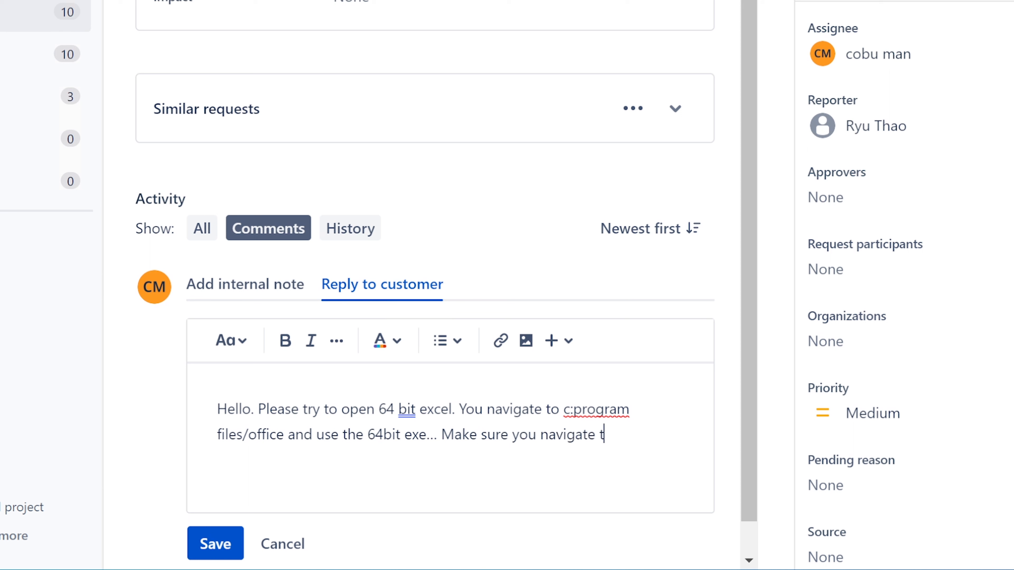
type("o the correct fo")
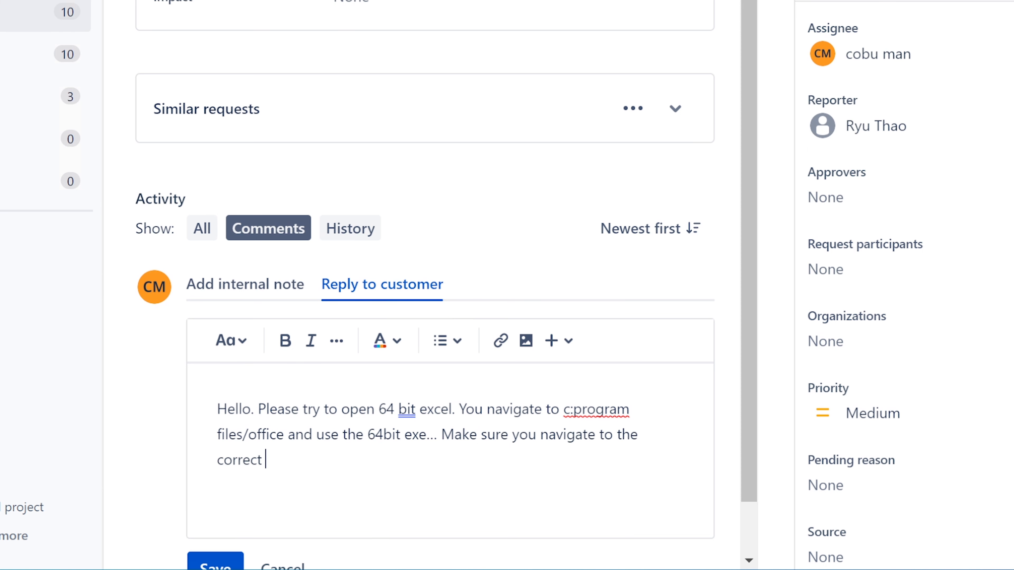
type("lder for the off")
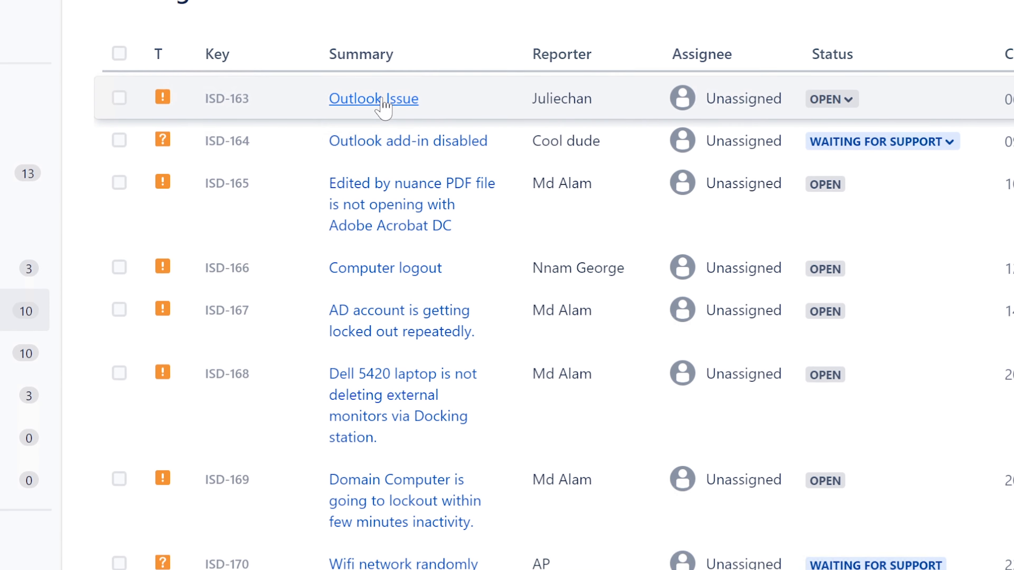
Open the Outlook Issue request ISD-163 and assign it to yourself
left_click(381, 99)
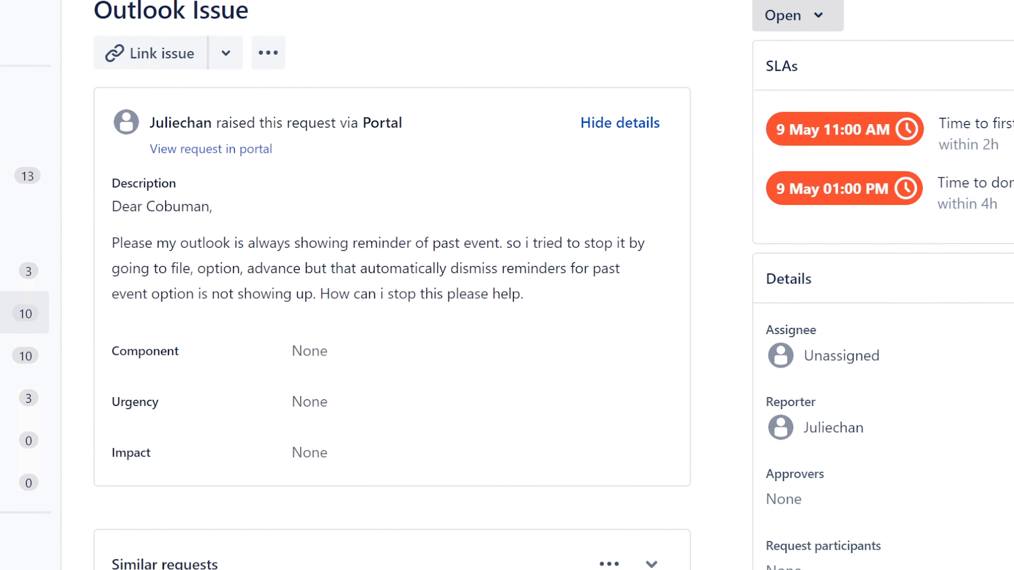
left_click(854, 359)
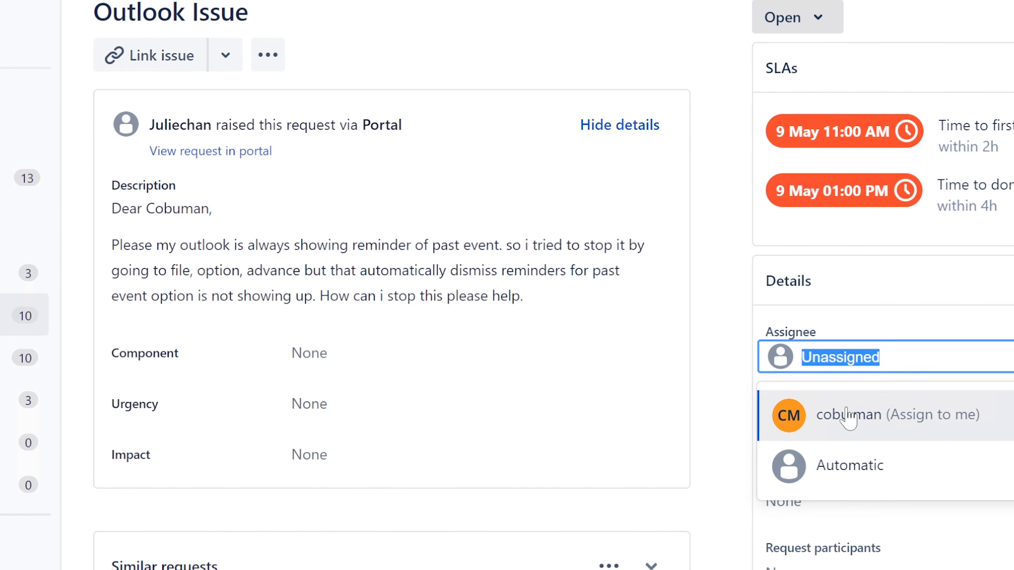
left_click(822, 415)
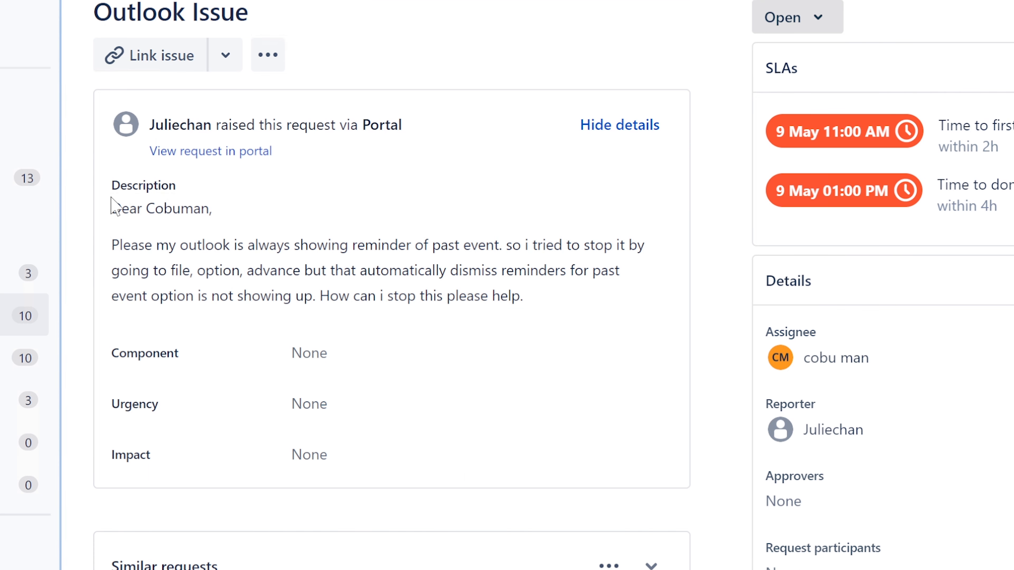
Read through the customer's description of the Outlook problem
left_click_drag(111, 208, 212, 208)
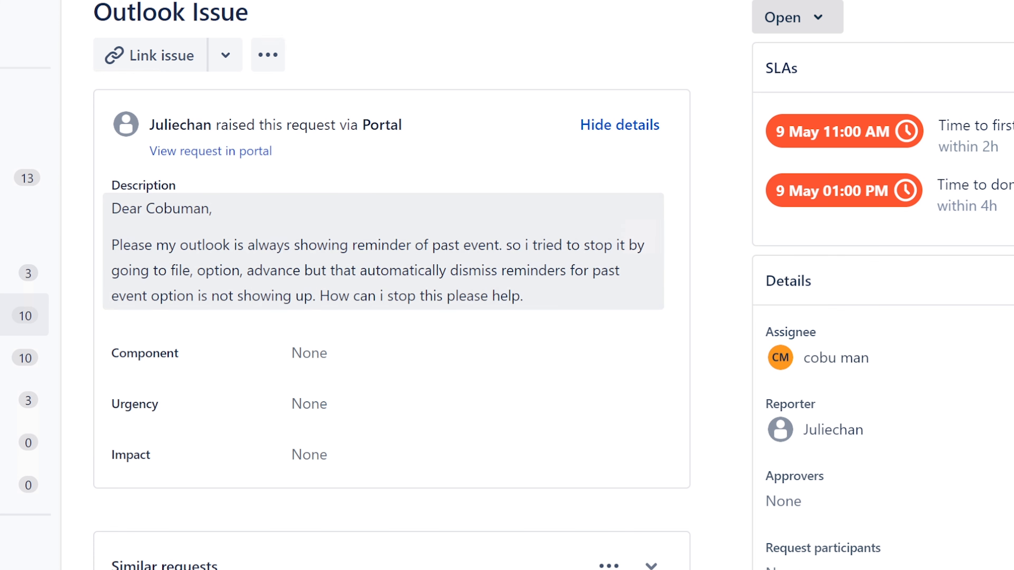
left_click_drag(112, 244, 561, 302)
left_click(561, 302)
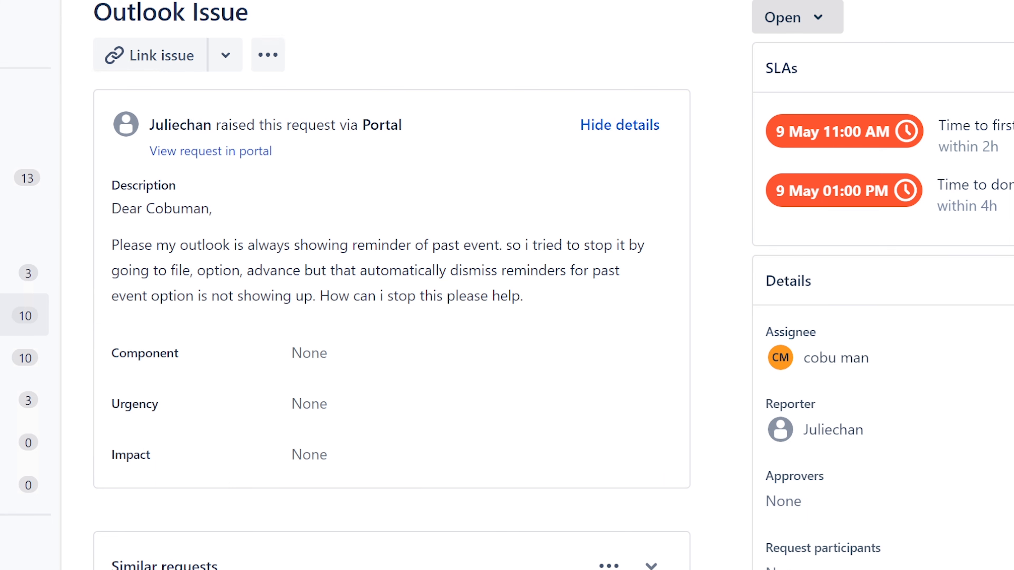
scroll(881, 285, "down", 2)
scroll(882, 285, "up", 2)
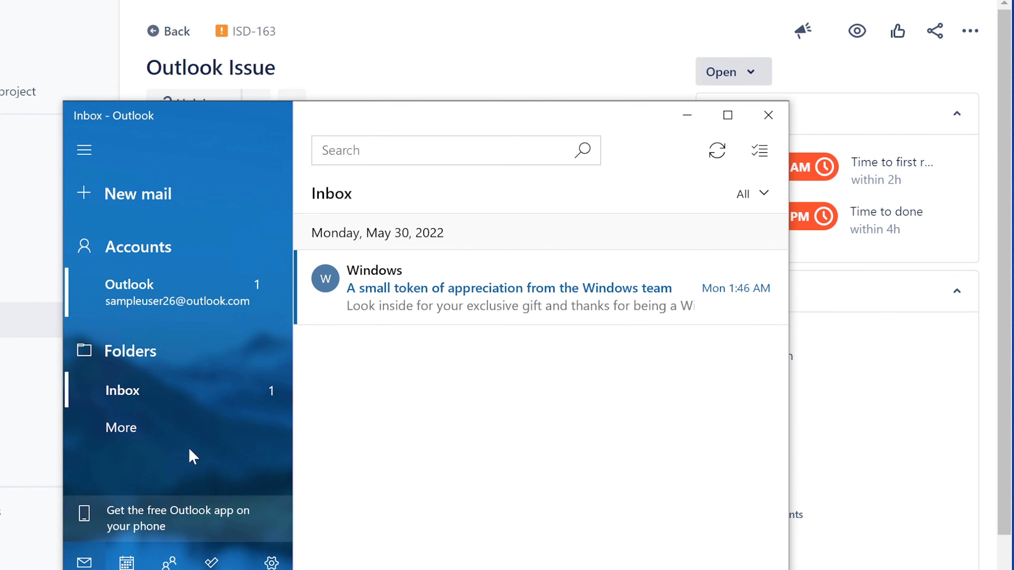
Check the Delete option on the Juneteenth (Observed) calendar event, then minimize Mail and Calendar
left_click(127, 563)
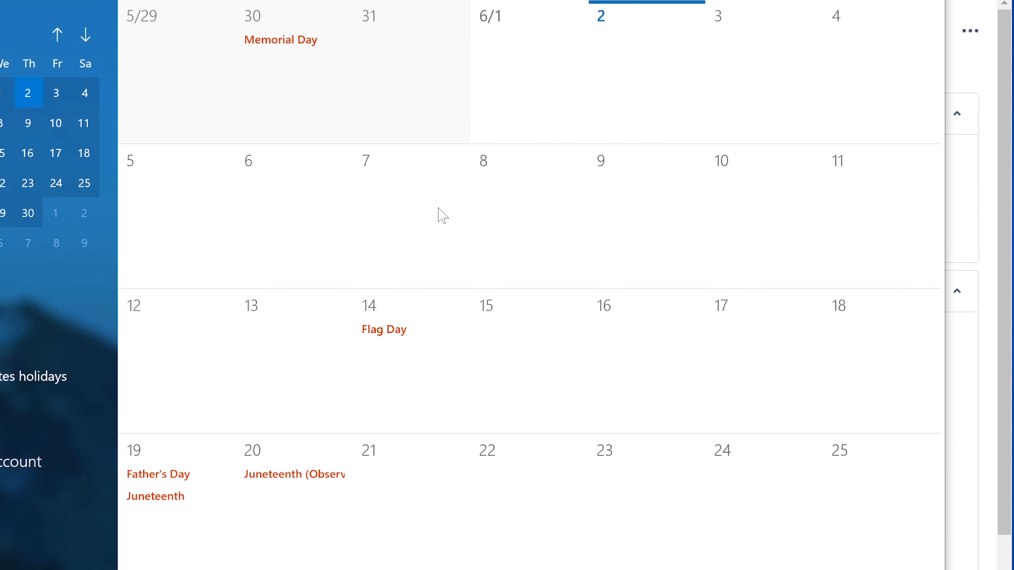
right_click(305, 478)
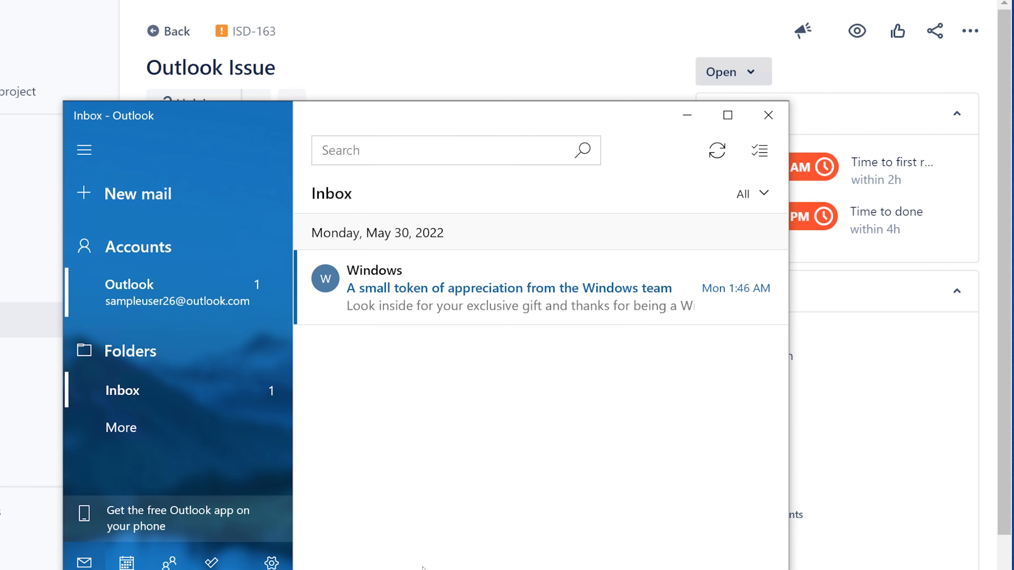
left_click(686, 116)
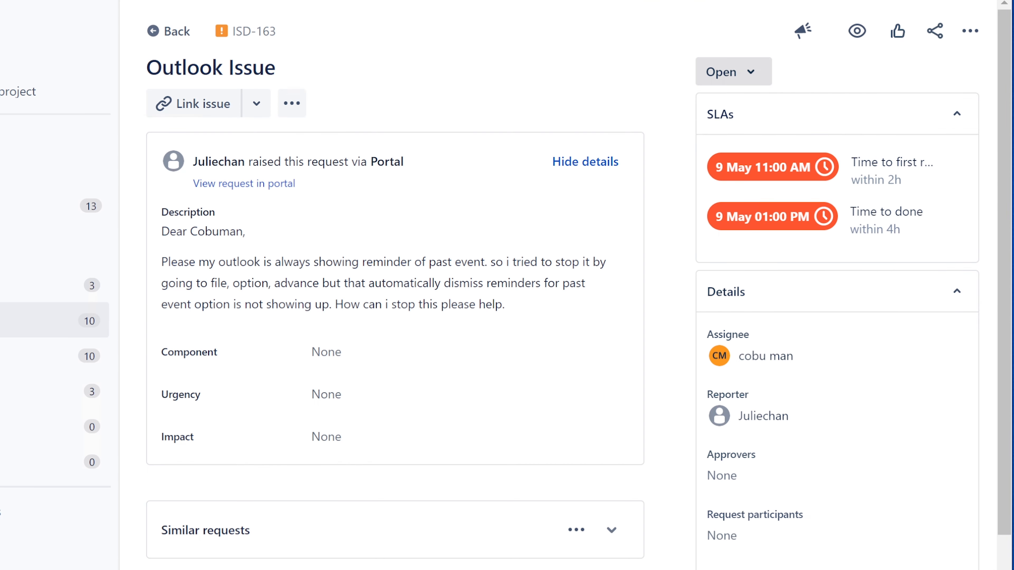
Reply 'Hello. You can go to the Calendar and delete the reminder. It's most likely coming from there.' with signature, and save
left_click(408, 526)
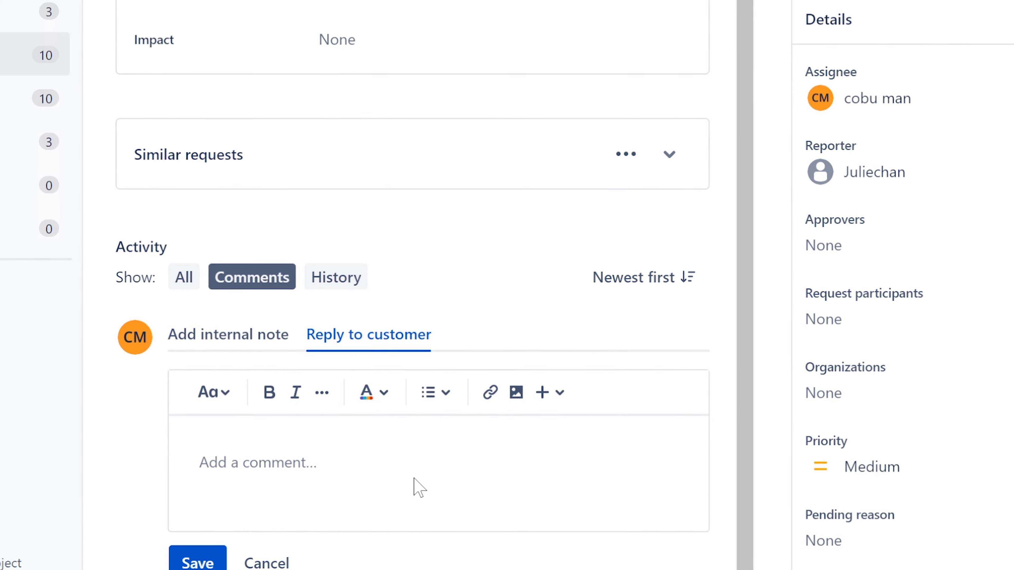
type("Hell")
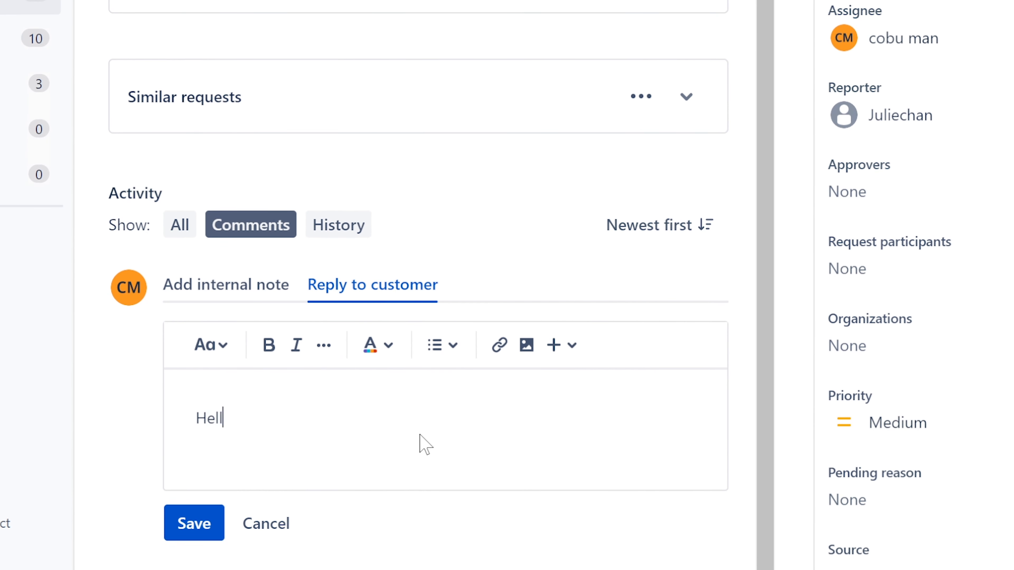
type("o. YOu c")
key("BackSpace")
key("BackSpace")
key("BackSpace")
type("can go ")
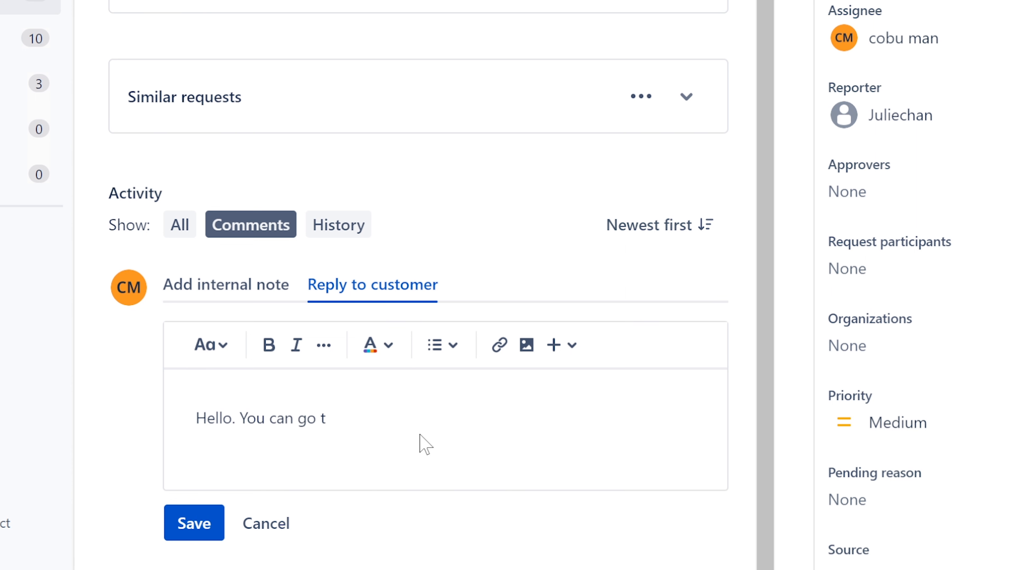
type("to the Calendar and ")
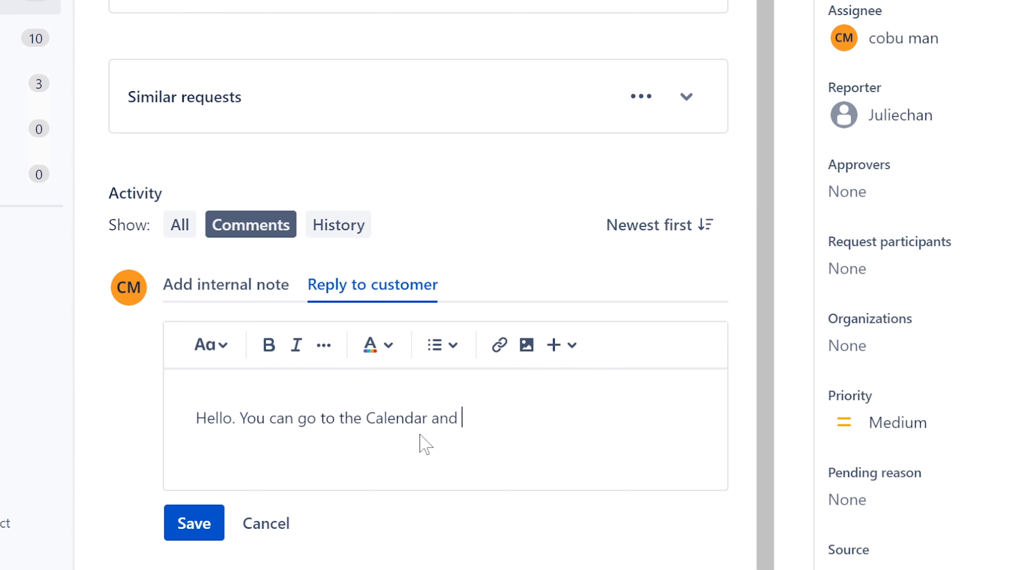
type("delete the reminder")
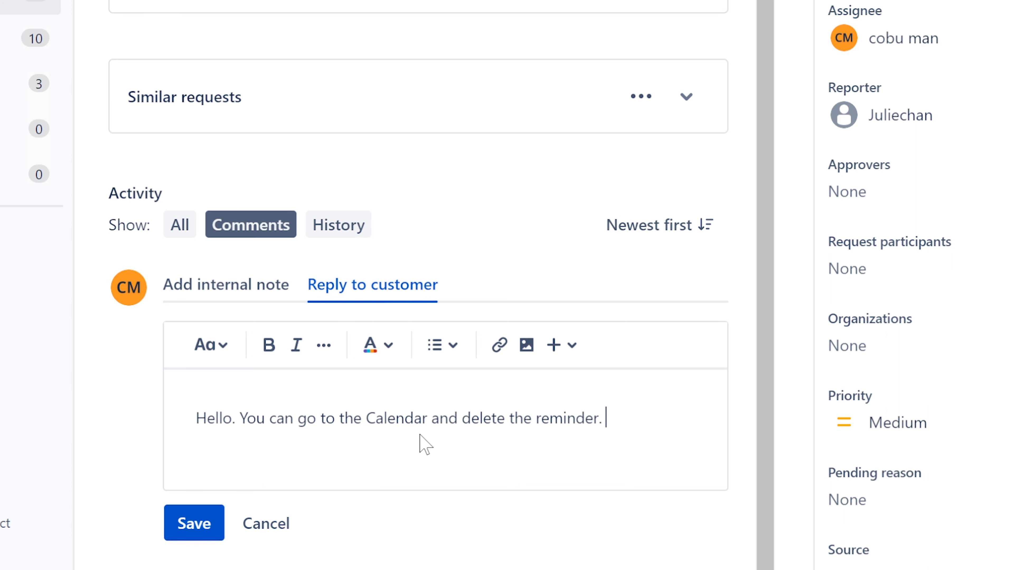
type(". It's most likely comin")
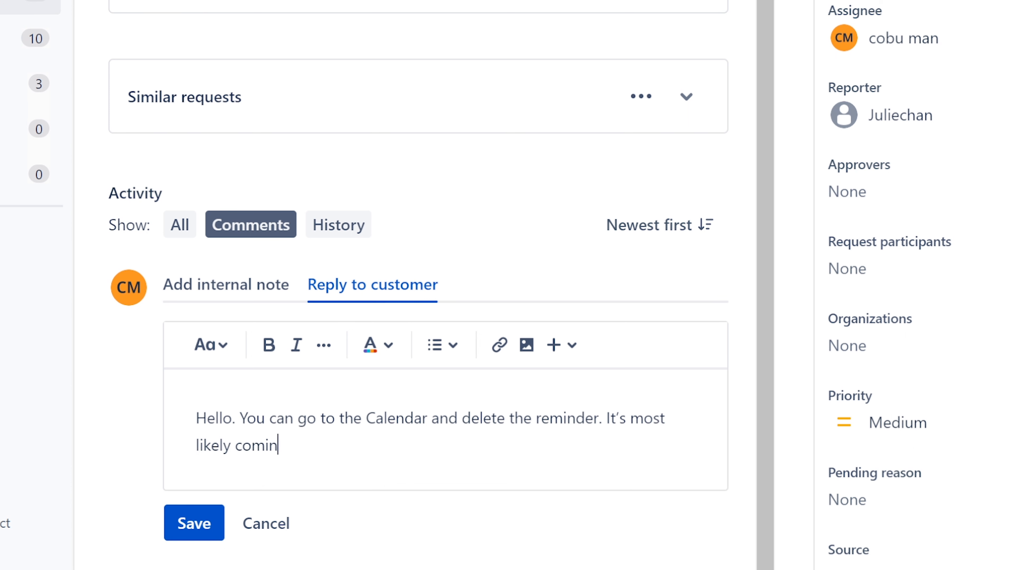
type("g from ther.")
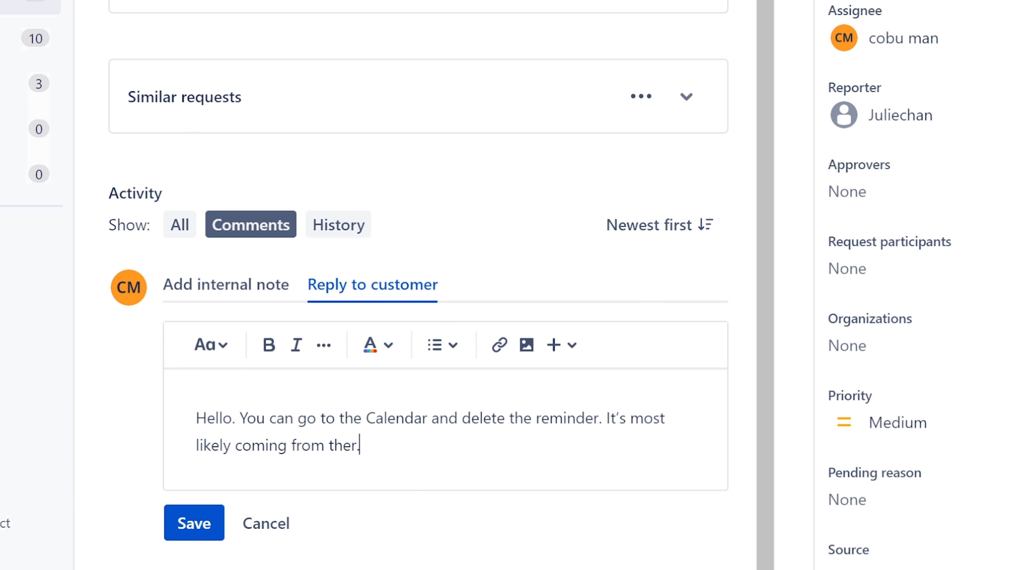
key("BackSpace")
type("e. Ervin")
left_click(201, 525)
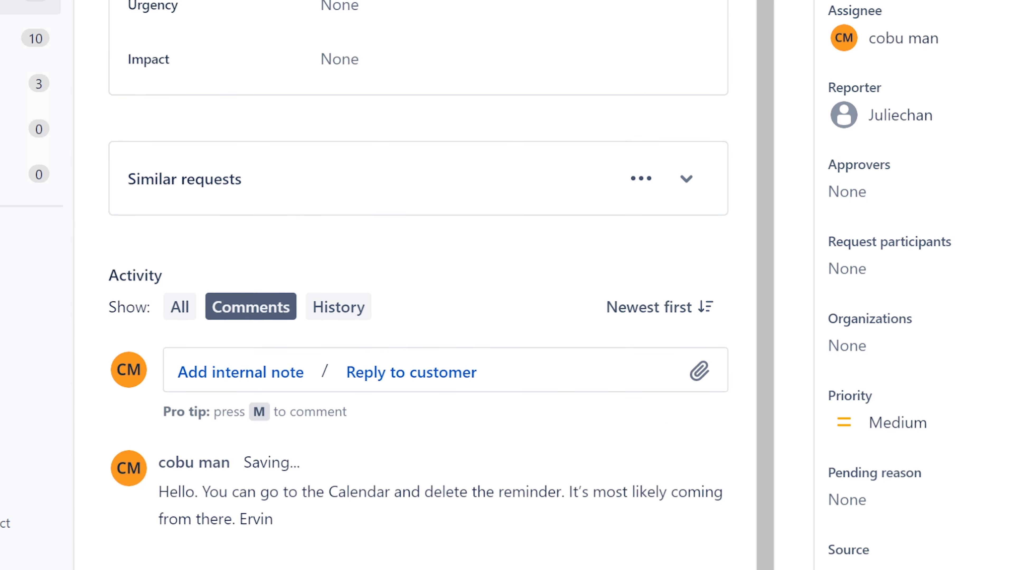
Scroll to the posted reply and check the Windows notifications
scroll(568, 325, "down", 2)
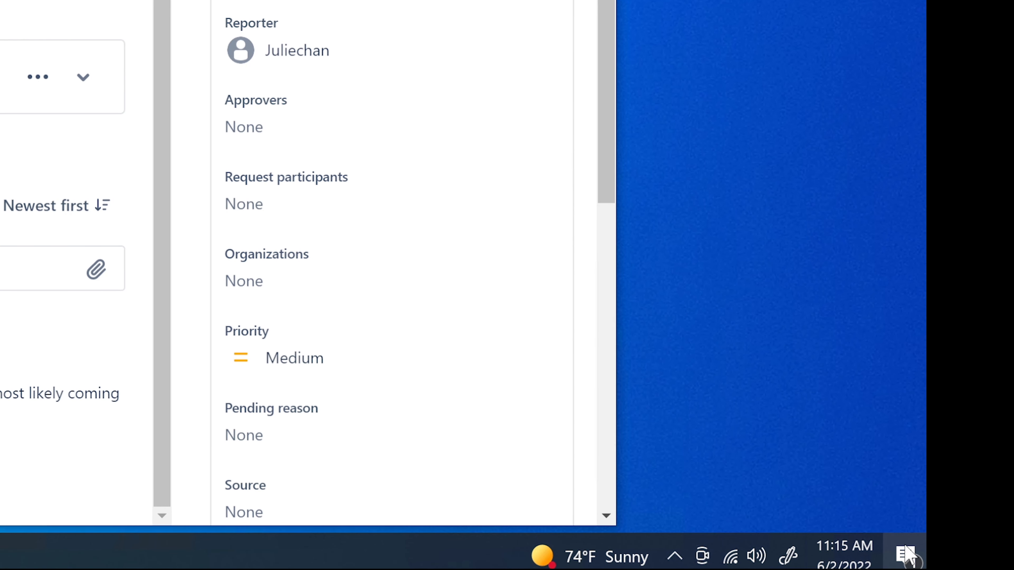
left_click(906, 556)
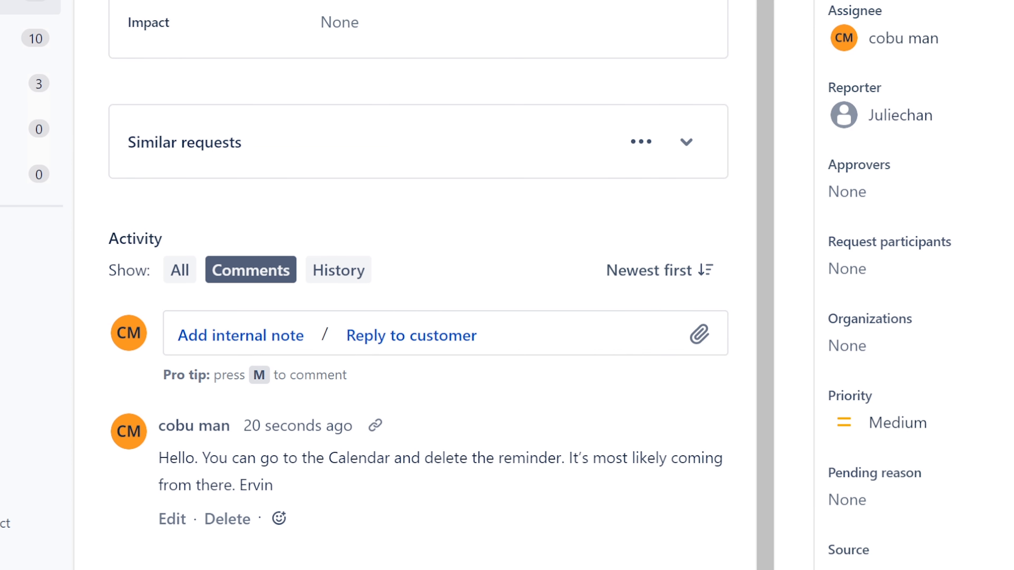
Extend the reply with 'Just double check the reminder descriptions… not something else sending you reminders.' and save
left_click(179, 518)
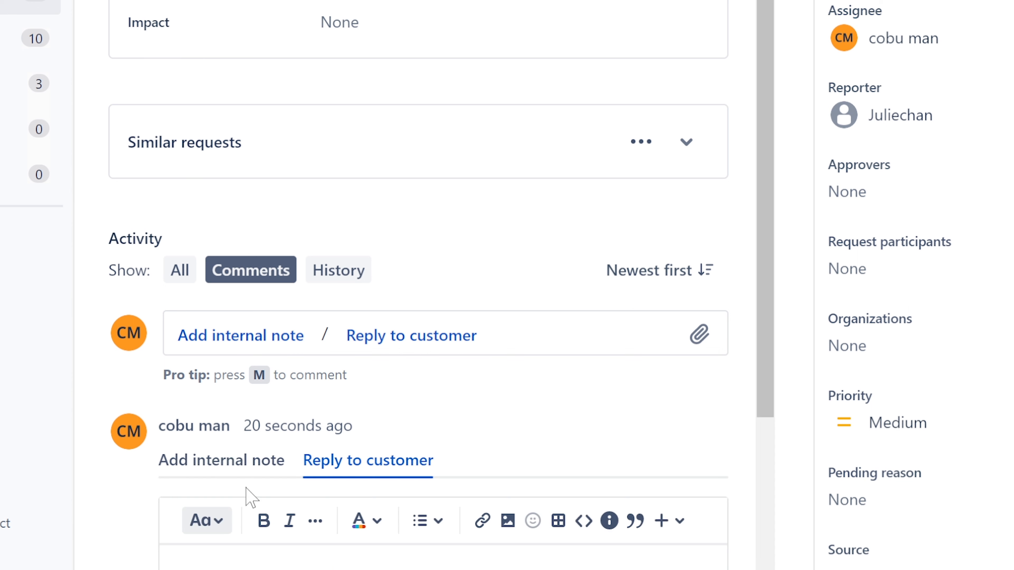
scroll(412, 408, "down", 5)
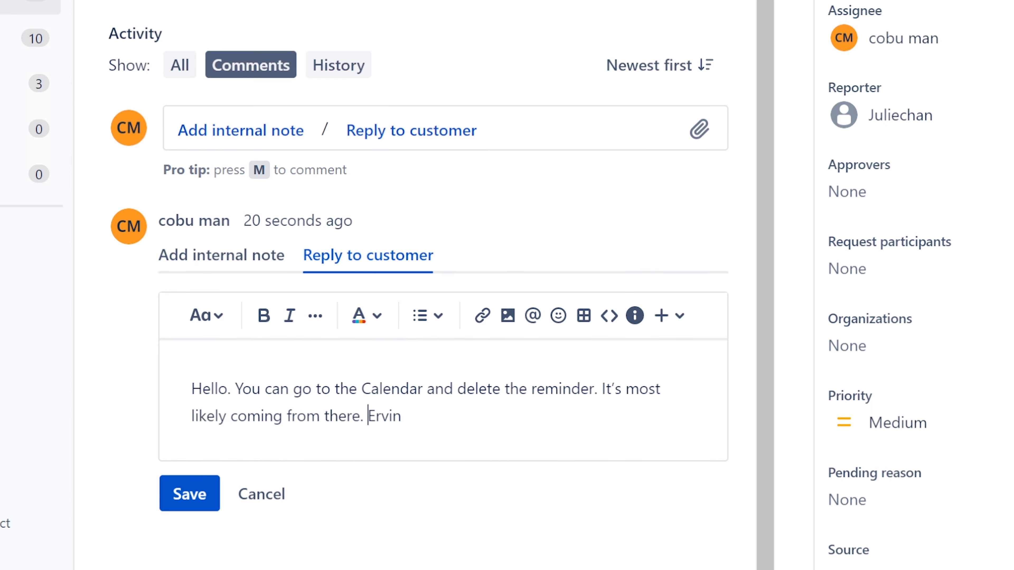
type("Just doub")
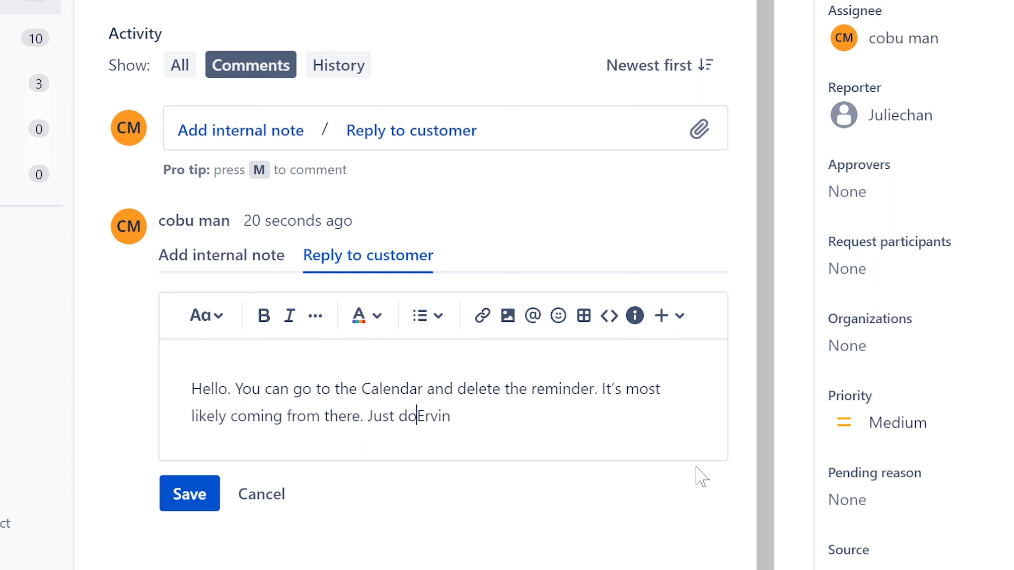
type("le check ")
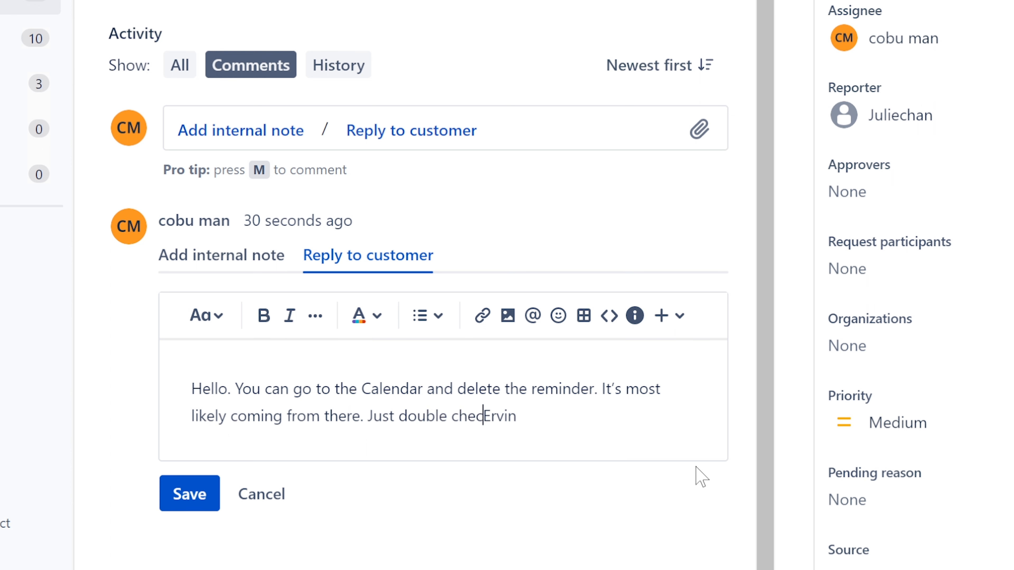
type("the reminder descir")
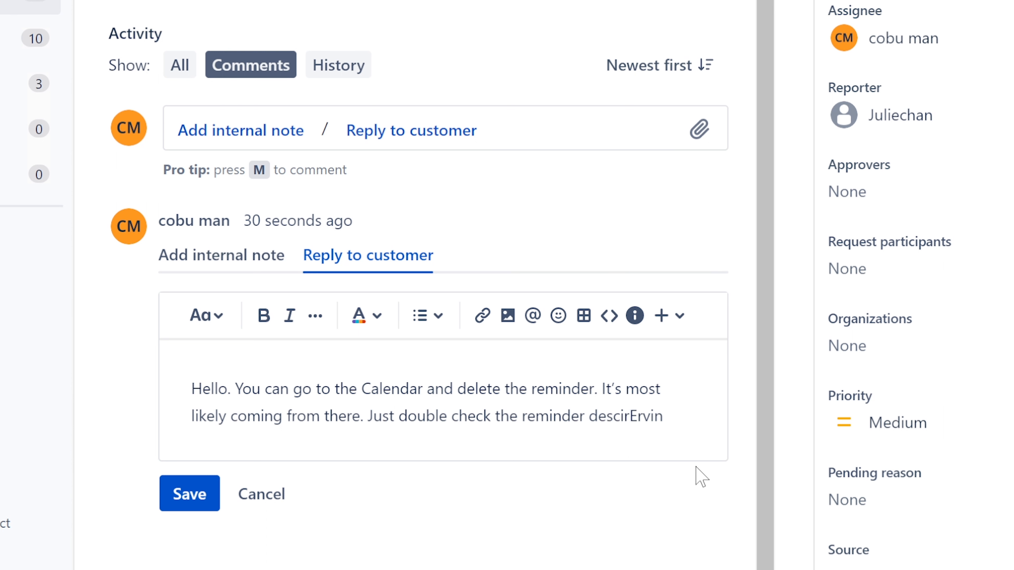
key("BackSpace")
key("BackSpace")
type("riptions")
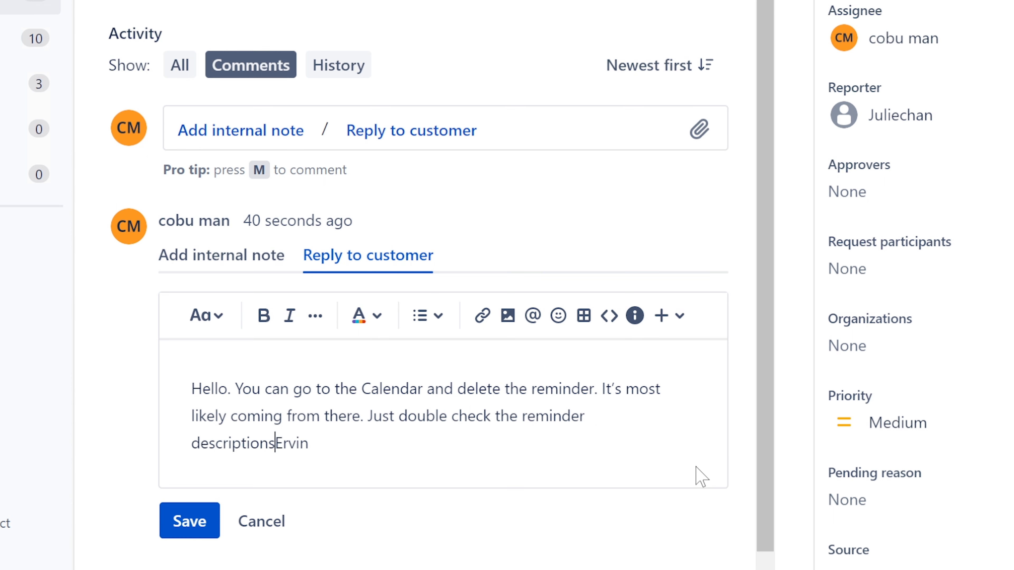
key("Return")
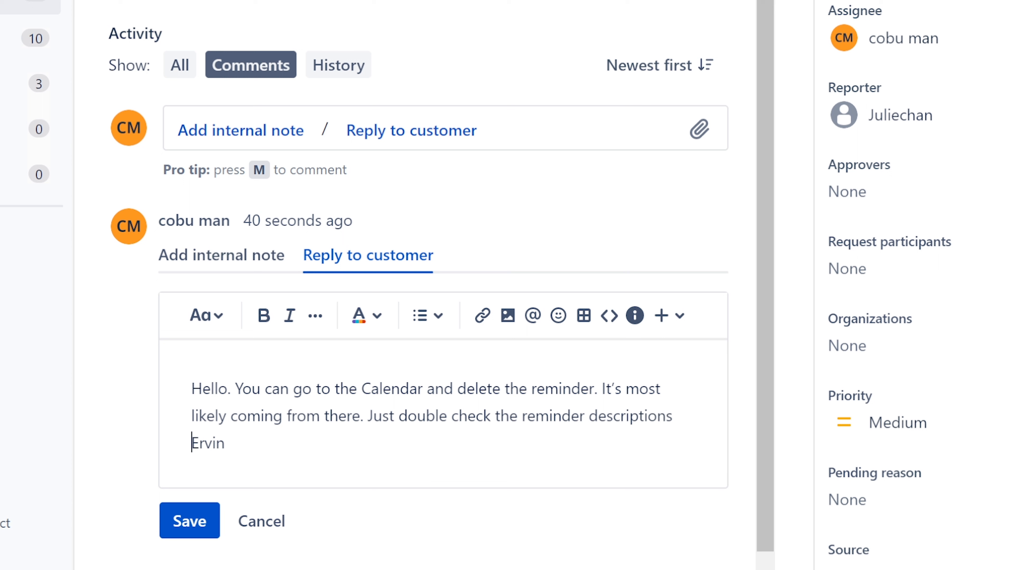
type("system")
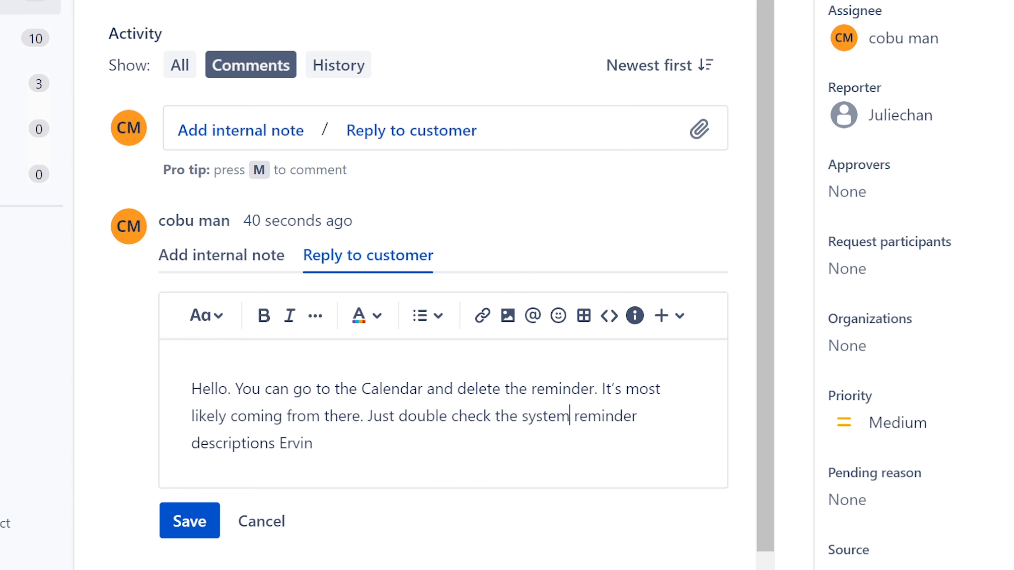
type(" on the righ")
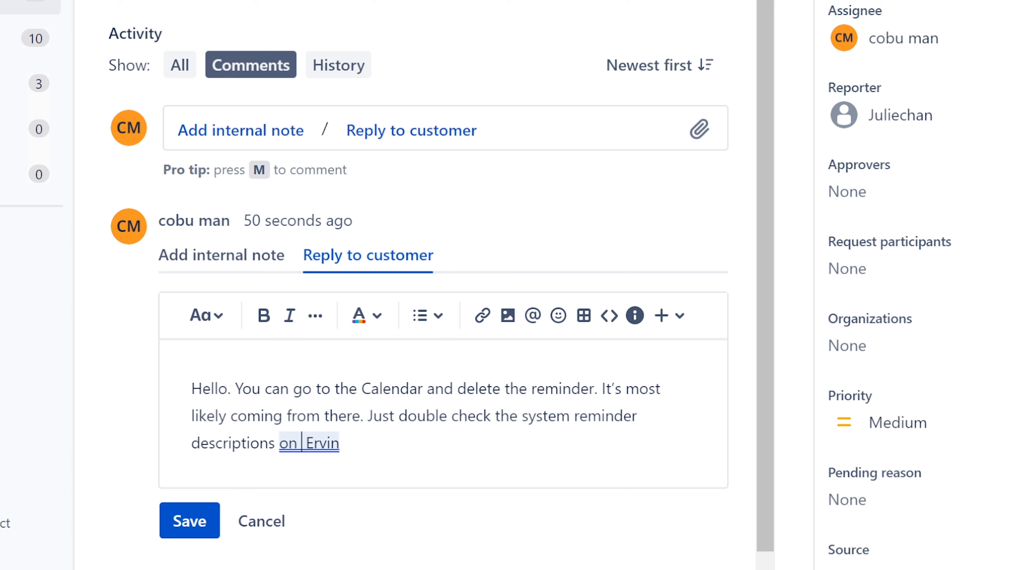
type("t to make")
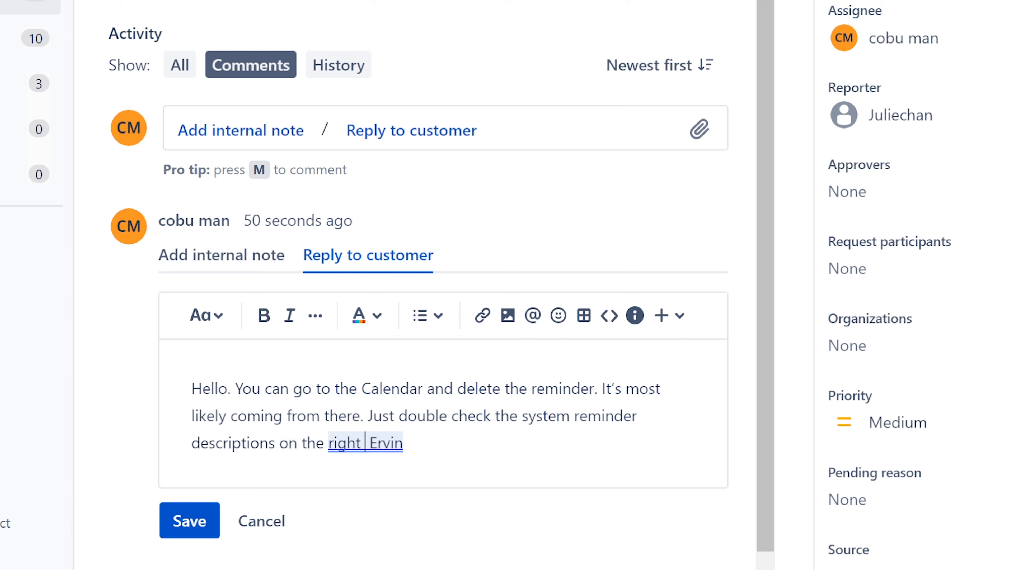
type(" sure it's not")
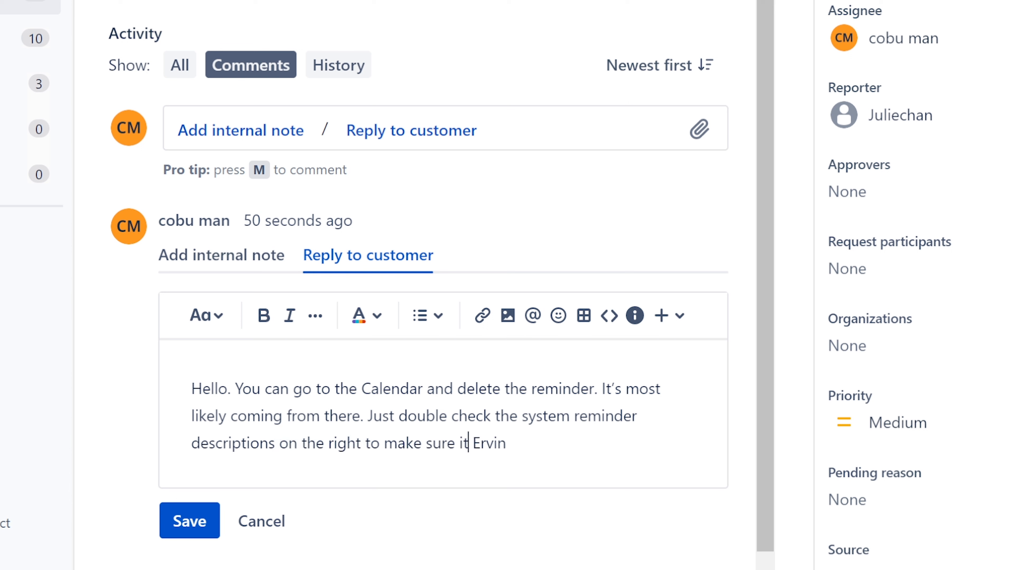
type(" something else")
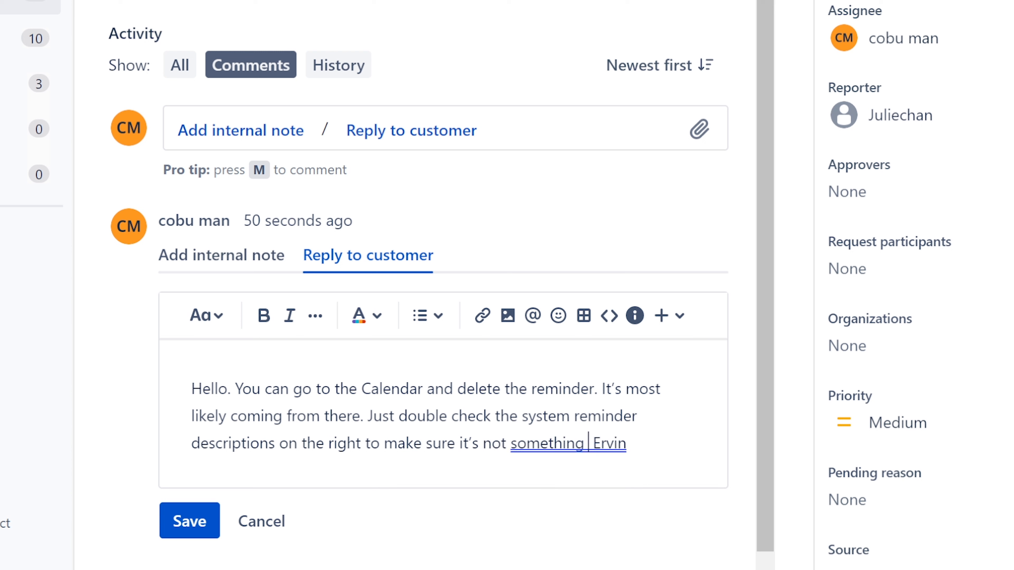
type(" s ")
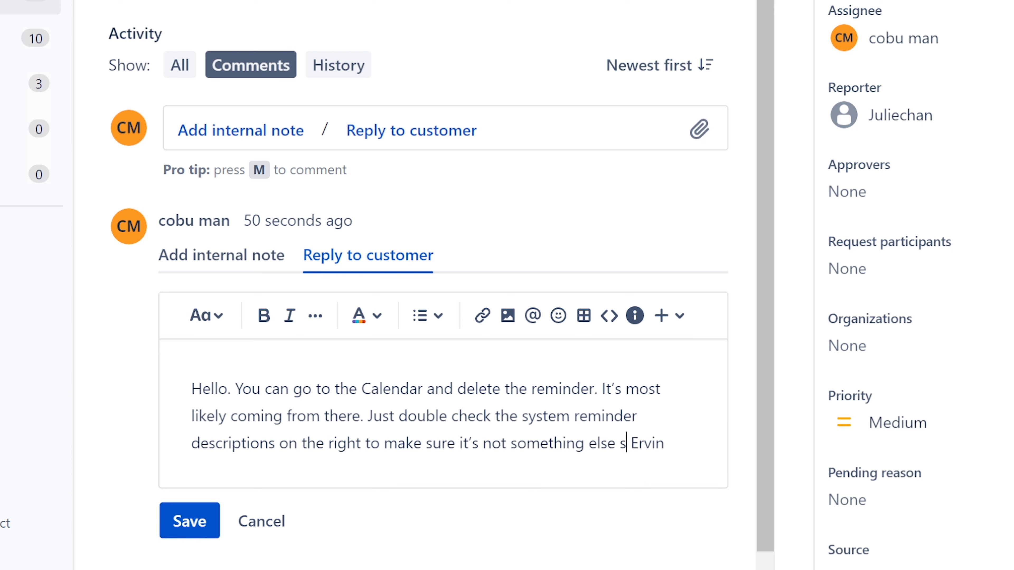
type("ending you")
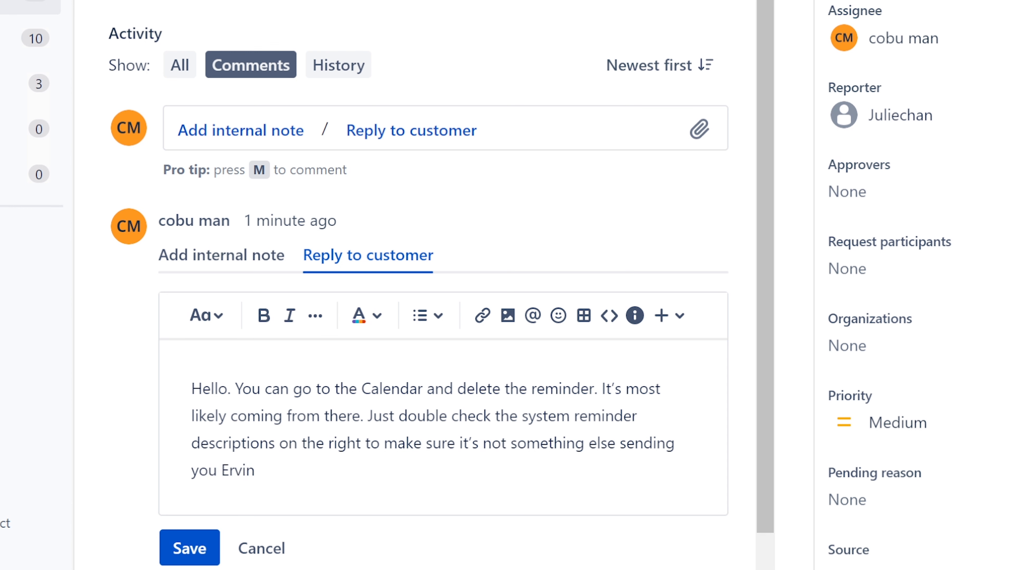
type(" reminders.")
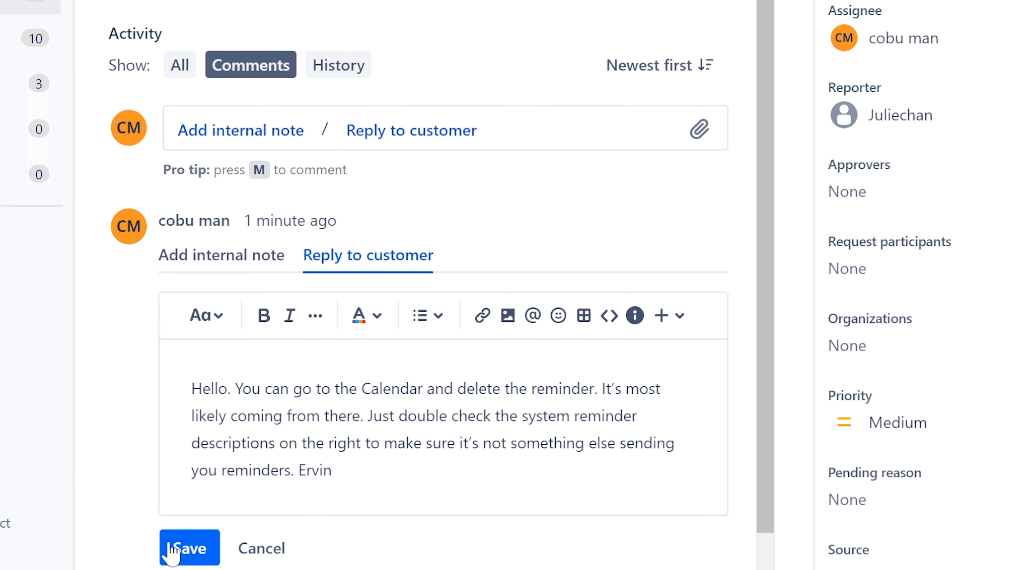
left_click(190, 547)
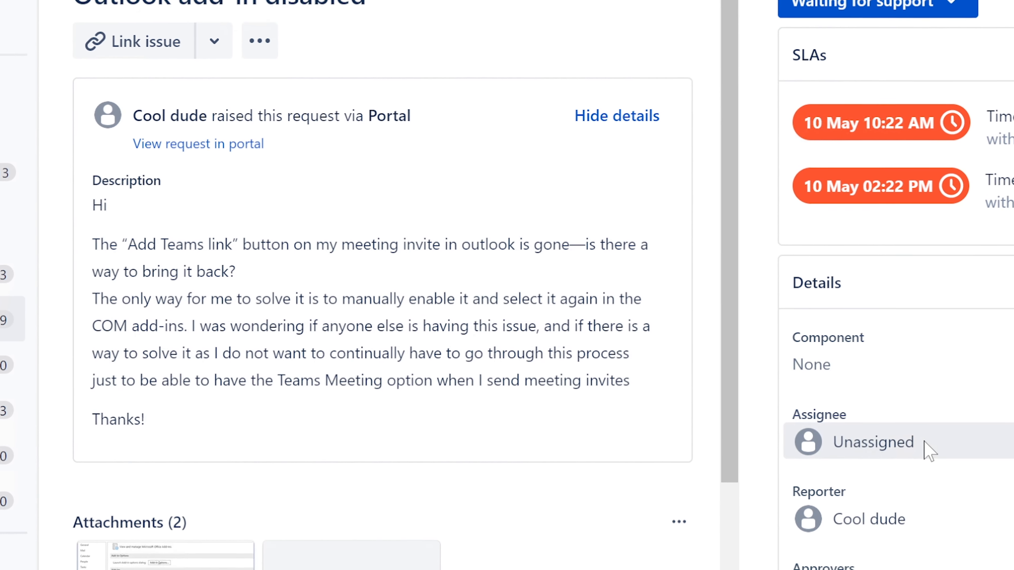
Assign the 'Outlook add-in disabled' ticket to yourself and read its title
left_click(930, 398)
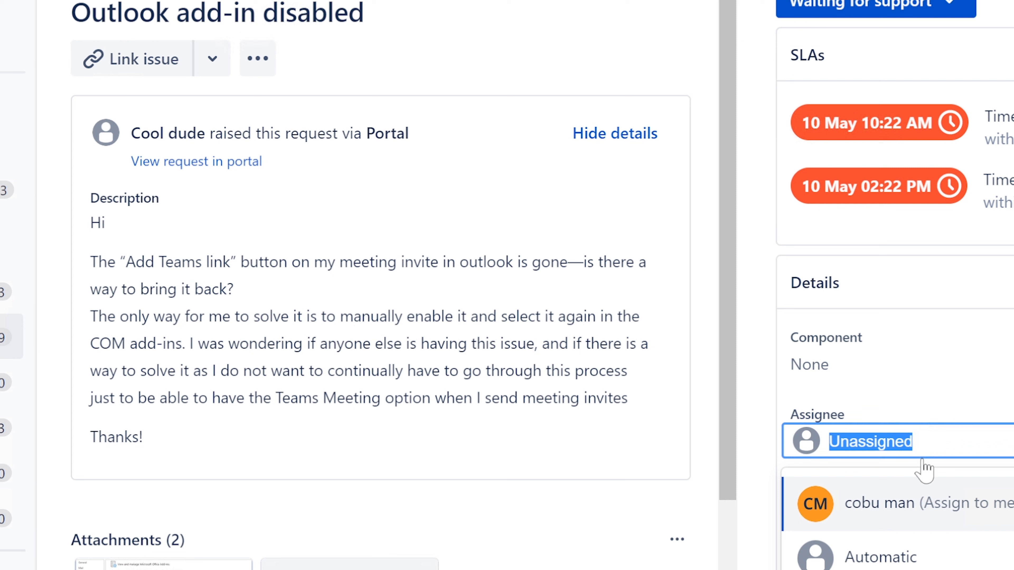
left_click(896, 507)
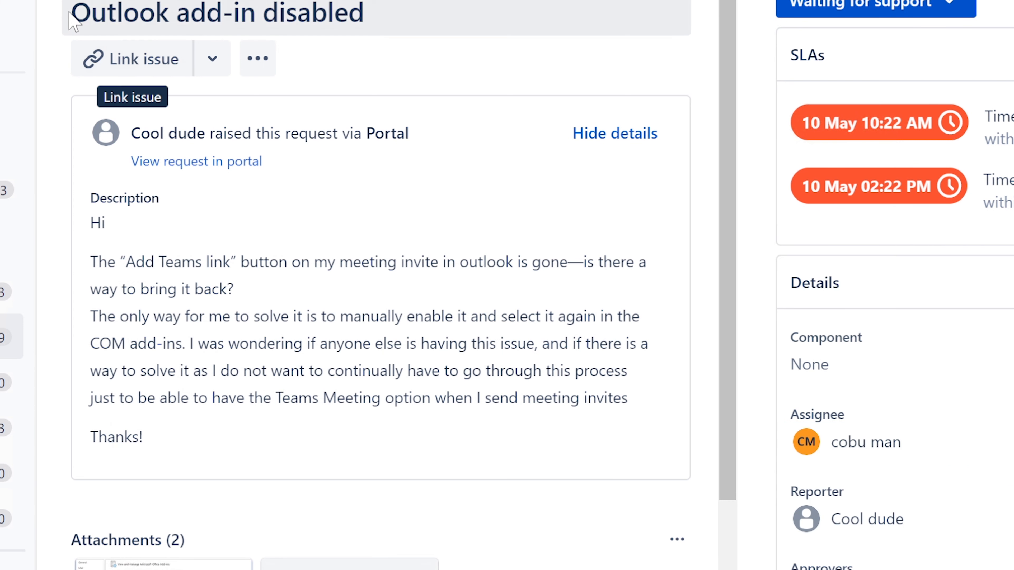
left_click_drag(68, 12, 380, 13)
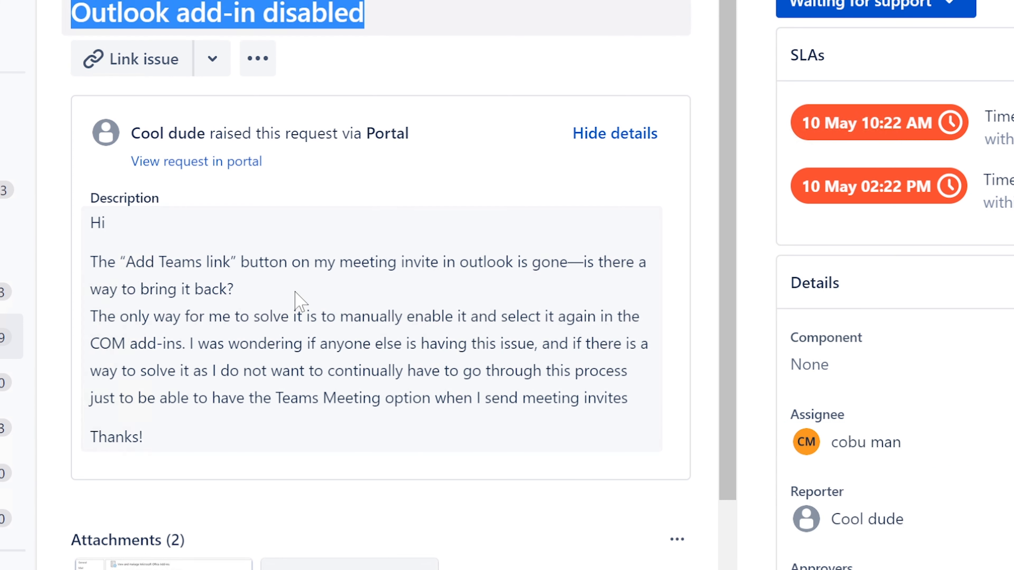
left_click(93, 239)
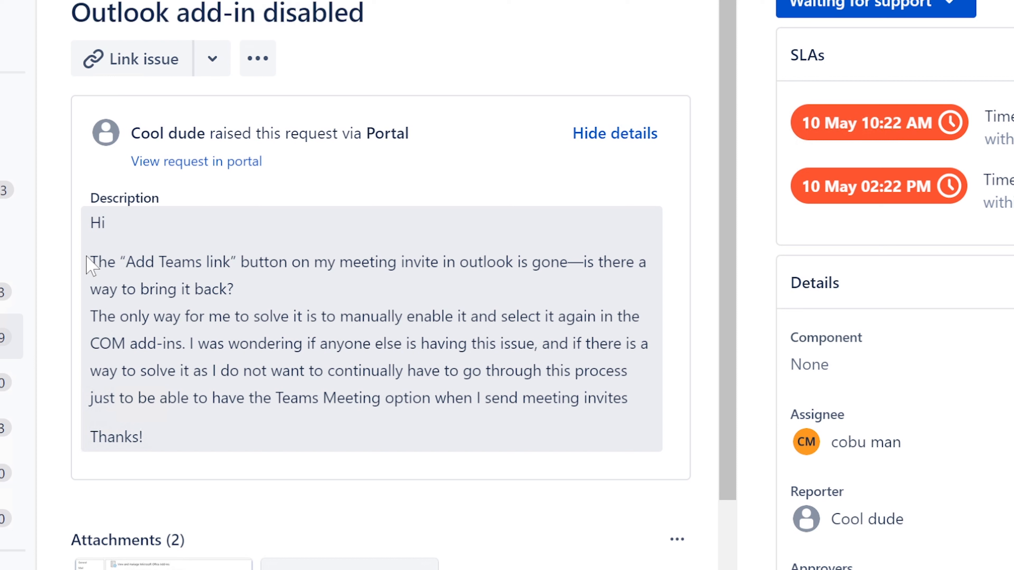
Read the description about the missing Add Teams link button and the manual workaround
left_click_drag(91, 262, 154, 262)
left_click_drag(222, 262, 518, 302)
left_click(223, 290)
left_click_drag(91, 316, 340, 316)
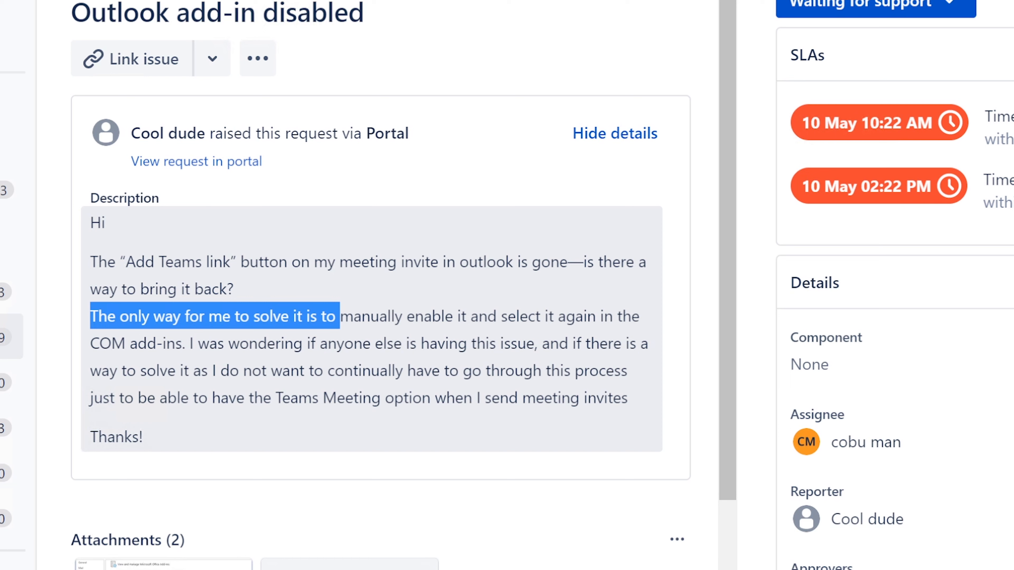
left_click_drag(340, 316, 490, 429)
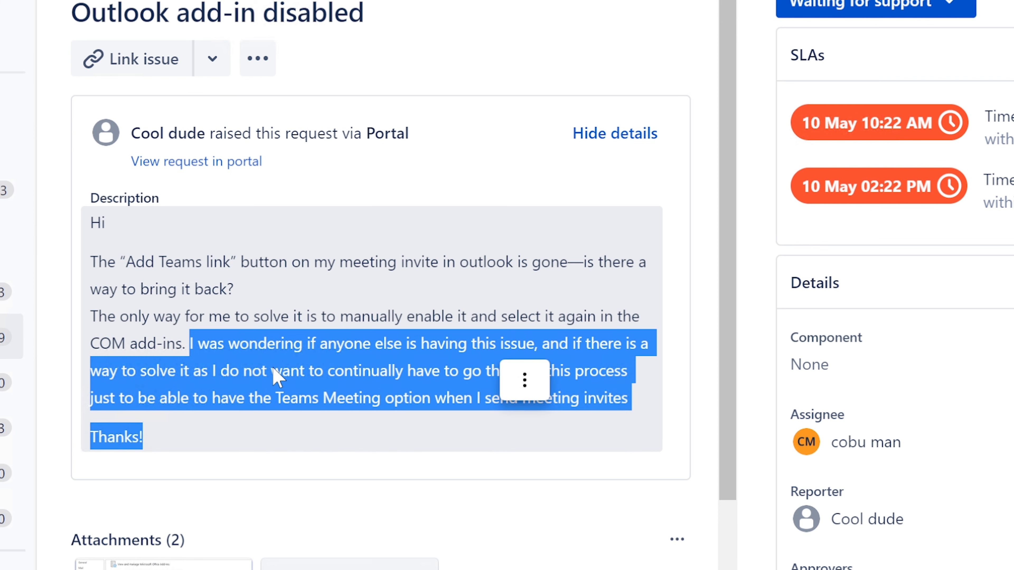
left_click(276, 378)
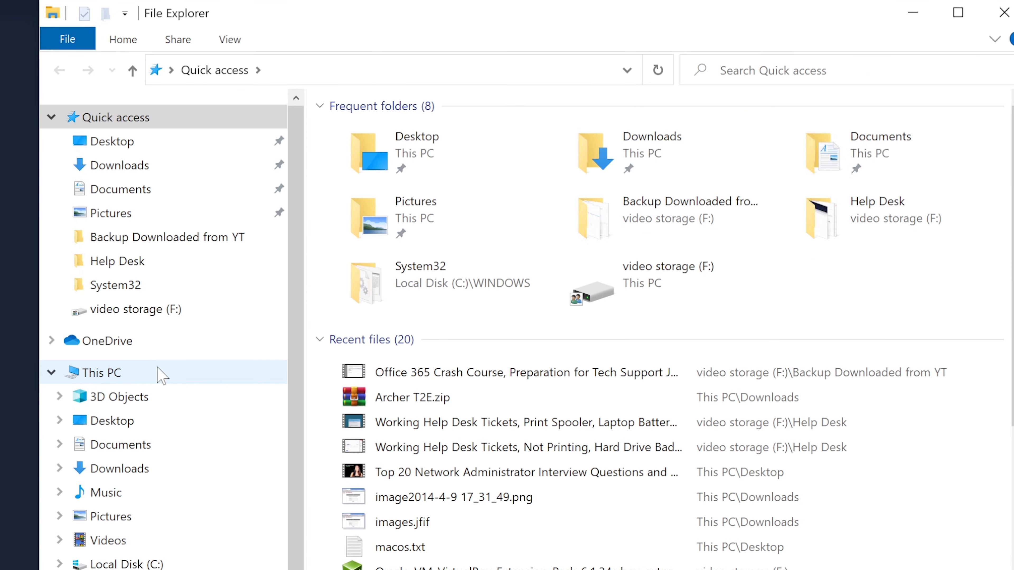
Navigate from This PC through Local Disk (C:) and Windows into System32
left_click(108, 373)
double_click(458, 395)
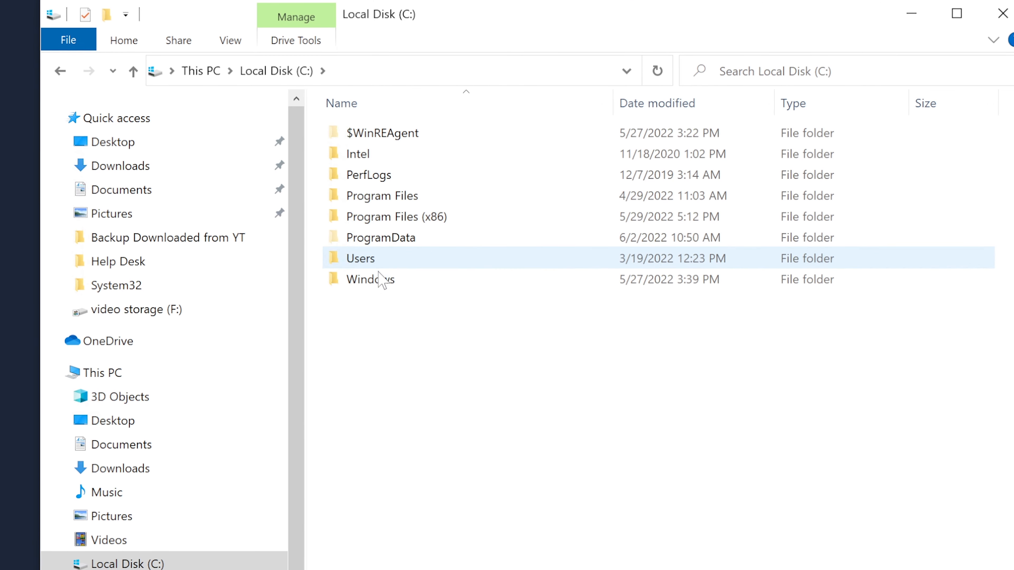
left_click(381, 279)
double_click(381, 279)
scroll(510, 471, "down", 6)
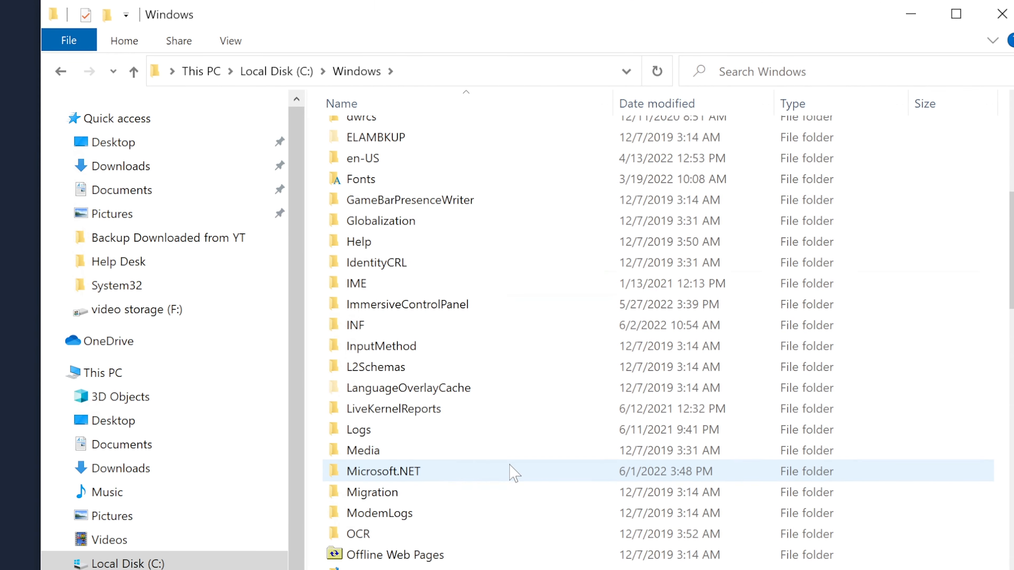
scroll(393, 564, "down", 11)
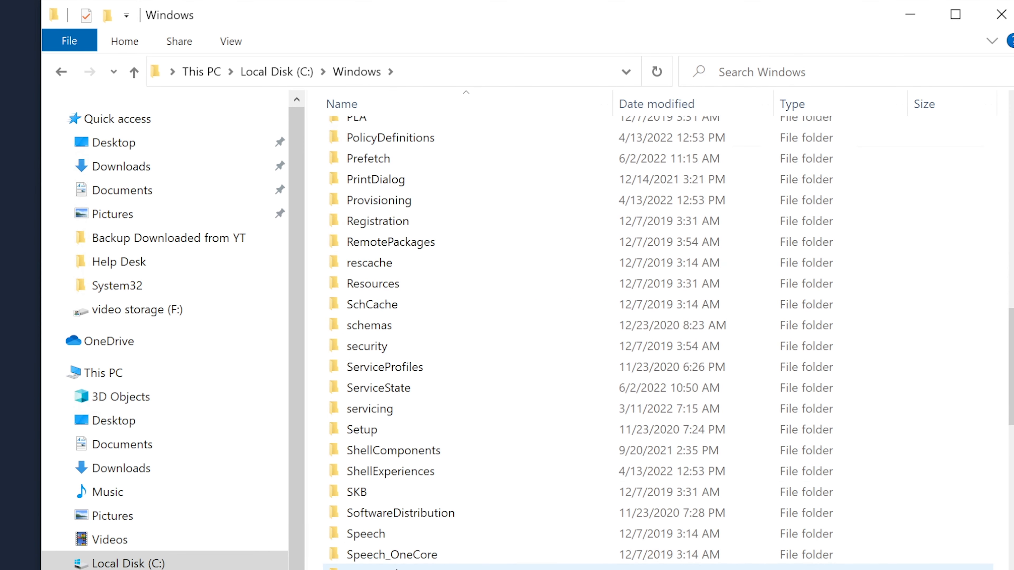
scroll(396, 567, "down", 2)
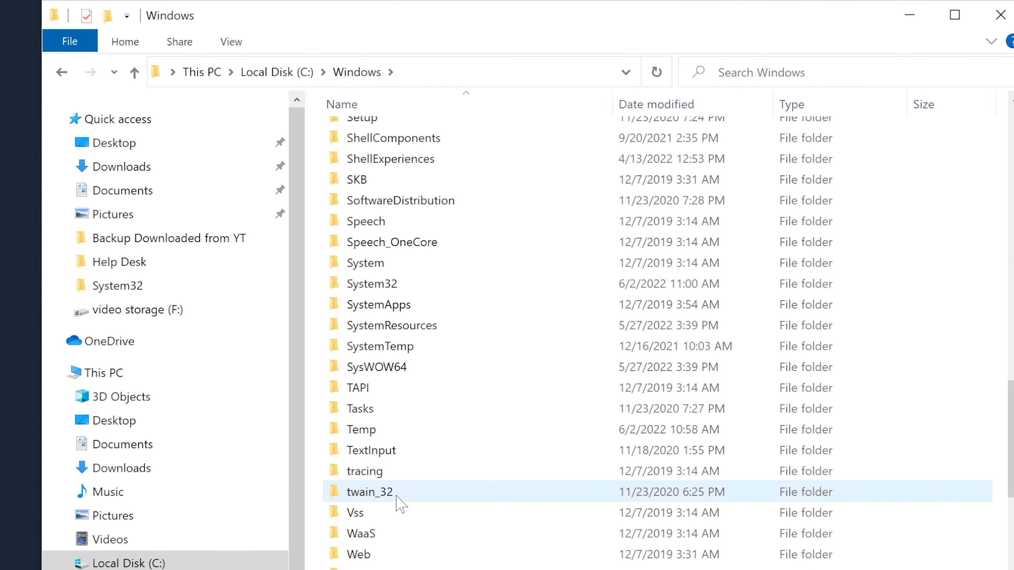
double_click(438, 285)
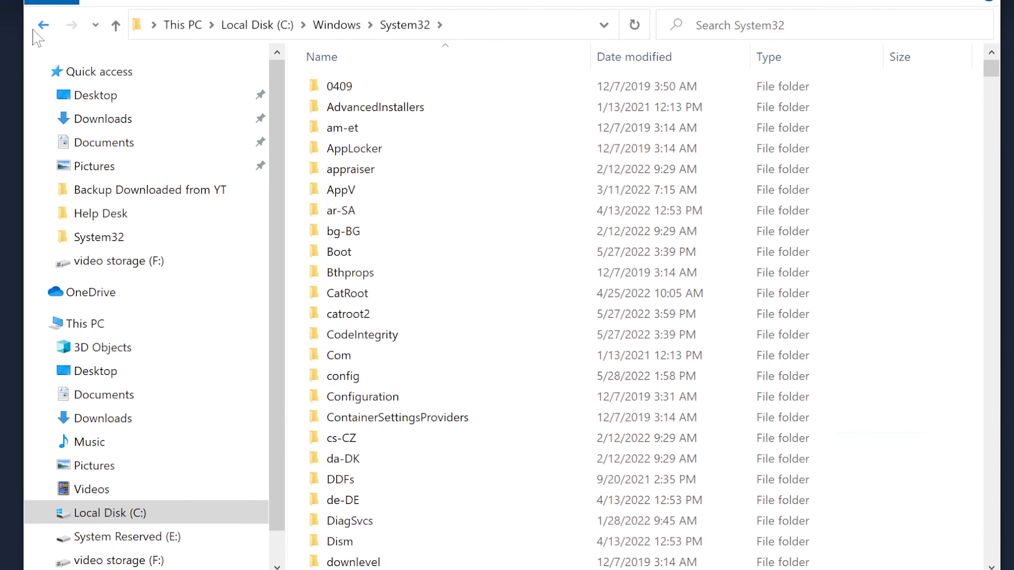
Go back to Windows, reopen System32, and focus its search box
left_click(42, 25)
scroll(414, 271, "up", 2)
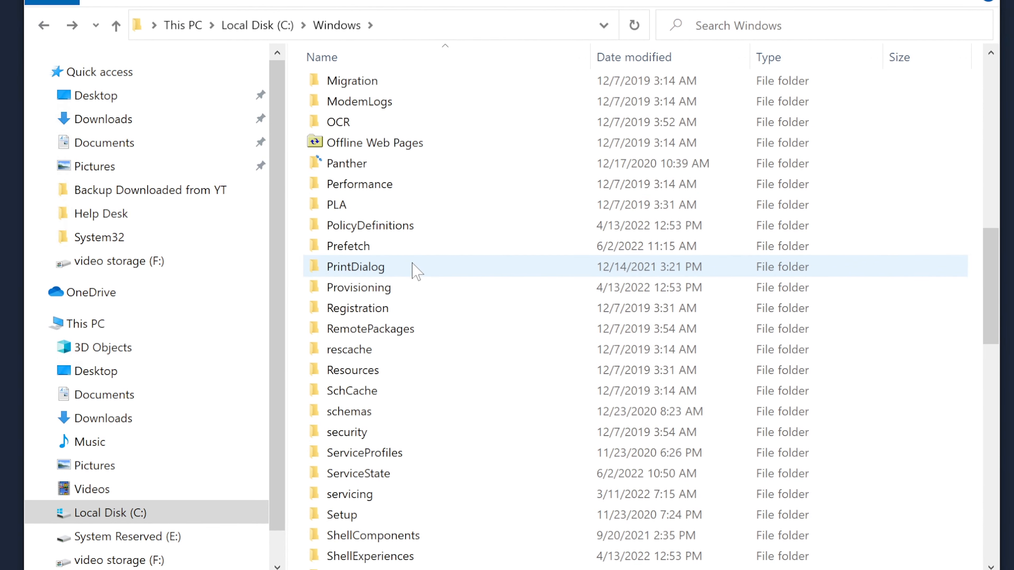
scroll(415, 272, "down", 2)
scroll(415, 271, "down", 8)
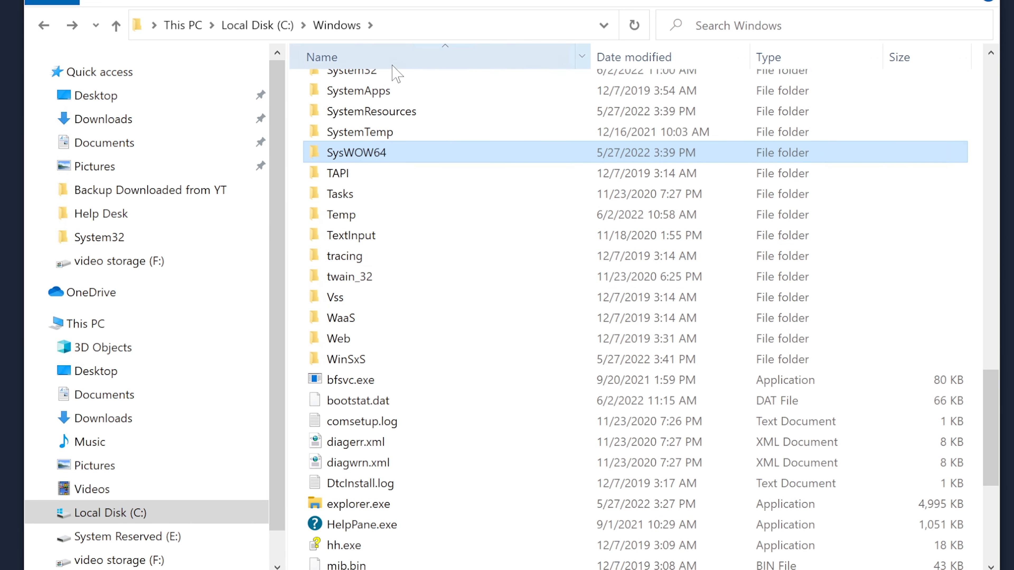
left_click(386, 76)
double_click(386, 81)
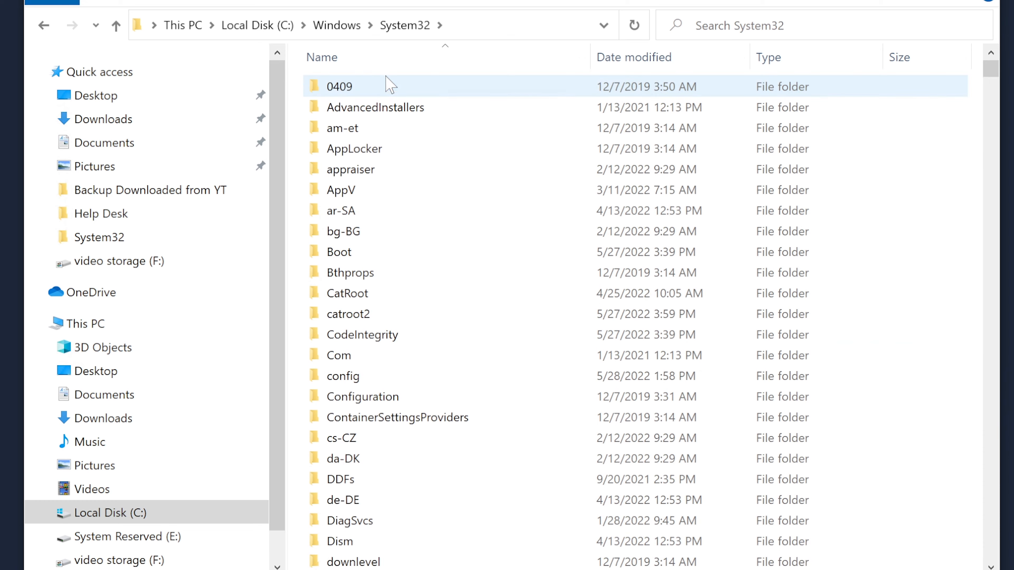
scroll(568, 434, "down", 6)
scroll(570, 436, "up", 6)
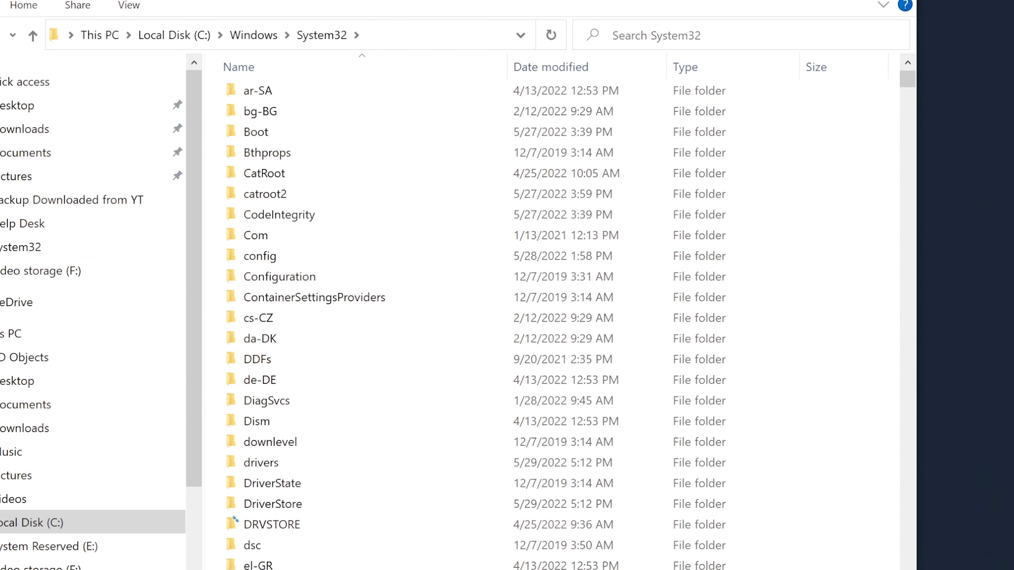
left_click(642, 37)
Search System32 for addinloader.dll, find no matches, and dismiss the Outlook Mail popup
type("addinloa")
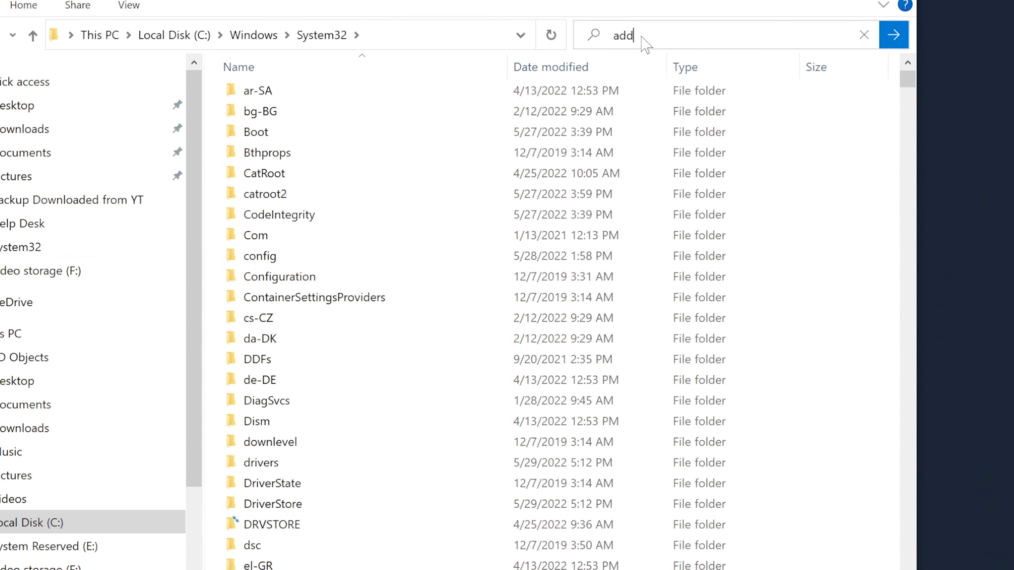
type("der")
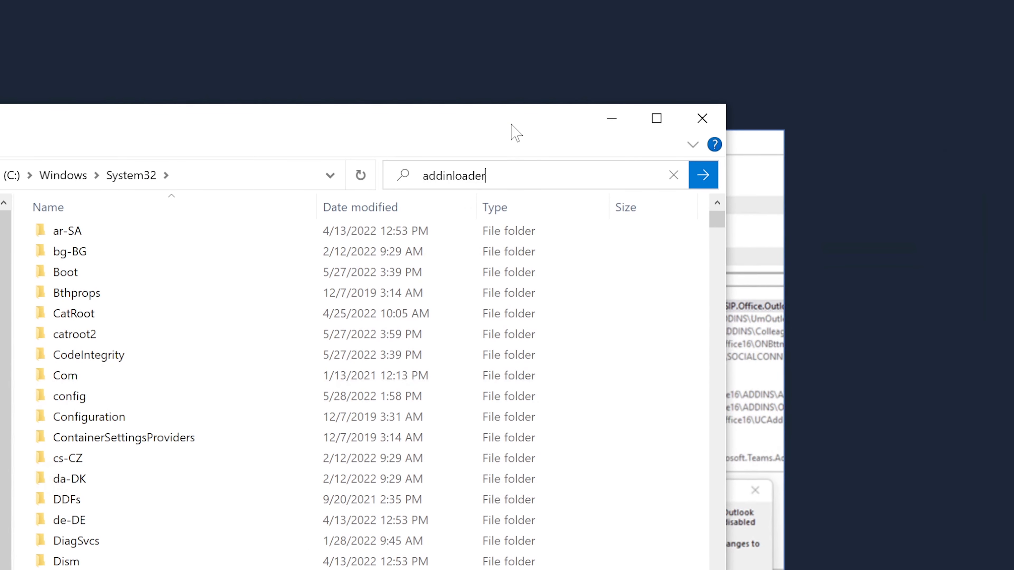
type(".dll")
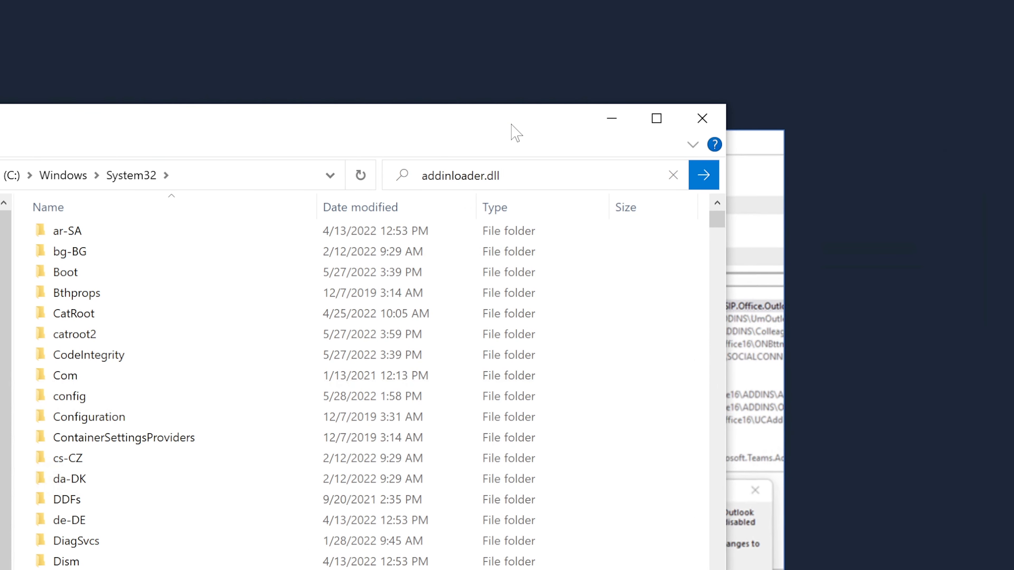
key("Return")
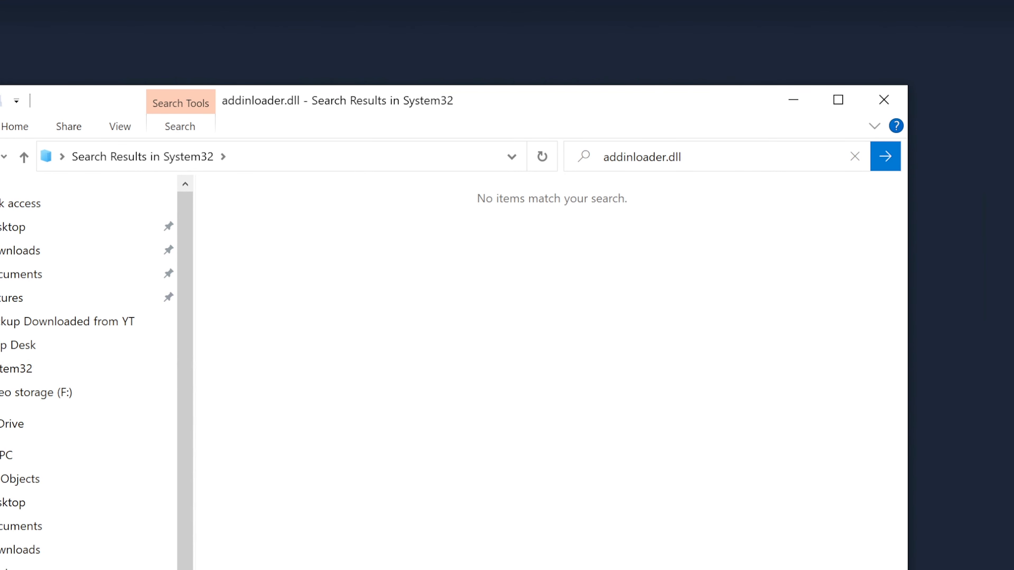
left_click(828, 127)
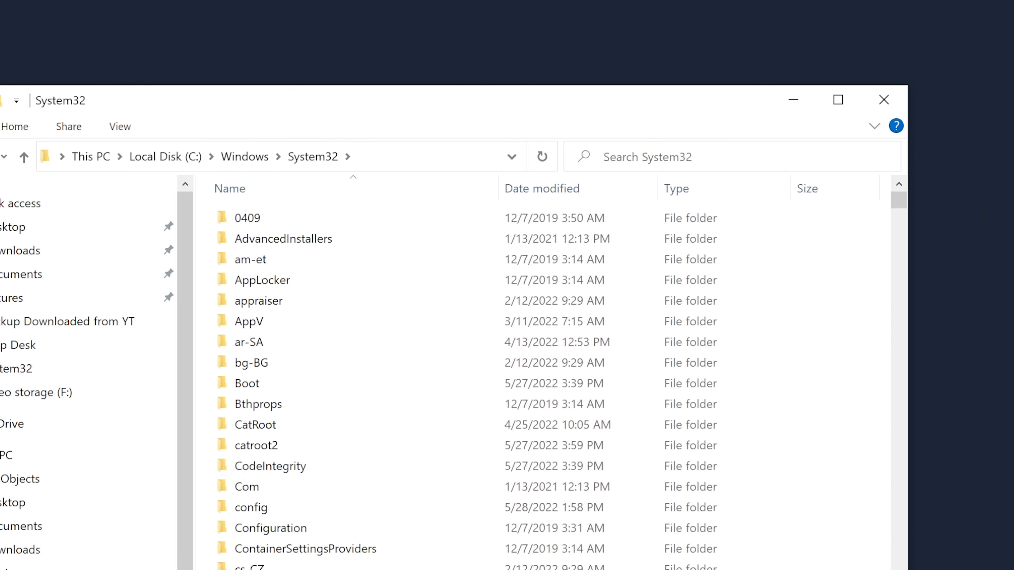
Scroll the System32 listing, then close the File Explorer window
scroll(435, 519, "down", 6)
scroll(438, 529, "down", 3)
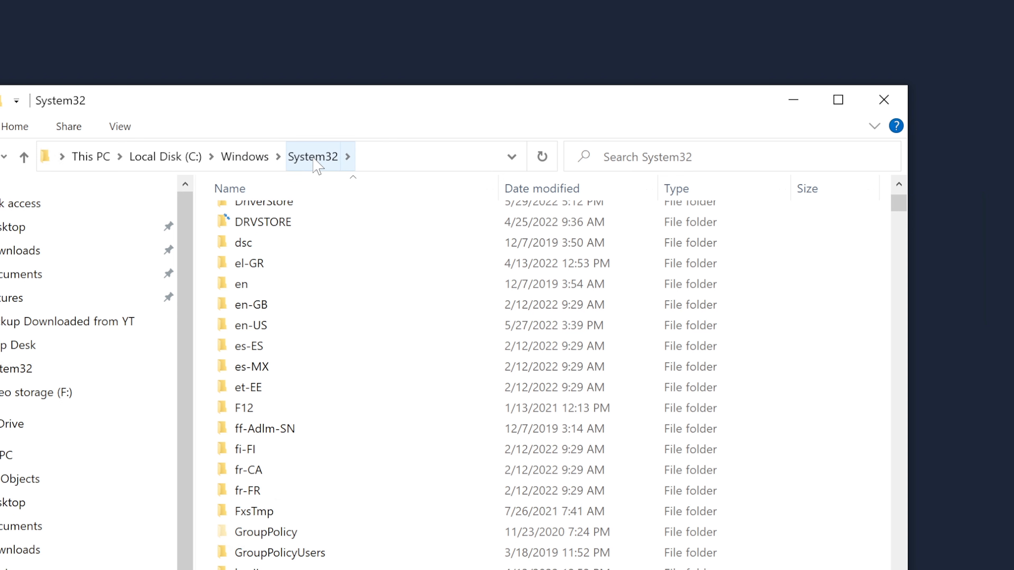
left_click(883, 91)
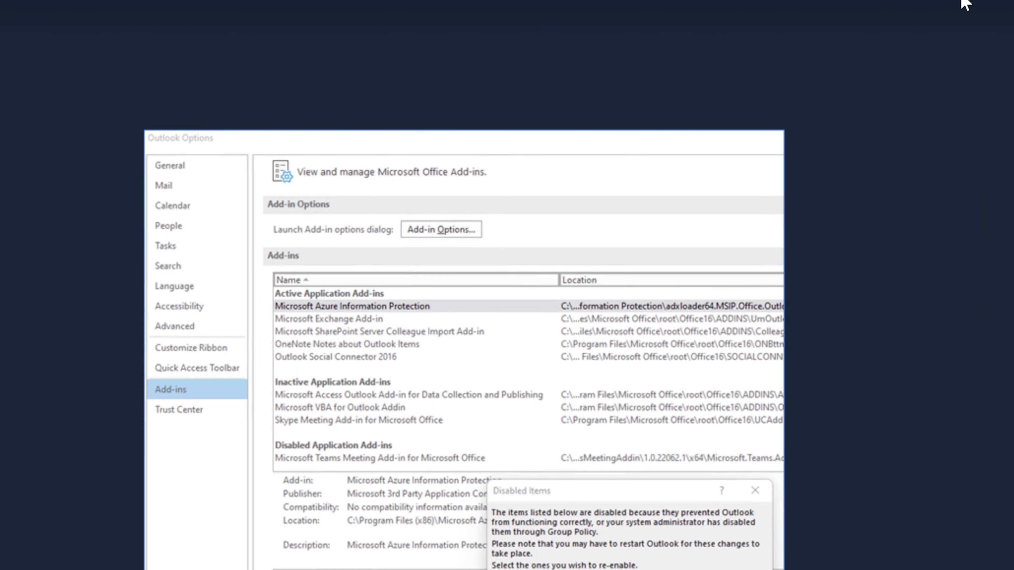
Close the full-size Outlook add-ins screenshot to get back to the ISD-164 request
left_click(1011, 0)
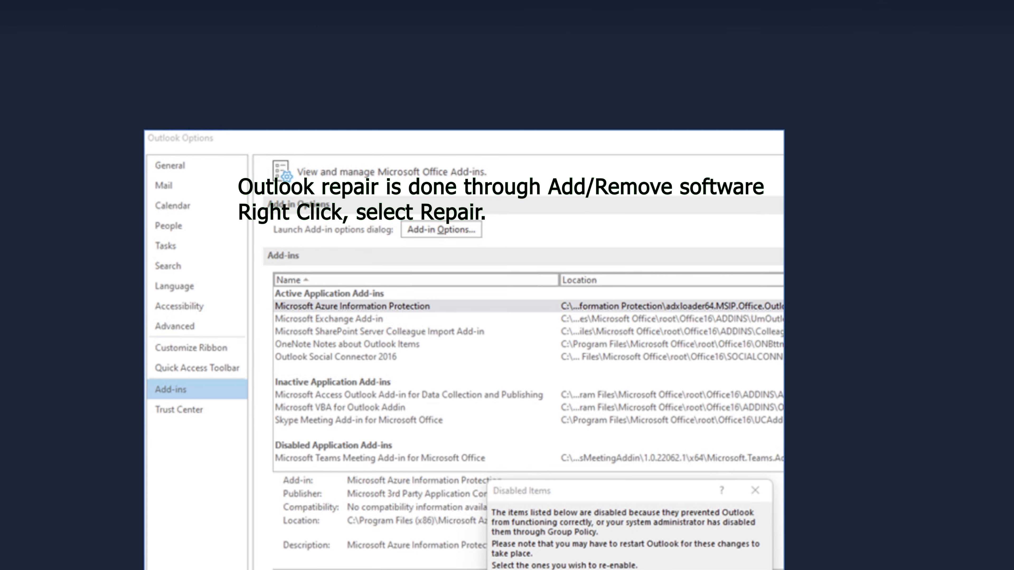
key("Escape")
Scroll down to the comment's screenshot, view it full size, then close it
scroll(423, 351, "down", 3)
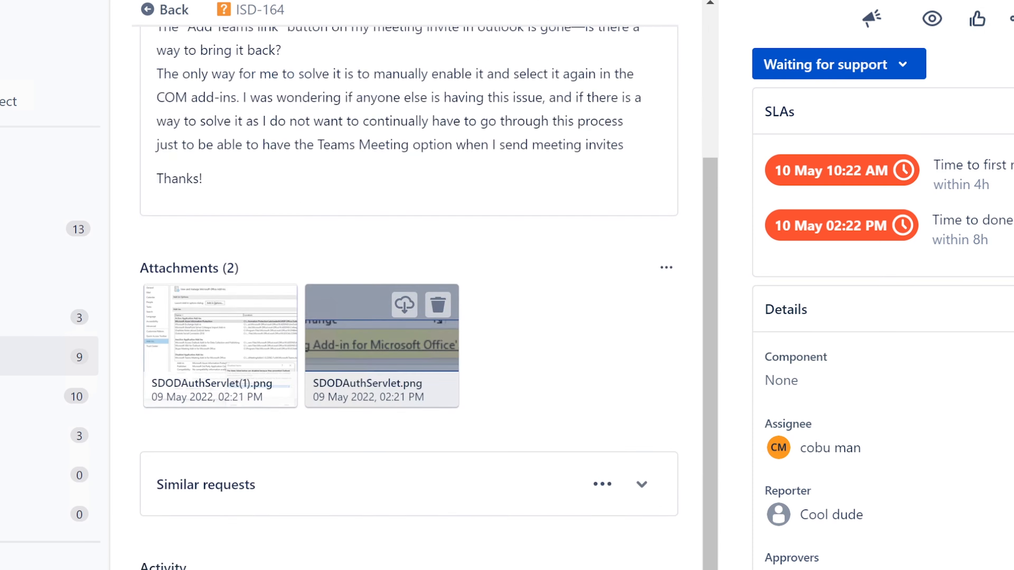
scroll(424, 525, "down", 5)
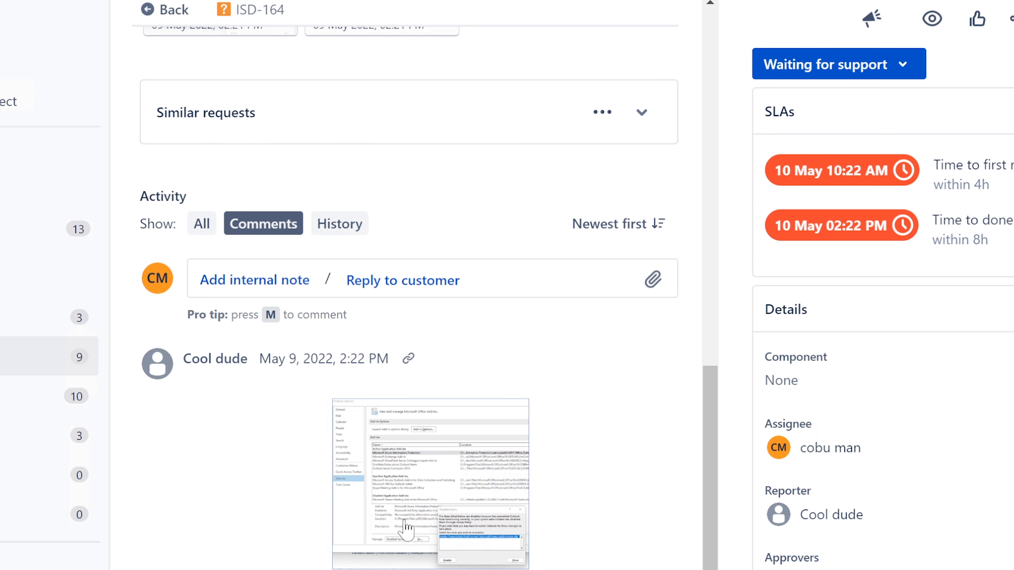
left_click(451, 471)
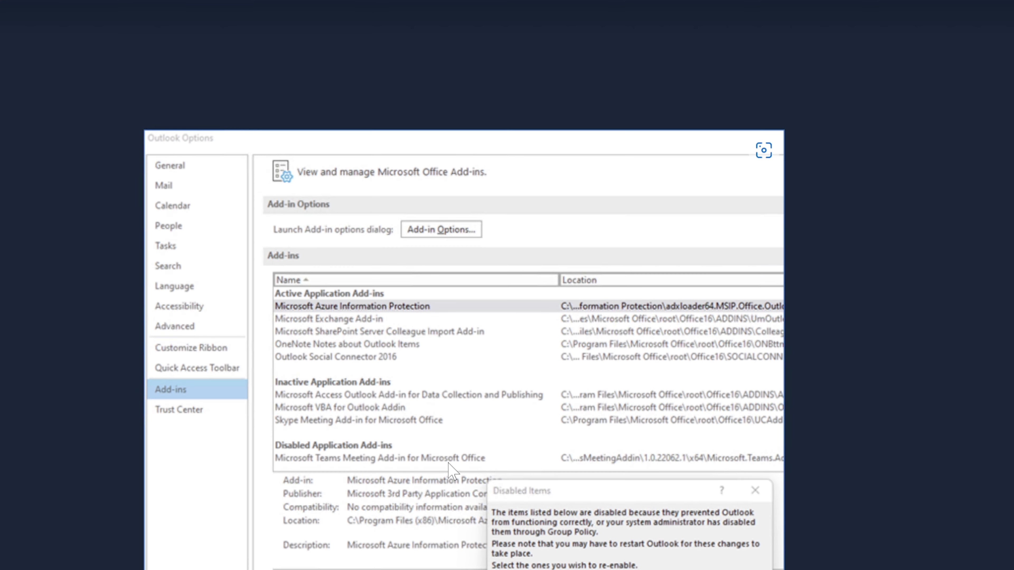
left_click(786, 140)
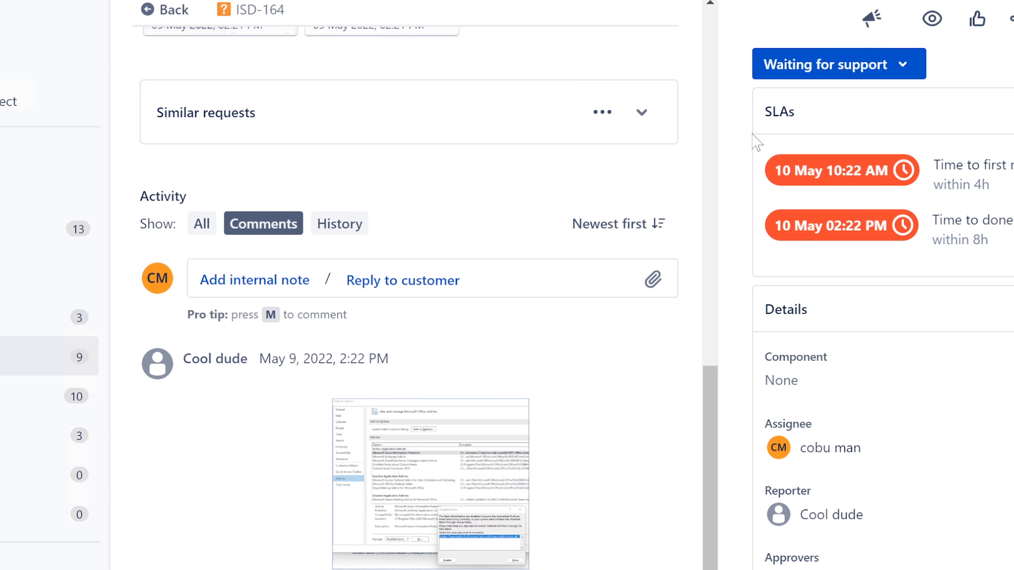
Start a customer reply: greet the customer, delete the add-in, remove addinloader.dll from system32
left_click(414, 285)
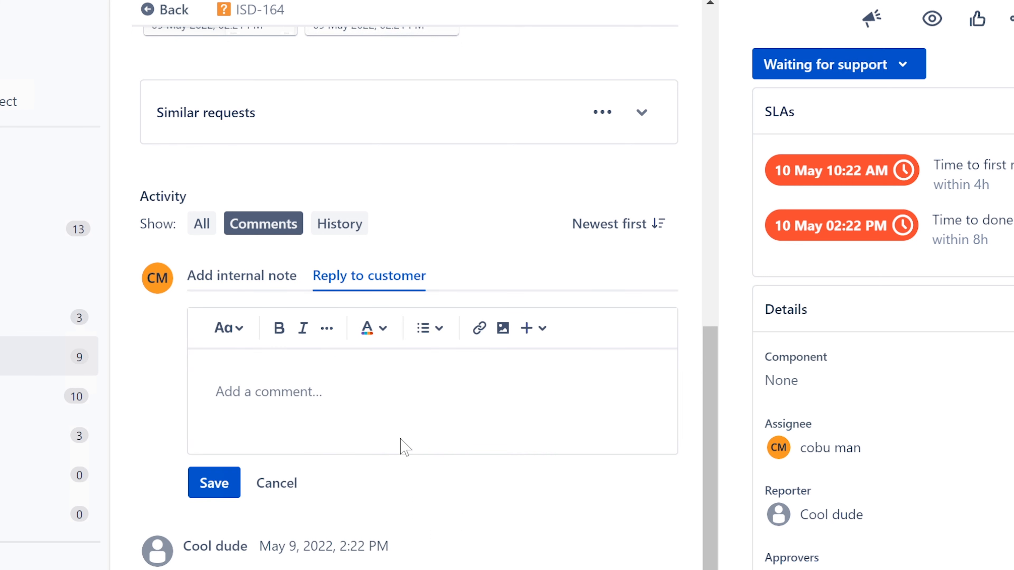
type("Hello")
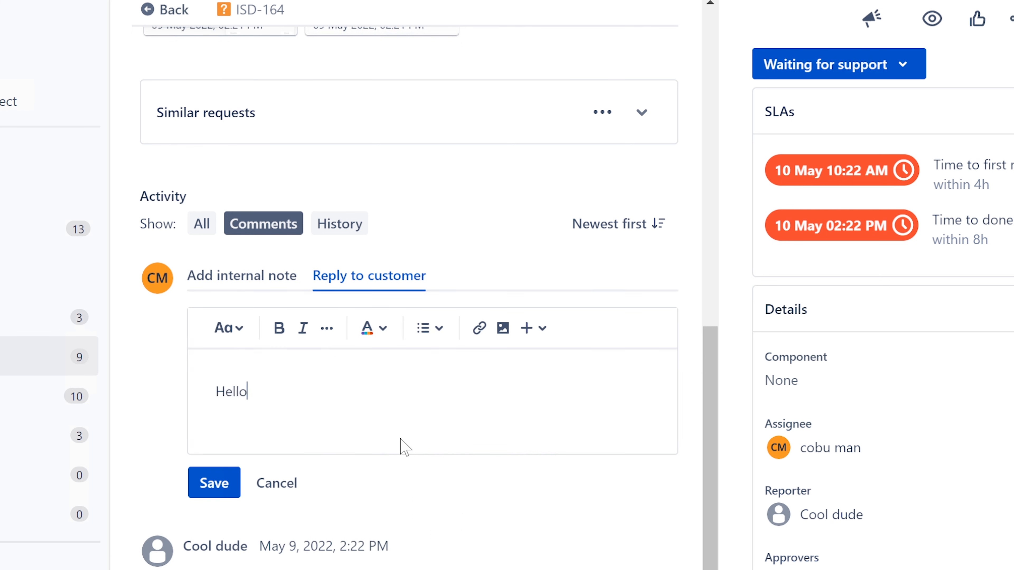
type(" Cool Dude, ")
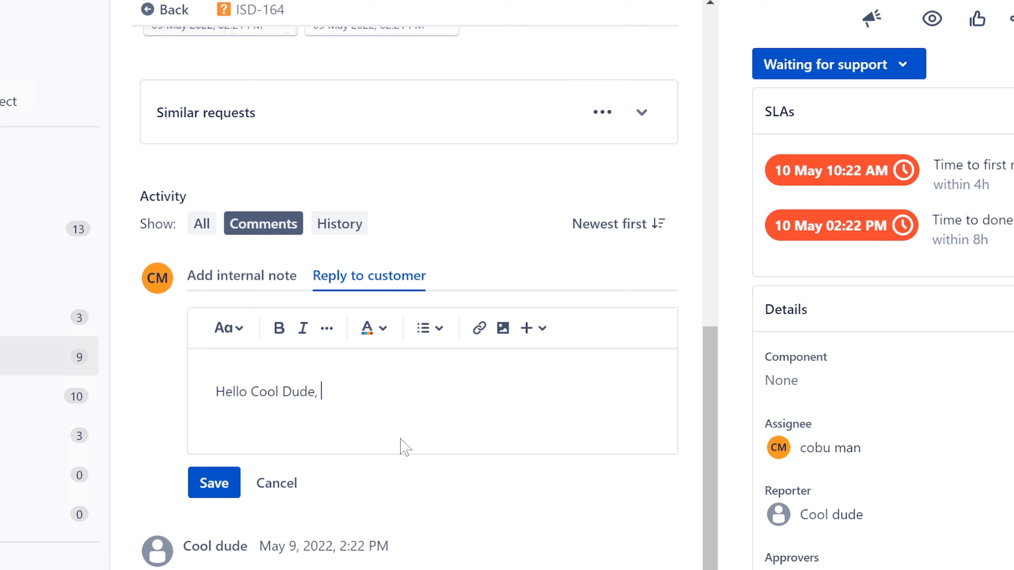
type("you can delete the add i")
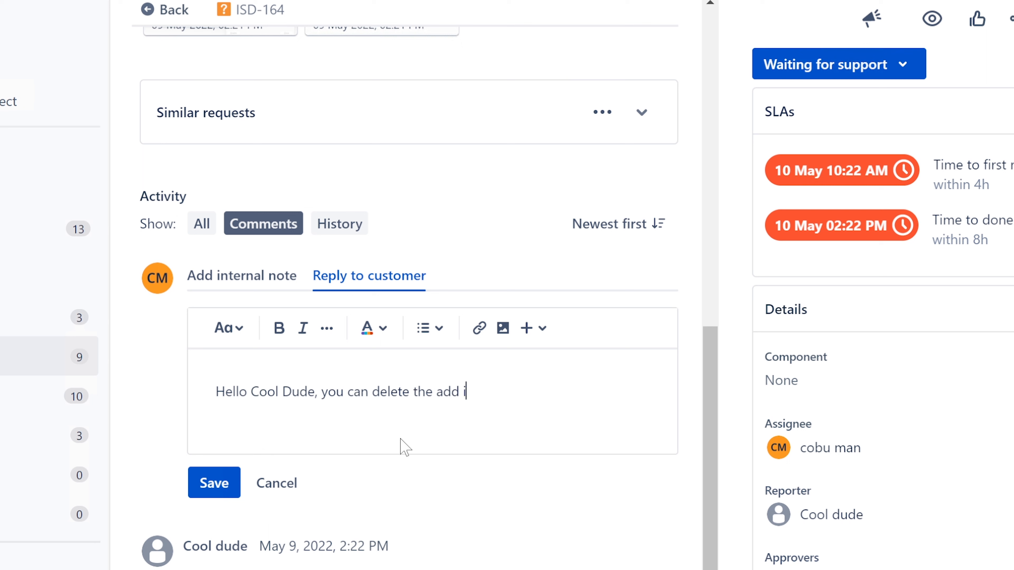
key("BackSpace")
type("-in and then make sure the ")
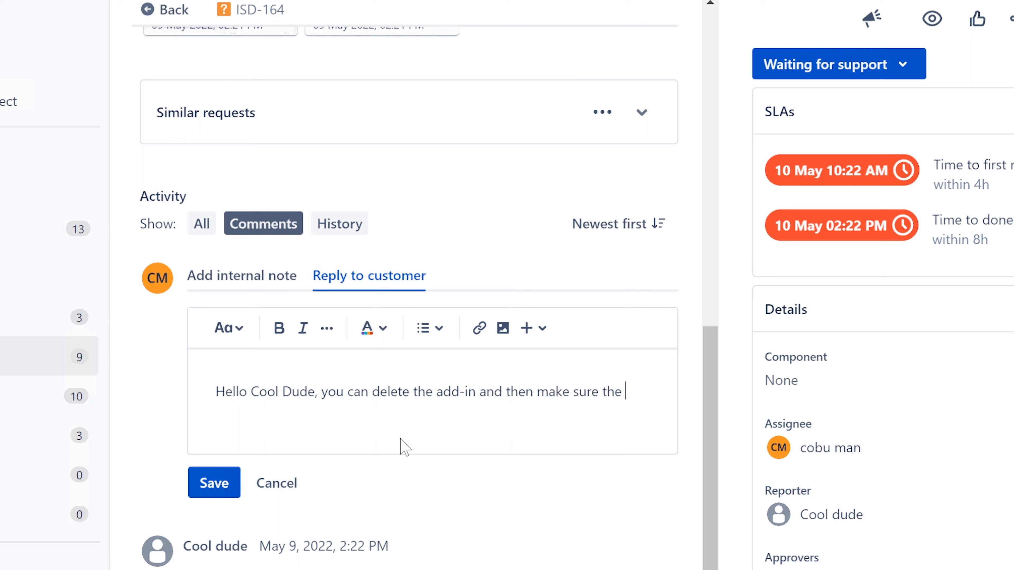
type("add")
left_click(661, 385)
type("inloader.")
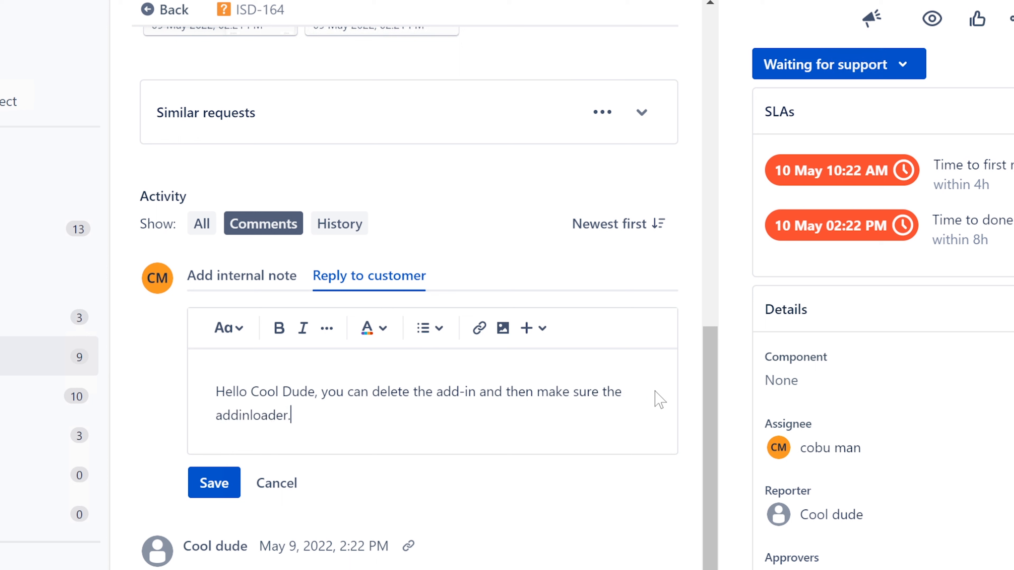
type("dll is delete")
key("BackSpace")
type("t")
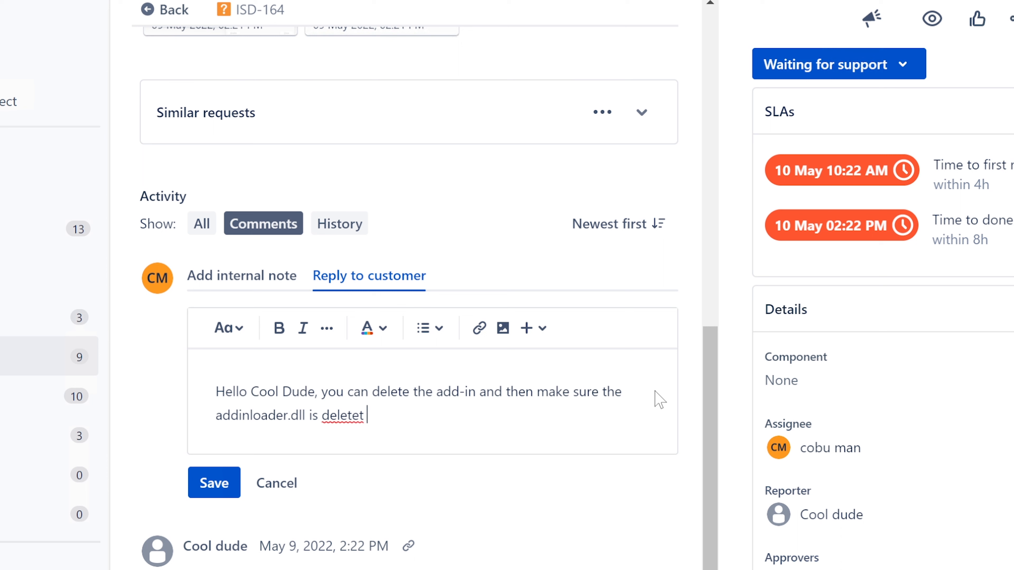
key("BackSpace")
key("BackSpace")
key("BackSpace")
type("ed from system")
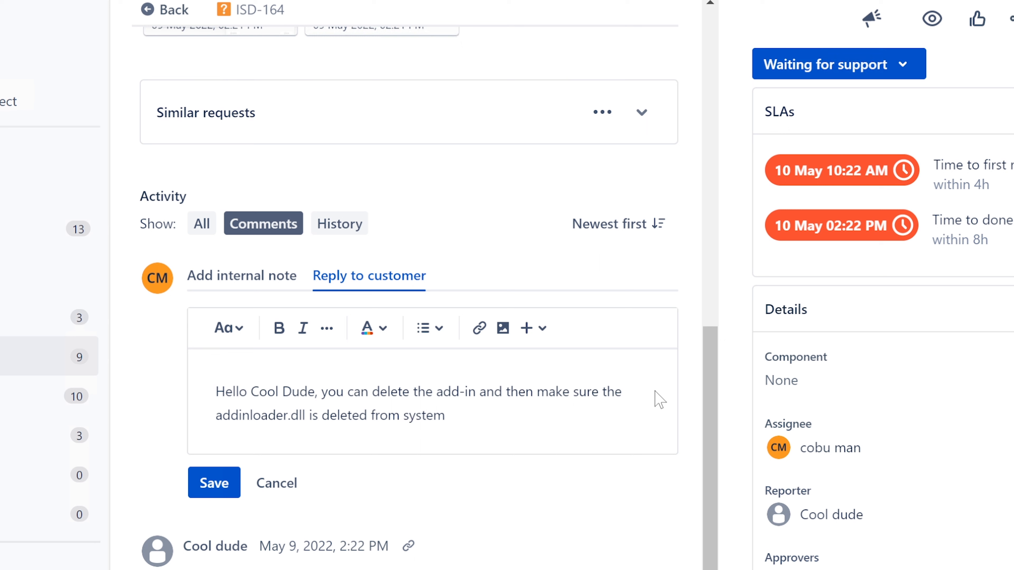
type("32 and")
Finish the reply with syswow64, reinstalling the add-in and repairing Outlook, sign it, and save
key("BackSpace")
key("BackSpace")
key("BackSpace")
type("and system")
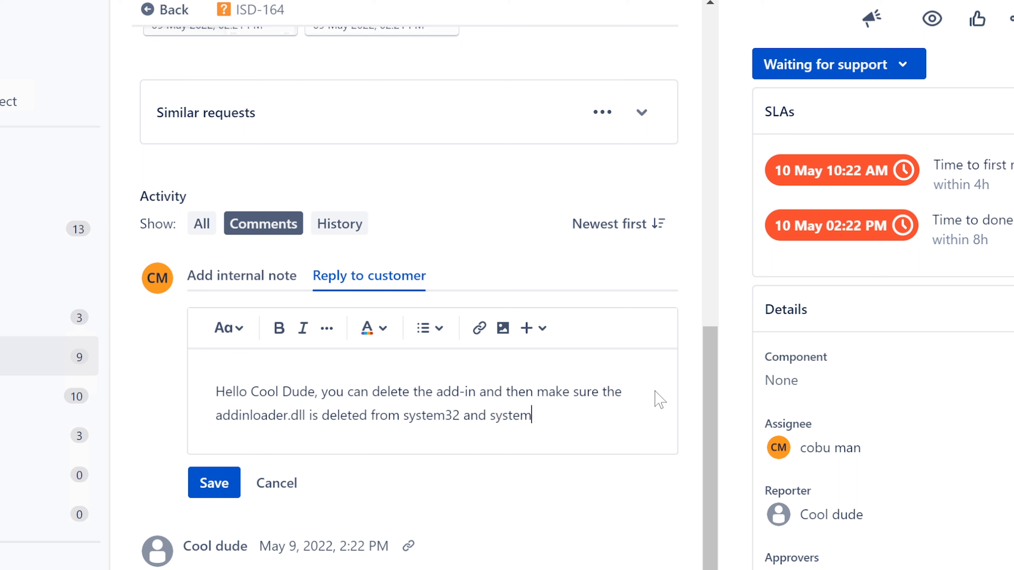
key("BackSpace")
key("BackSpace")
key("BackSpace")
type("wow64 folder")
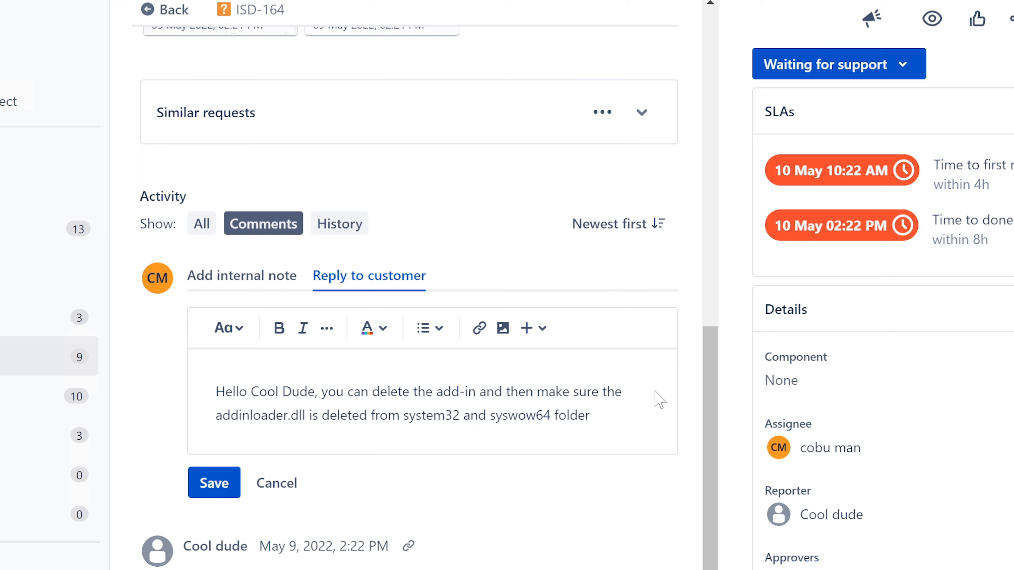
type(". Then reisntall")
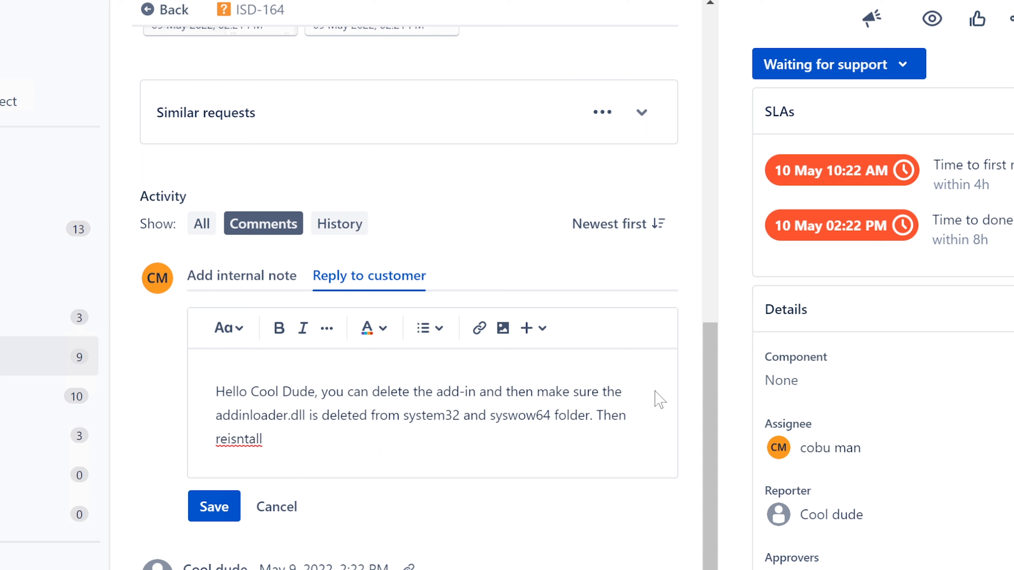
key("BackSpace")
key("BackSpace")
key("BackSpace")
key("BackSpace")
key("BackSpace")
key("BackSpace")
key("BackSpace")
key("BackSpace")
key("BackSpace")
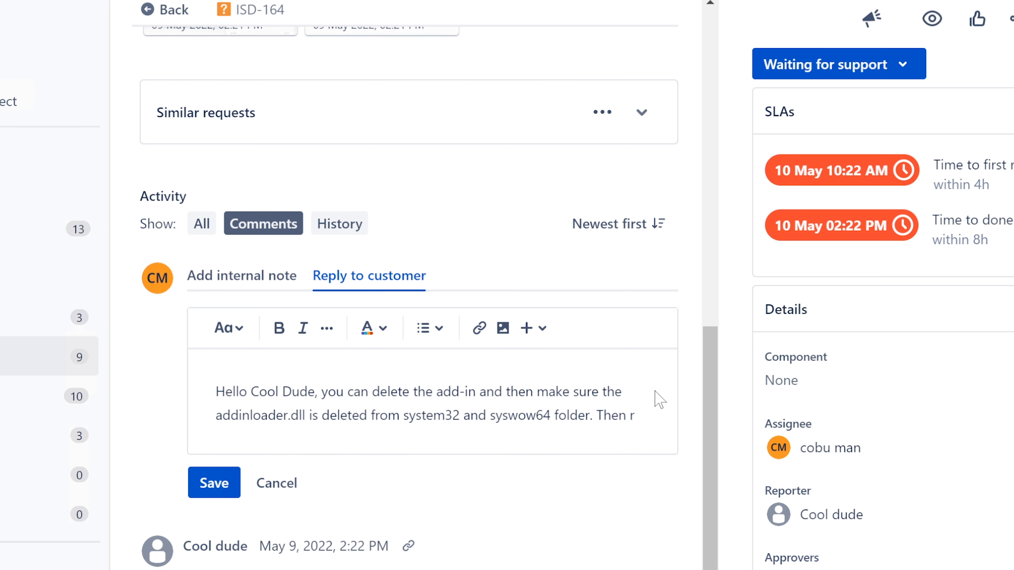
type("einstall the add")
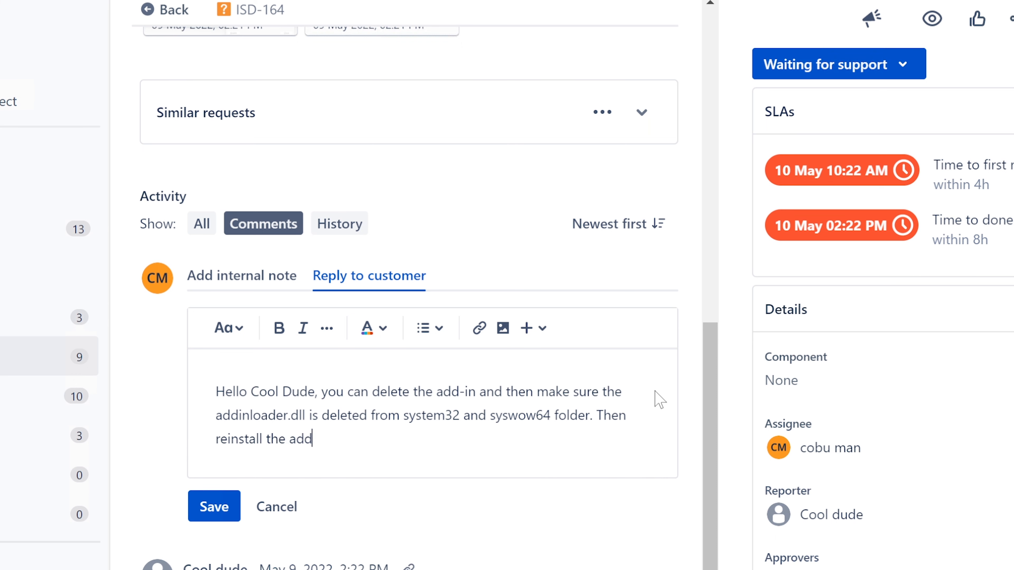
type("-in. If that does not work")
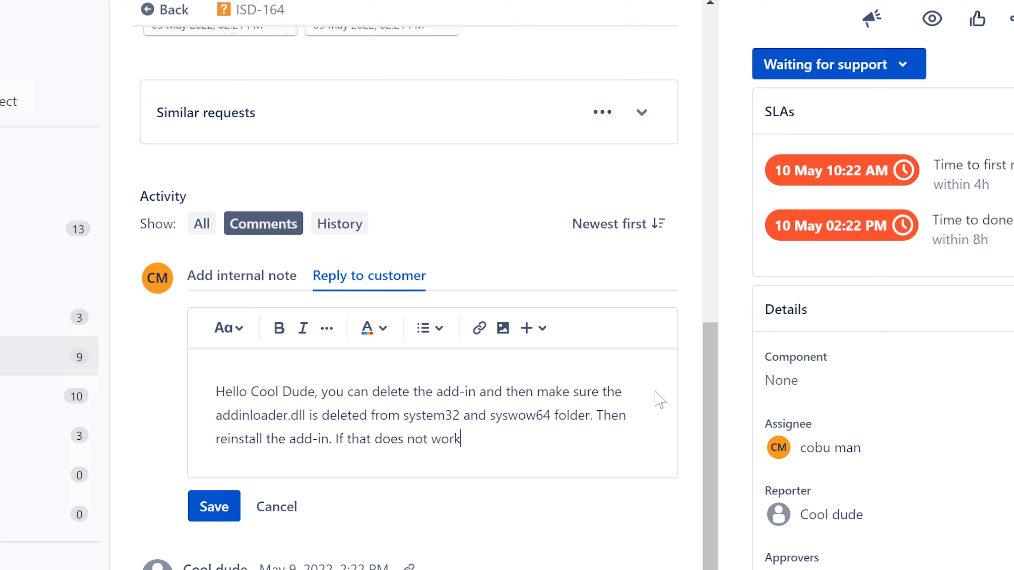
type("... repair outlook")
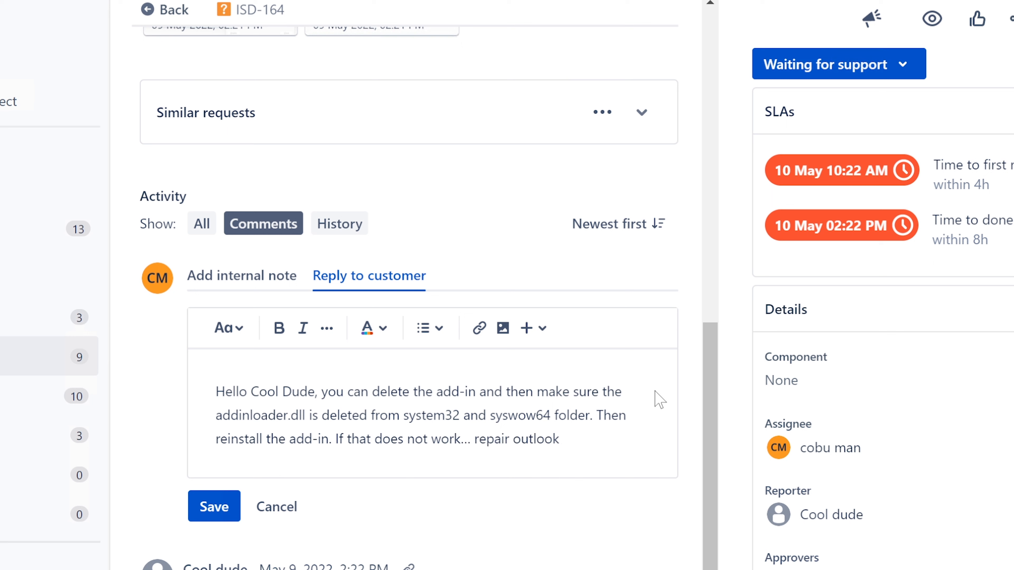
type(".")
type("Ervin")
left_click(214, 507)
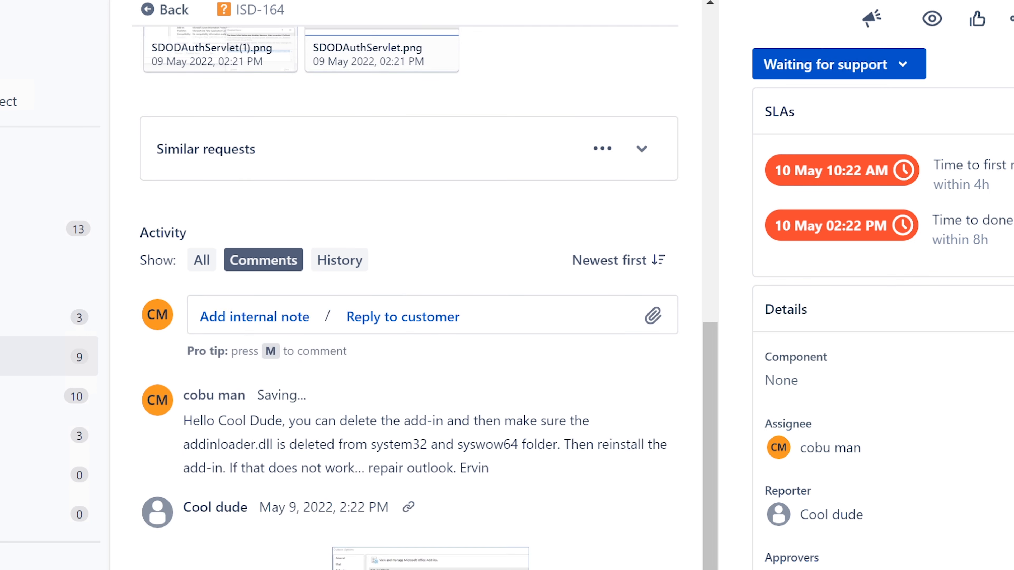
left_click(864, 73)
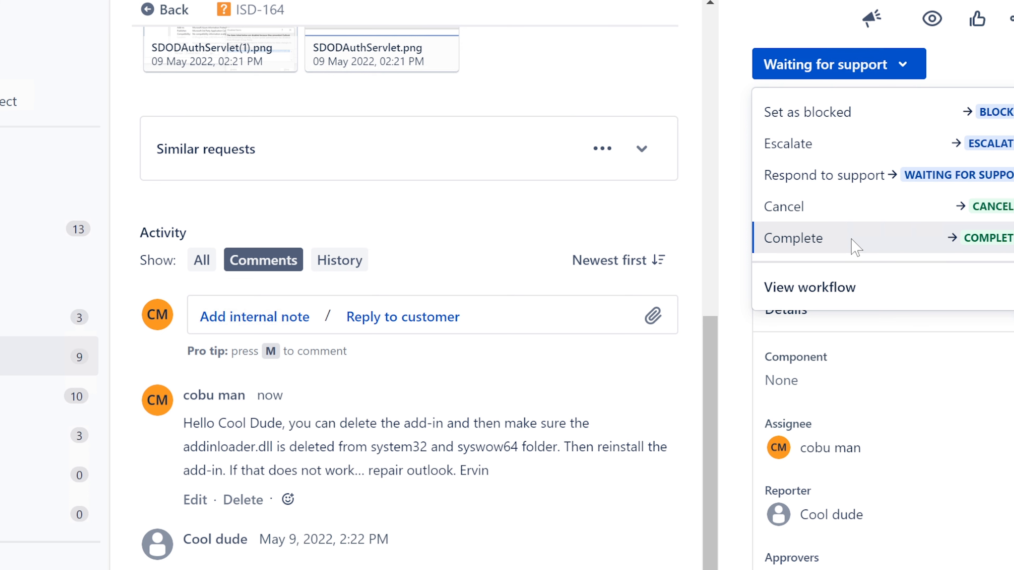
left_click(894, 247)
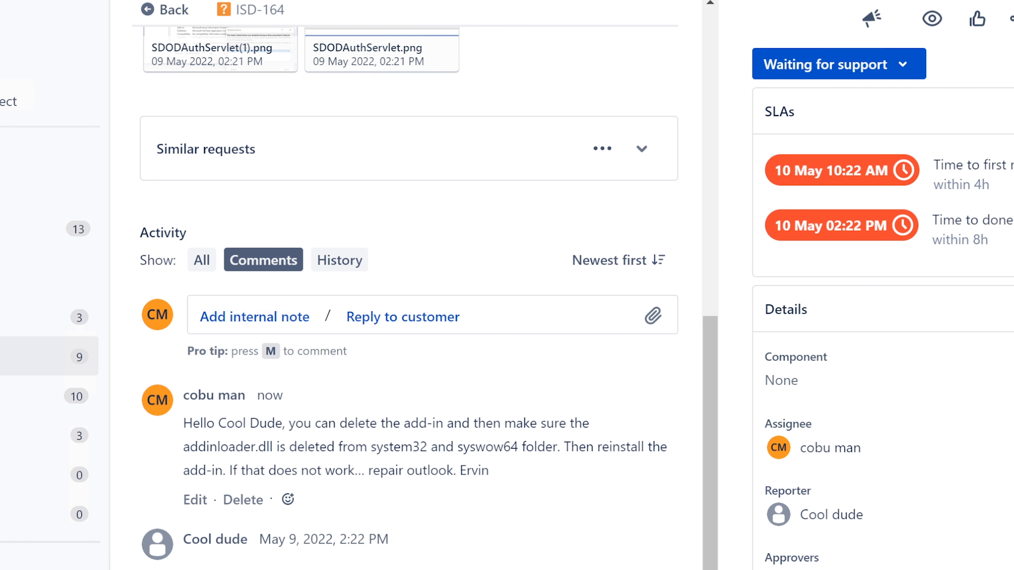
key("super+s")
type("con")
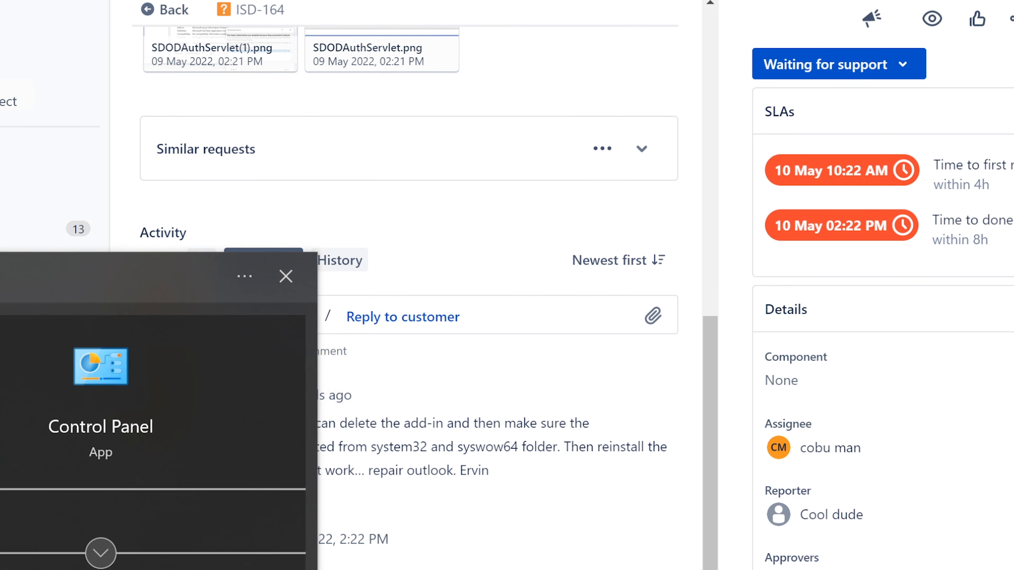
Open Control Panel from search, nudge its window right, then close it
key("Return")
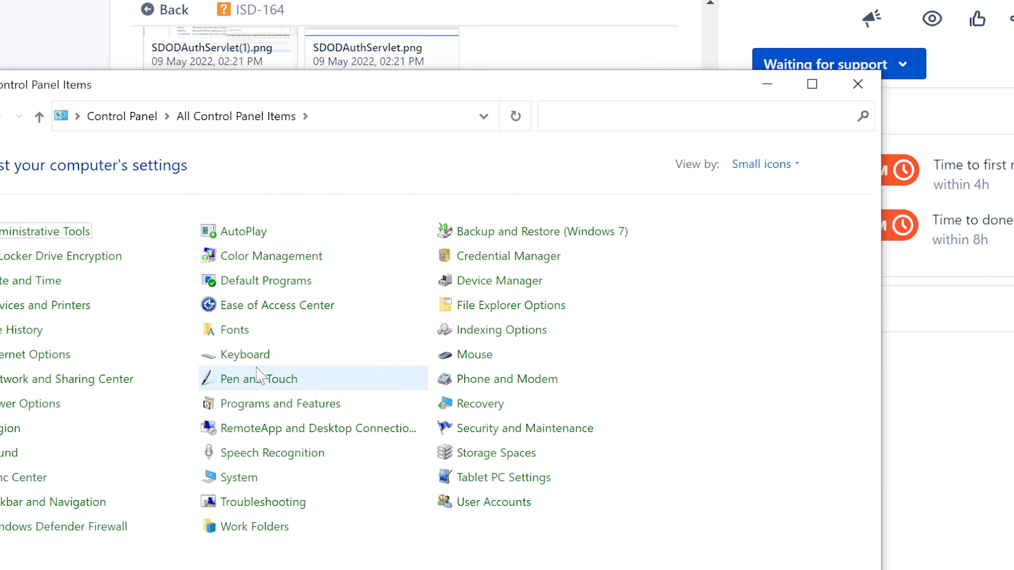
left_click_drag(475, 91, 539, 97)
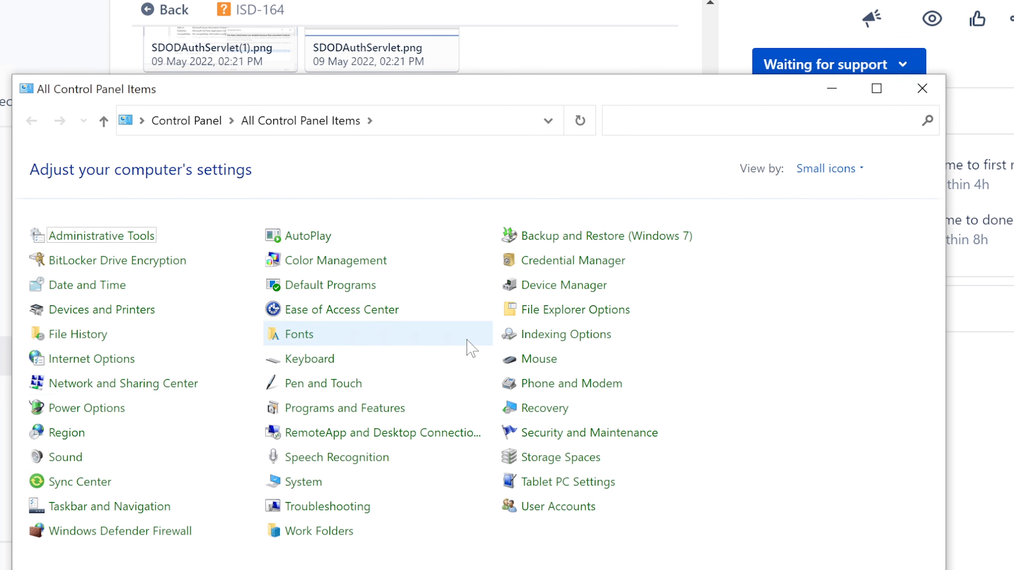
left_click(932, 91)
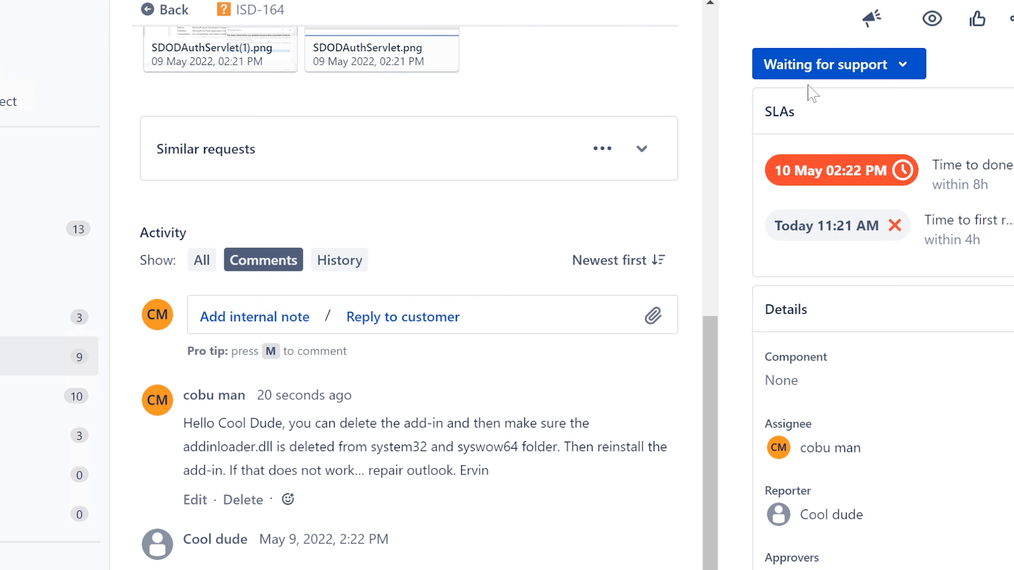
Set ISD-164's status to Completed and go to the Unassigned issues queue
left_click(819, 71)
left_click(849, 239)
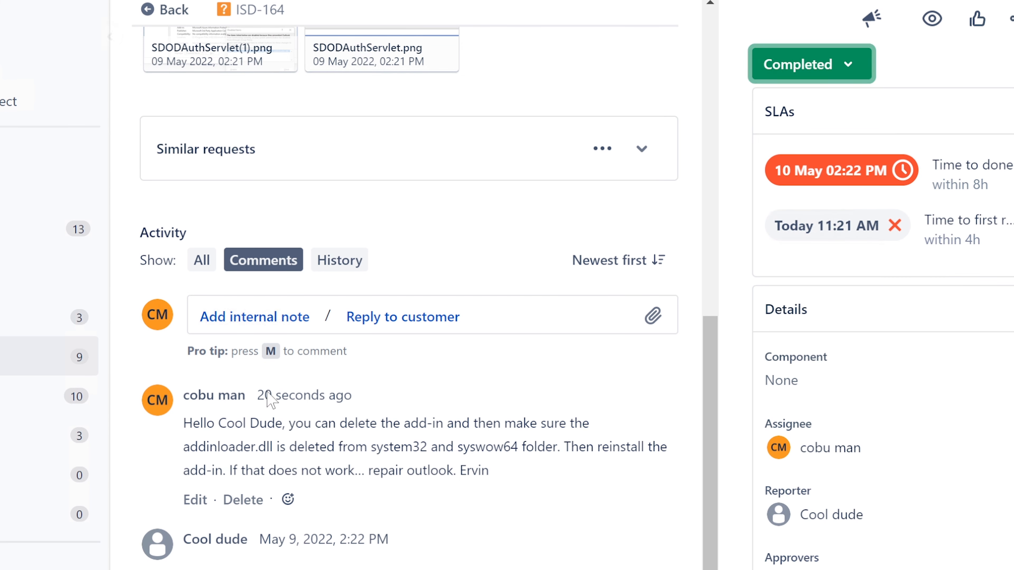
left_click(44, 355)
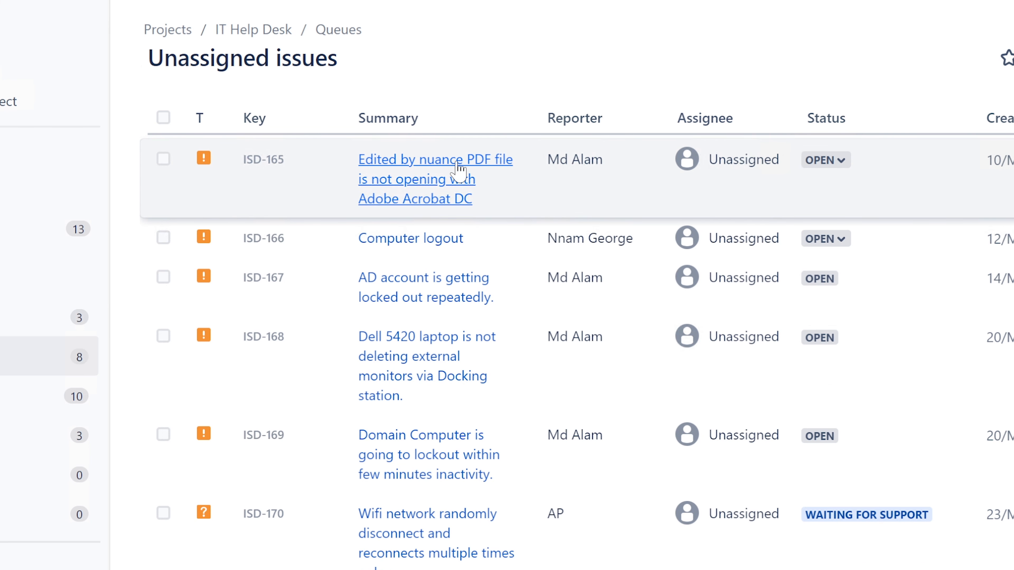
Open ticket ISD-165 about the PDF problem and assign it to yourself
left_click(459, 170)
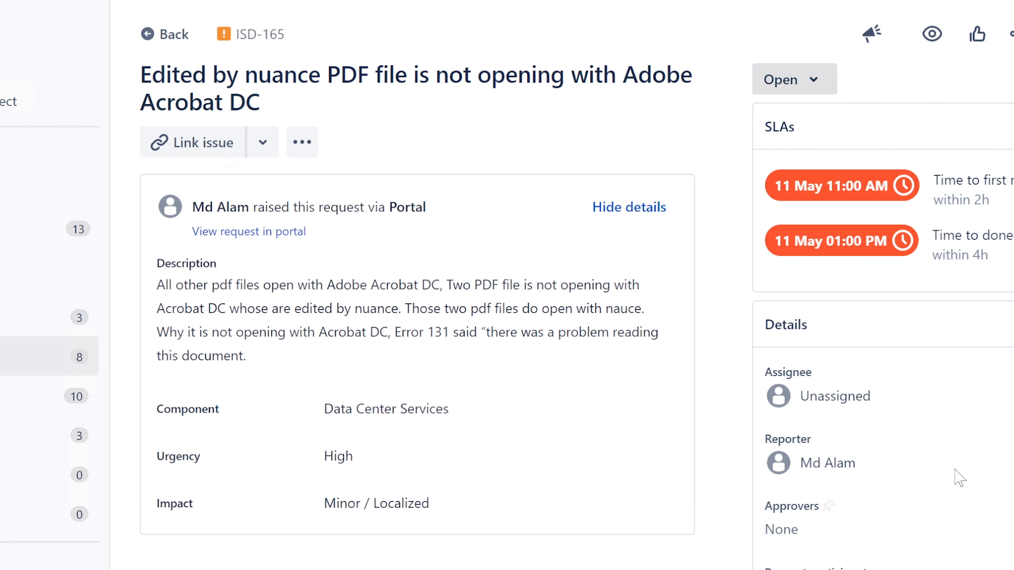
left_click(898, 397)
left_click(845, 454)
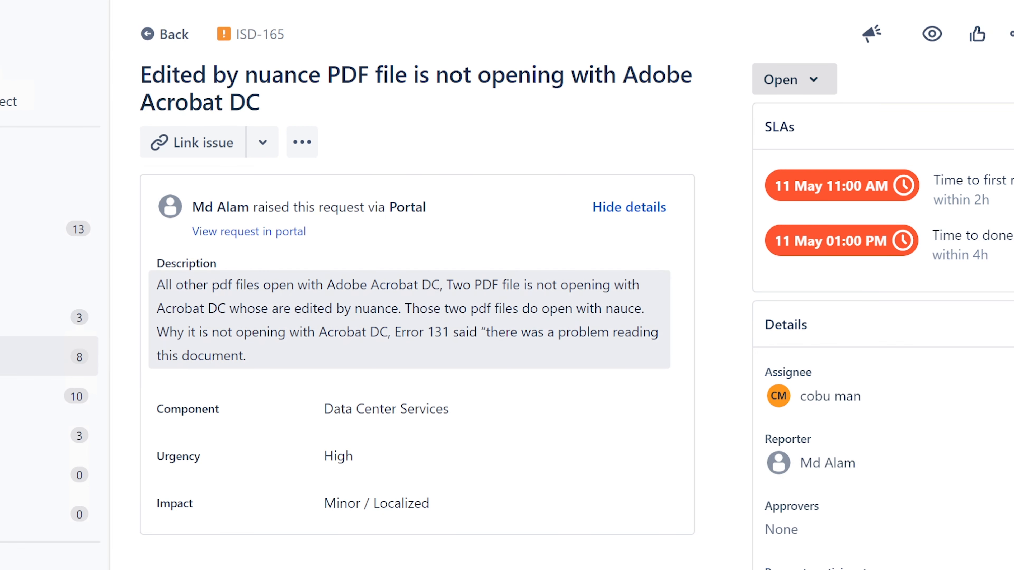
Read through ISD-165's title and description, highlighting the Error 131 sentence
left_click_drag(141, 75, 448, 93)
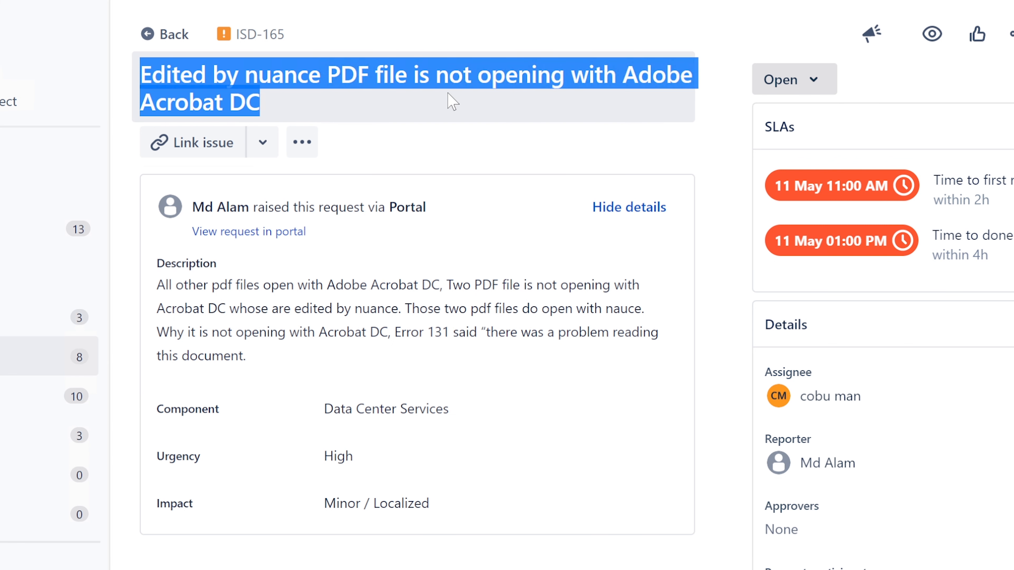
left_click(456, 332)
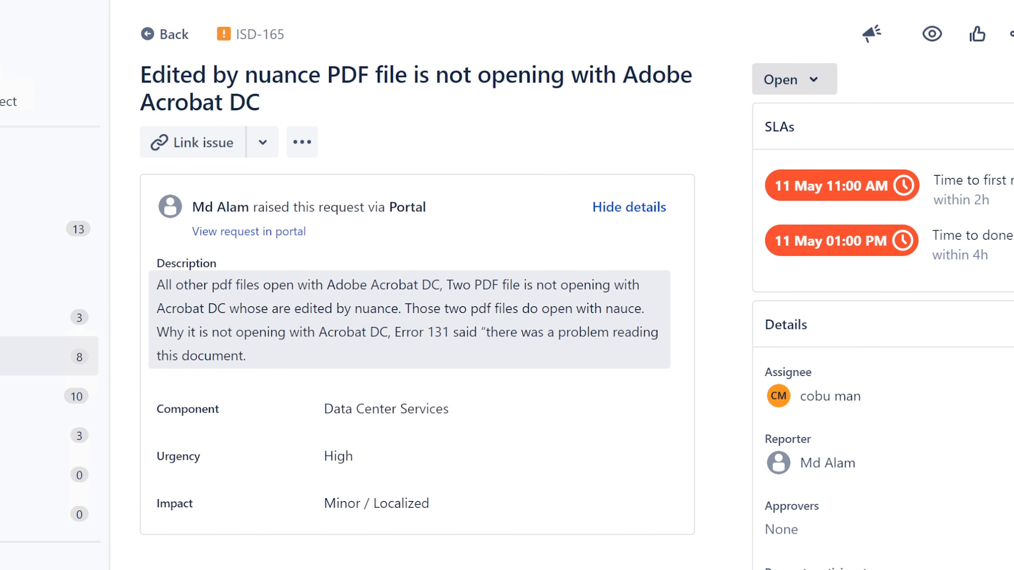
left_click_drag(157, 285, 646, 308)
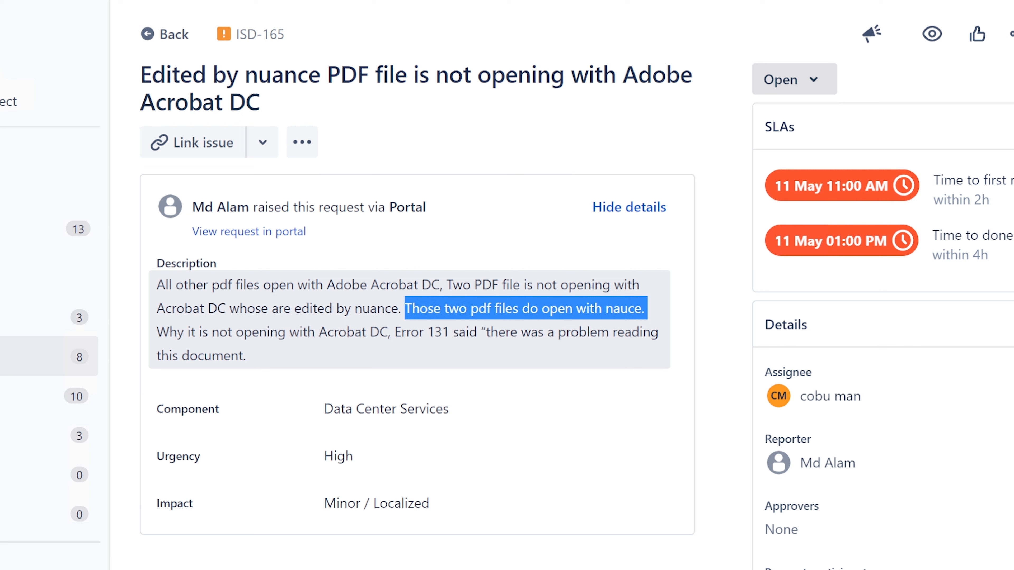
left_click(158, 339)
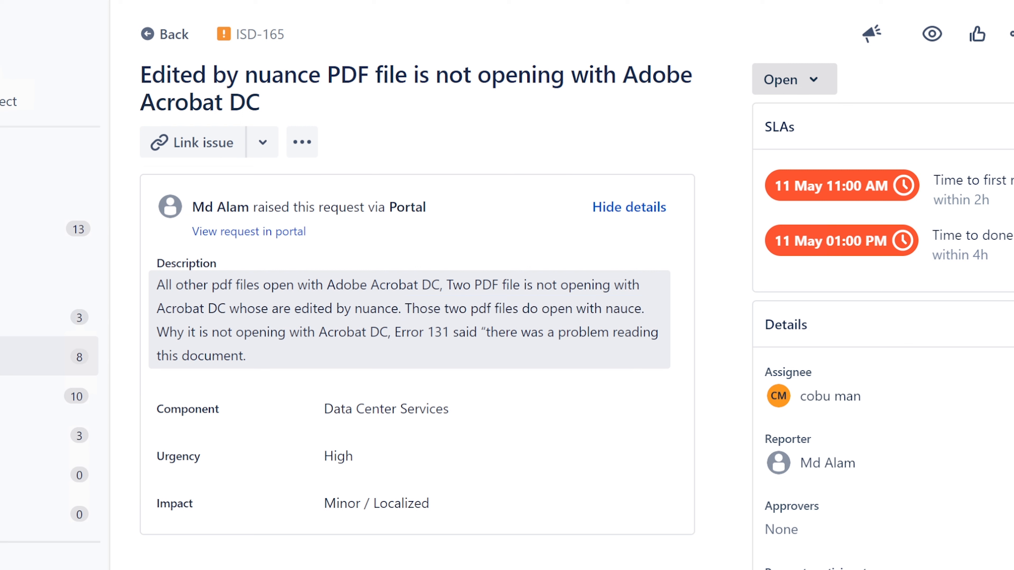
left_click_drag(157, 338, 464, 354)
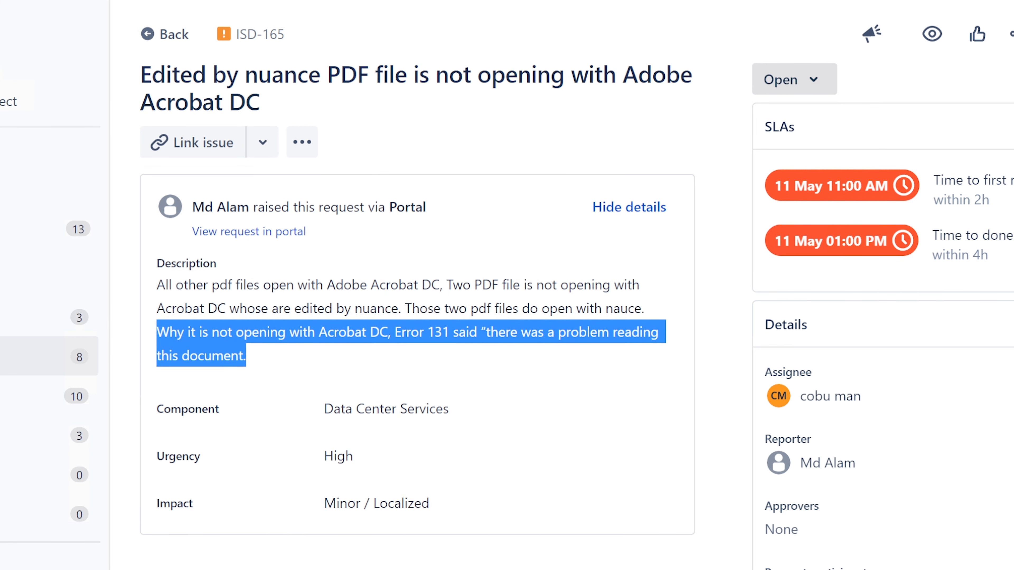
Begin a customer reply saying the issue is likely file format compatibility, fixing 'compatiblity'
left_click(373, 483)
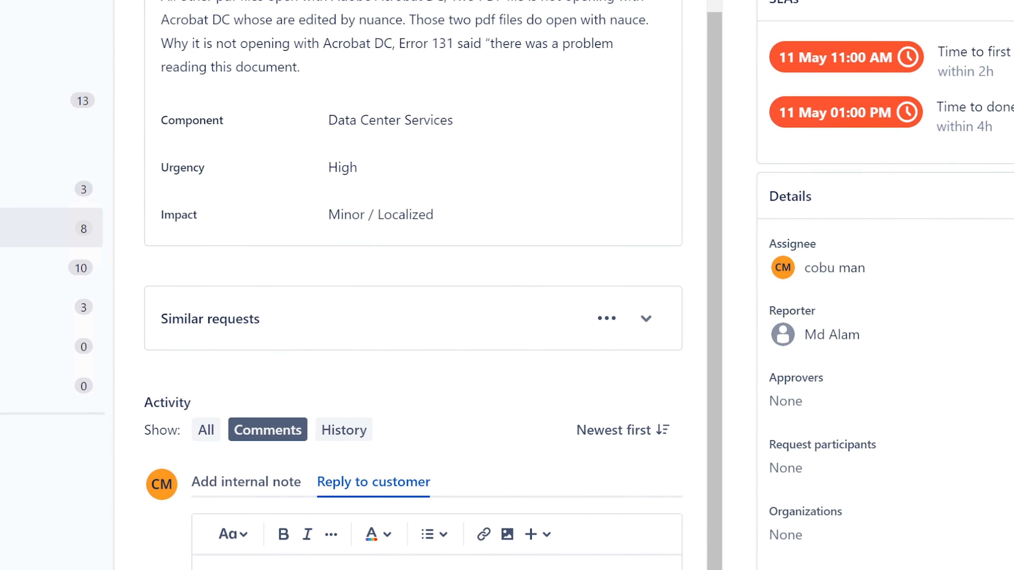
type("Hello.")
type("th")
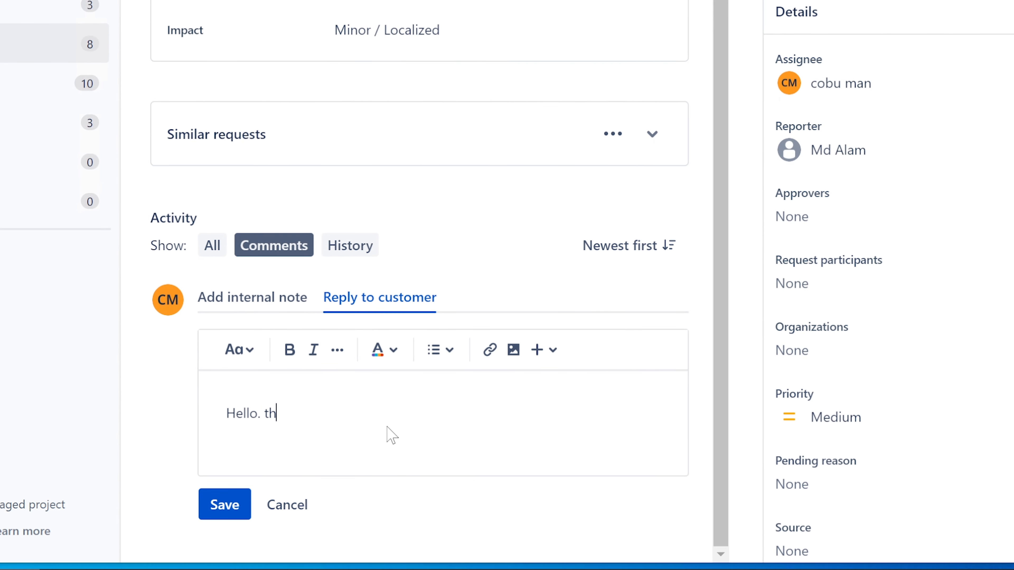
type("The issue is most l")
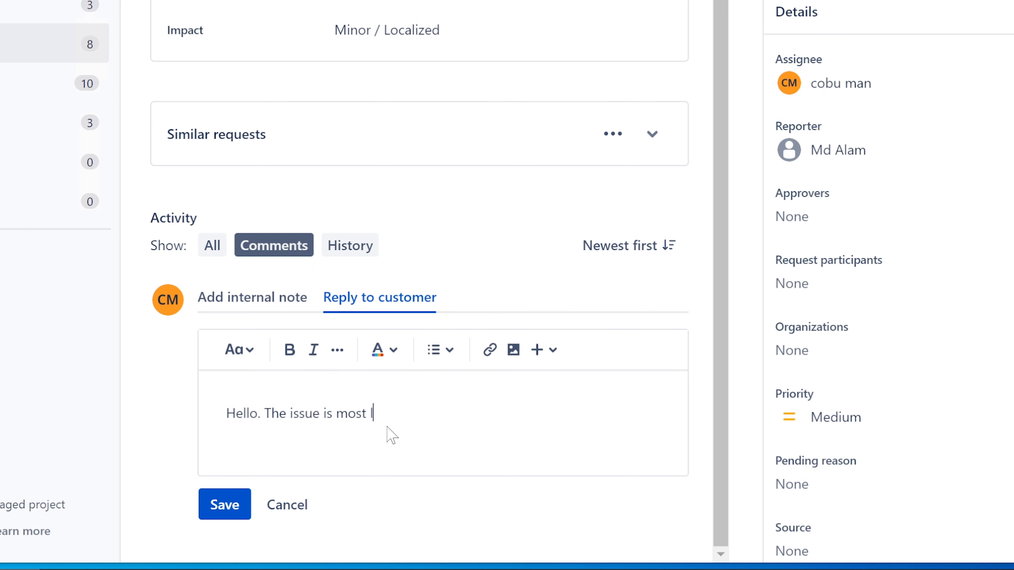
type("ikely related to")
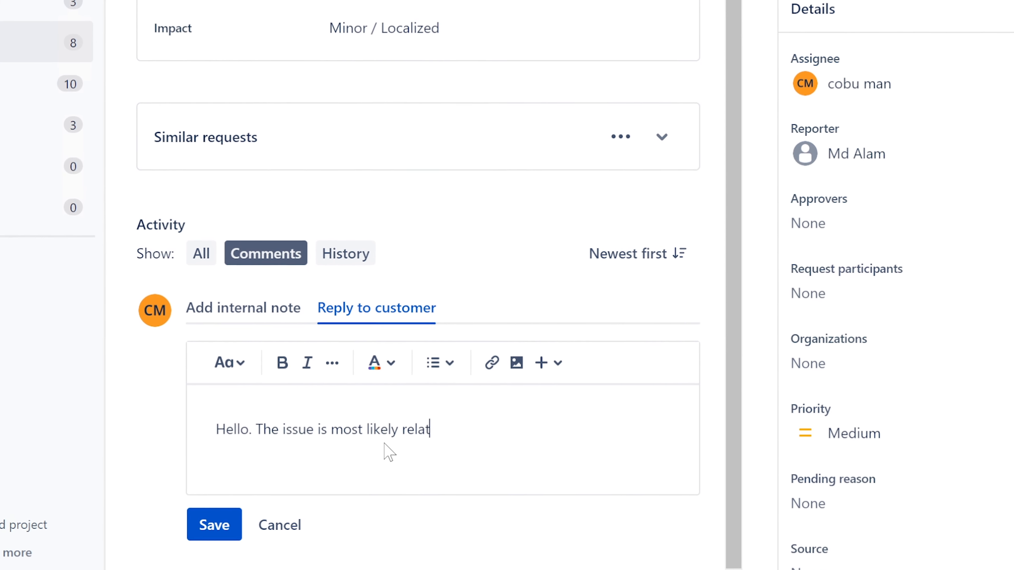
type(" file form")
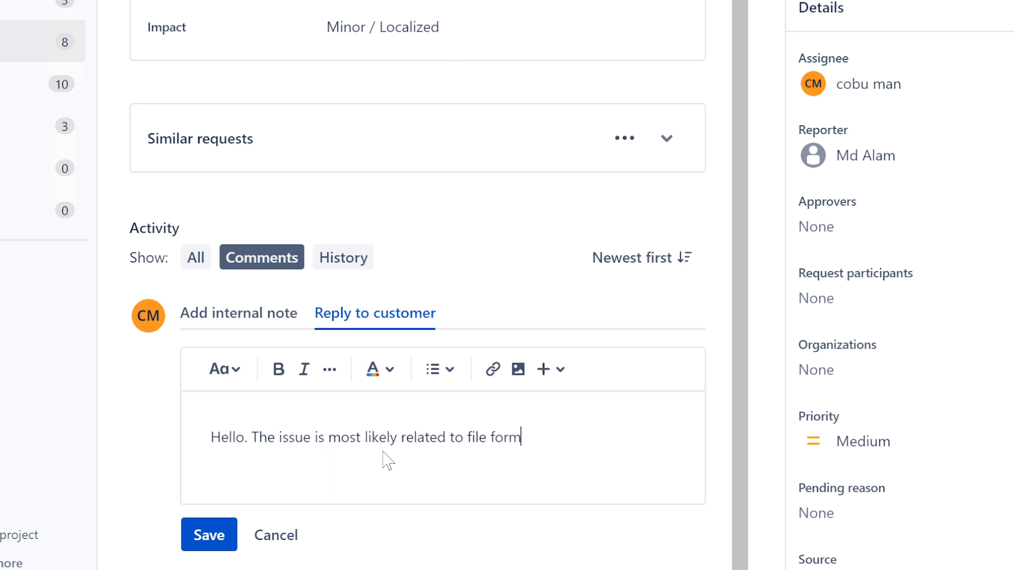
type("at/")
type(" compat")
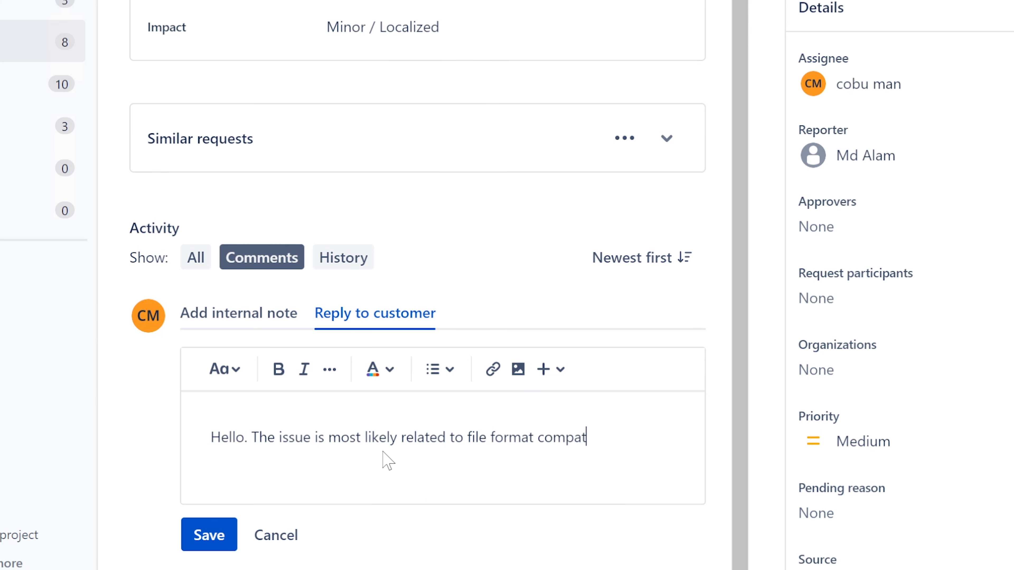
type("iblity.")
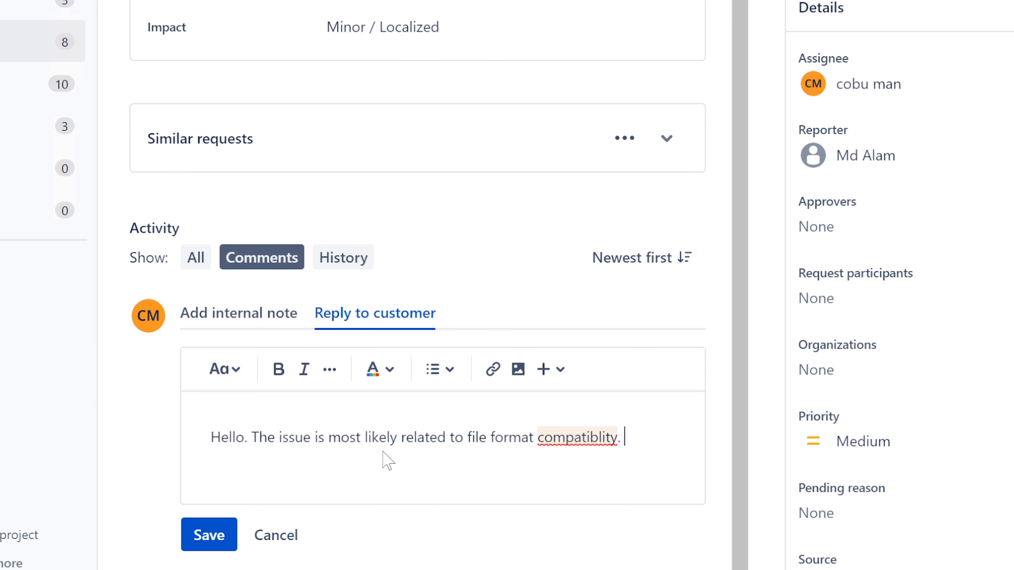
right_click(581, 433)
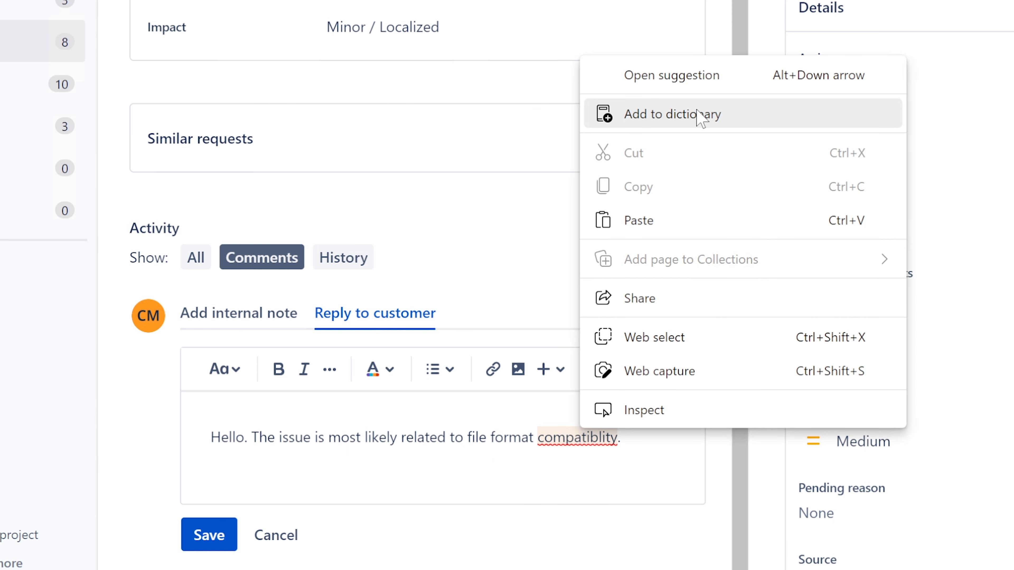
left_click(553, 439)
left_click(591, 362)
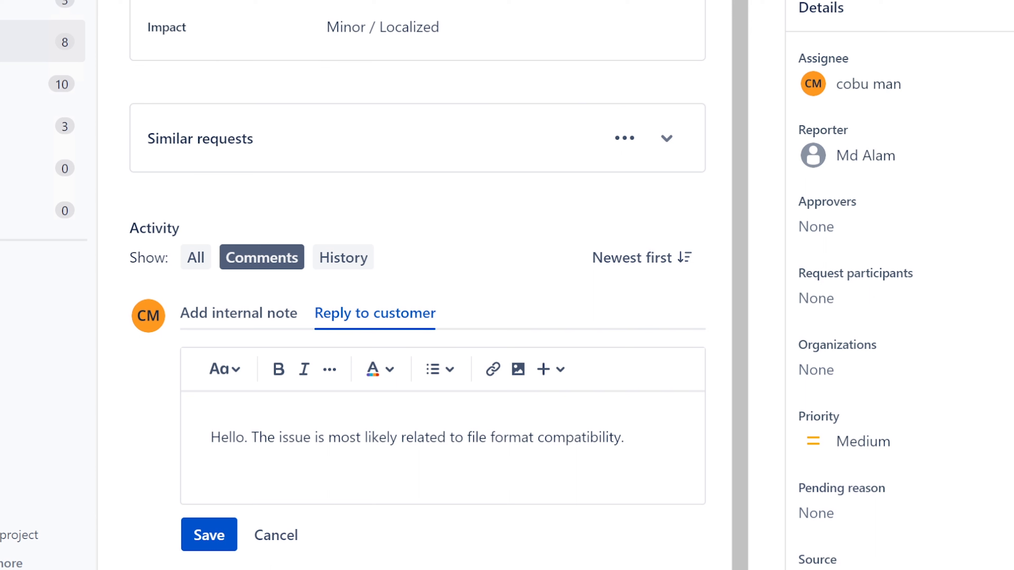
Continue the reply: save the edited PDF with a compatible file format
type("When you save th")
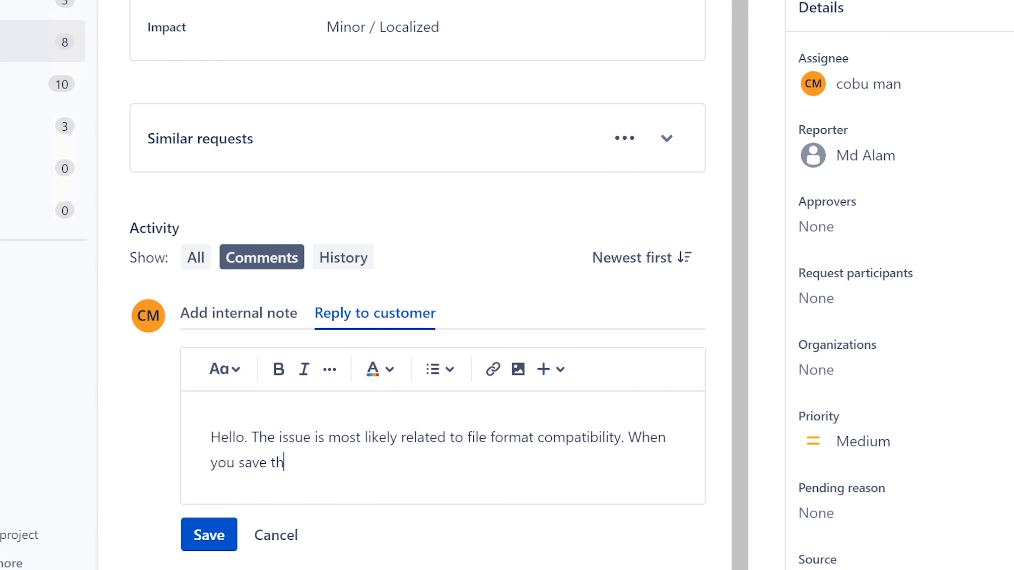
type("e edited ")
type("PDF")
key("BackSpace")
type("DF")
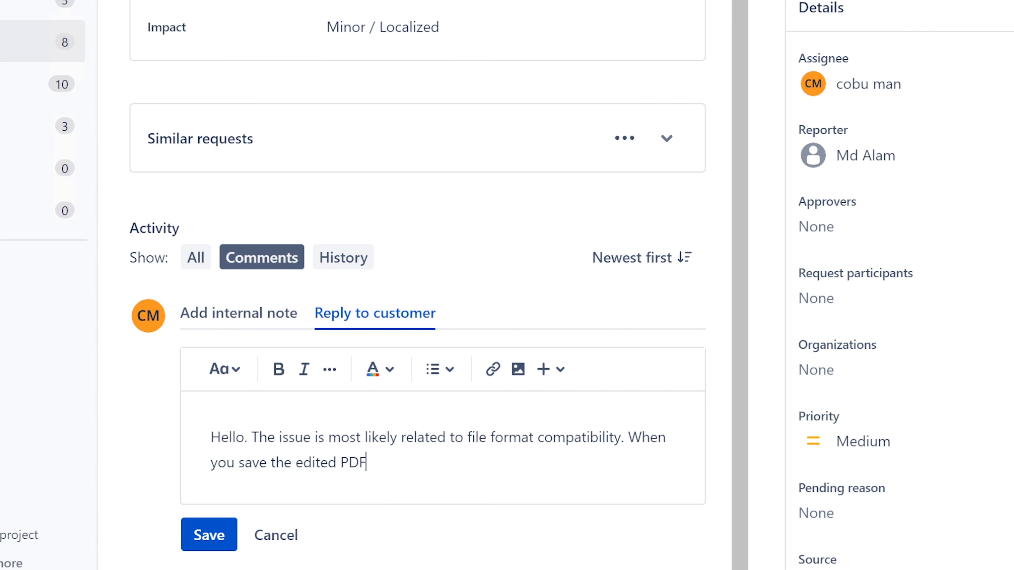
type(", make sure it")
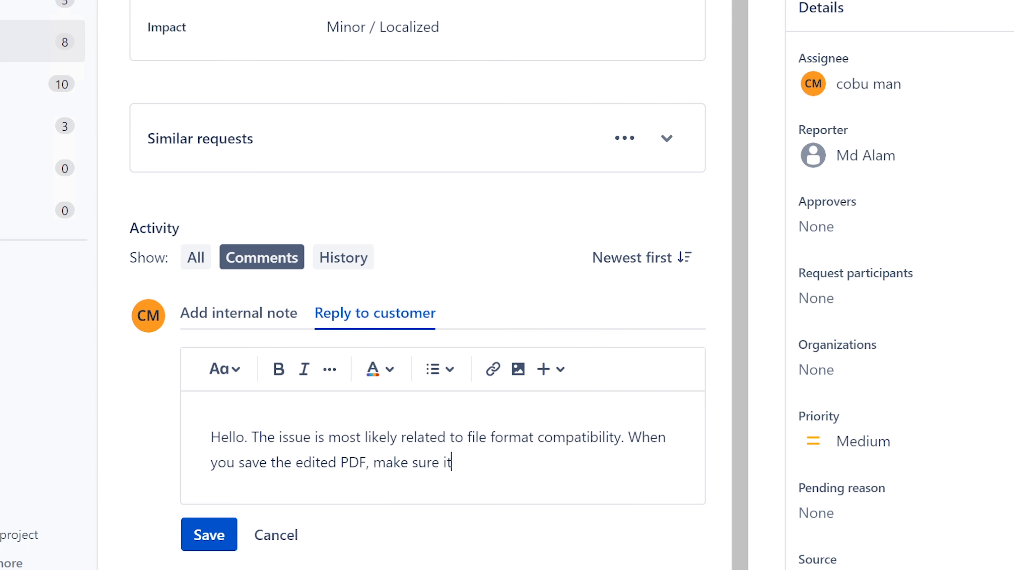
type("'s saved ")
type("with ")
type("compati")
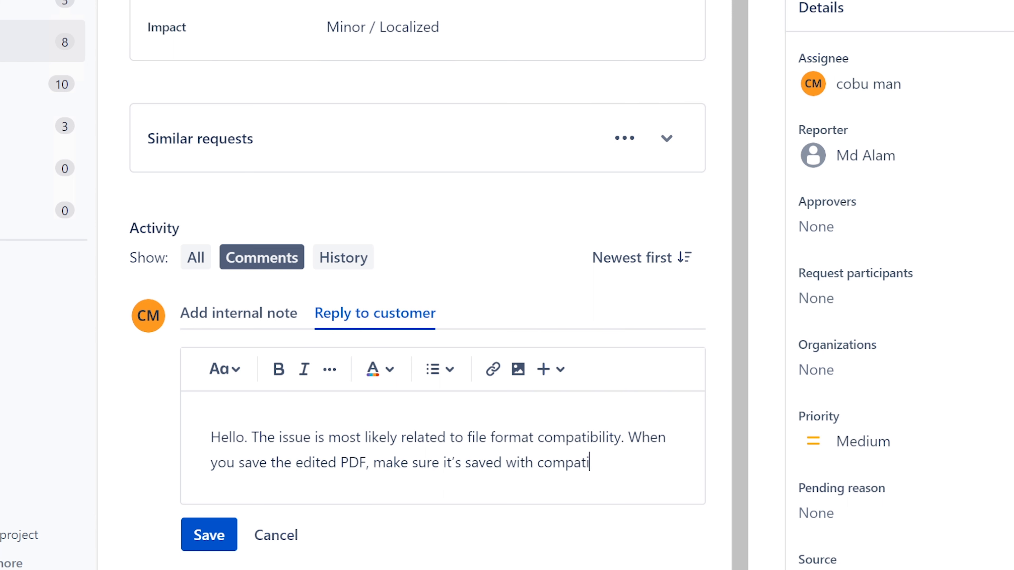
type("ble file forma")
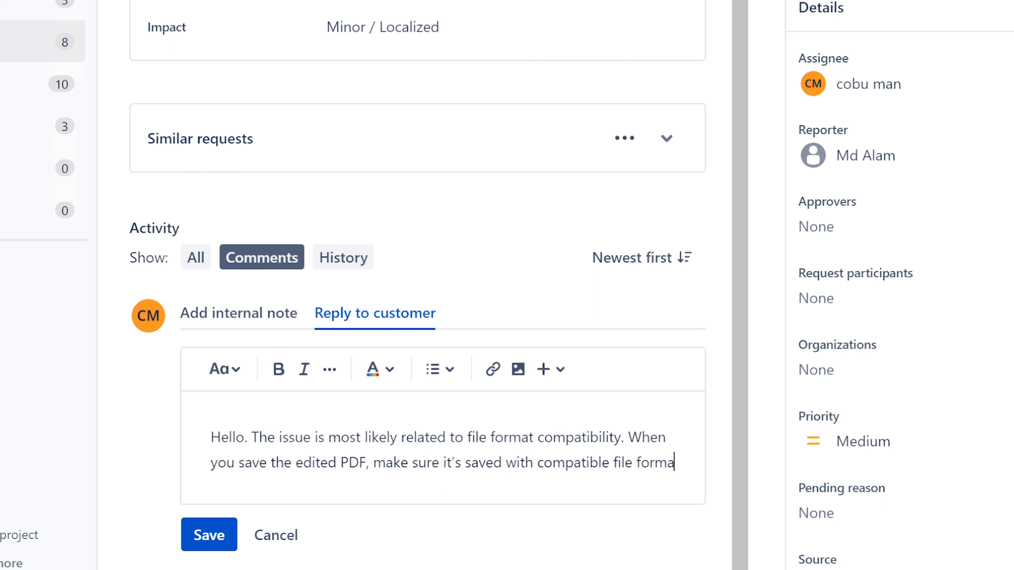
type("t aht")
key("BackSpace")
key("BackSpace")
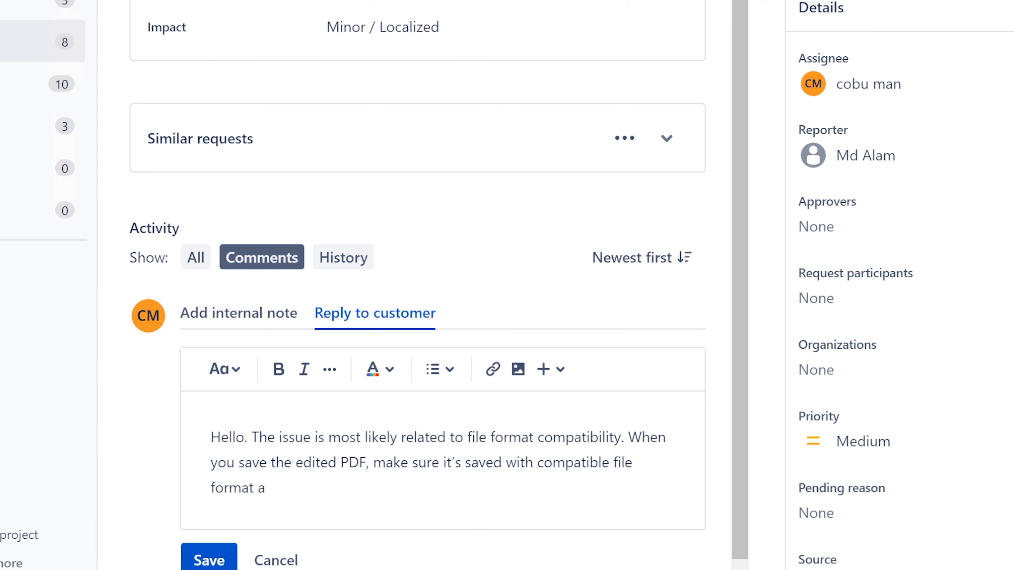
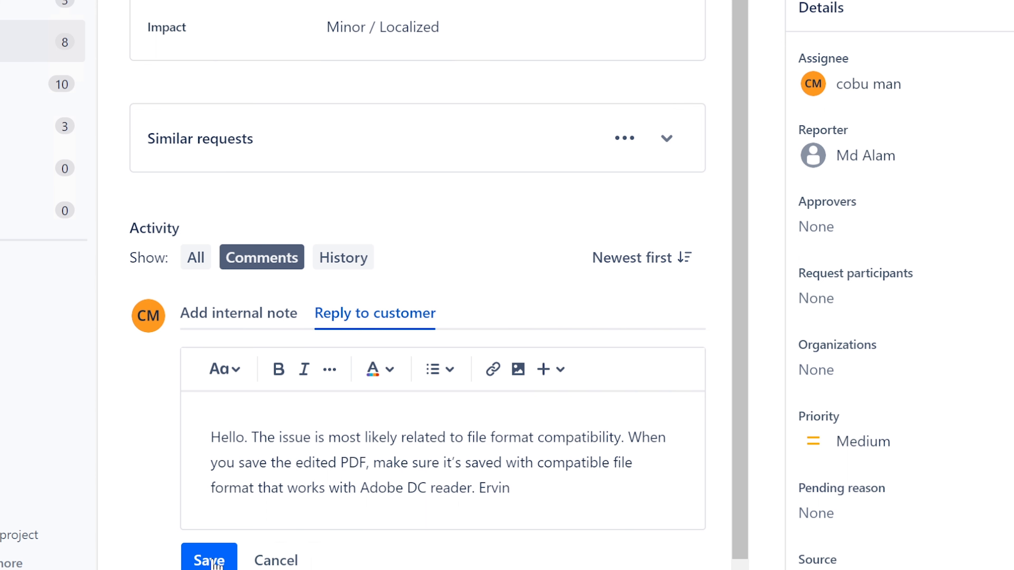
Post the PDF file-format compatibility reply to the customer
left_click(214, 563)
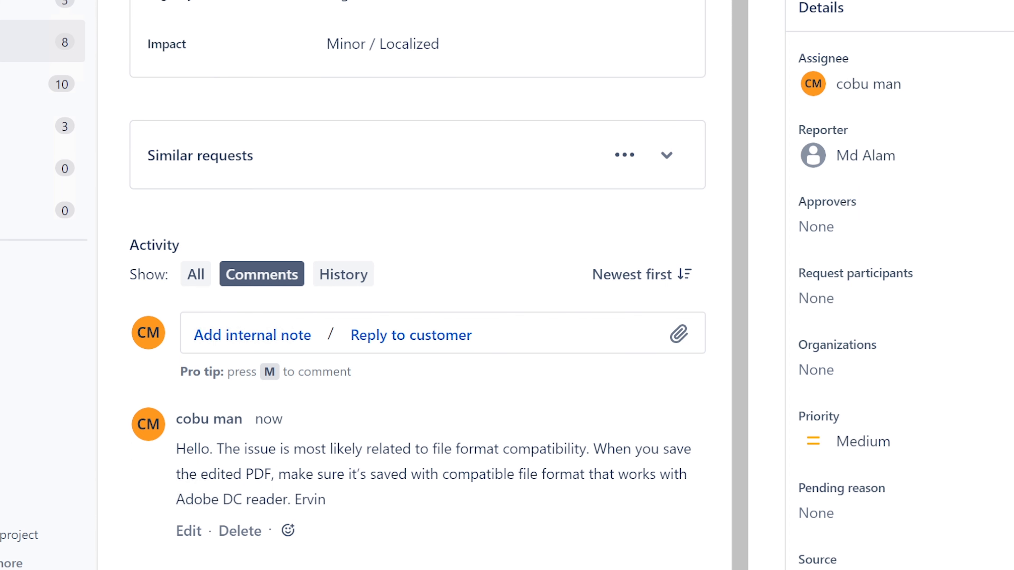
key("super+s")
type("w")
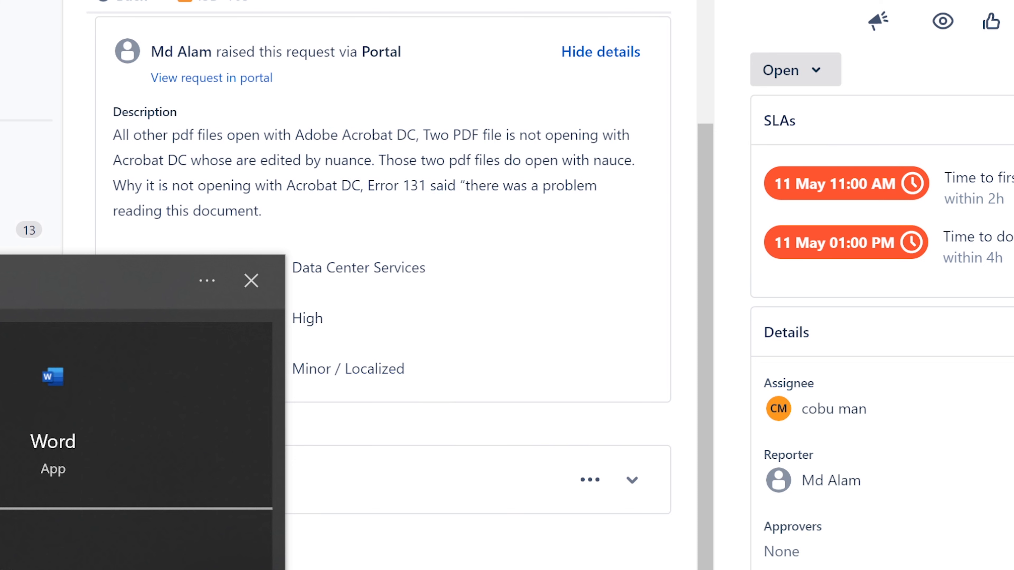
key("Return")
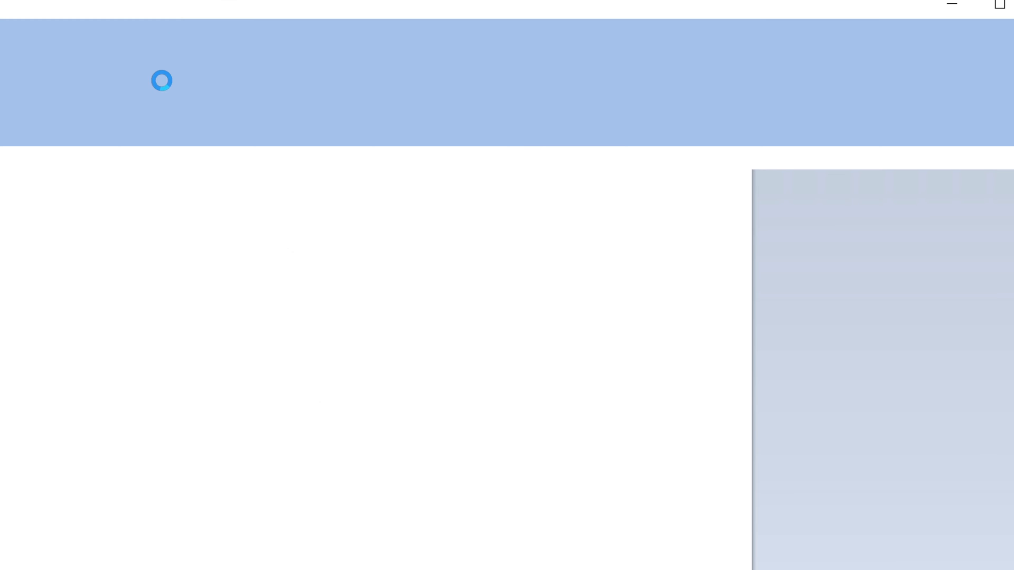
left_click_drag(267, 15, 628, 39)
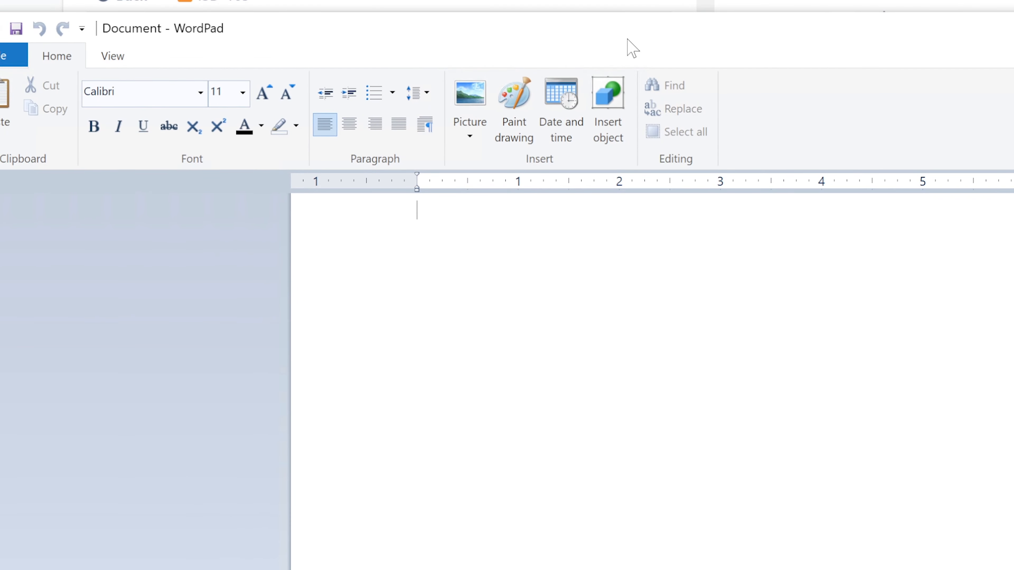
type("stuff")
left_click(11, 56)
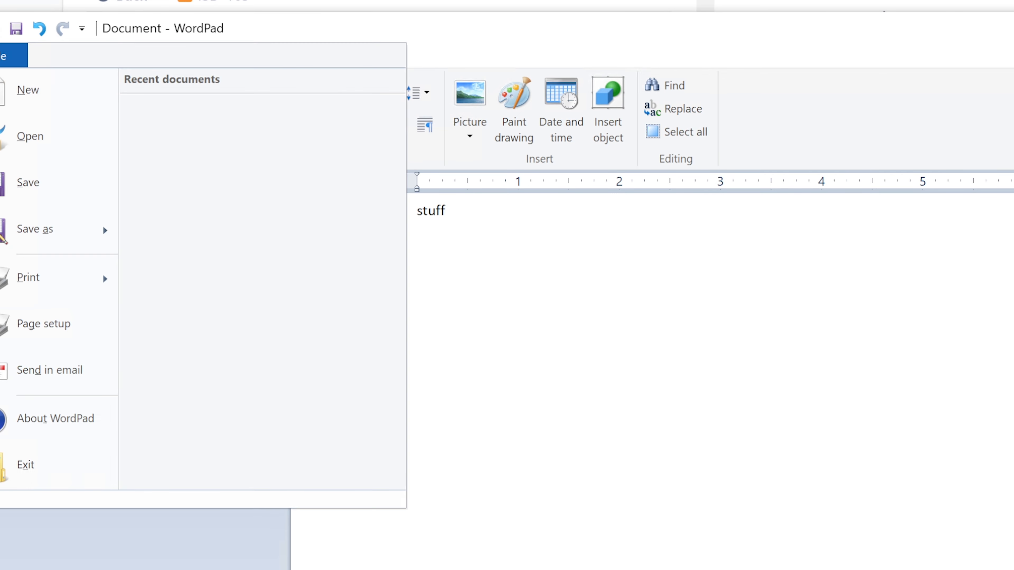
left_click(57, 244)
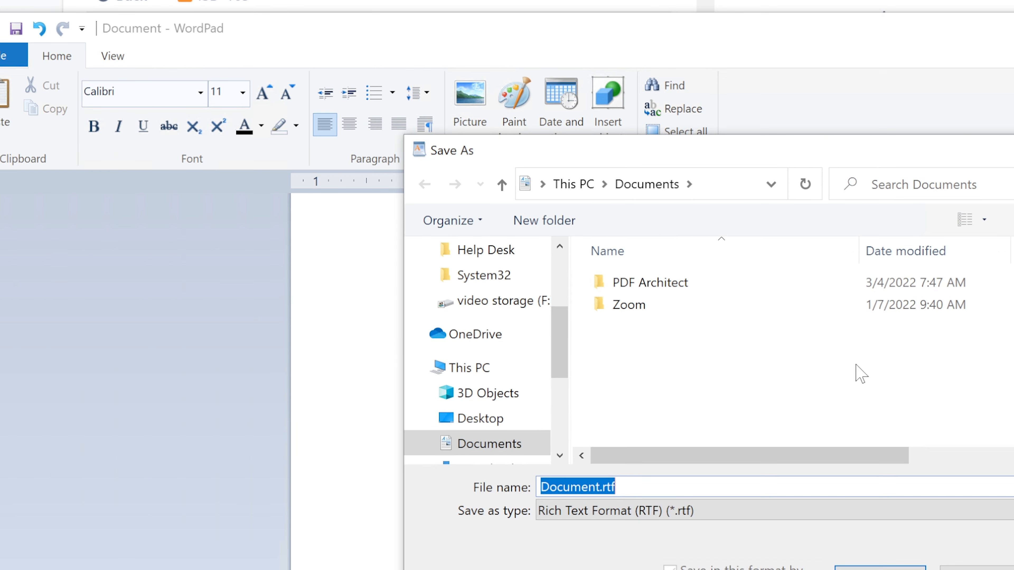
left_click(662, 515)
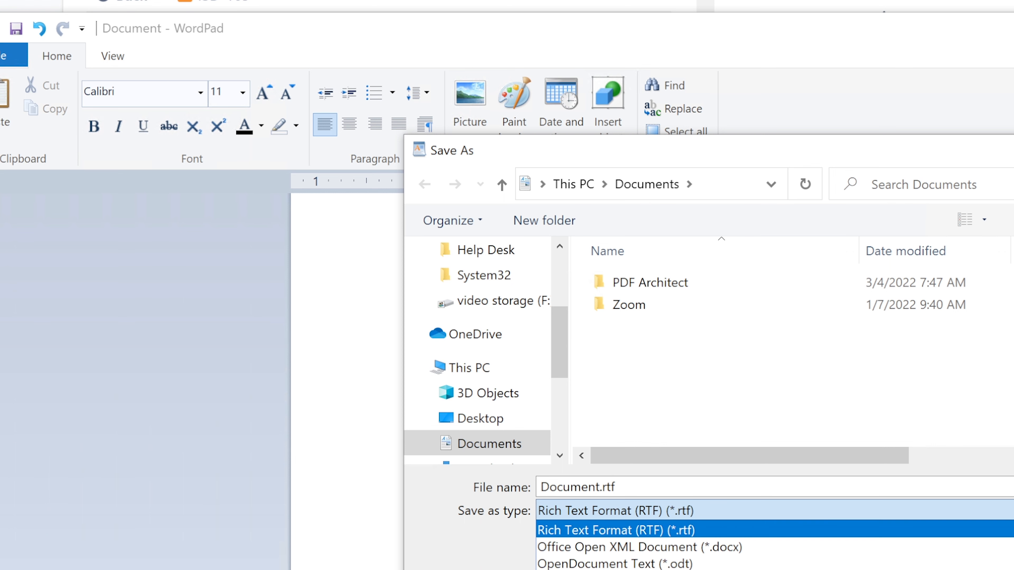
key("Escape")
key("Escape")
left_click_drag(598, 28, 390, 60)
key("alt+F4")
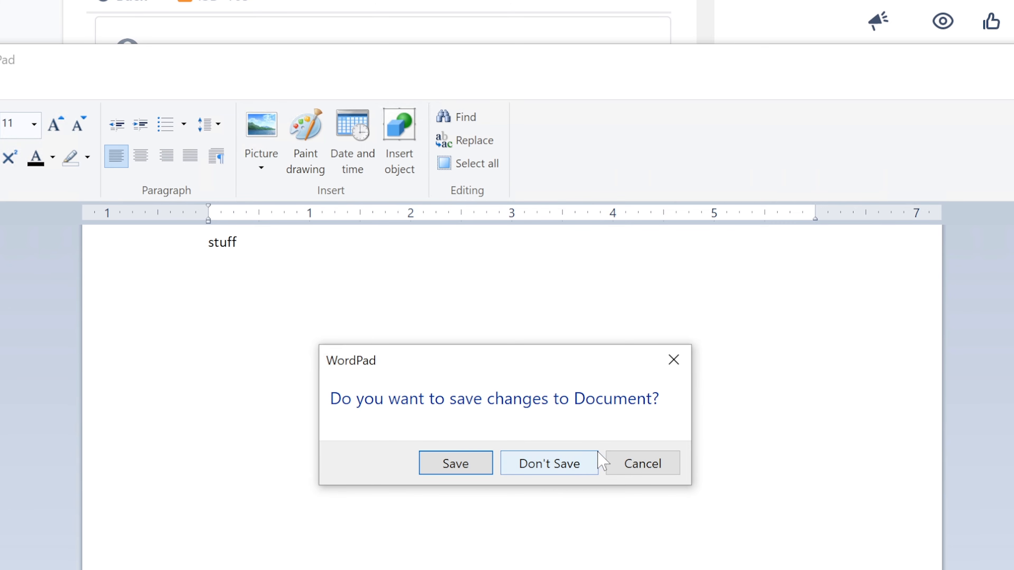
left_click(571, 466)
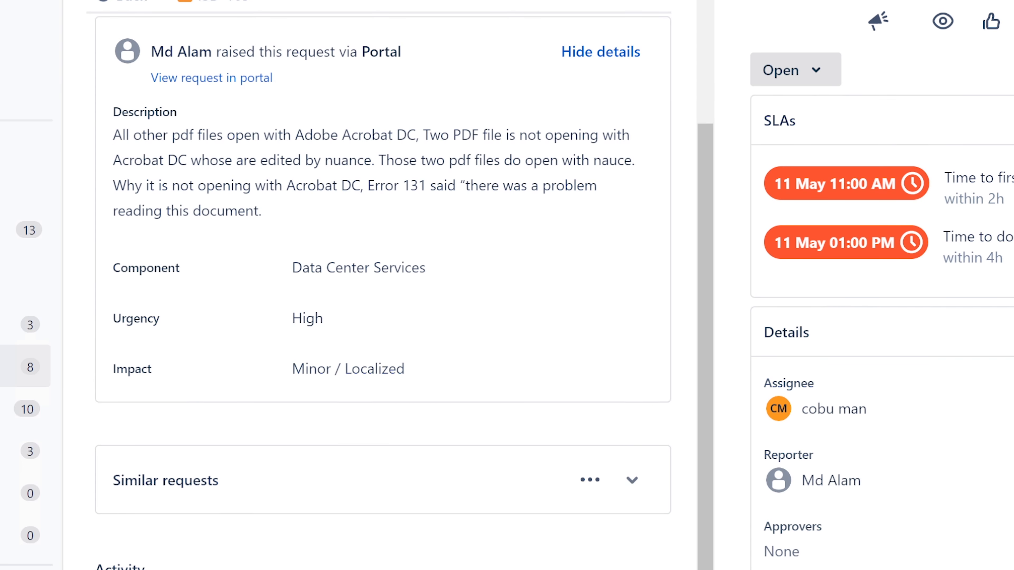
Resolve the Acrobat PDF request and open 'Computer logout' from the Unassigned queue
left_click(784, 80)
left_click(810, 220)
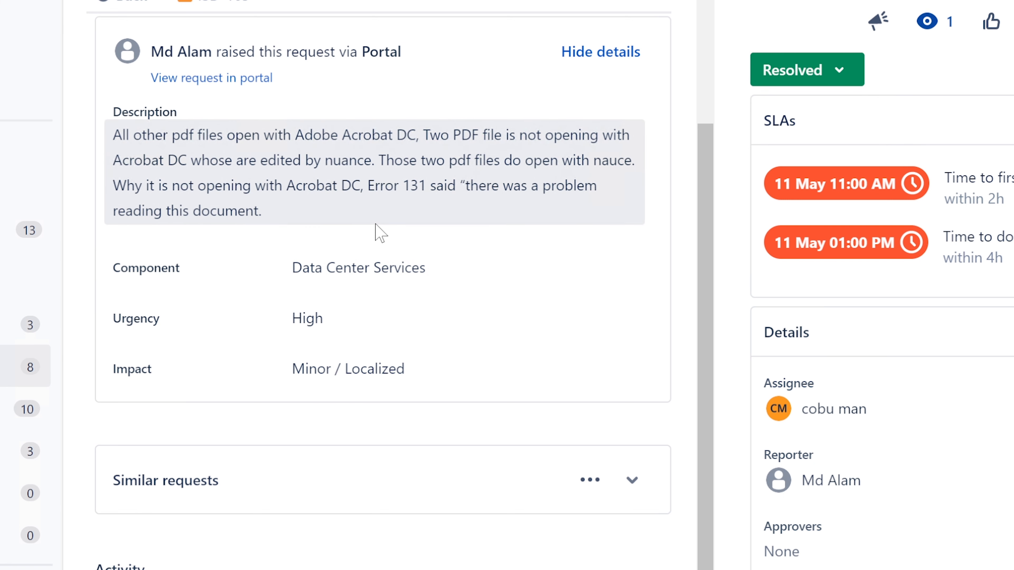
left_click(28, 366)
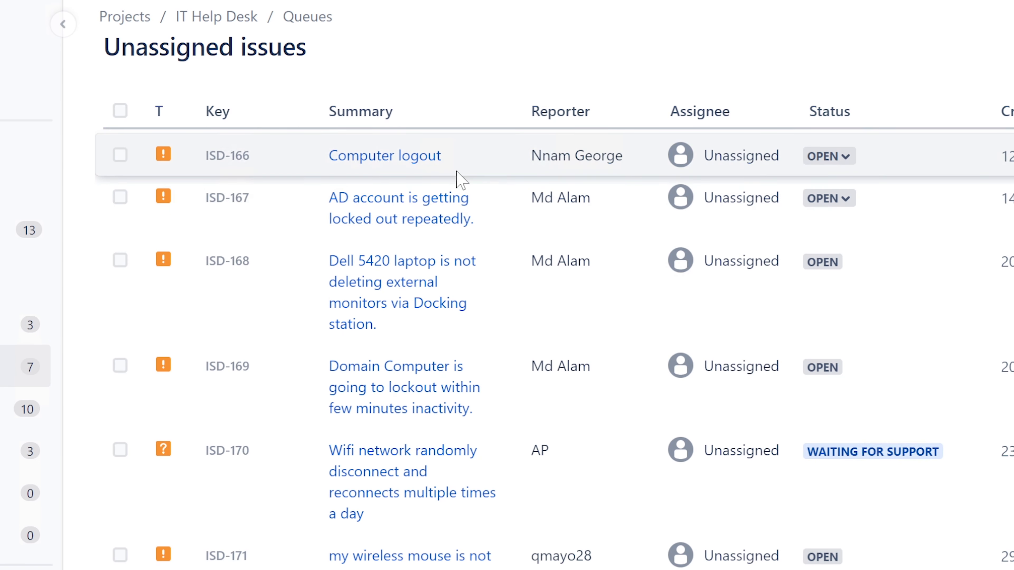
left_click(418, 156)
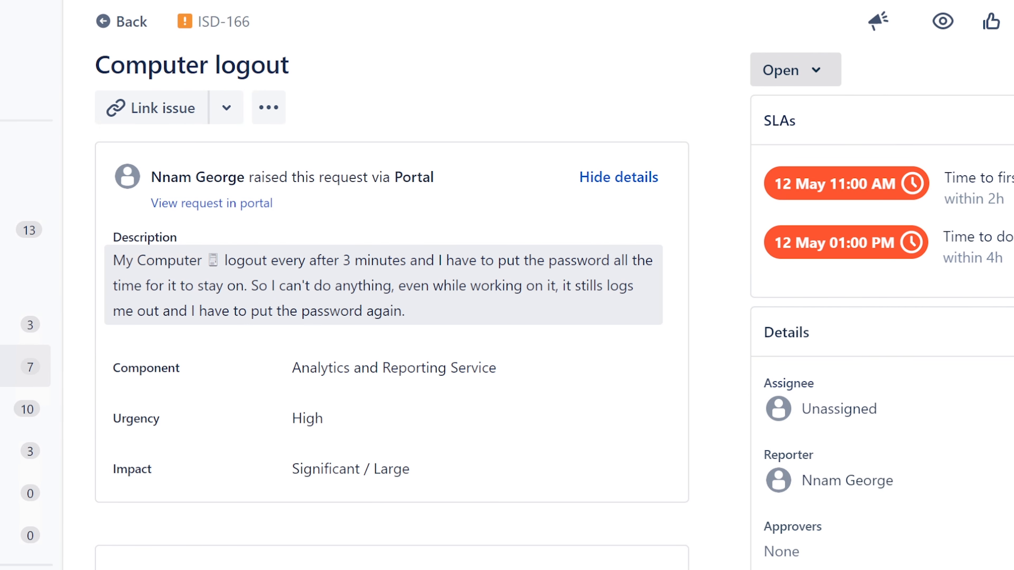
Assign ISD-166 to yourself and read its description sentence by sentence
left_click(866, 407)
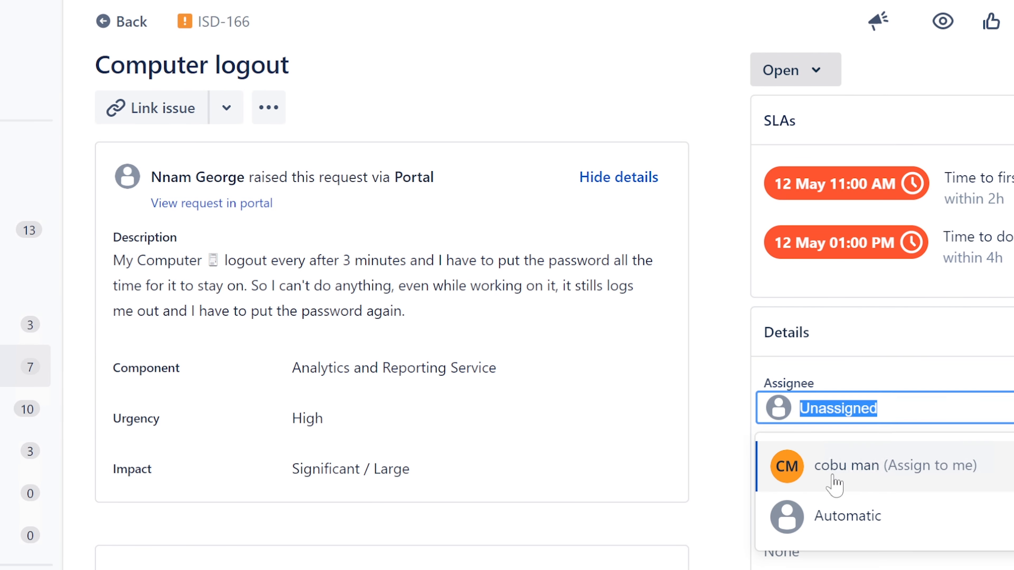
left_click(835, 483)
left_click_drag(114, 260, 351, 262)
left_click(351, 262)
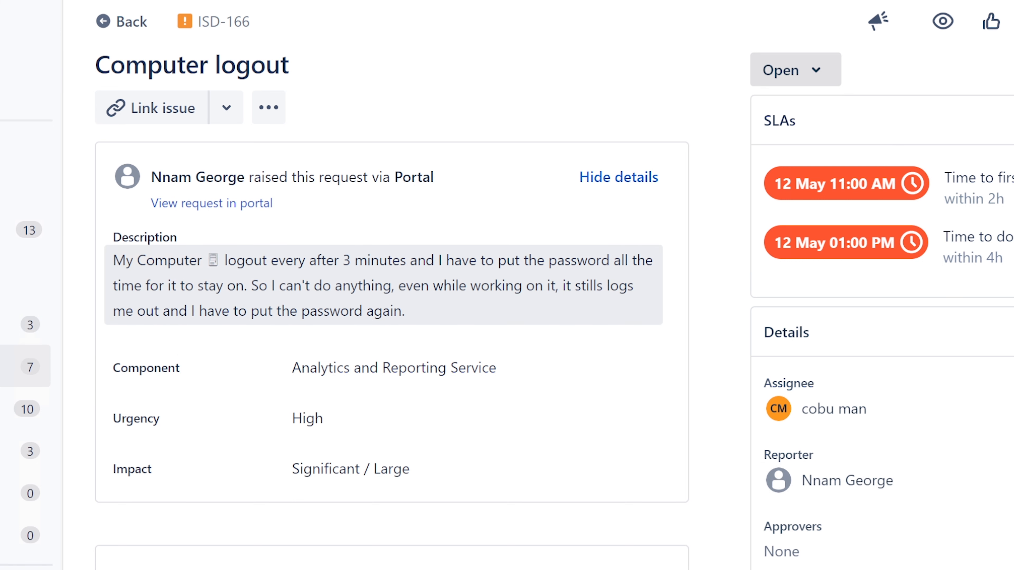
left_click_drag(225, 261, 250, 286)
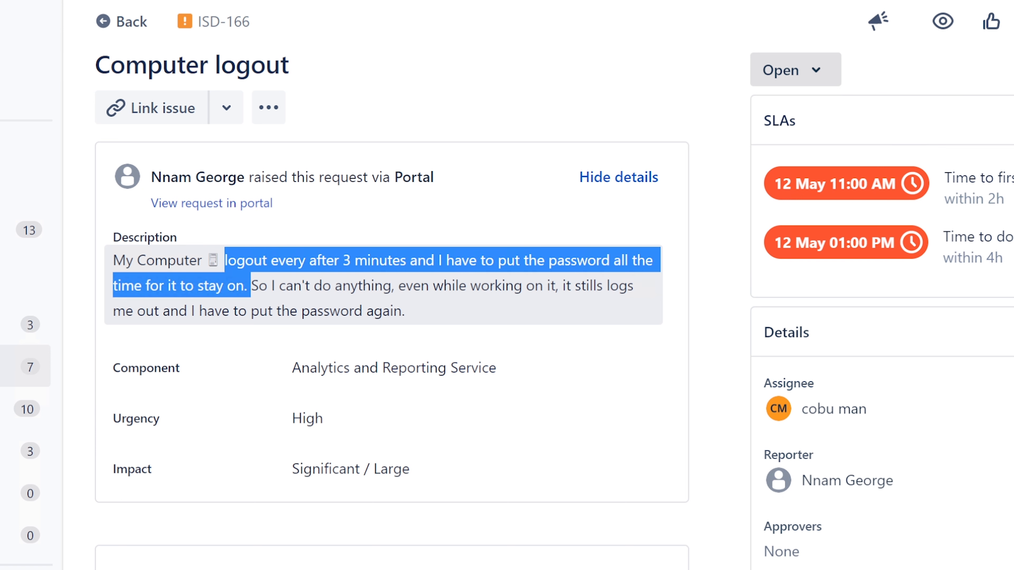
left_click(255, 285)
left_click_drag(250, 286, 537, 319)
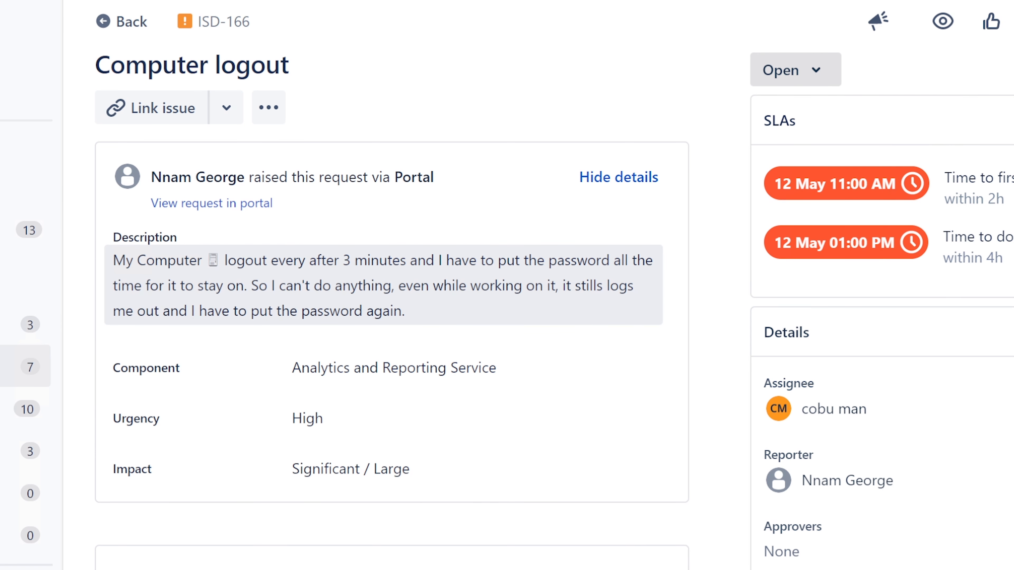
key("super+s")
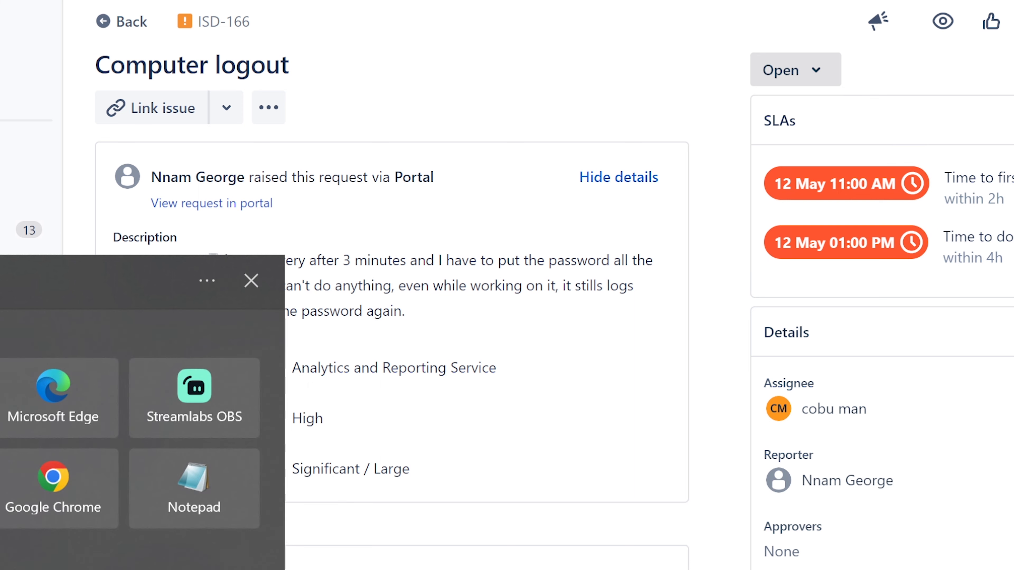
type("c")
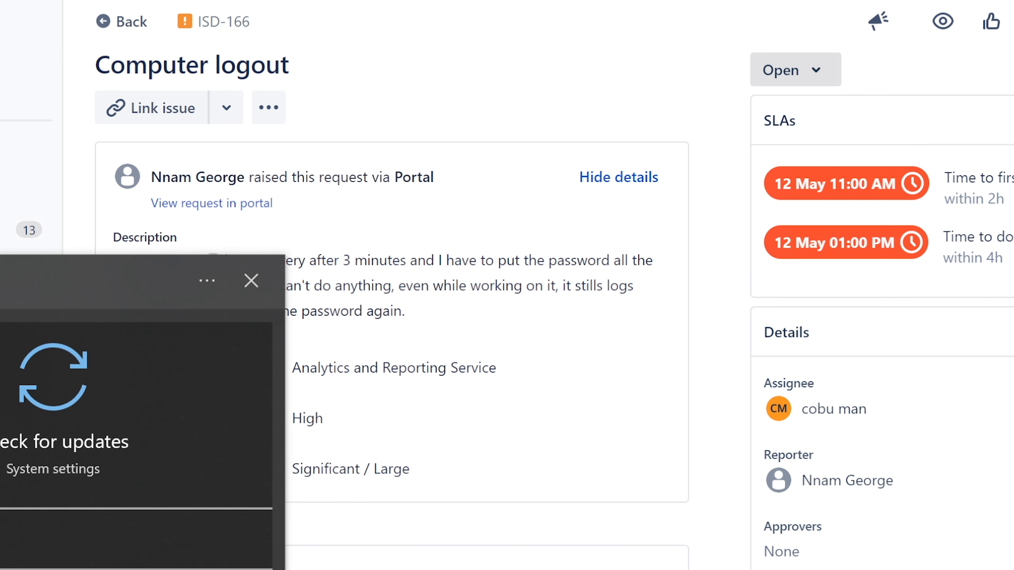
key("Return")
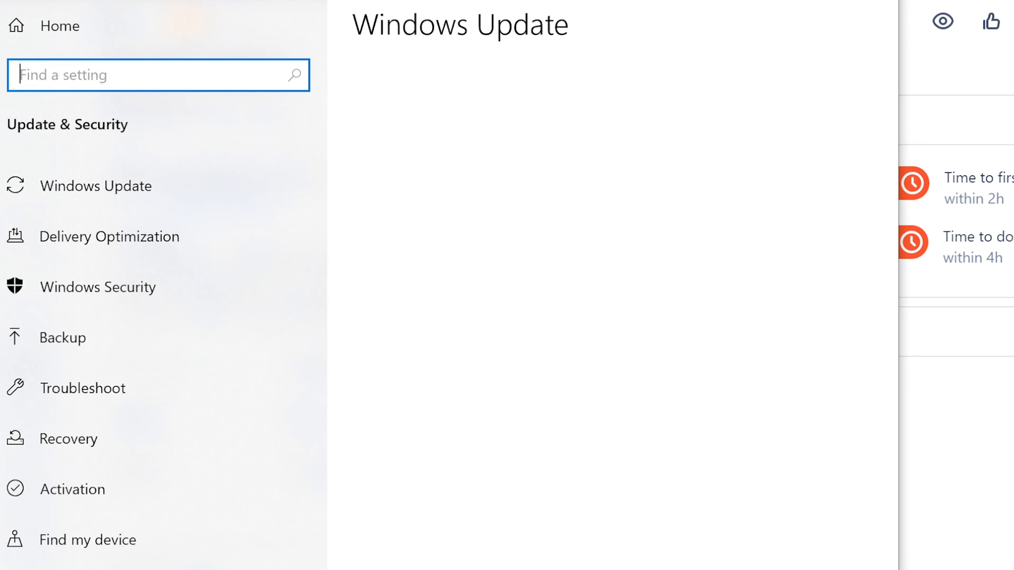
left_click(778, 1)
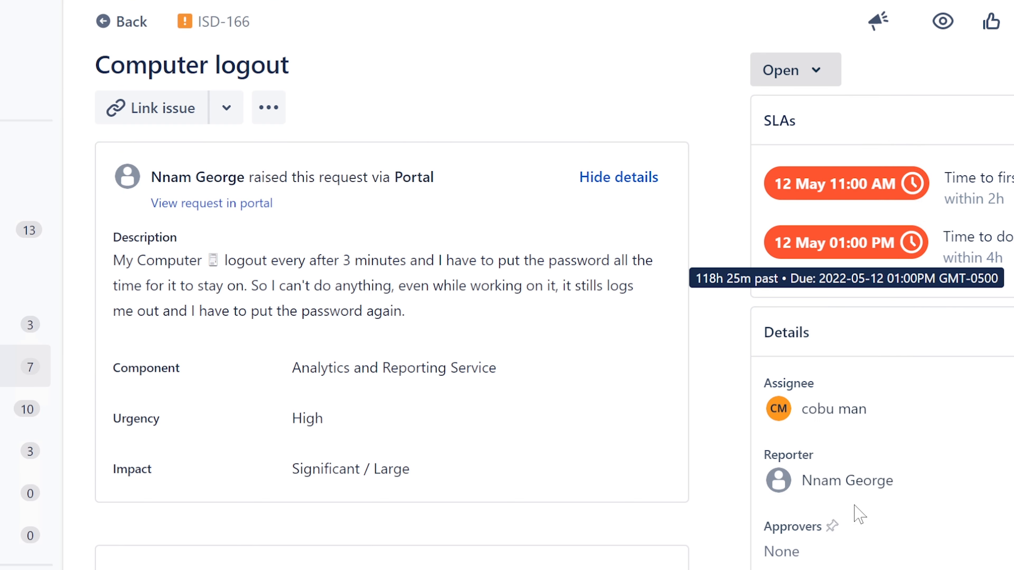
key("alt+Tab")
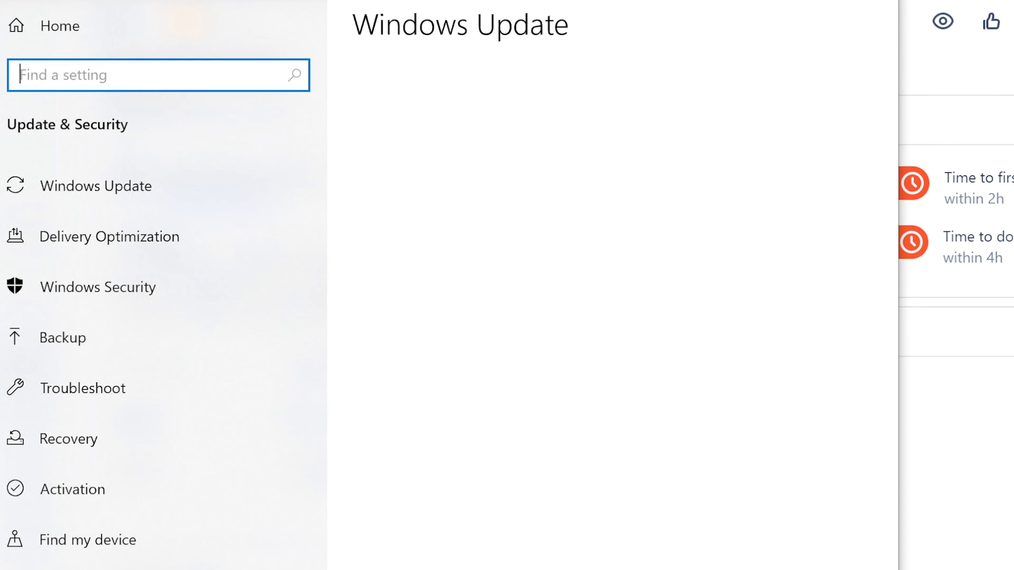
key("super+Home")
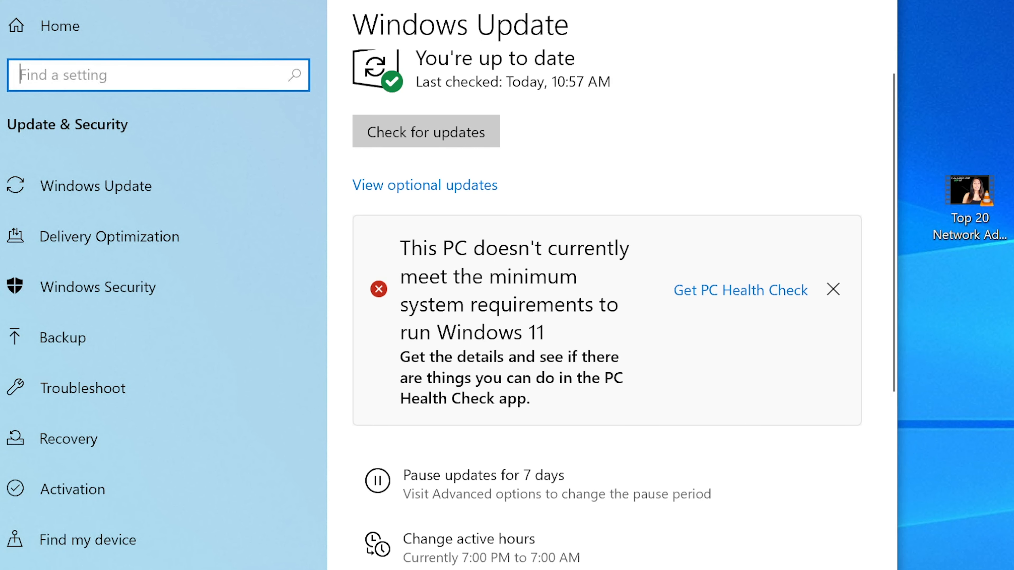
left_click_drag(638, 0, 563, 13)
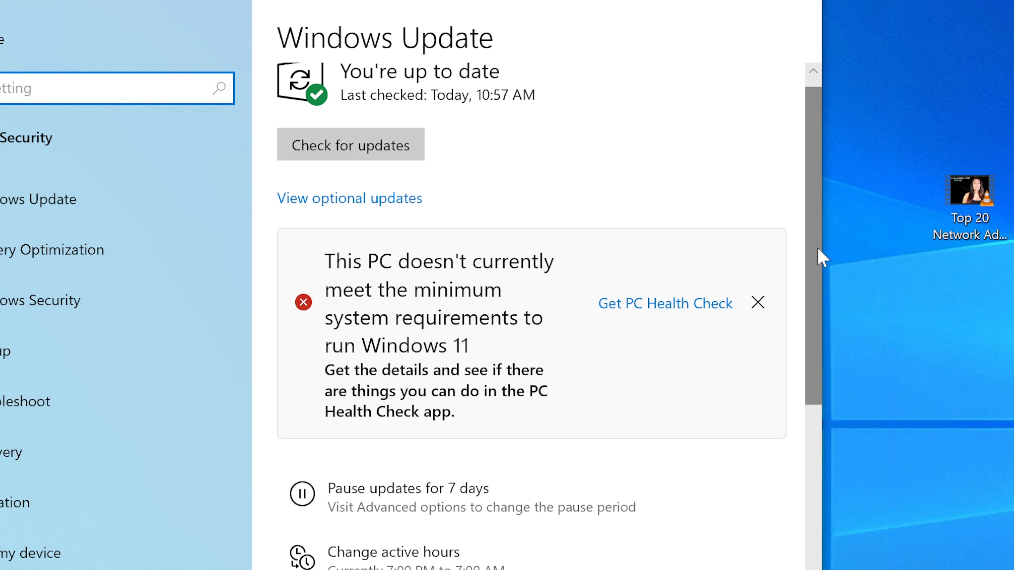
scroll(817, 209, "up", 1)
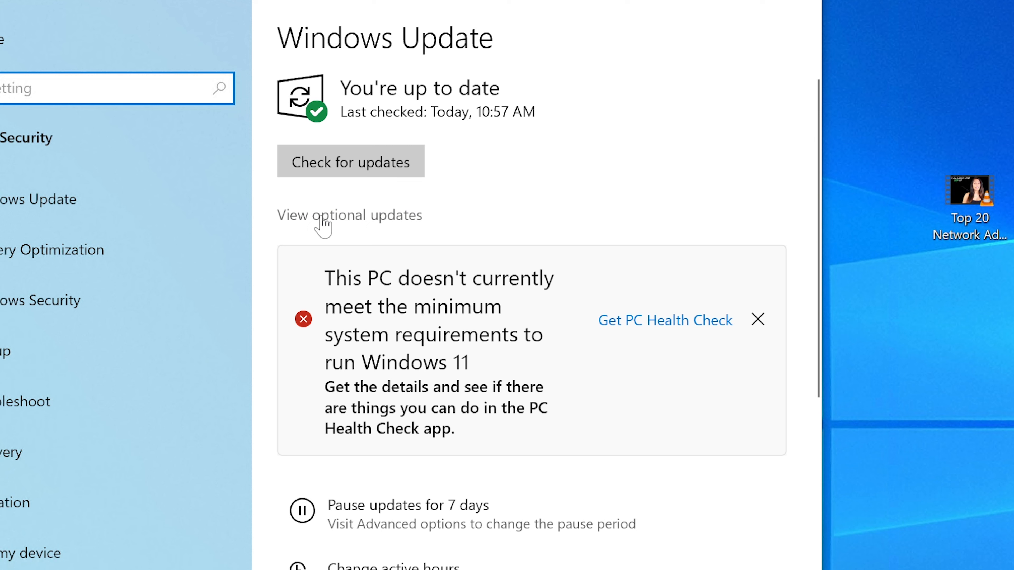
left_click(815, 5)
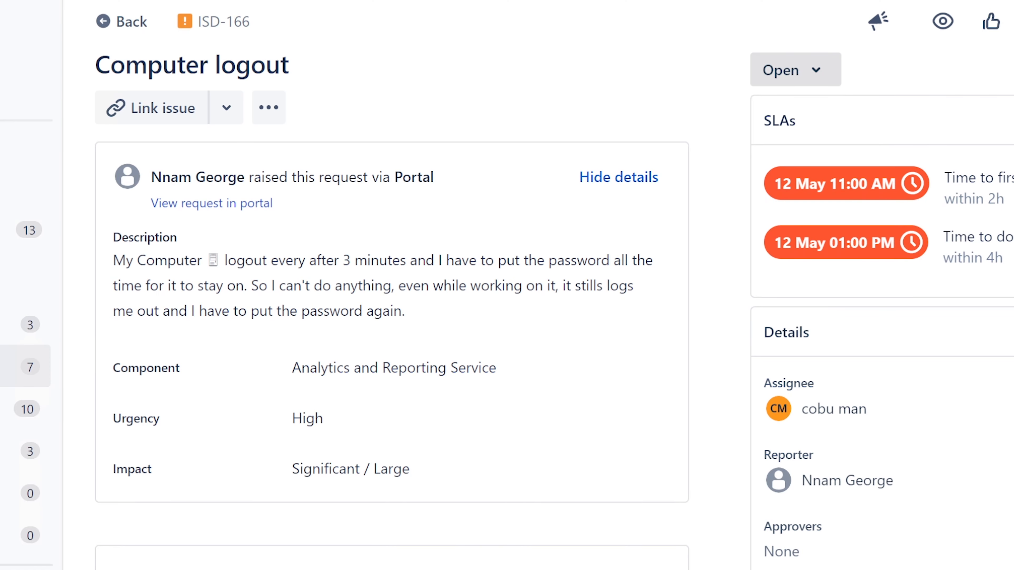
Launch Remote Desktop Connection and try connecting to the customer's computer by name
key("super+s")
type("r")
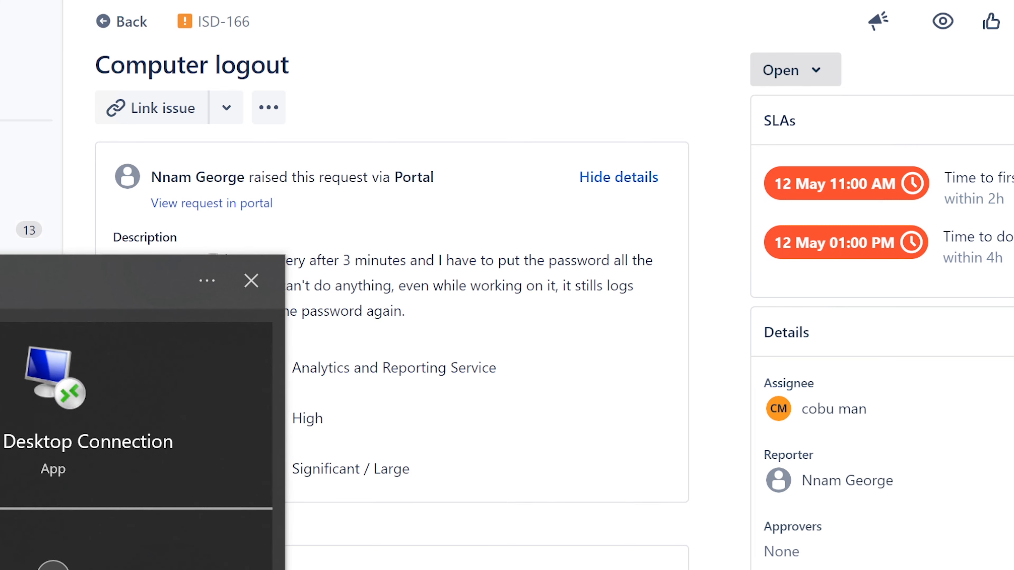
key("Return")
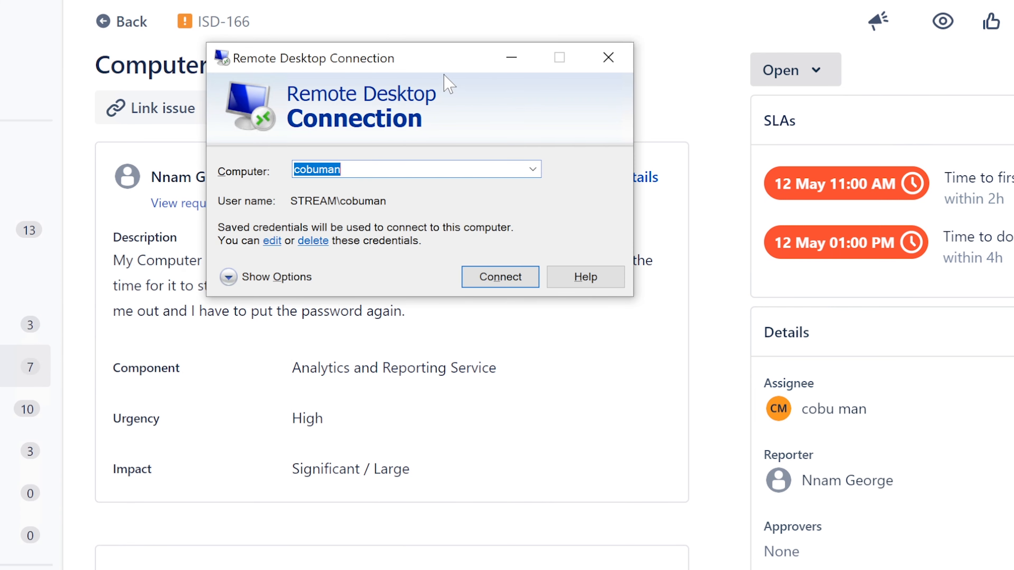
left_click_drag(454, 62, 554, 325)
left_click(633, 431)
left_click(634, 443)
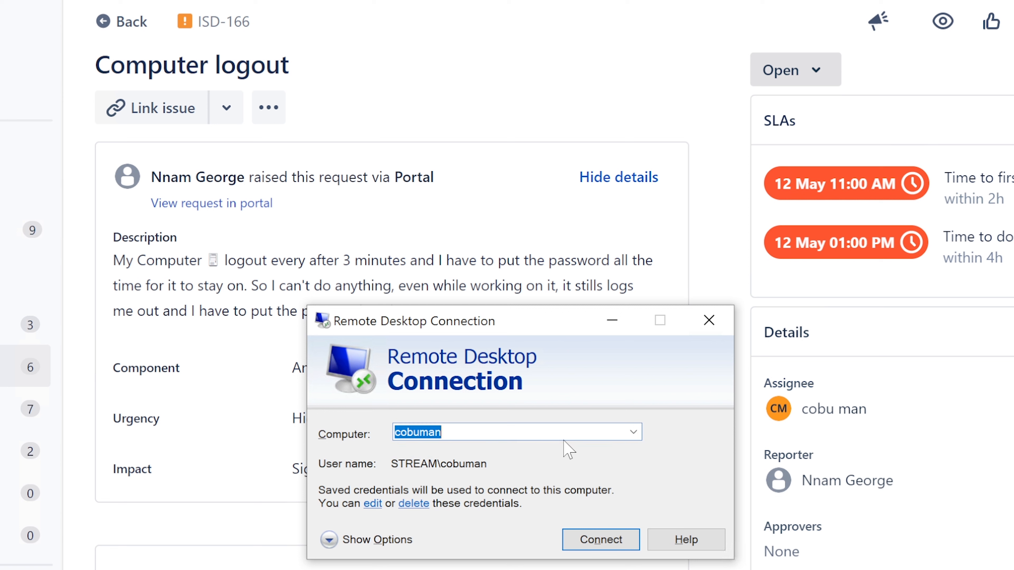
type("Nn")
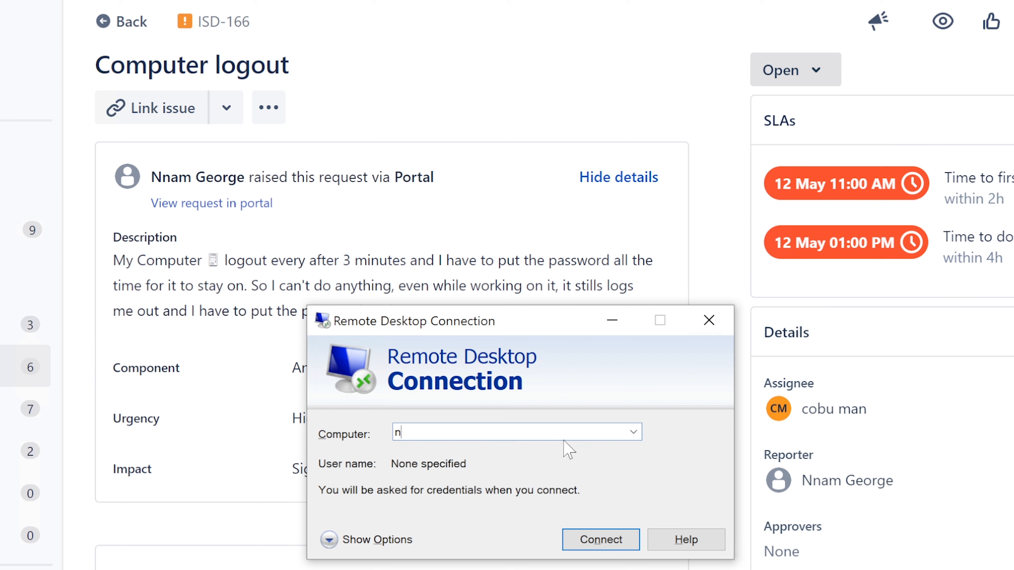
type("amscomputer")
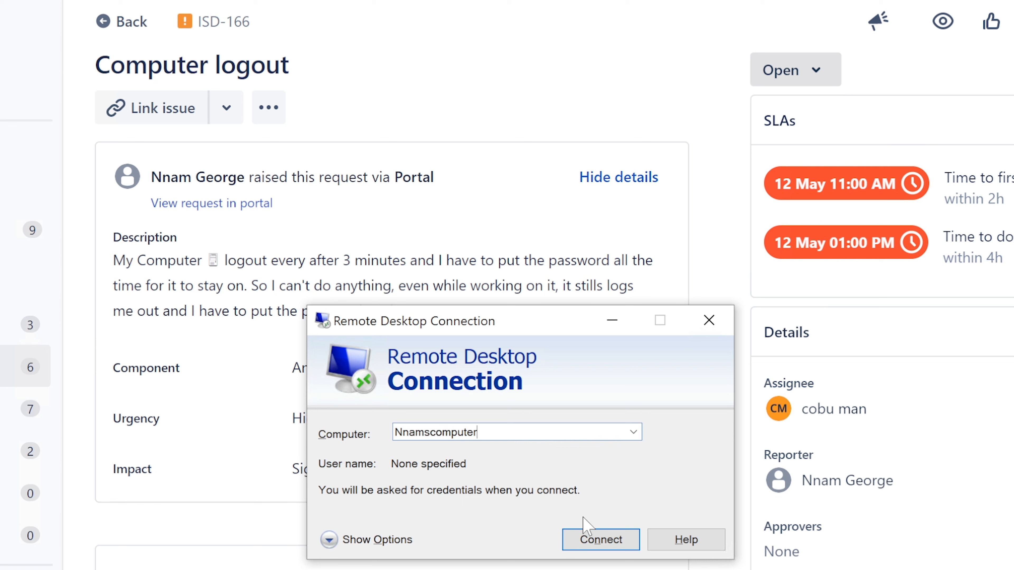
left_click(594, 539)
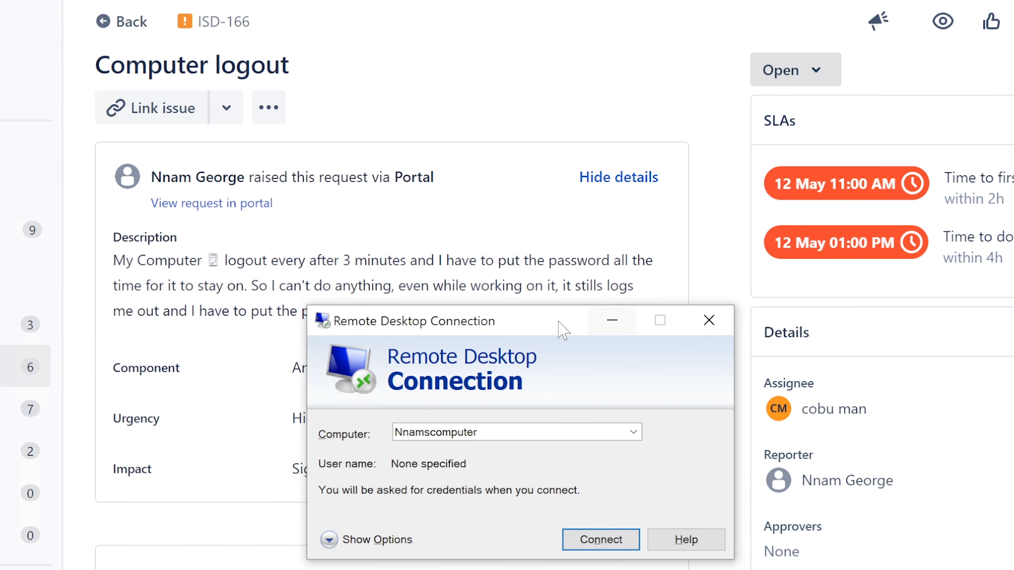
Connect instead to the saved computer chosen from the Computer dropdown
left_click_drag(575, 327, 527, 237)
left_click(585, 342)
left_click(541, 356)
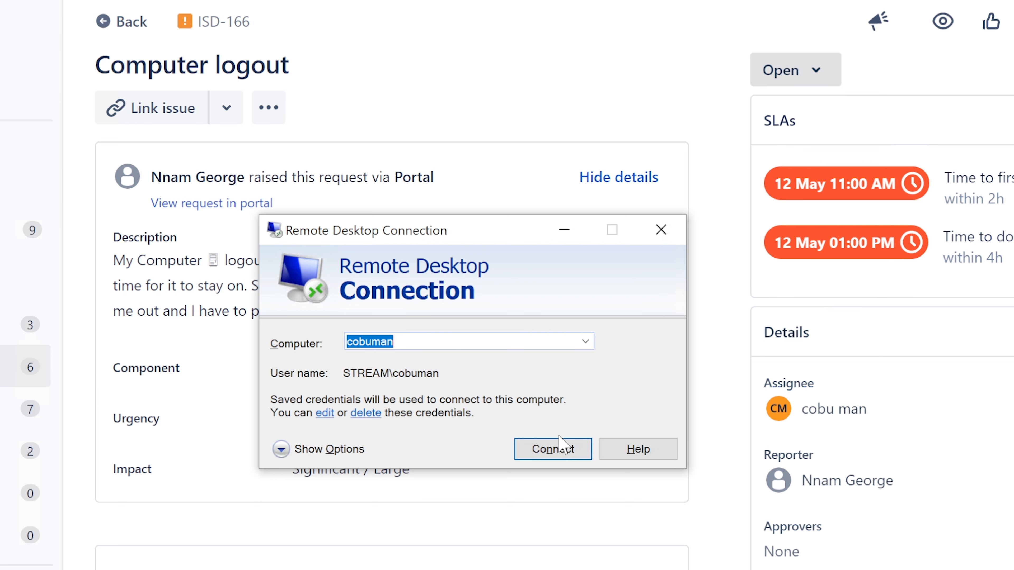
left_click(558, 452)
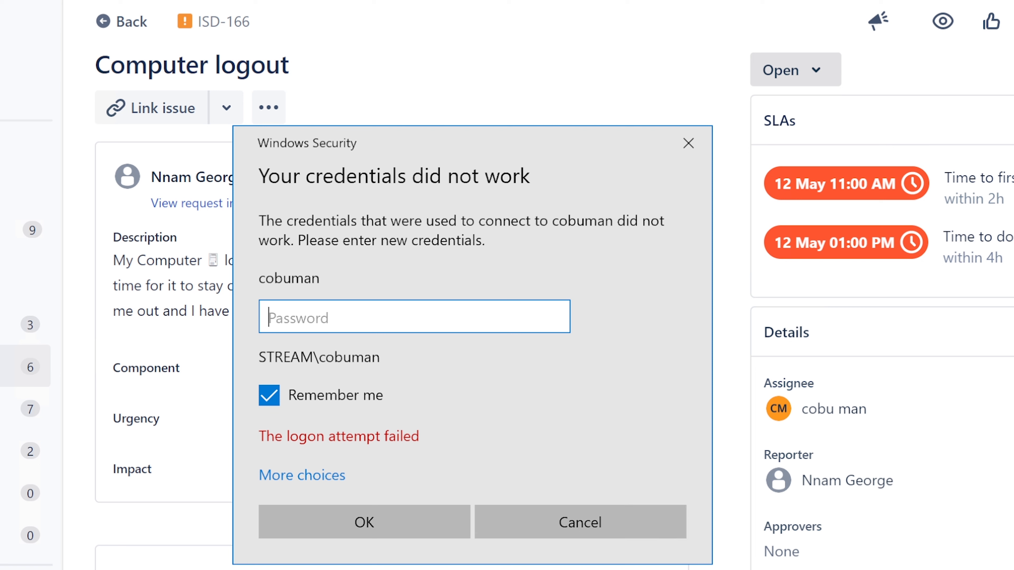
key("super")
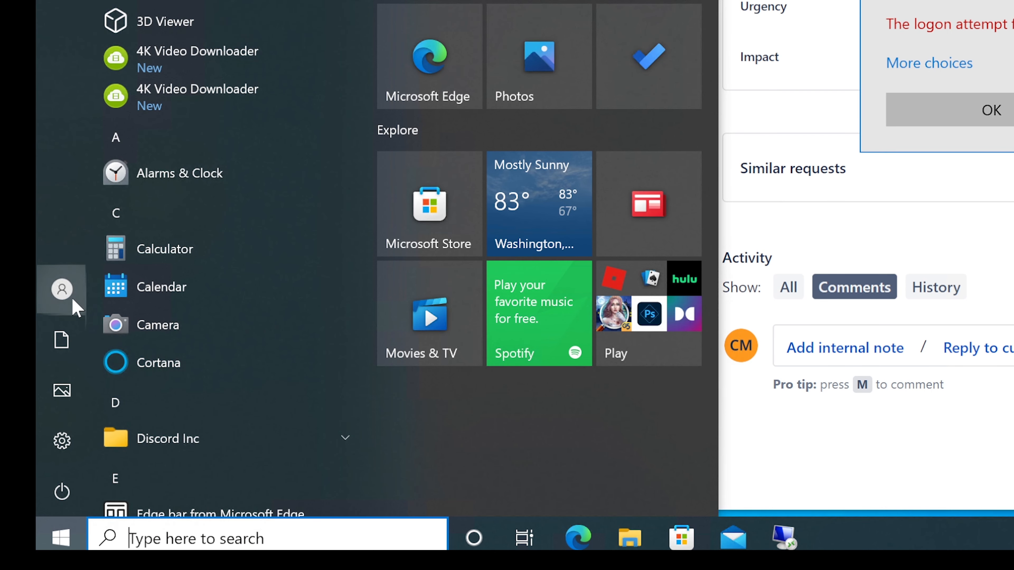
Cancel the failed-credentials Windows Security prompt and close Remote Desktop Connection
left_click(71, 295)
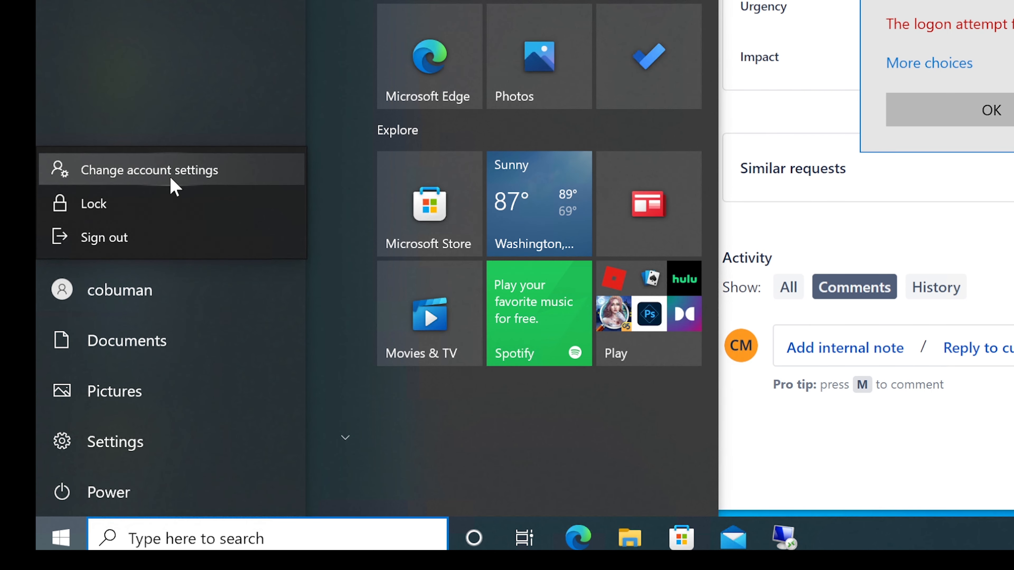
left_click(161, 302)
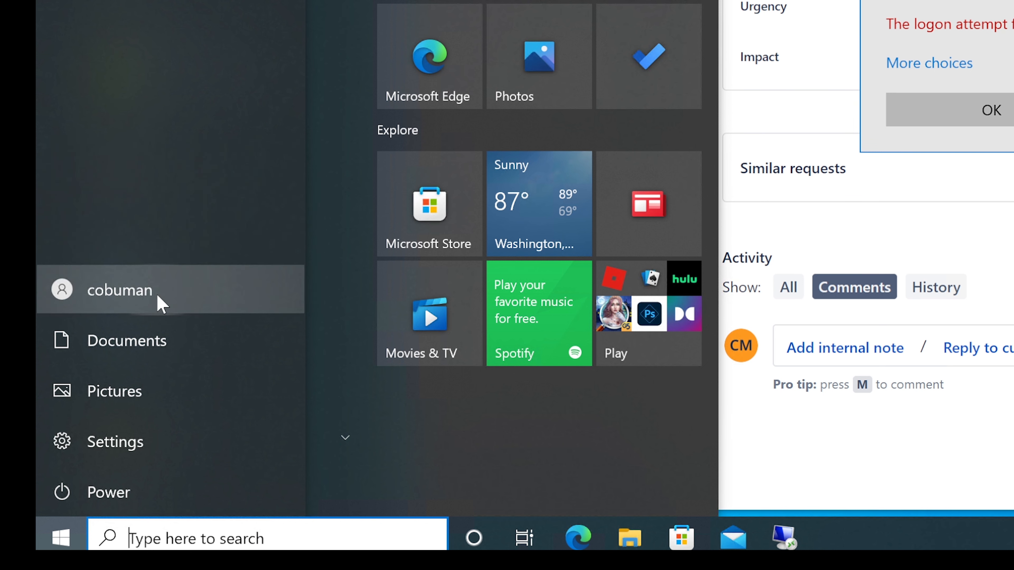
left_click(150, 299)
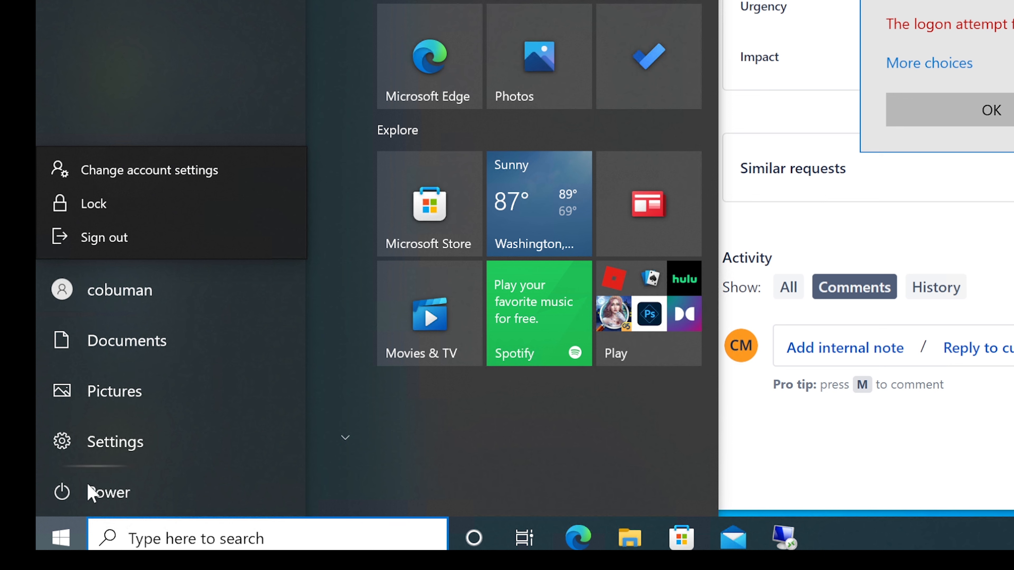
left_click(61, 537)
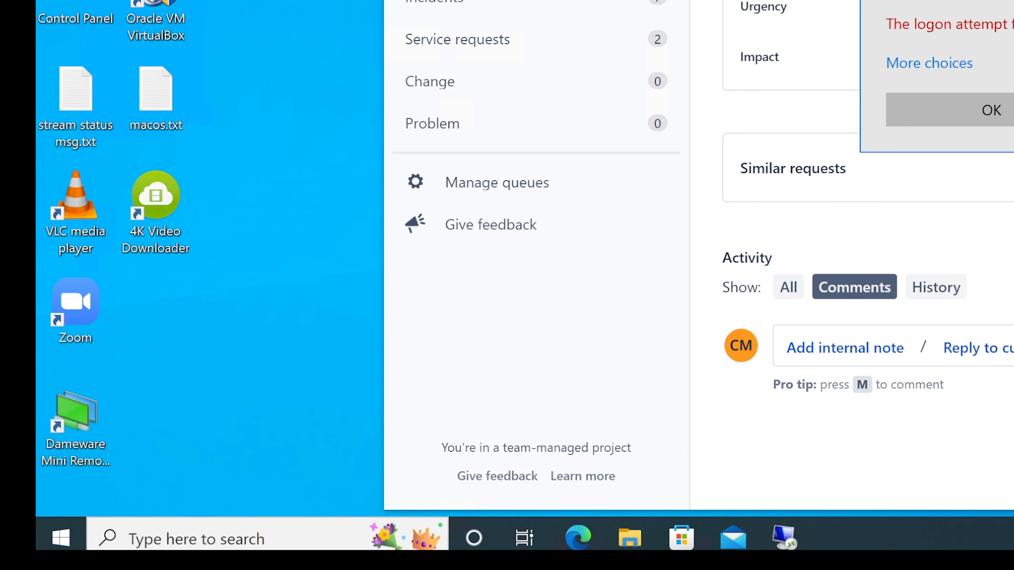
left_click_drag(395, 158, 497, 122)
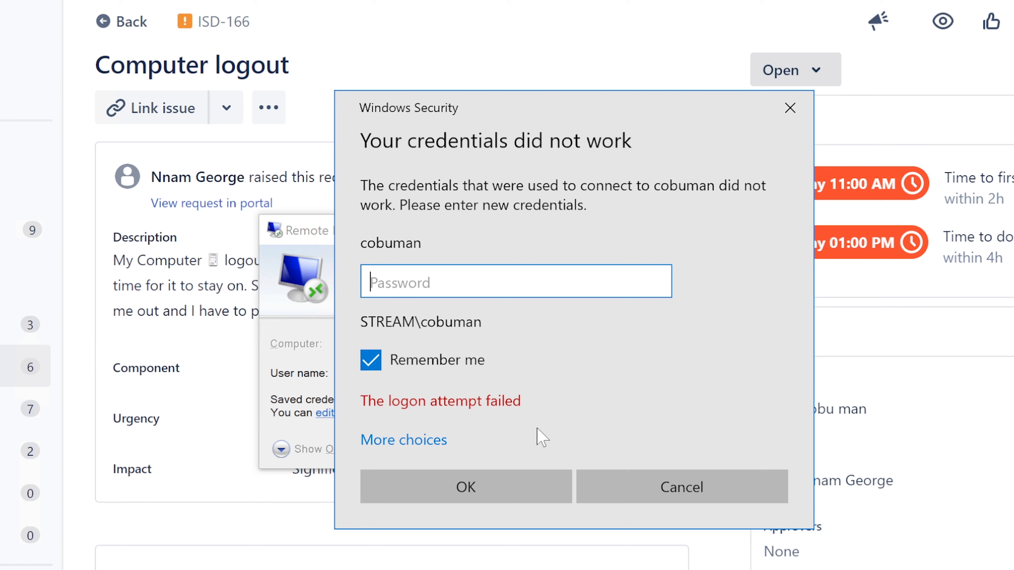
left_click(682, 488)
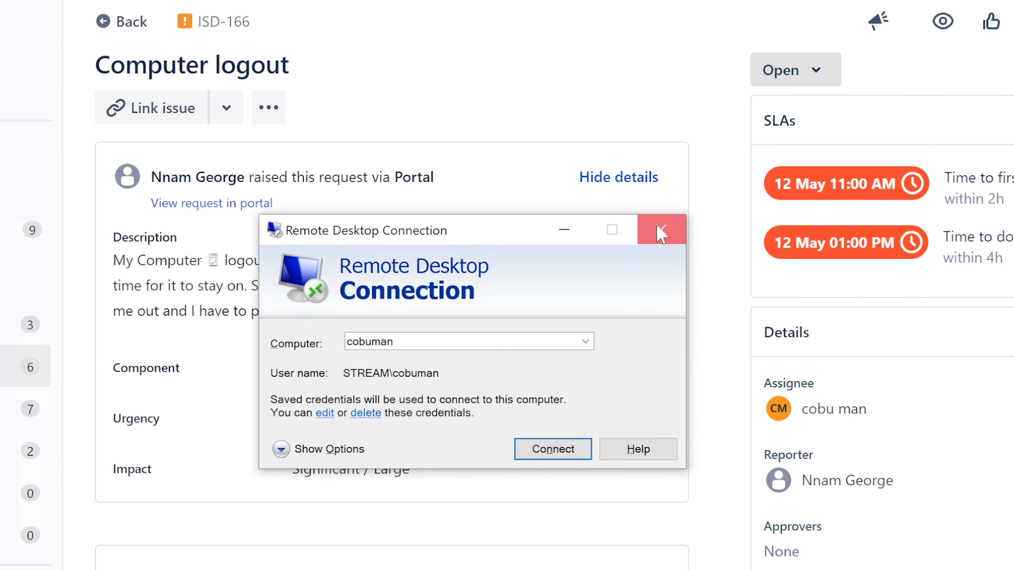
left_click(659, 233)
Reply to the customer that Windows updates or unauthorized access may cause the logouts
scroll(382, 280, "down", 3)
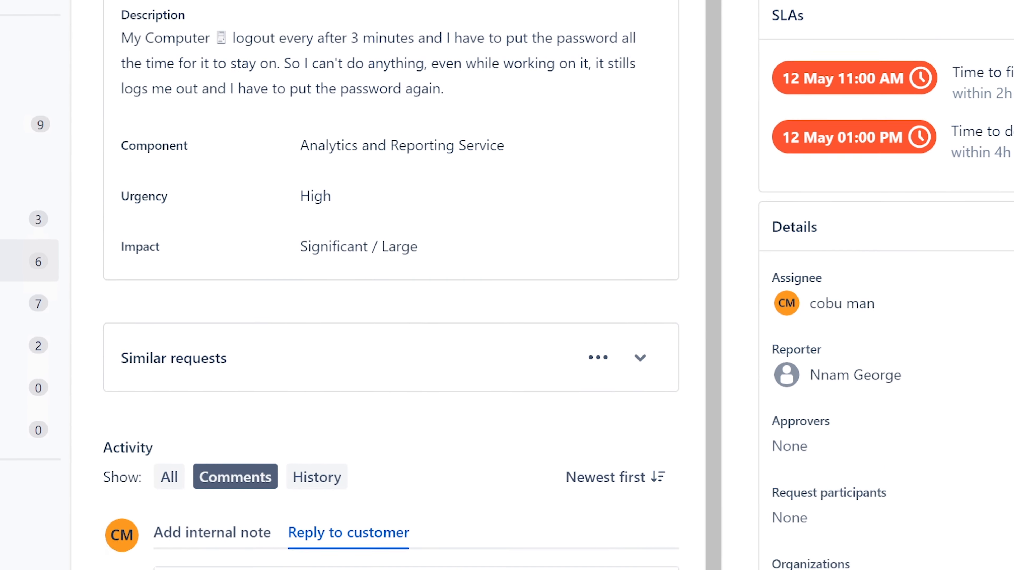
type(", my nam")
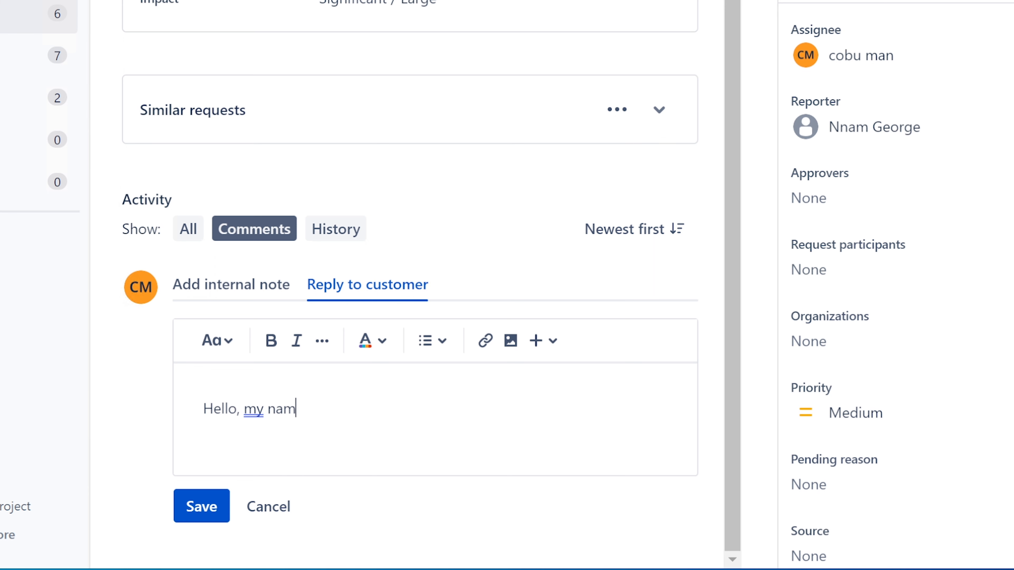
type("e is Ervin")
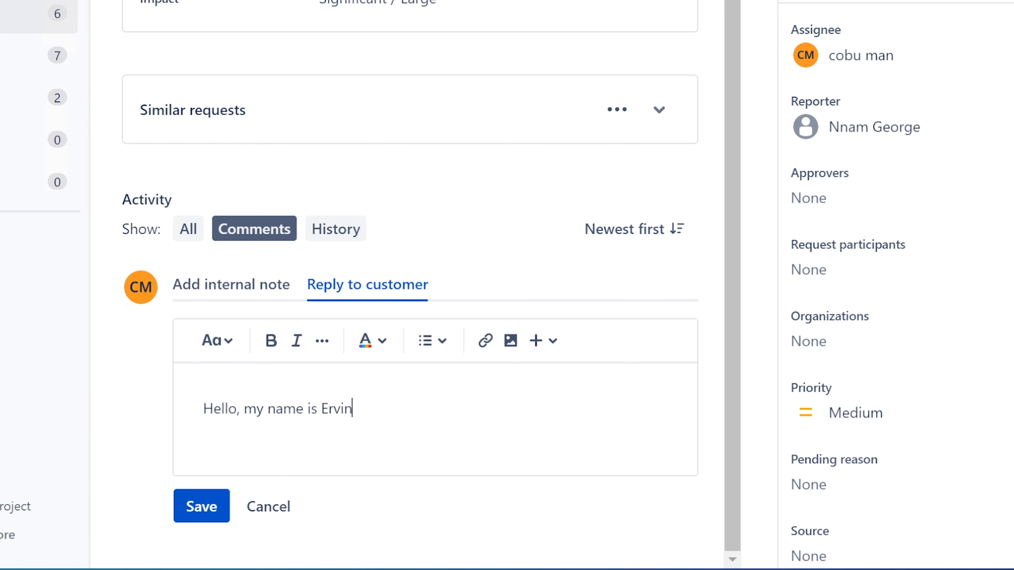
type(" with Pc sup")
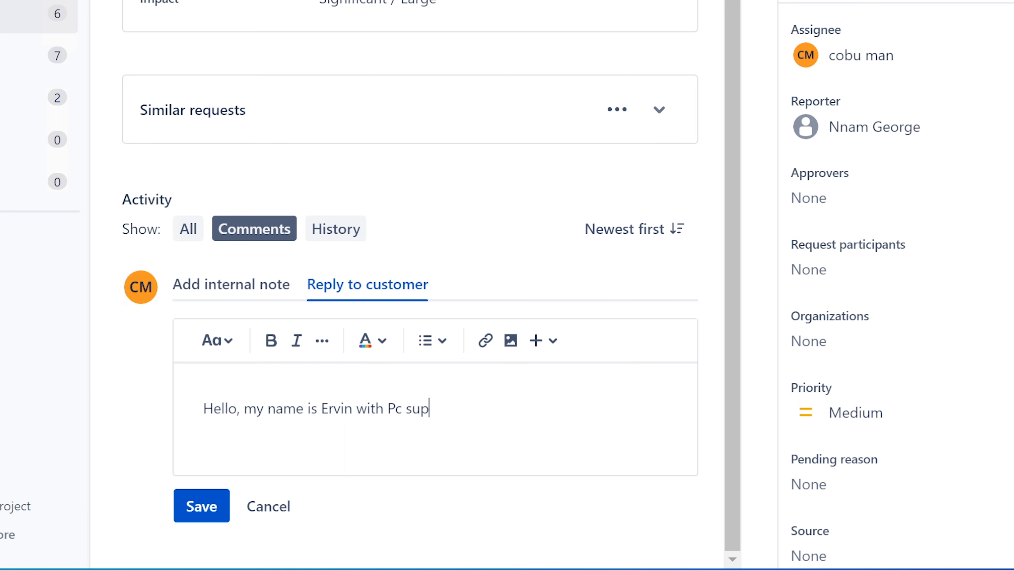
type("port. I have your ")
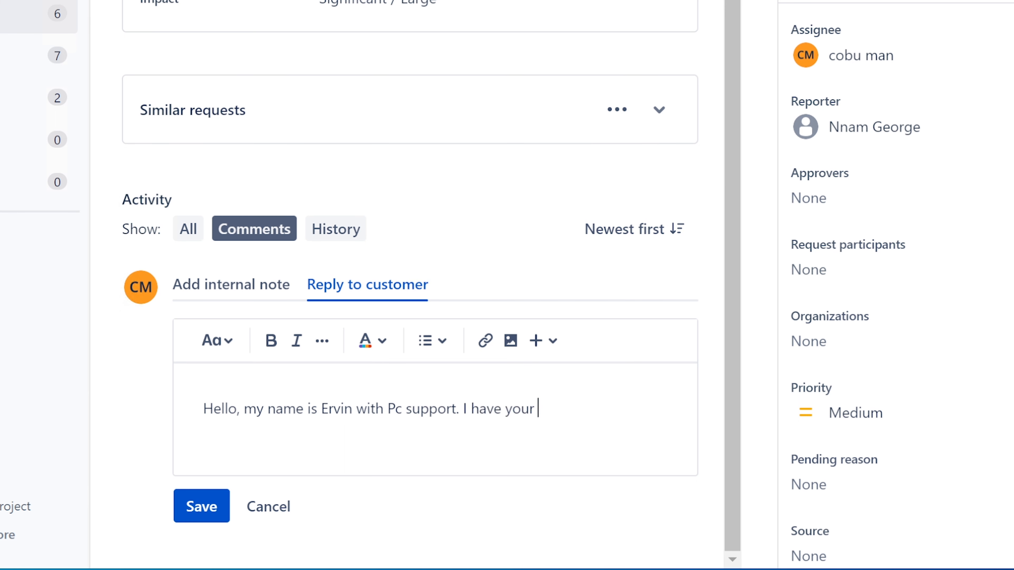
type("ticket about")
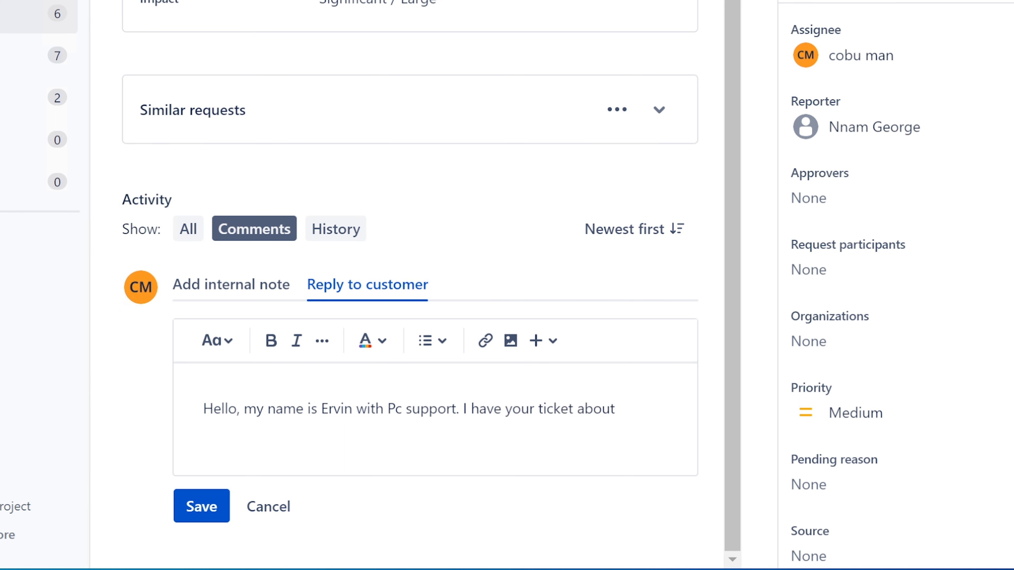
type(" log out. This could be ")
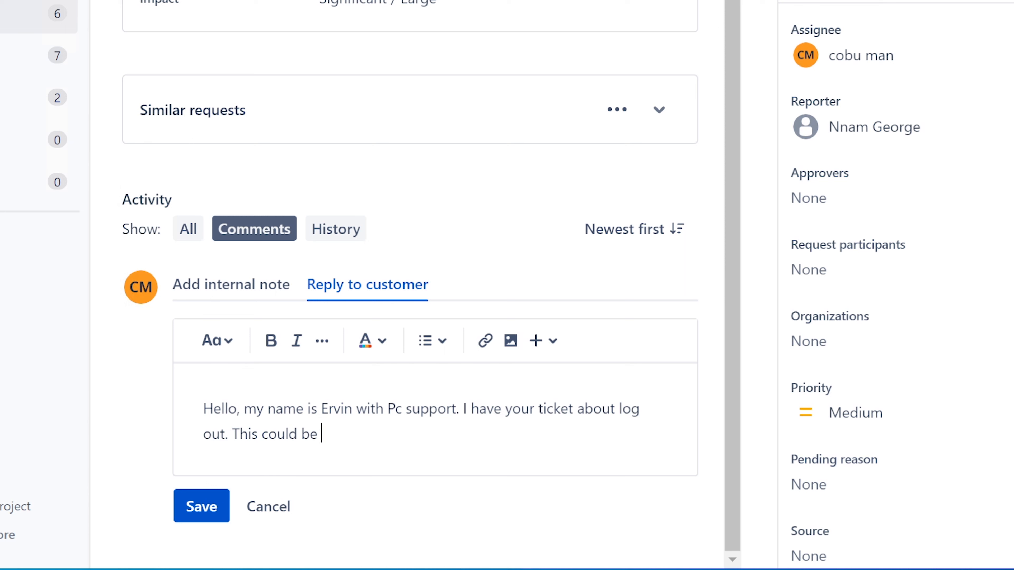
type("caused by ")
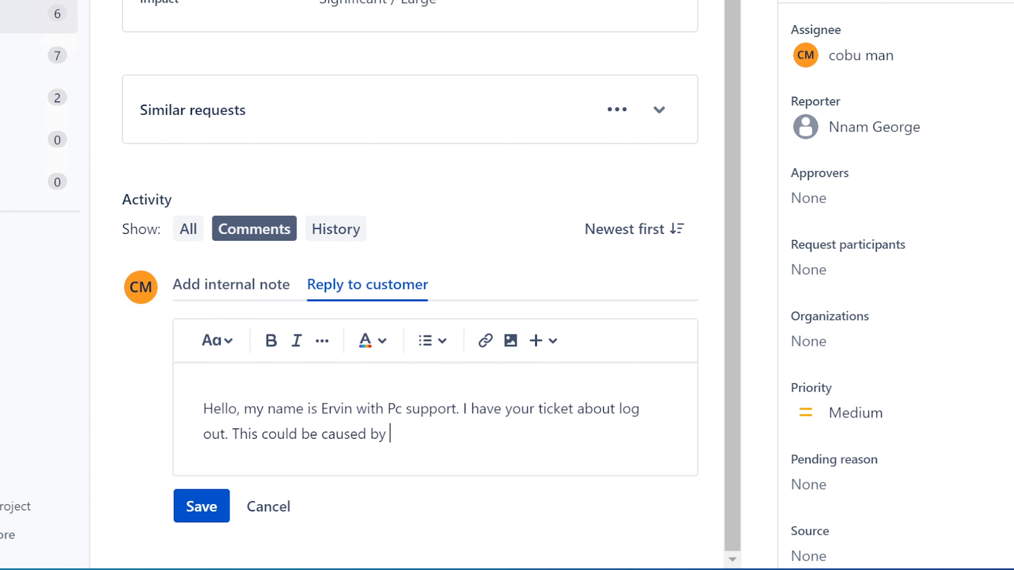
type("windows updates")
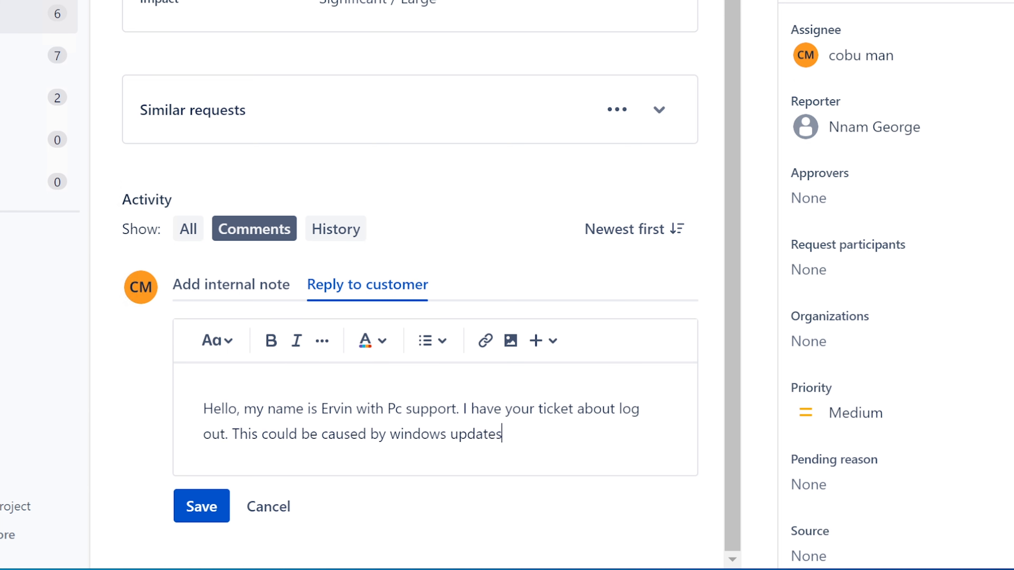
type(" or someone else tryi")
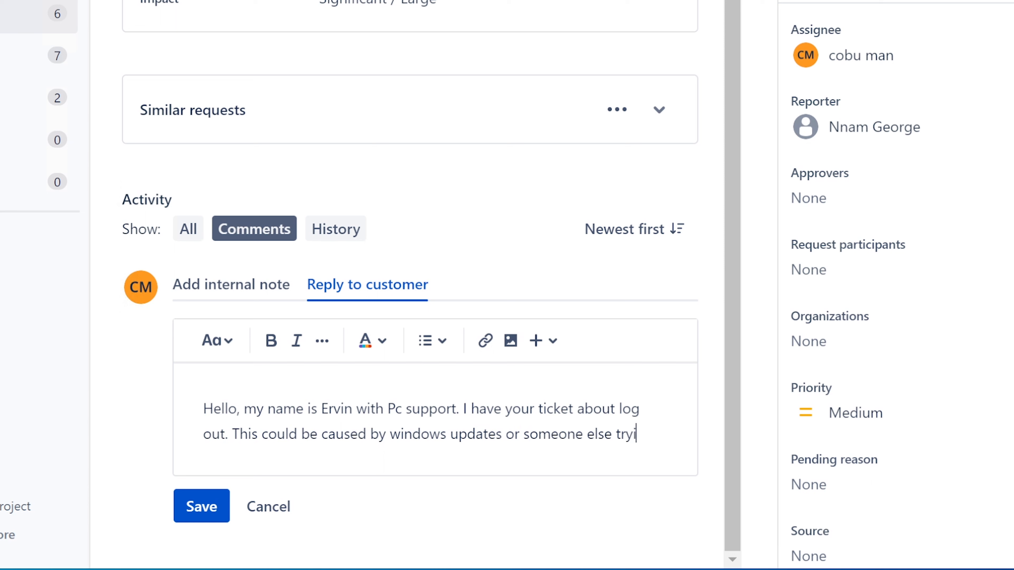
type("ng to access you")
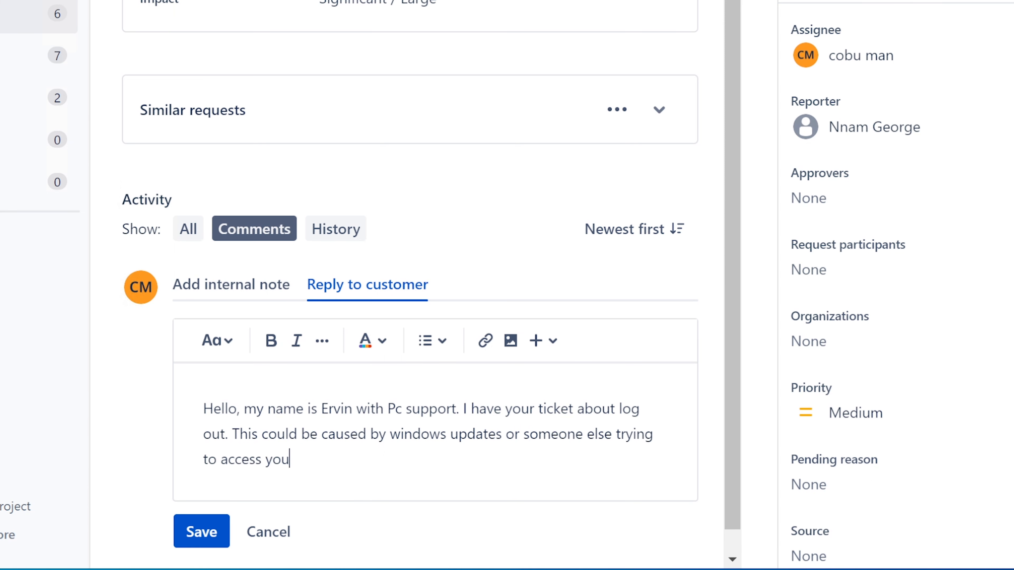
type("r computer. Ervin")
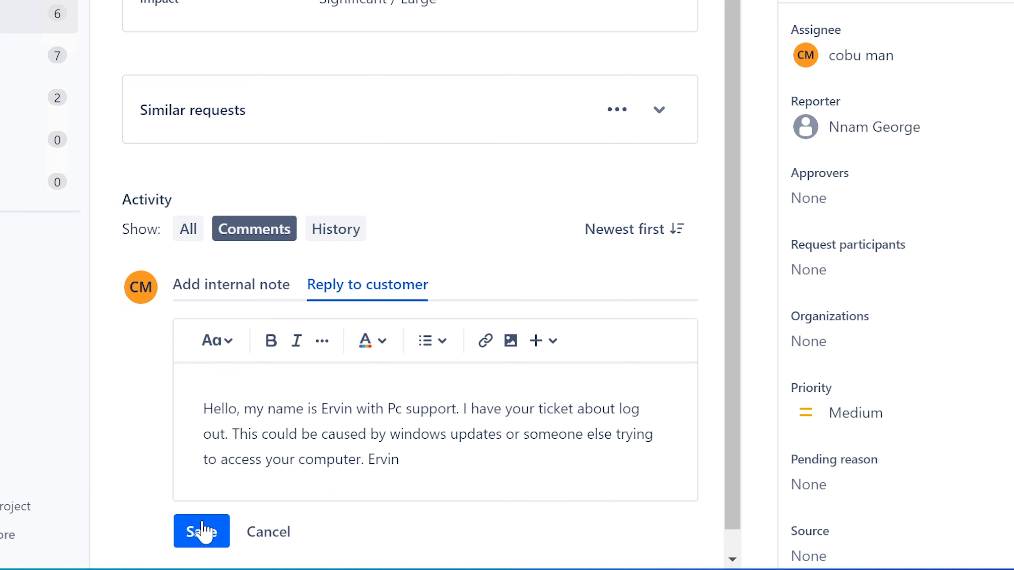
left_click(190, 527)
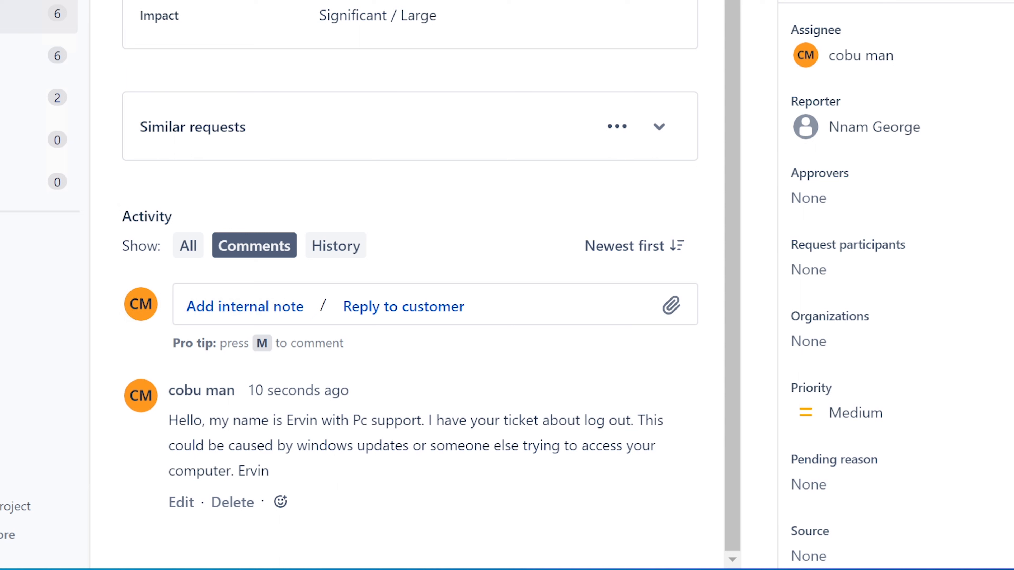
left_click(16, 15)
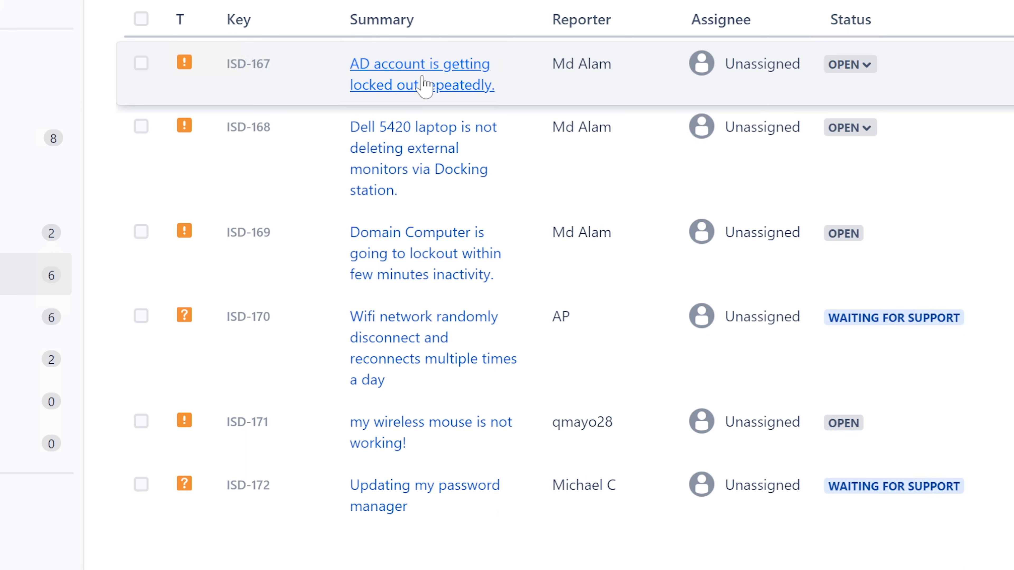
Open ISD-167 'AD account is getting locked out repeatedly' and choose Assign to me
left_click(423, 85)
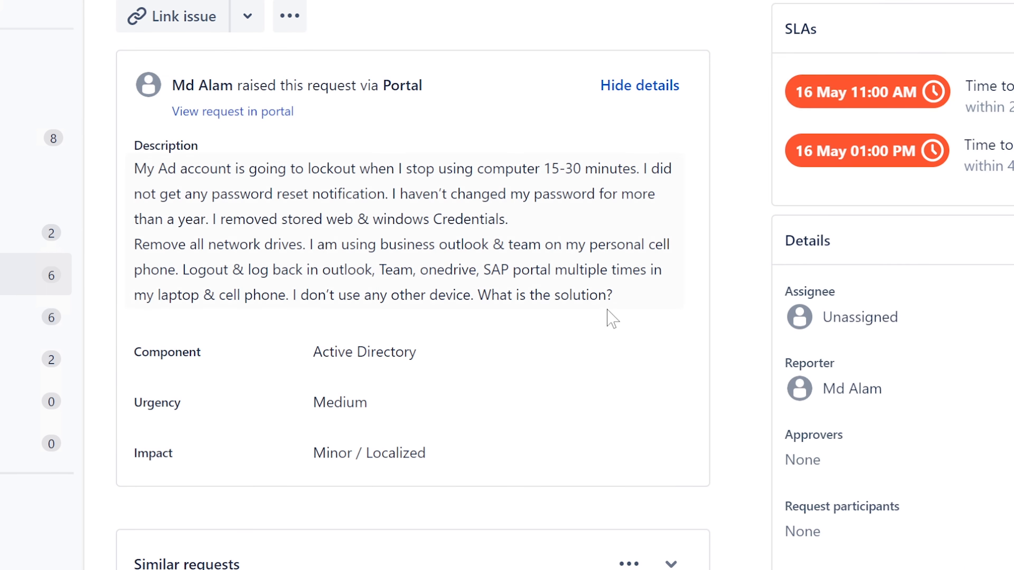
left_click(903, 317)
left_click(871, 376)
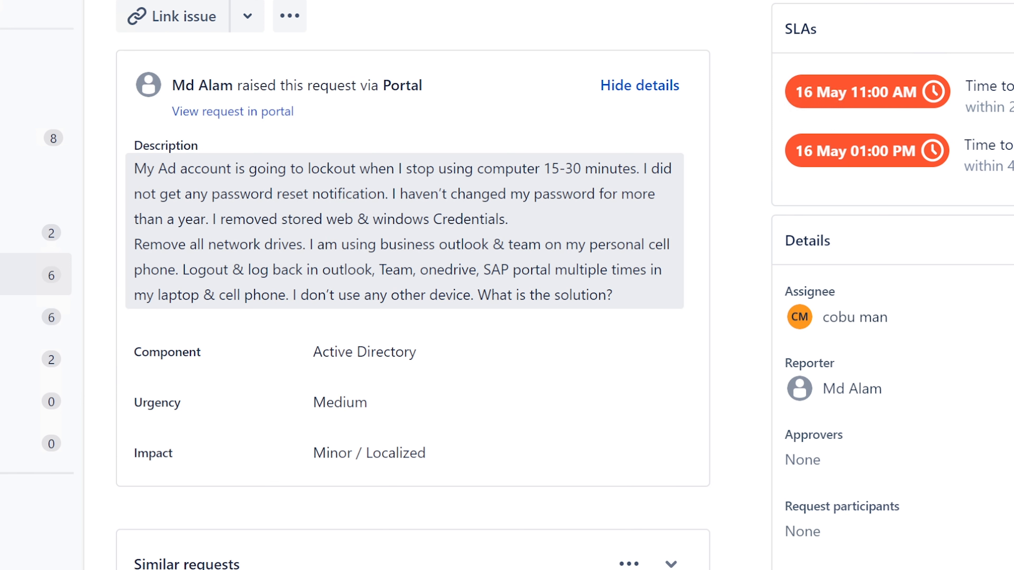
left_click_drag(134, 168, 235, 169)
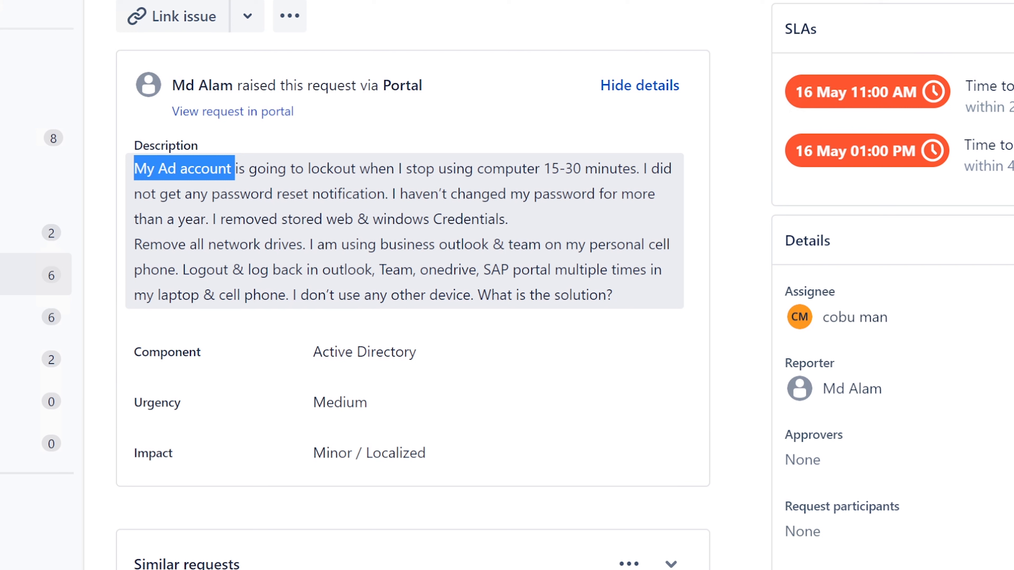
left_click_drag(235, 168, 639, 168)
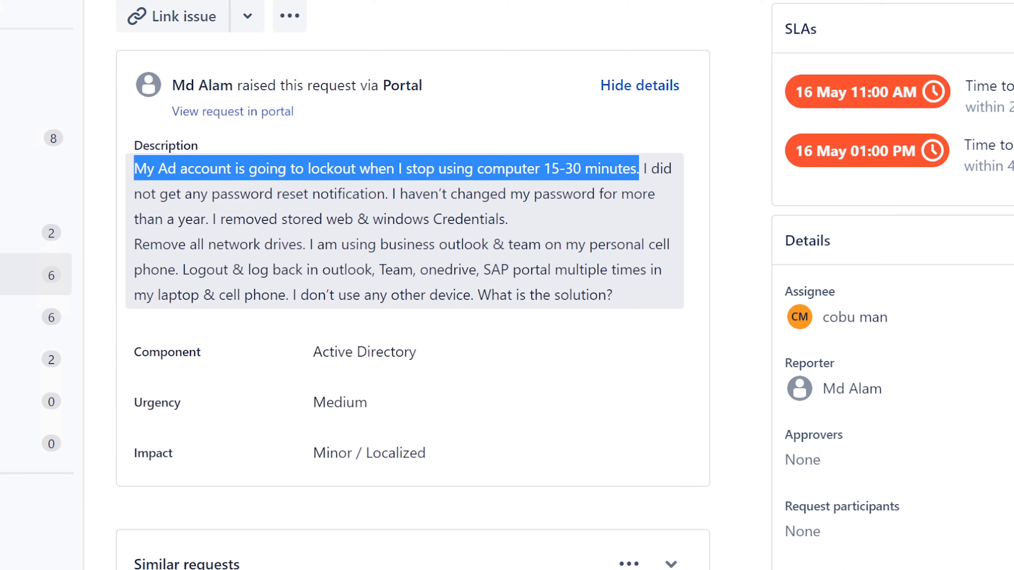
left_click(642, 168)
left_click_drag(640, 169, 488, 219)
left_click(443, 211)
left_click_drag(392, 194, 207, 219)
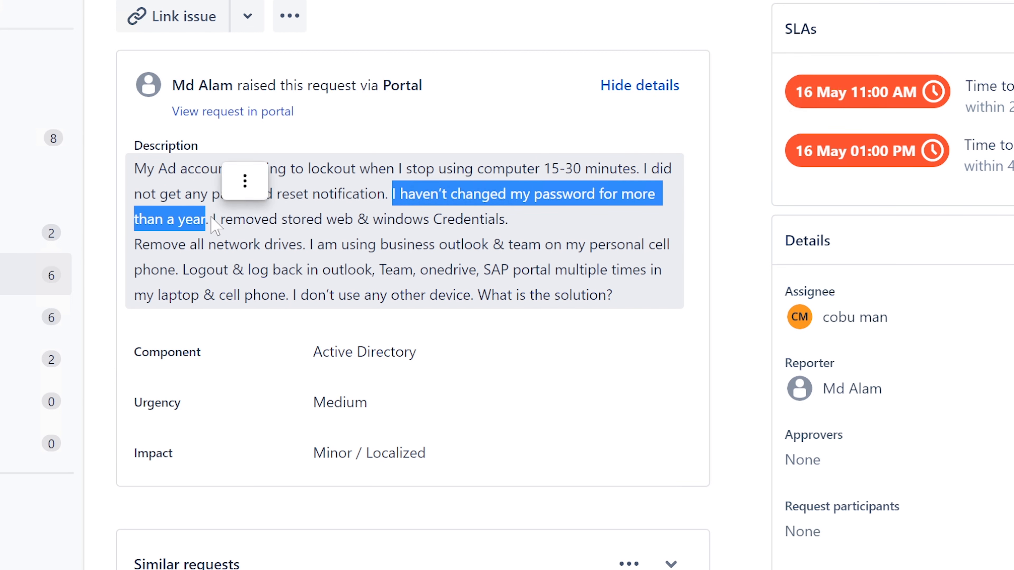
left_click(211, 220)
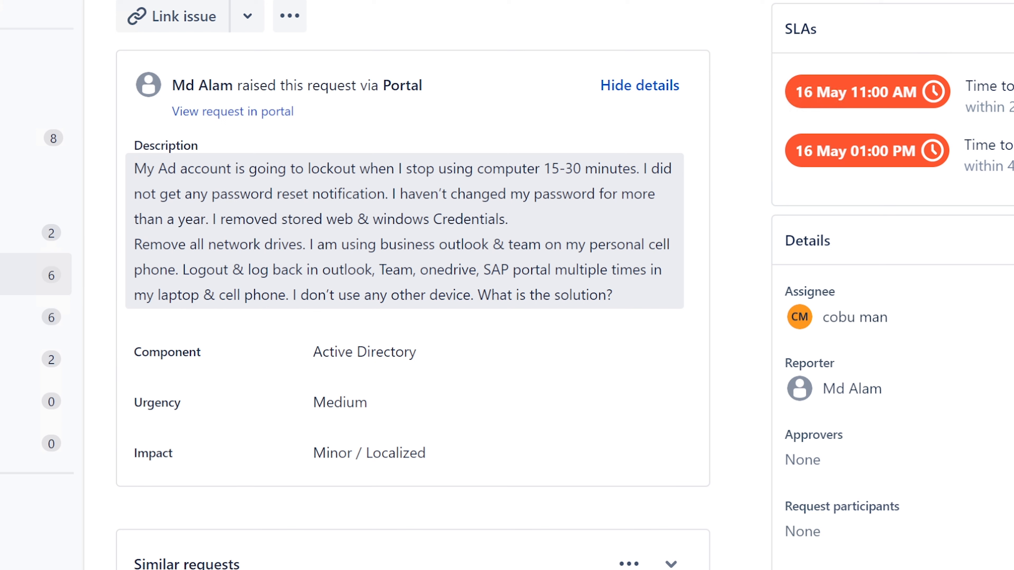
left_click_drag(212, 219, 587, 267)
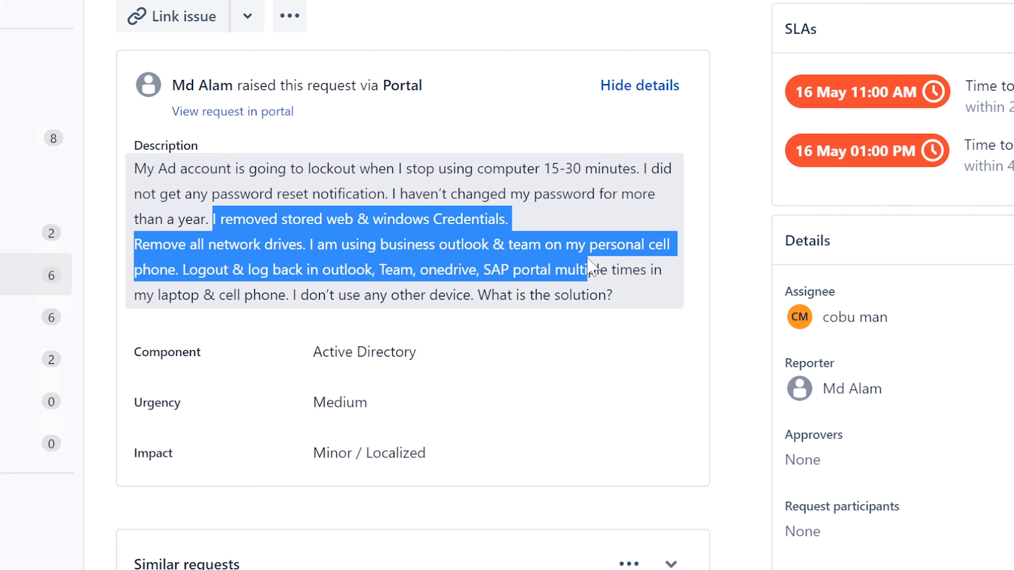
left_click_drag(588, 267, 620, 295)
left_click(460, 248)
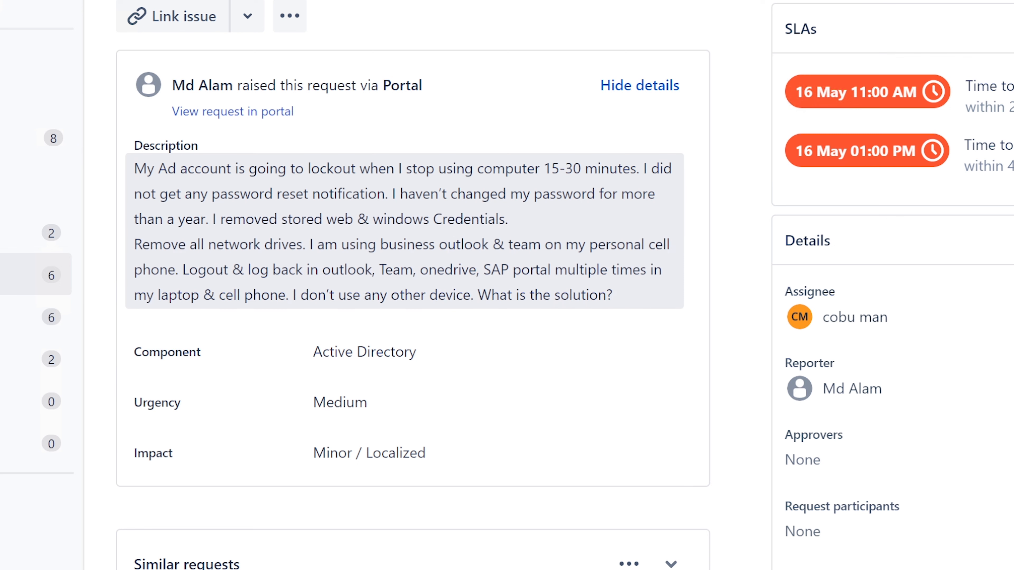
left_click_drag(387, 194, 208, 219)
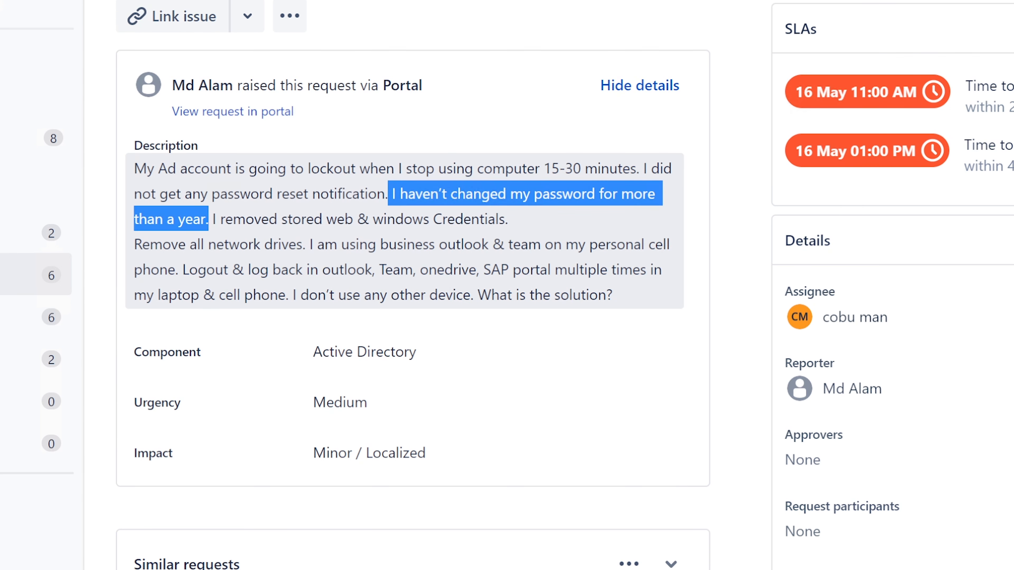
left_click(165, 173)
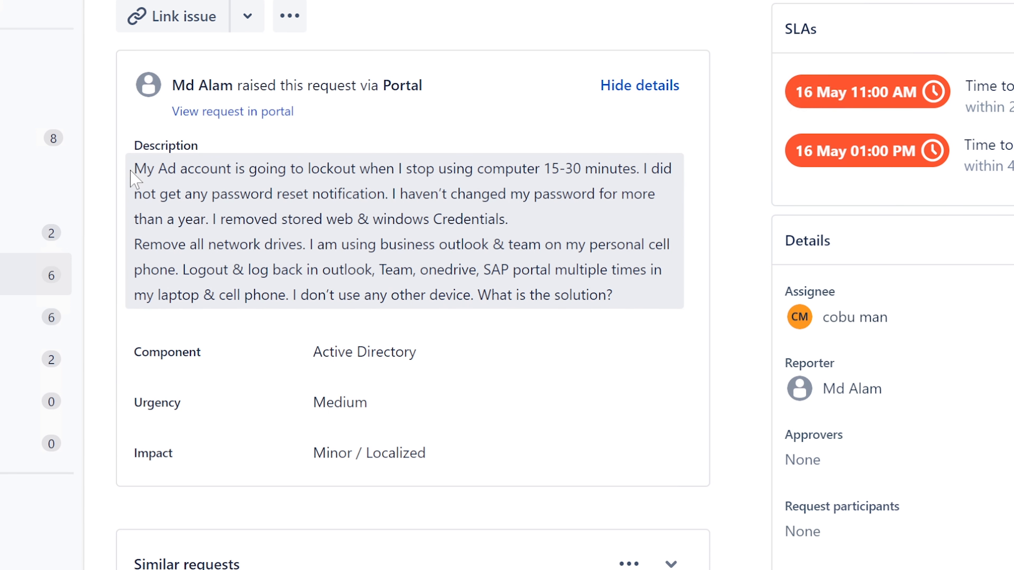
left_click_drag(134, 168, 176, 169)
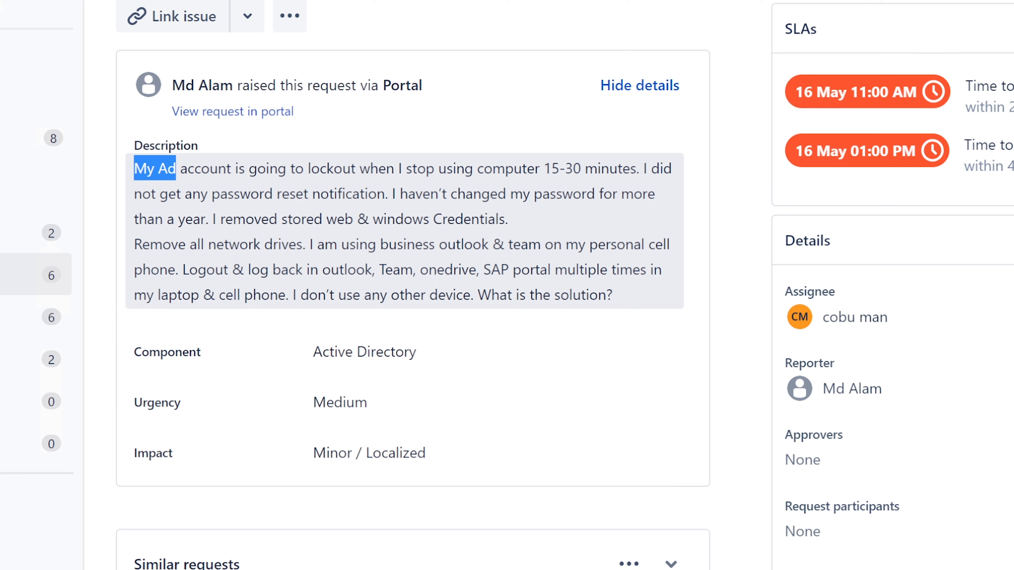
left_click(189, 171)
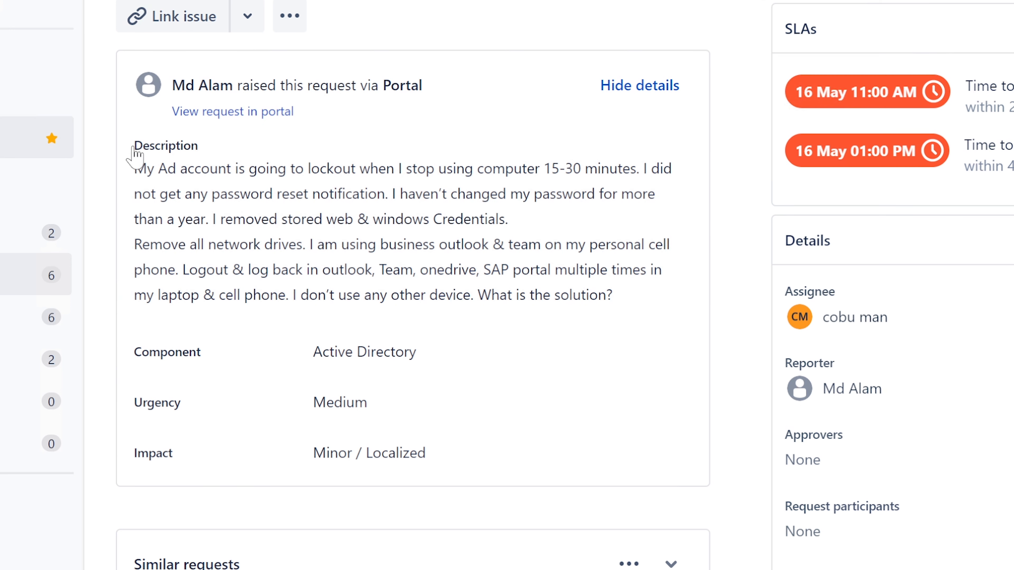
left_click_drag(134, 168, 476, 168)
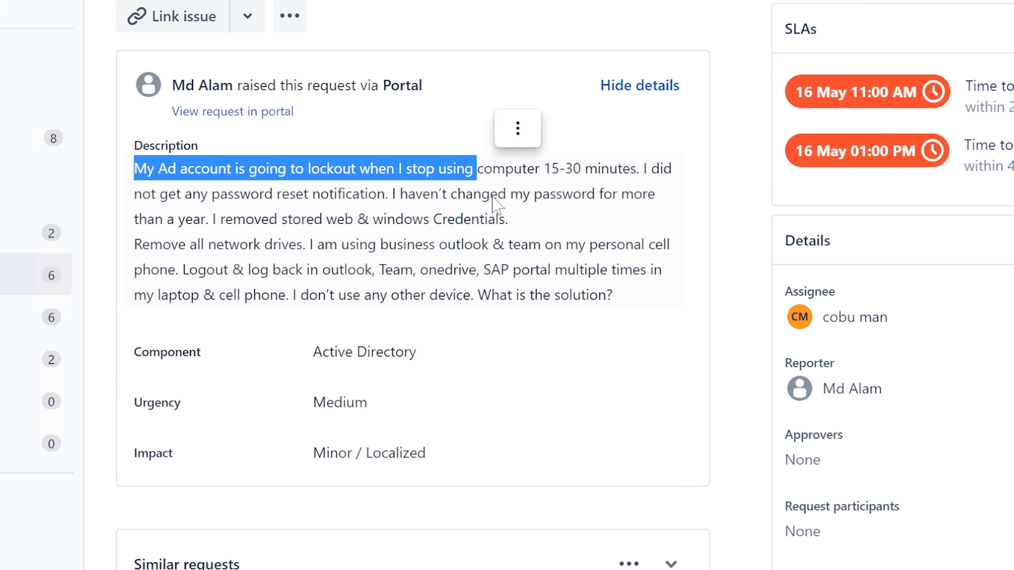
left_click(387, 195)
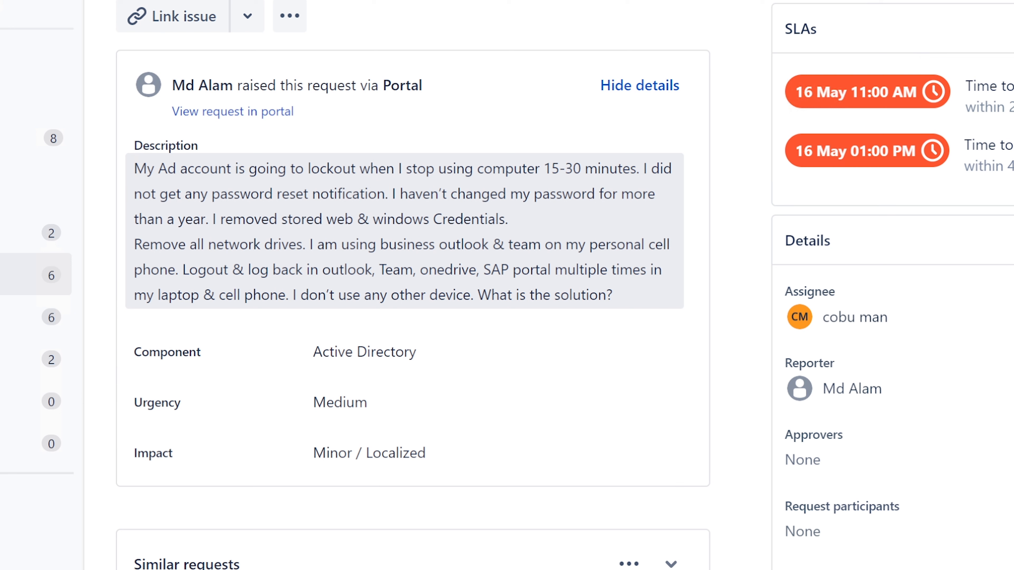
left_click_drag(392, 194, 208, 219)
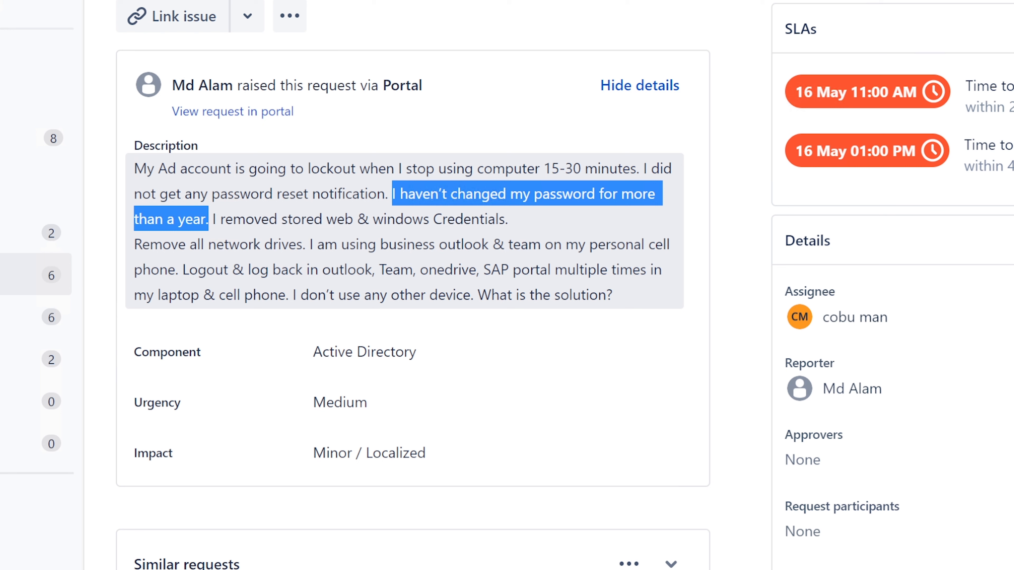
left_click(209, 220)
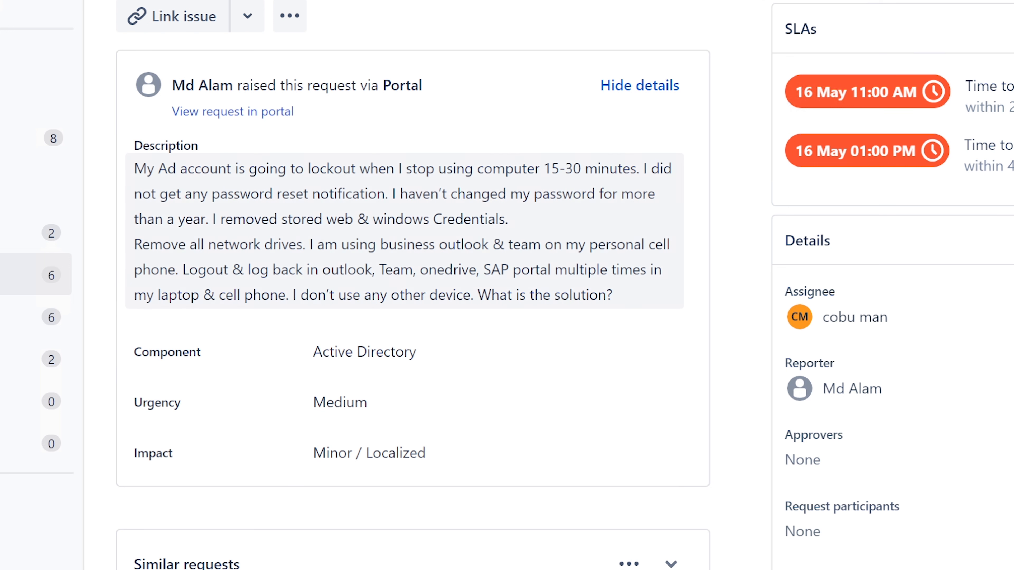
left_click_drag(646, 168, 639, 168)
left_click_drag(444, 183, 387, 194)
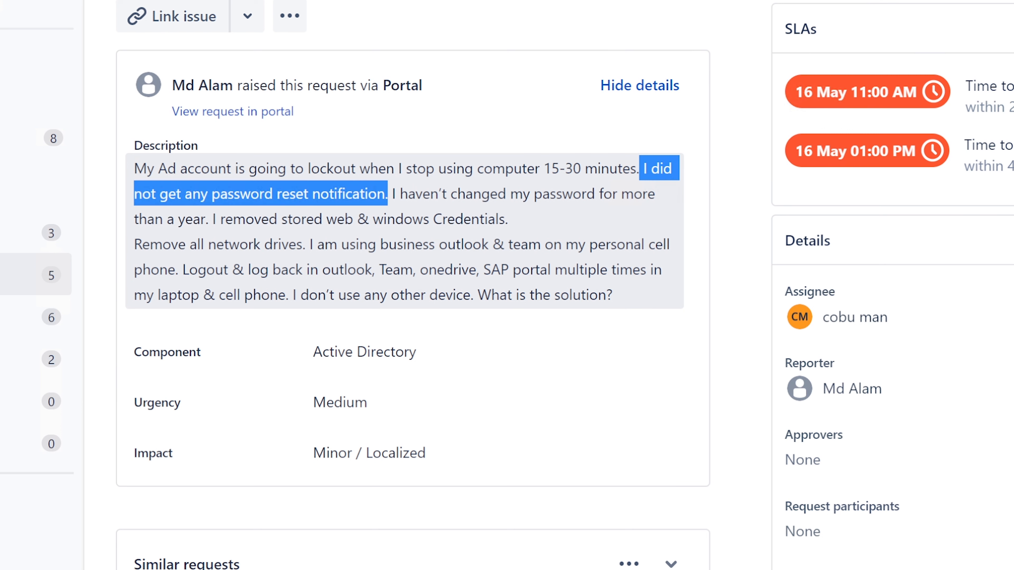
left_click(390, 192)
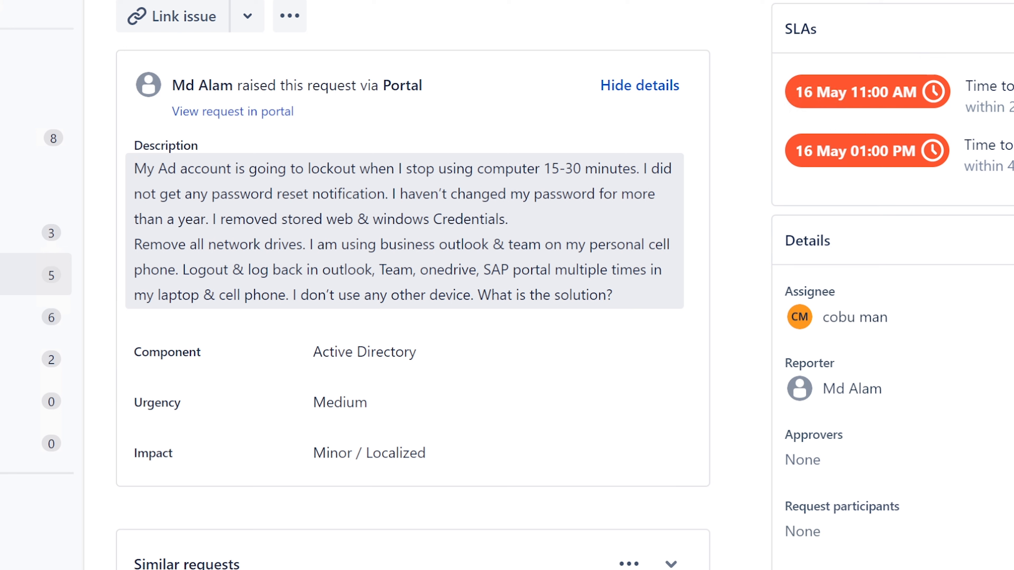
left_click_drag(286, 295, 478, 295)
Launch Notepad from Windows search
key("super+s")
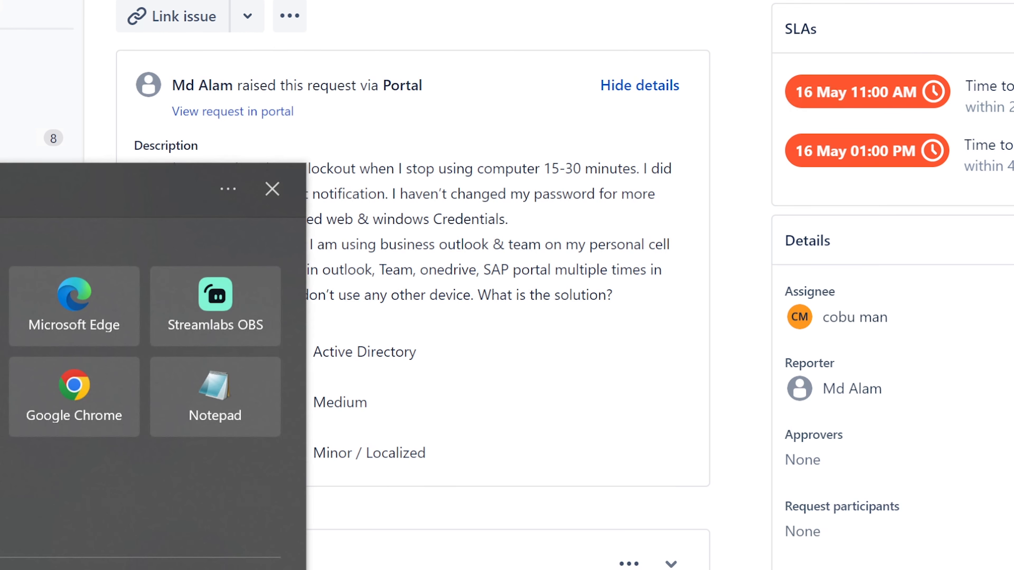
type("notepad")
key("Return")
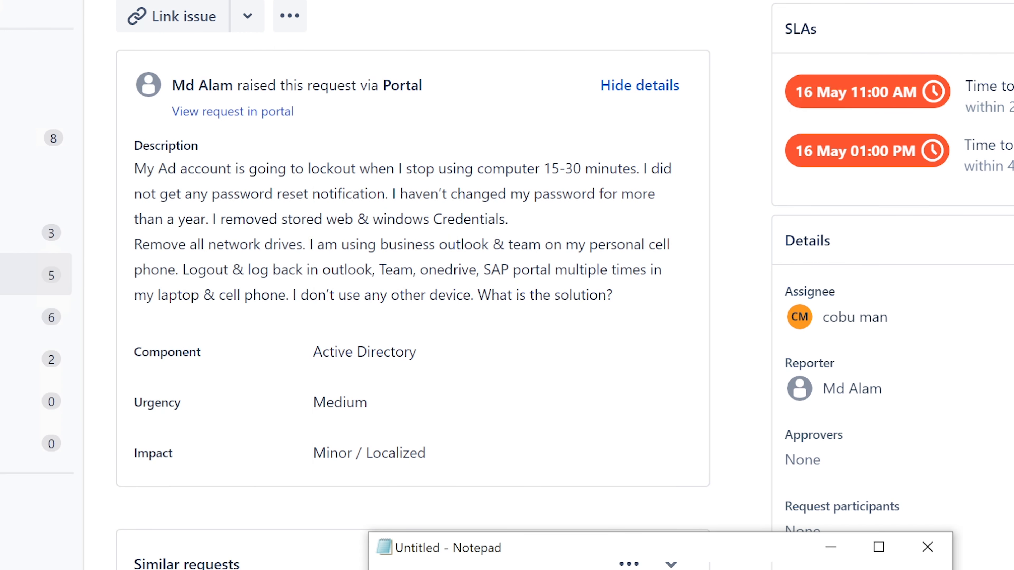
left_click_drag(646, 553, 451, 3)
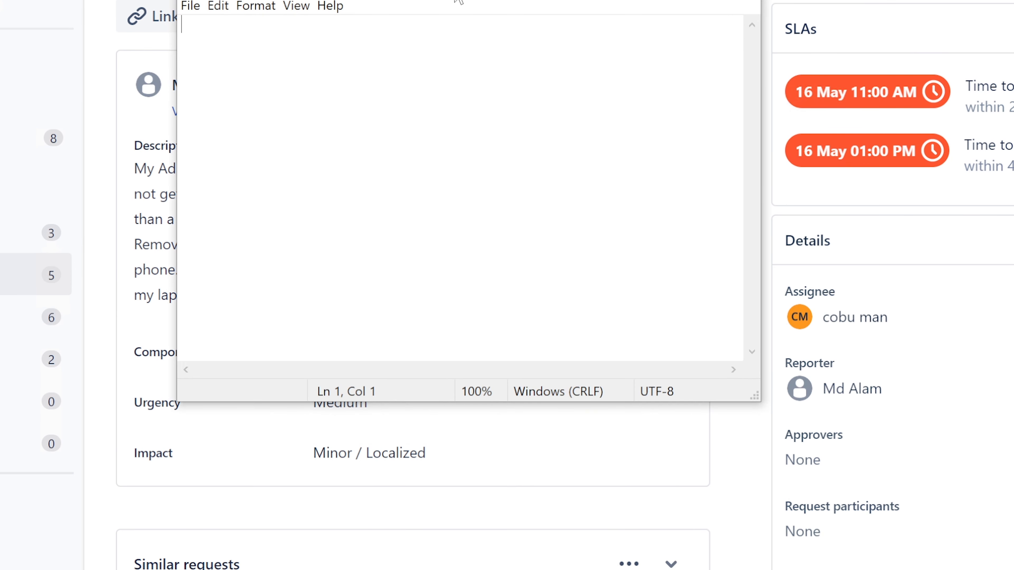
Type 'my login id is:' followed by the login ID, then add blank lines
type("my login id is:")
key("BackSpace")
type(":")
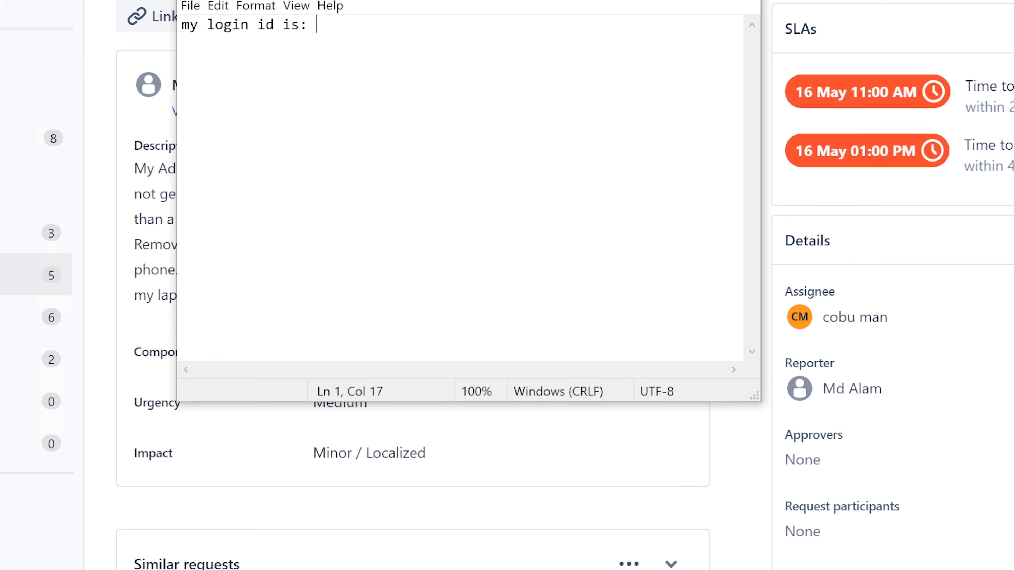
left_click_drag(432, 1, 513, 151)
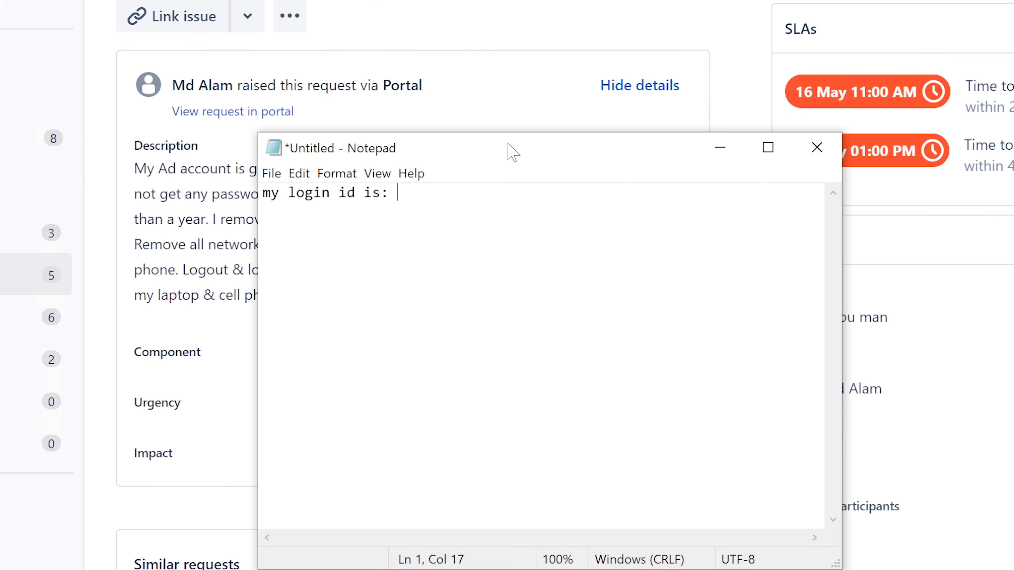
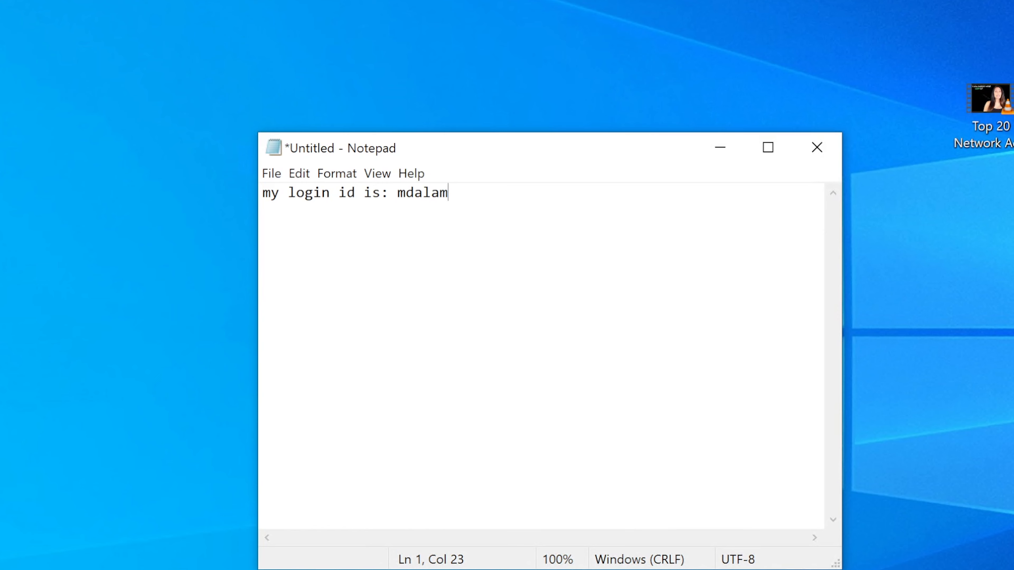
key("shift+Left")
key("shift+Left")
key("shift+Left")
key("shift+Left")
key("shift+Left")
key("shift+Left")
key("Right")
key("shift+Left")
key("shift+Left")
key("shift+Left")
key("shift+Left")
key("shift+Left")
key("shift+Left")
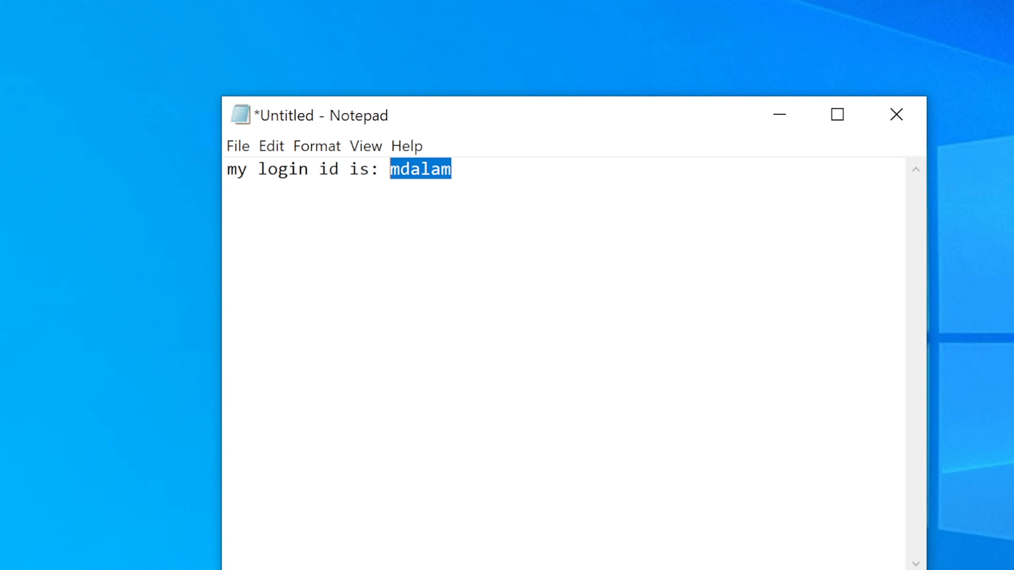
key("Right")
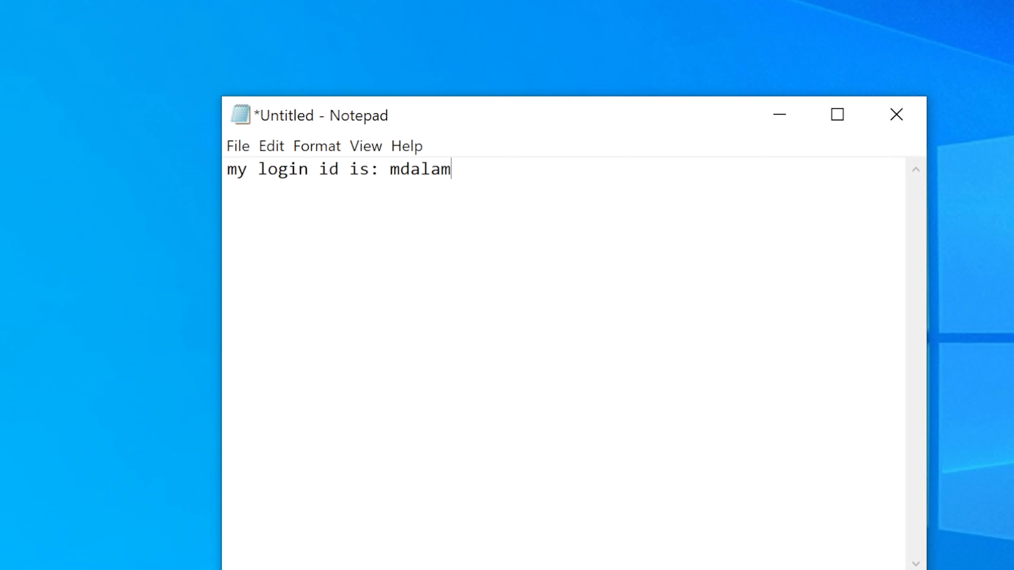
key("Return")
key("Return")
Repeat the login ID on three more lines and add 'now, you are locked out.'
key("Return")
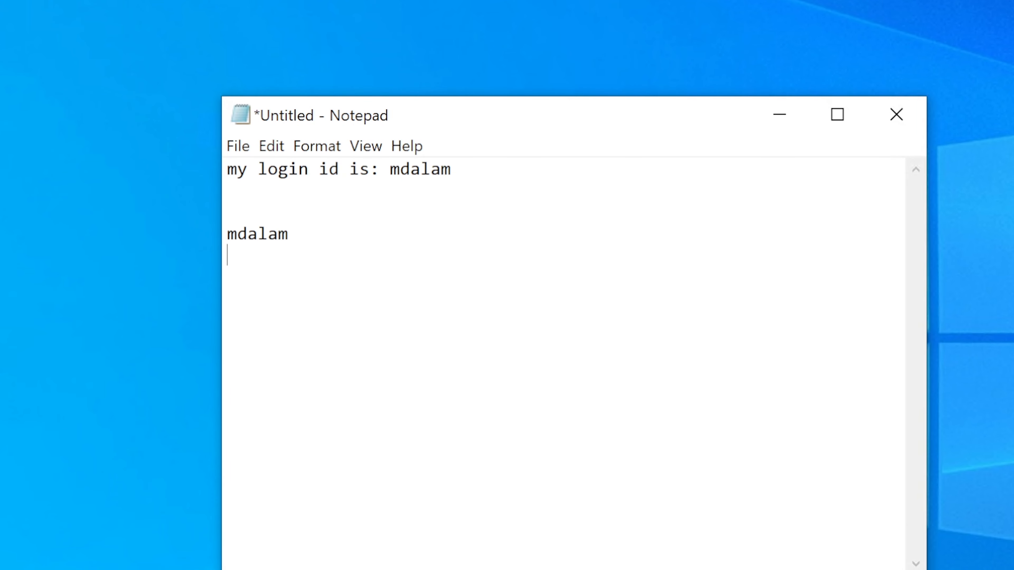
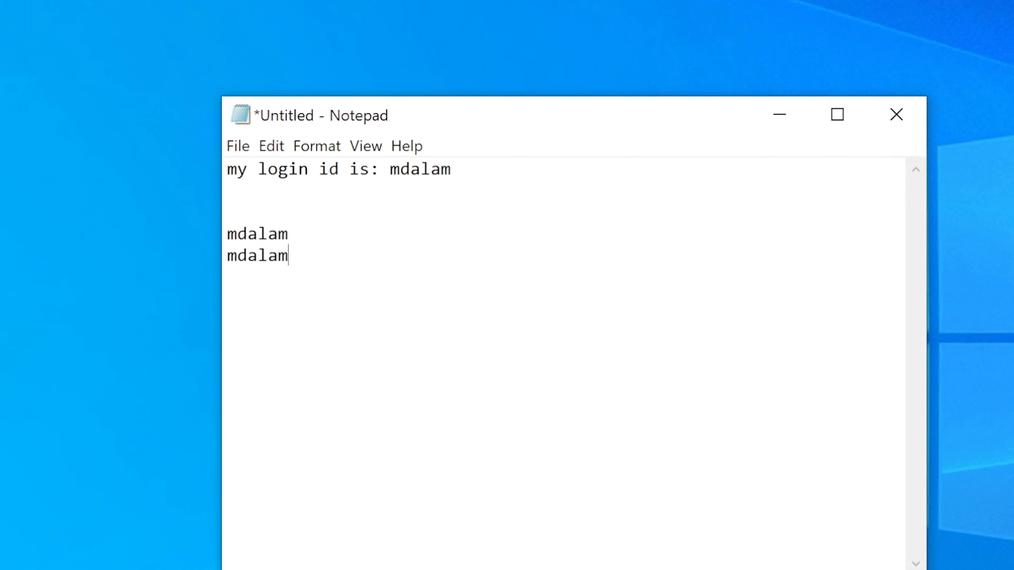
key("Return")
key("Return")
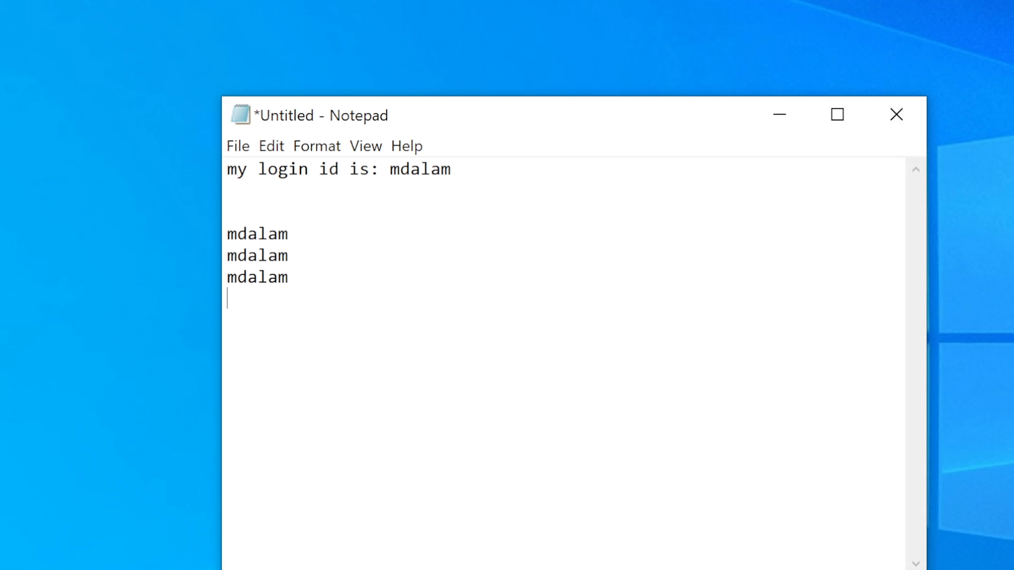
key("Return")
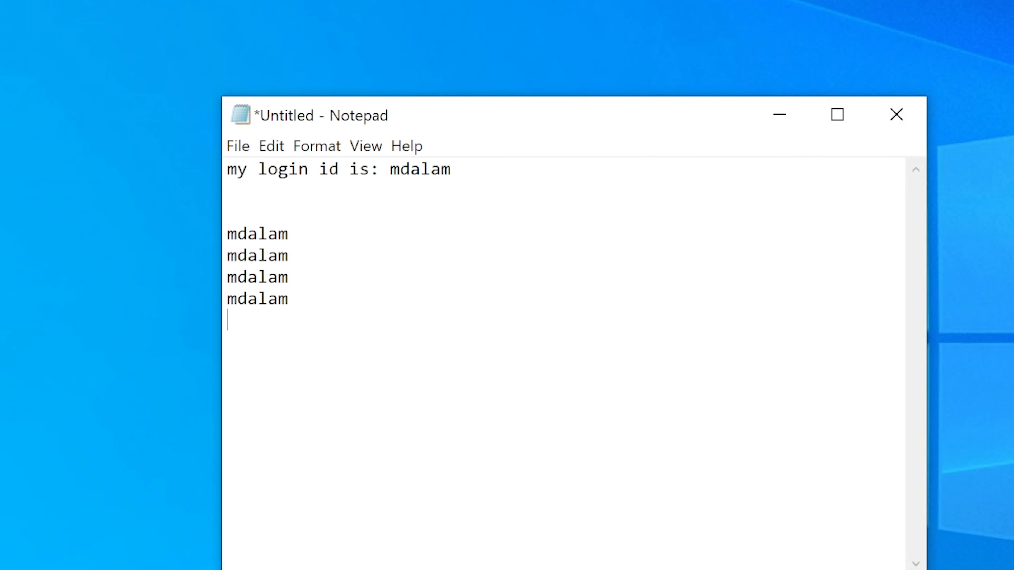
type("now, you are locked out")
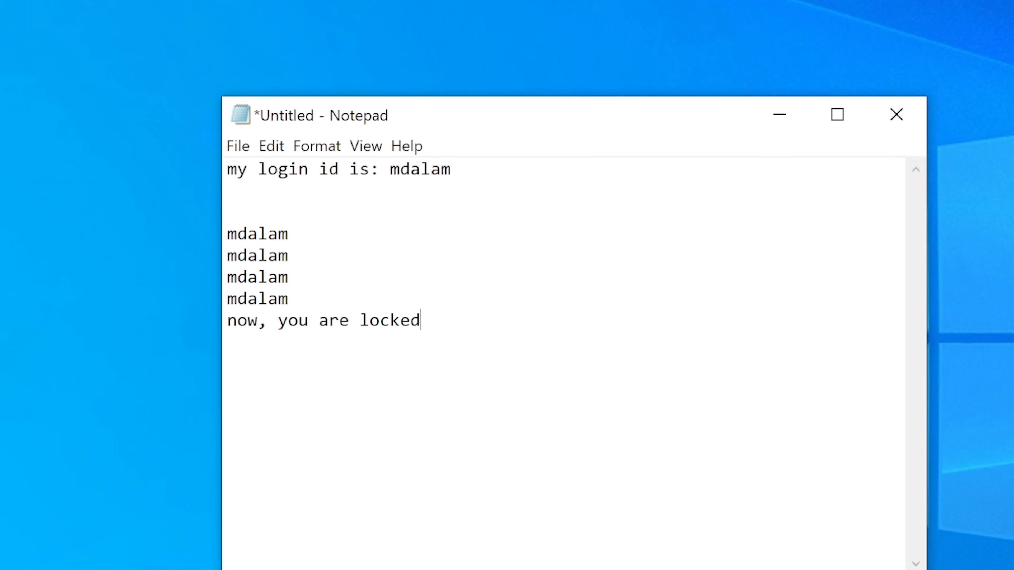
type(".")
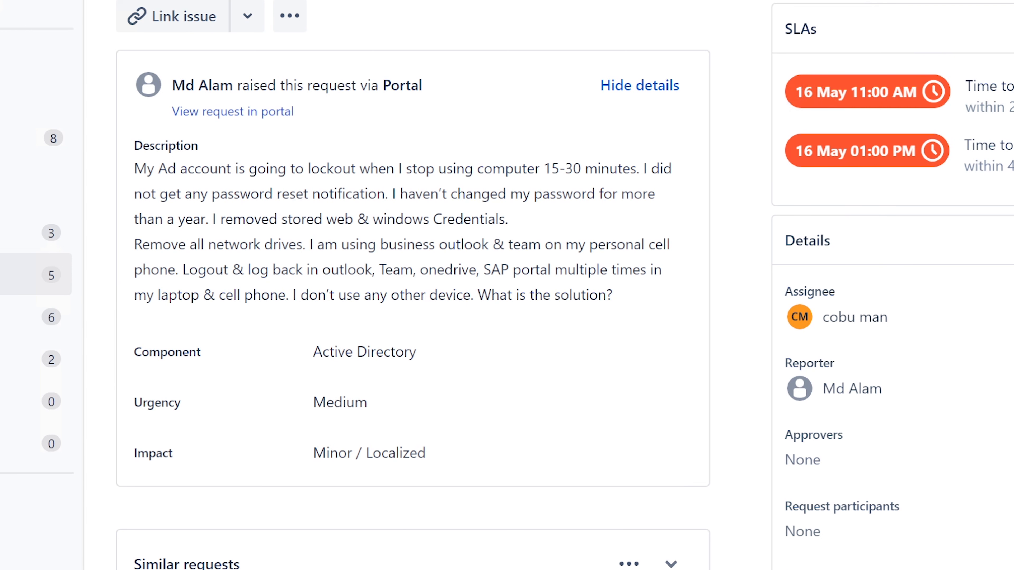
Scroll to Activity and highlight 'windows Credentials' in the ISD-167 description
scroll(412, 279, "down", 4)
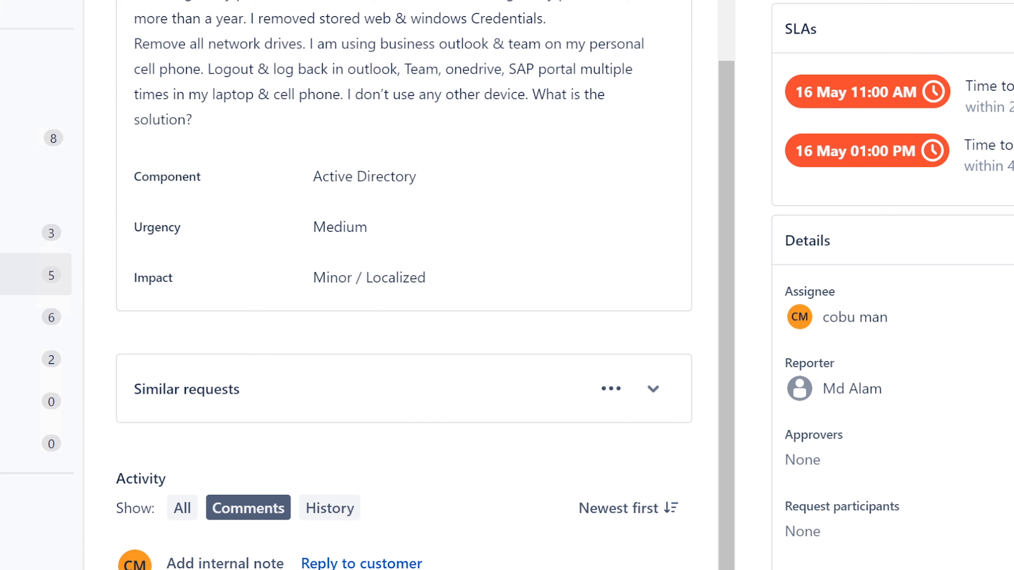
left_click_drag(411, 18, 548, 18)
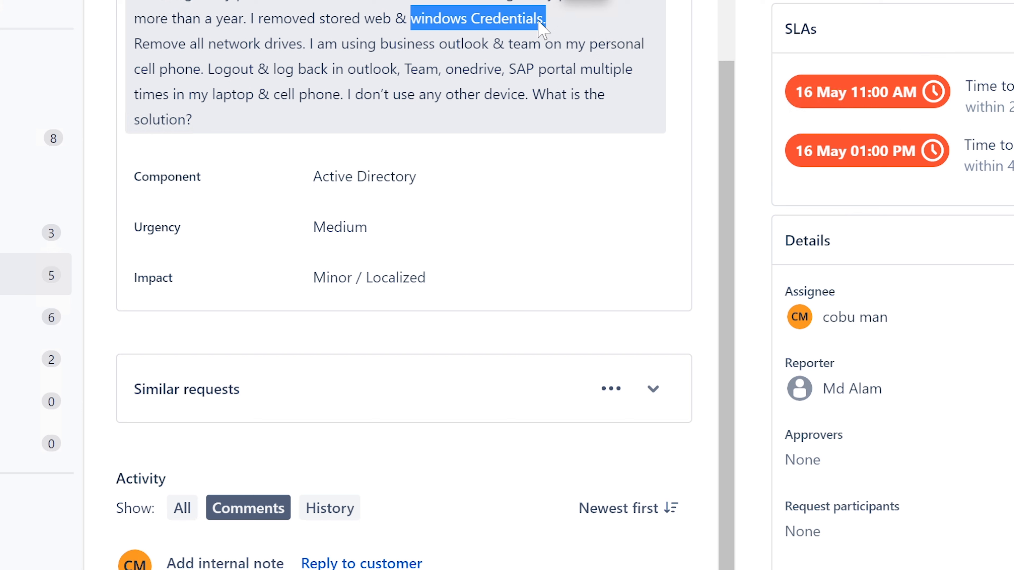
left_click(549, 18)
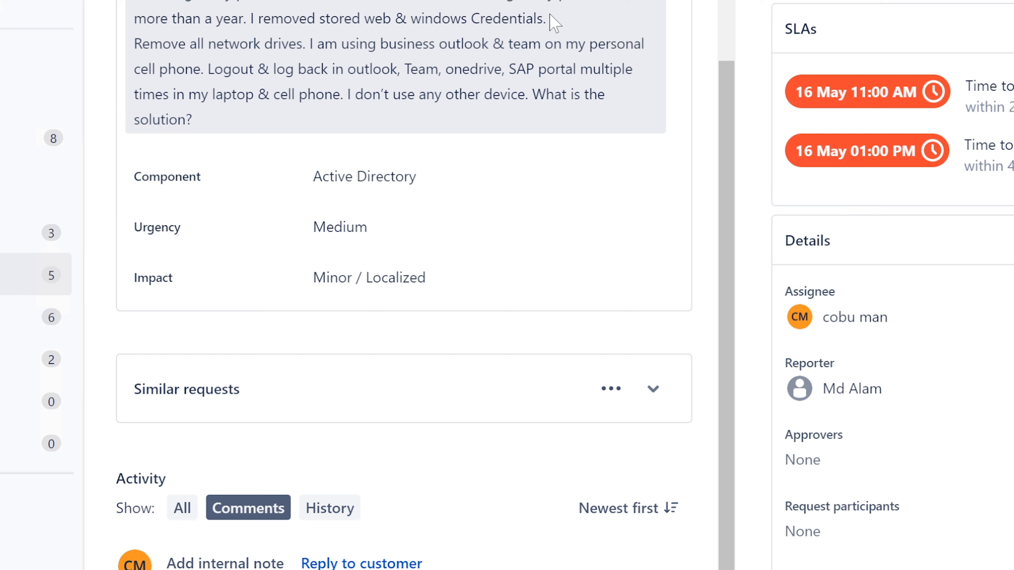
left_click_drag(549, 18, 411, 18)
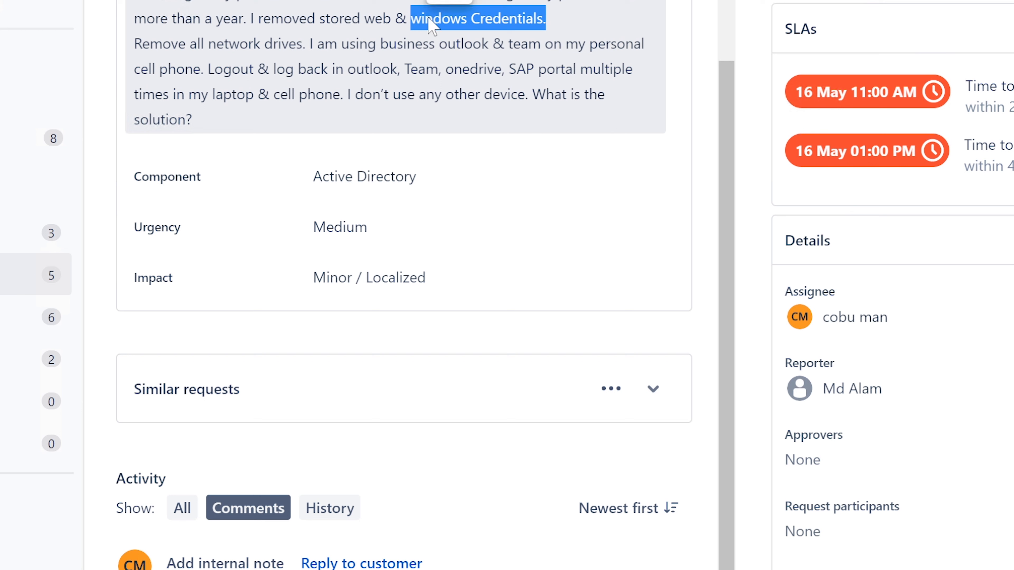
left_click(551, 17)
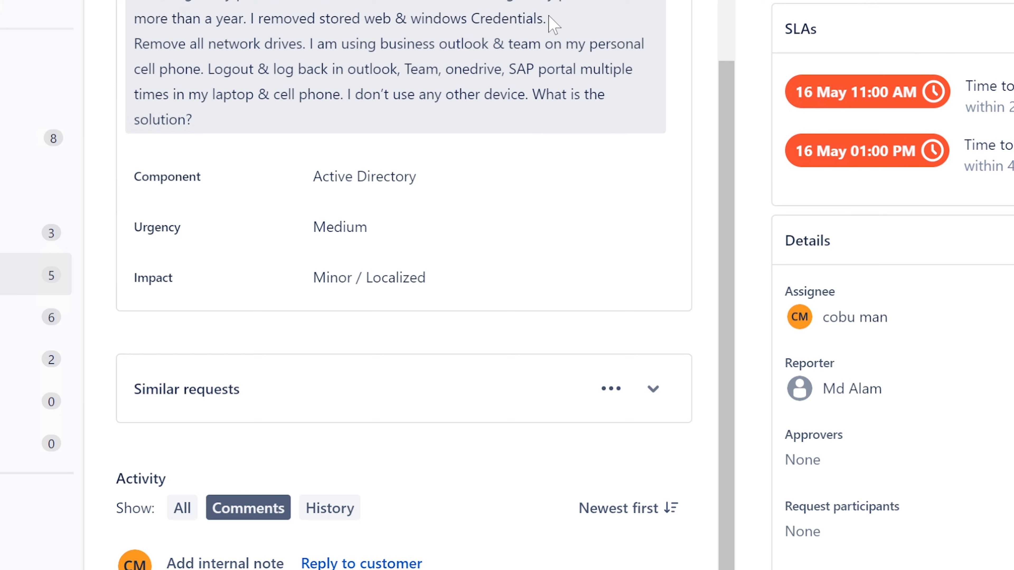
left_click_drag(549, 18, 411, 18)
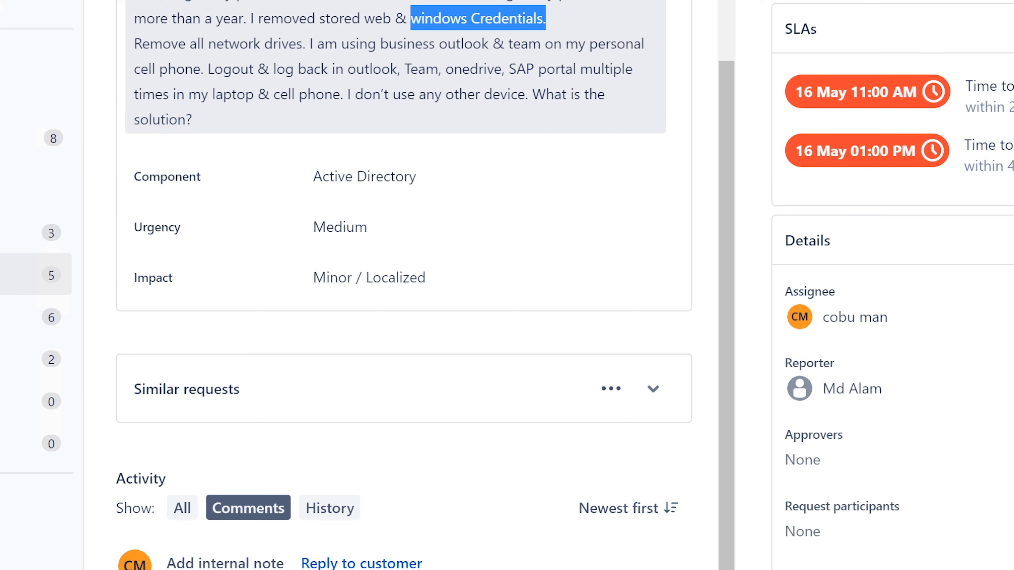
left_click(560, 17)
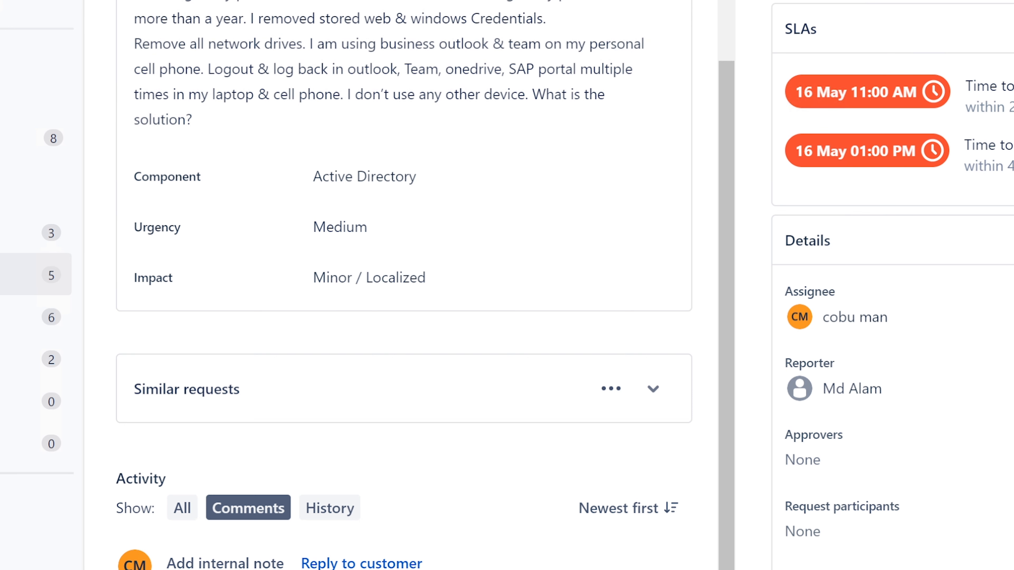
Select the login lines and lockout message in Notepad, then minimize it
key("alt+Tab")
key("Left")
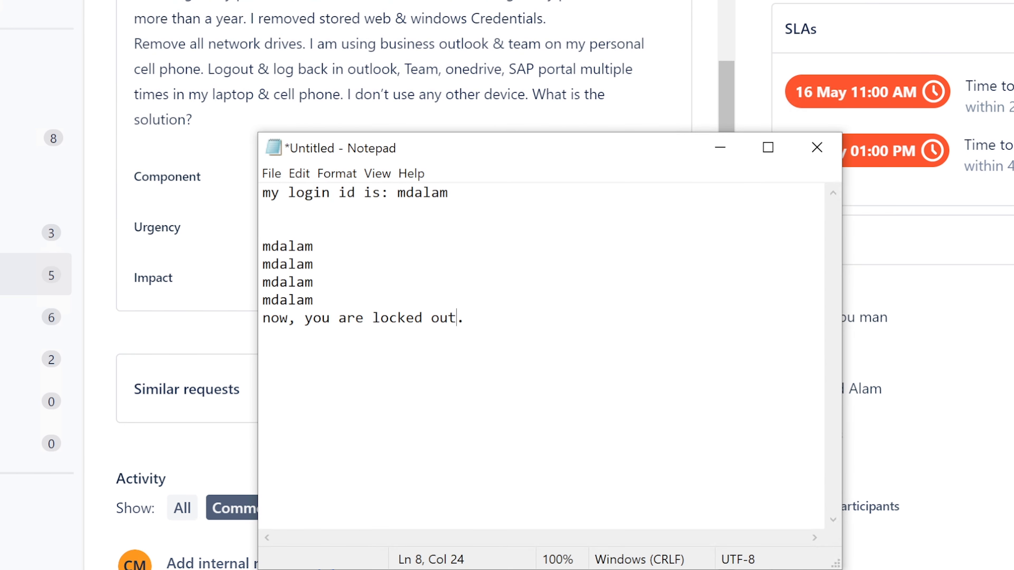
key("End")
key("shift+Up")
key("shift+Up")
key("shift+Up")
key("shift+Up")
key("shift+Home")
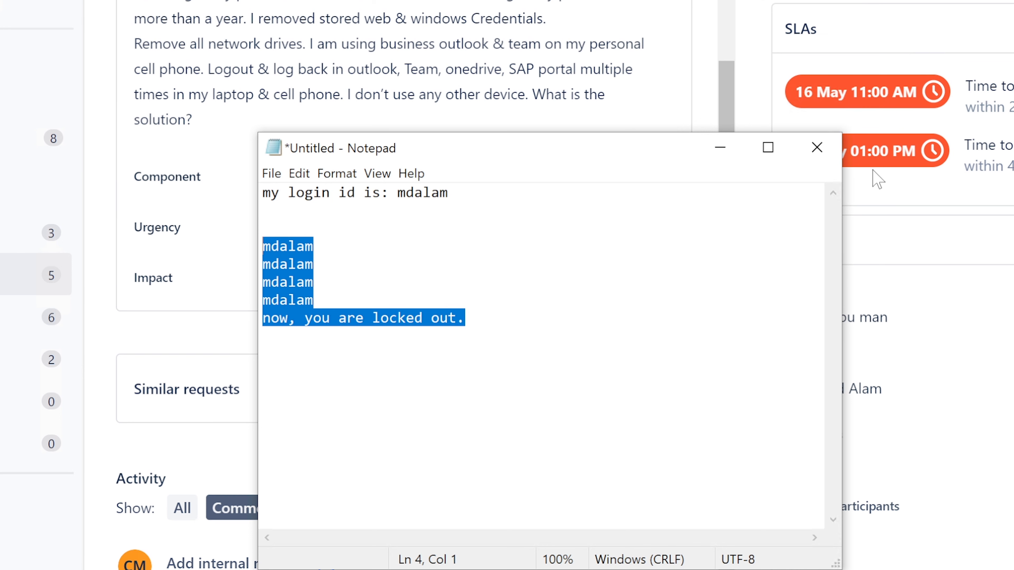
left_click(719, 148)
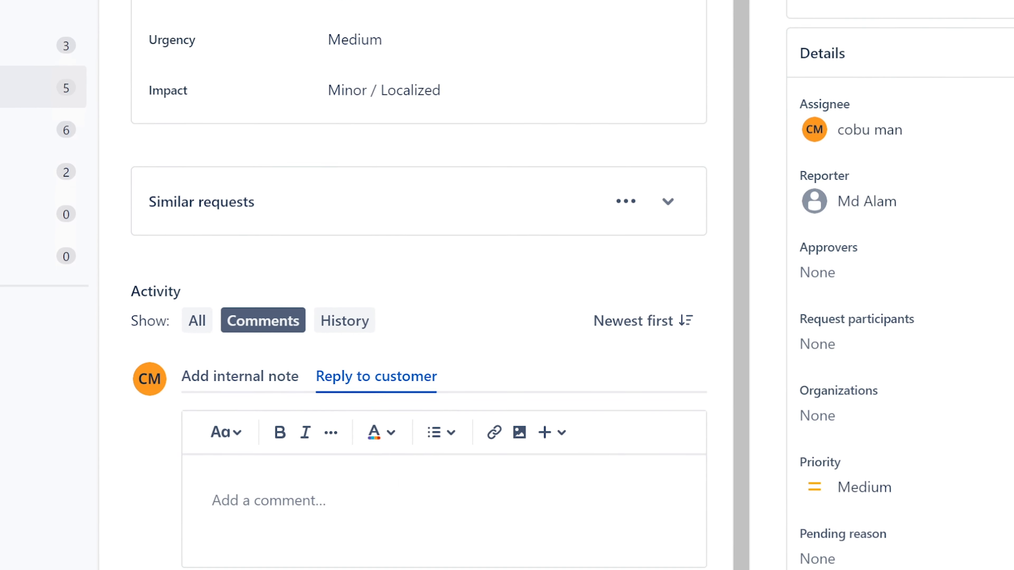
Start a customer reply suggesting a password change because passwords typically expire at some point
left_click(453, 459)
type("Hello")
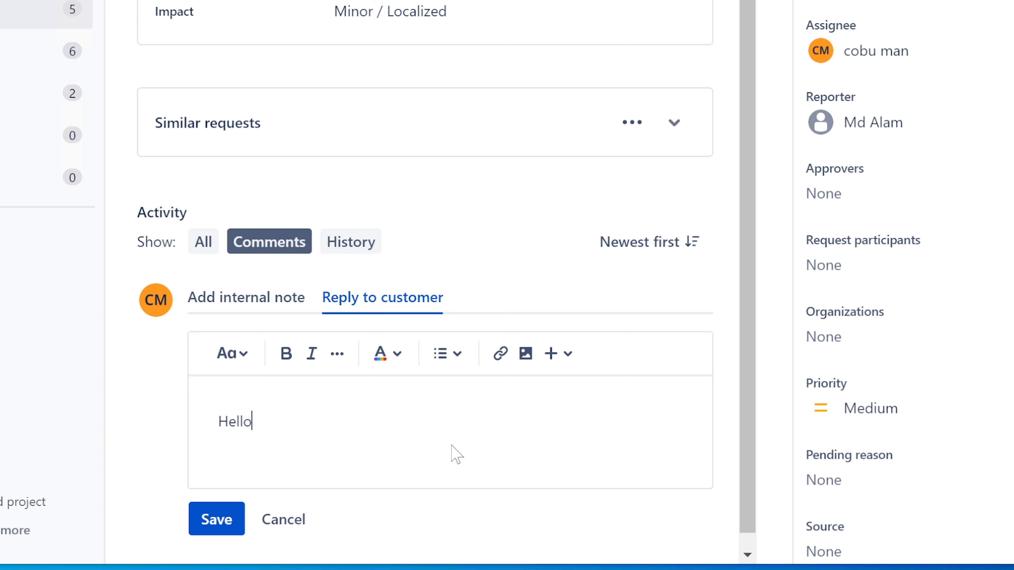
type(", I suggest you chang")
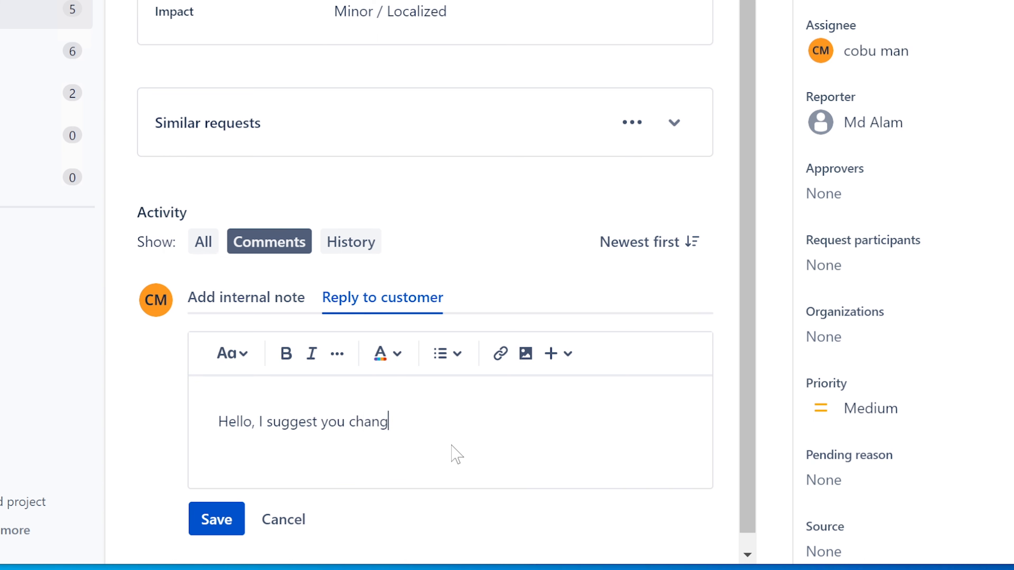
type("e your password.")
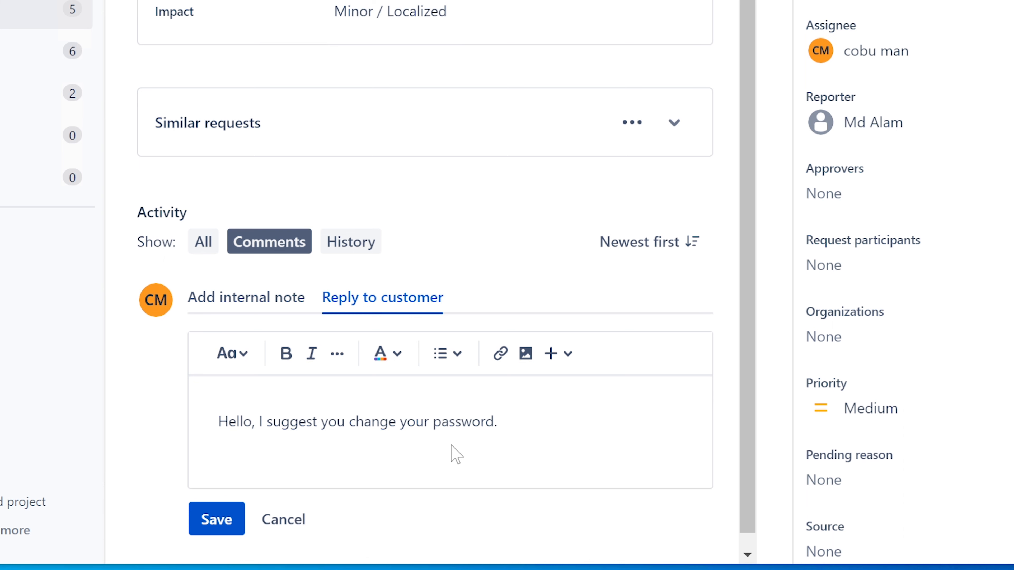
key("BackSpace")
type("because t")
type("ypically they re")
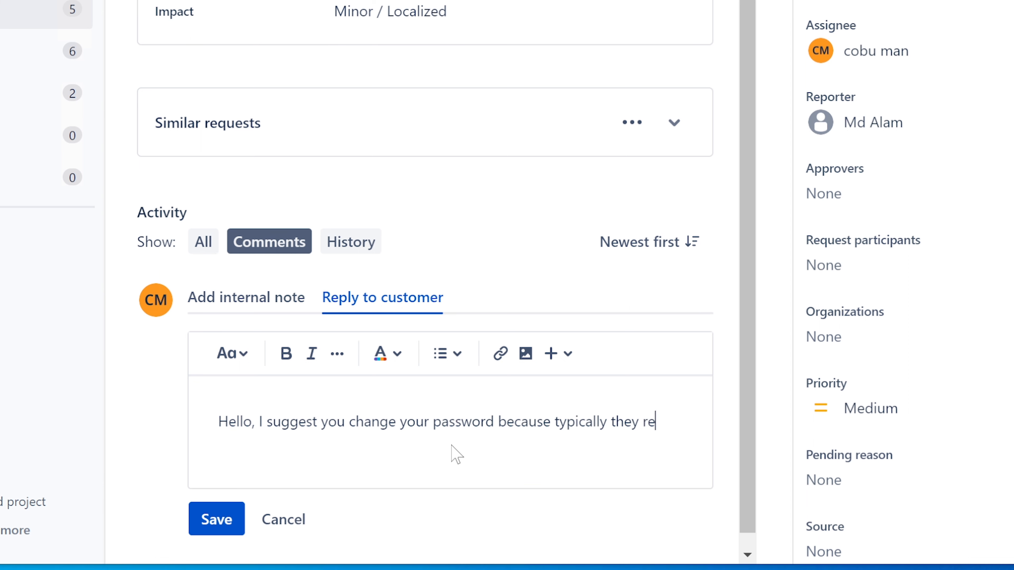
key("BackSpace")
key("BackSpace")
type("expire at some point. ")
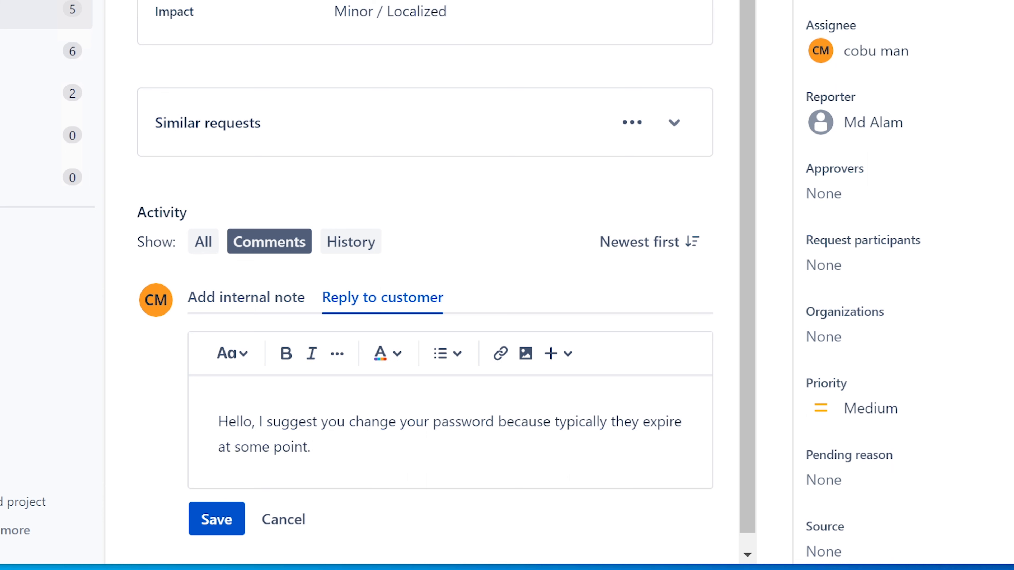
type("Make sure they")
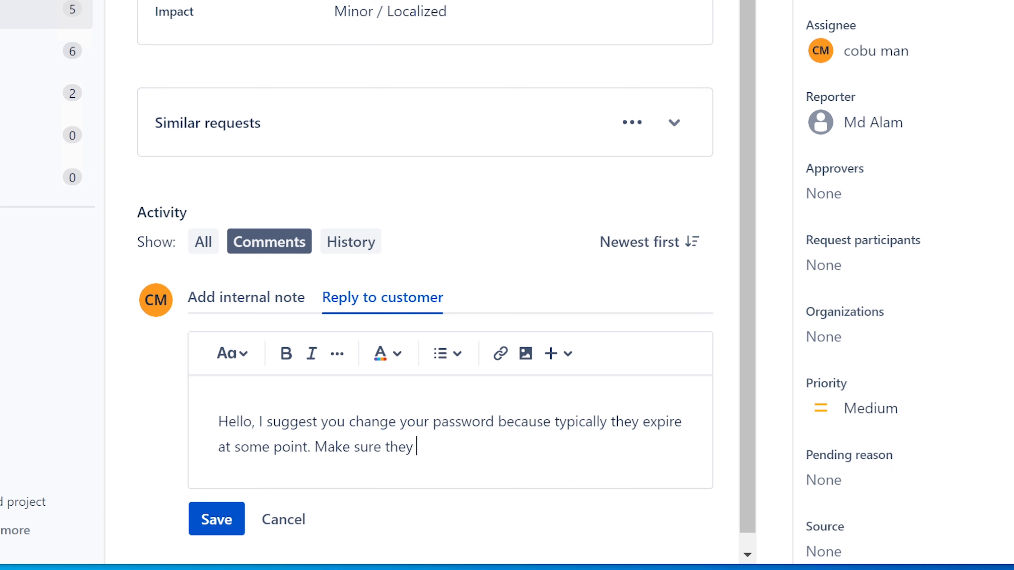
Add a sentence asking them to make sure the credential manager uses the new password
key("BackSpace")
type("ne")
key("BackSpace")
type("w up")
key("BackSpace")
key("BackSpace")
type("passwor")
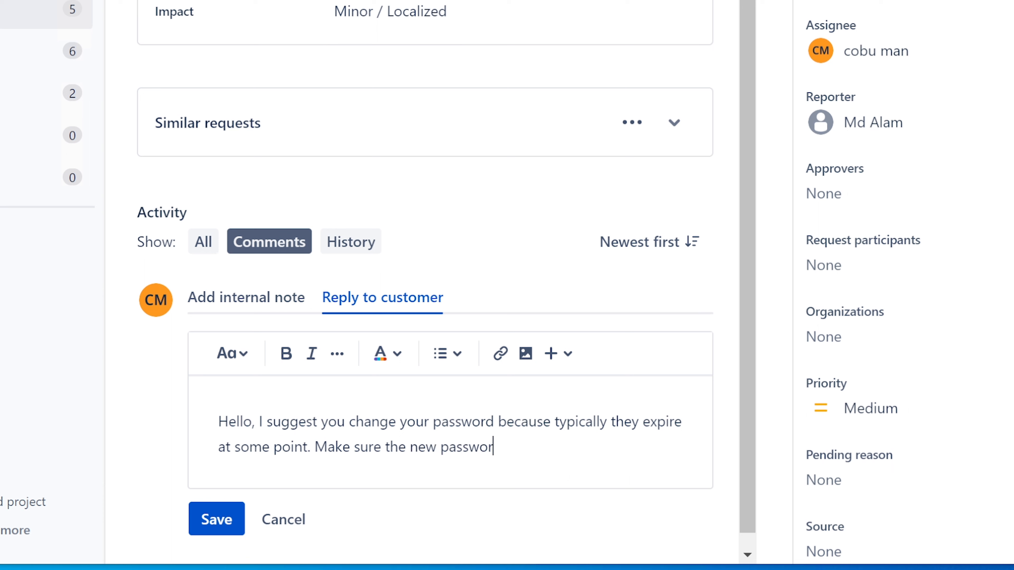
type("d is bien")
key("BackSpace")
key("BackSpace")
key("BackSpace")
type("eing used t")
key("BackSpace")
type("by ")
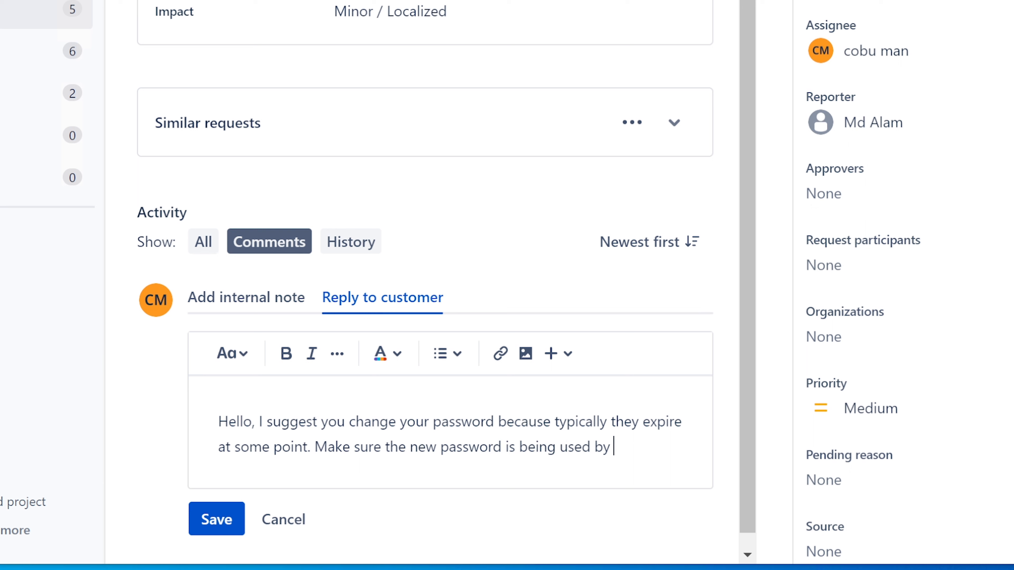
type("the creedi")
key("BackSpace")
type("entia")
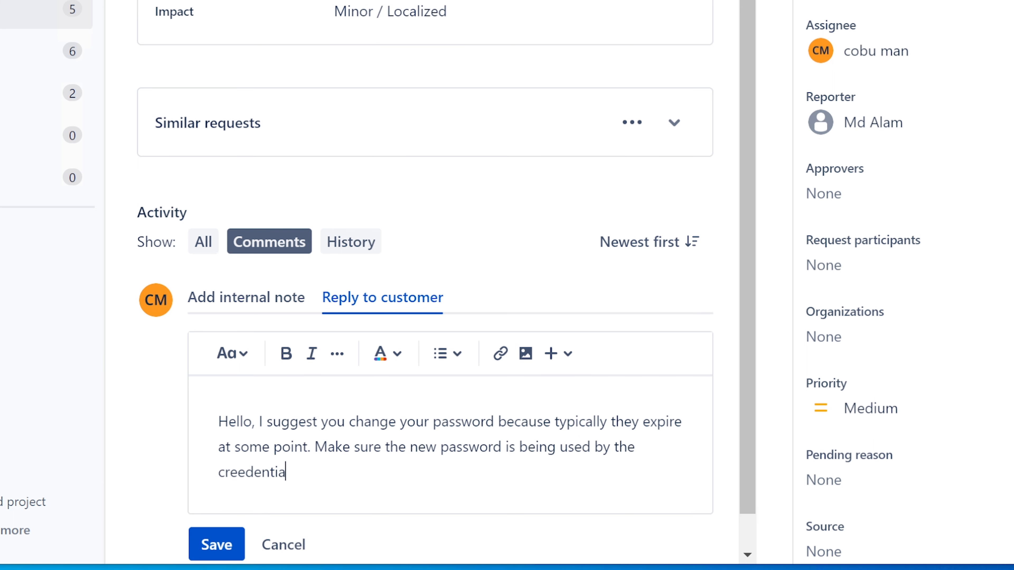
type("l manager.")
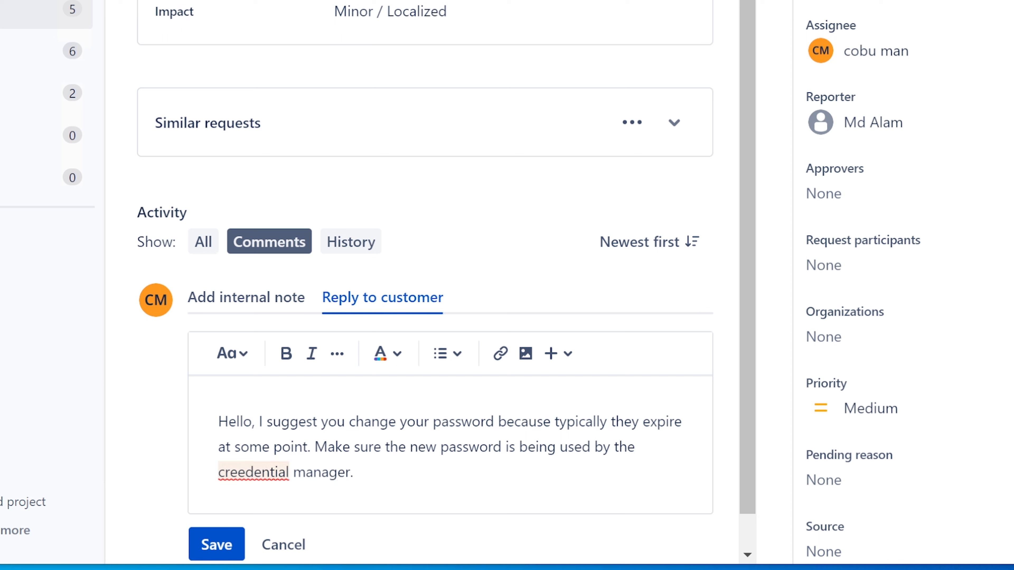
Correct the misspelled 'creedential' to 'credential' using the spelling suggestion
right_click(271, 471)
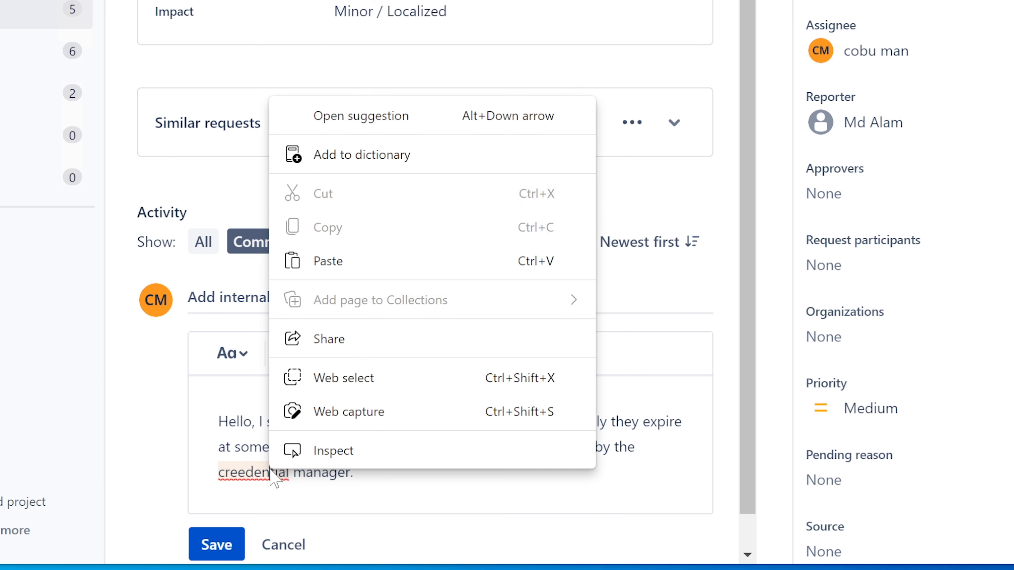
left_click(255, 471)
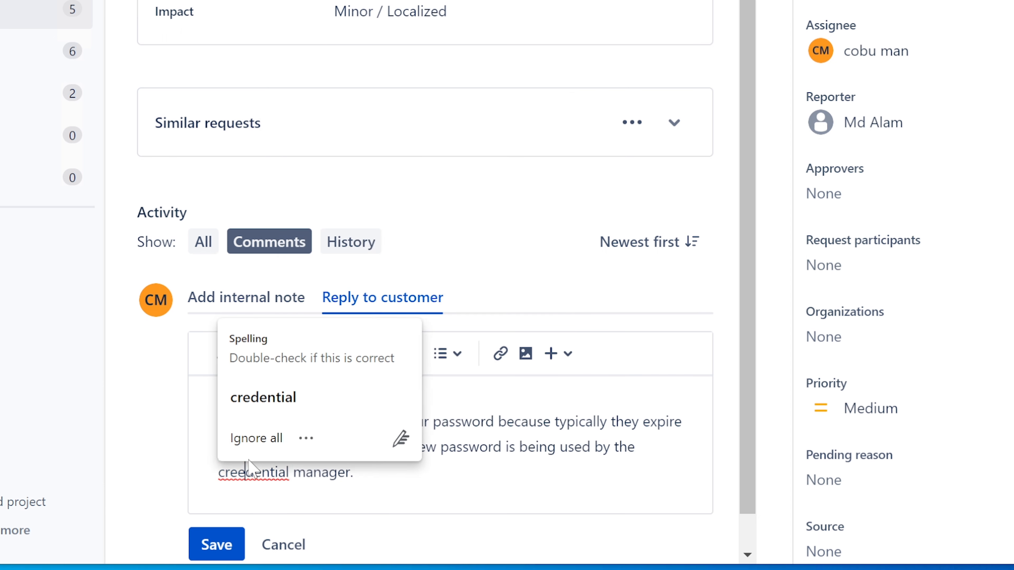
left_click(282, 395)
Add the agent's first name as a sign-off at the end of the reply
left_click(346, 472)
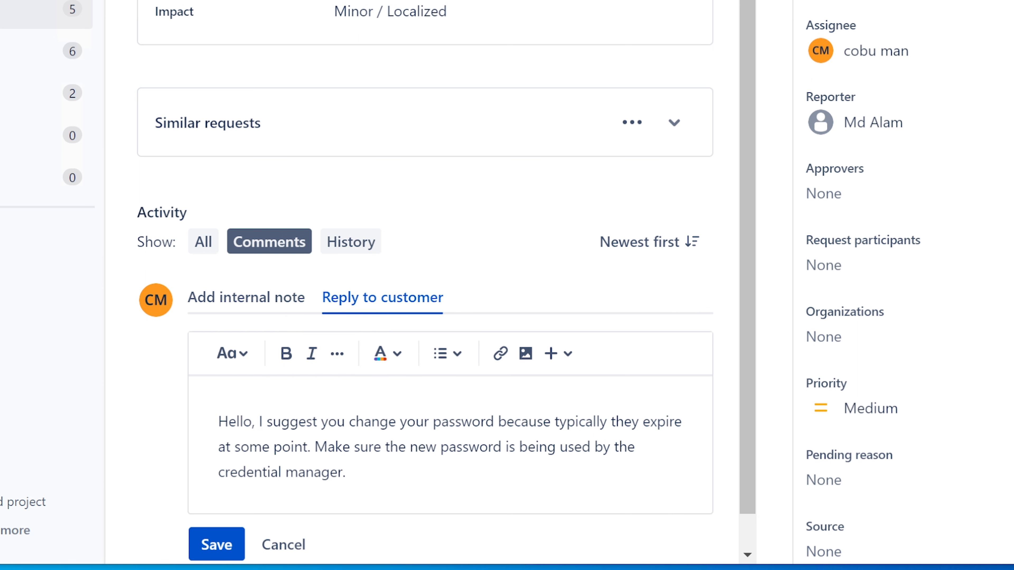
type("Ervin")
left_click(346, 472)
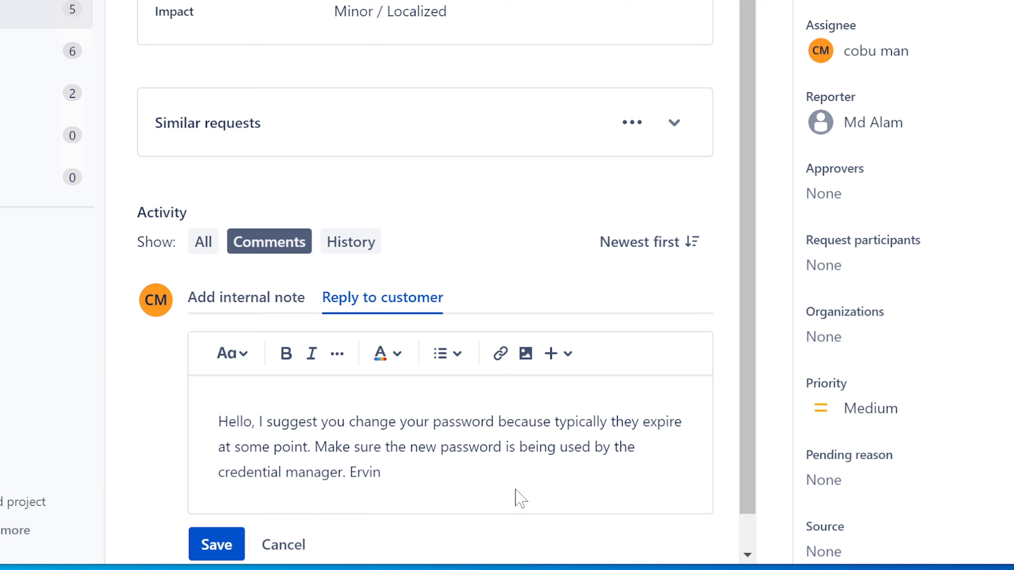
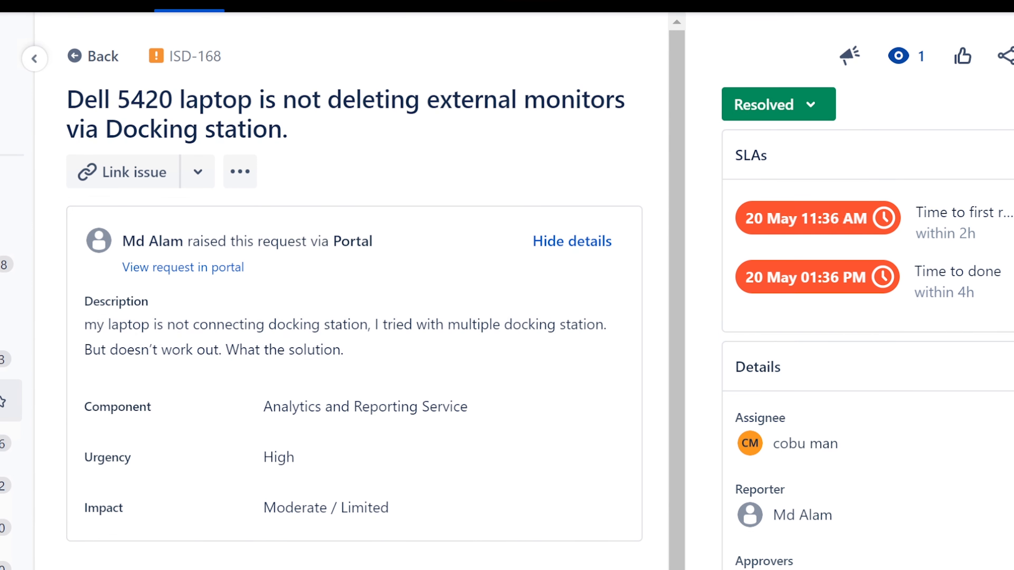
Open ISD-169 from the Unassigned issues queue and use Assign to me
left_click(3, 400)
left_click(396, 209)
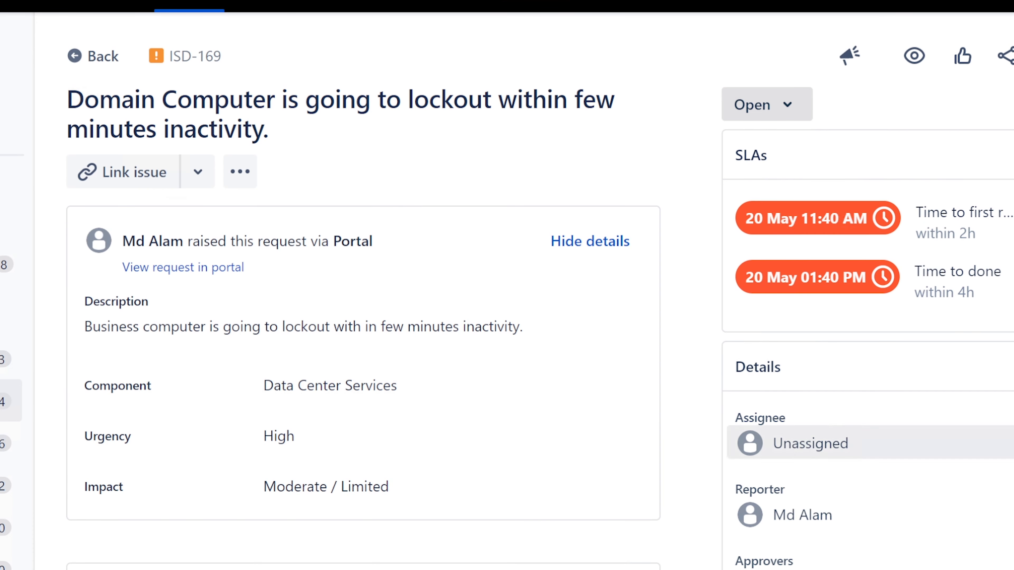
left_click(838, 443)
left_click(846, 508)
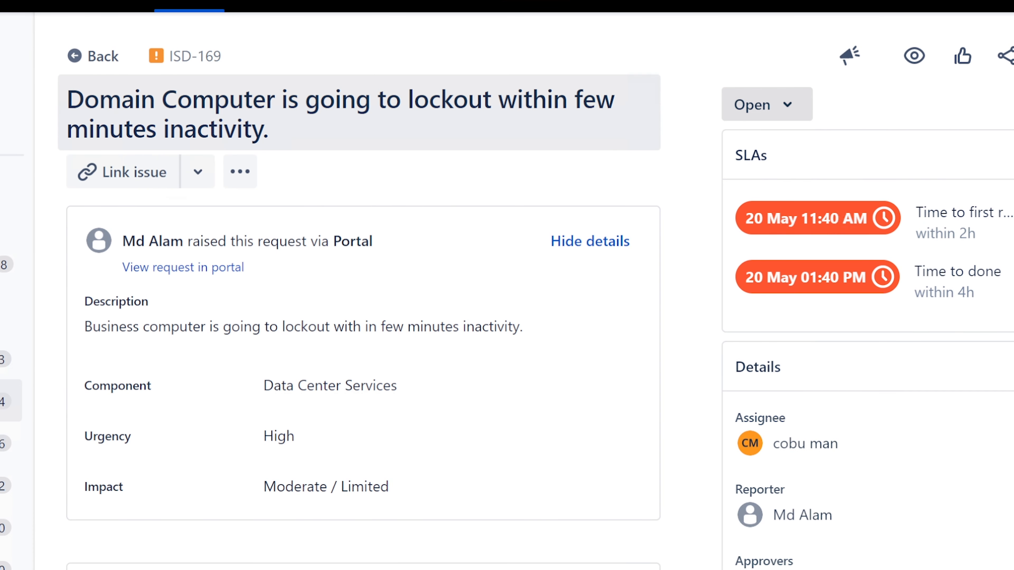
Read through the ISD-169 title and description about the computer locking out
left_click_drag(67, 99, 361, 133)
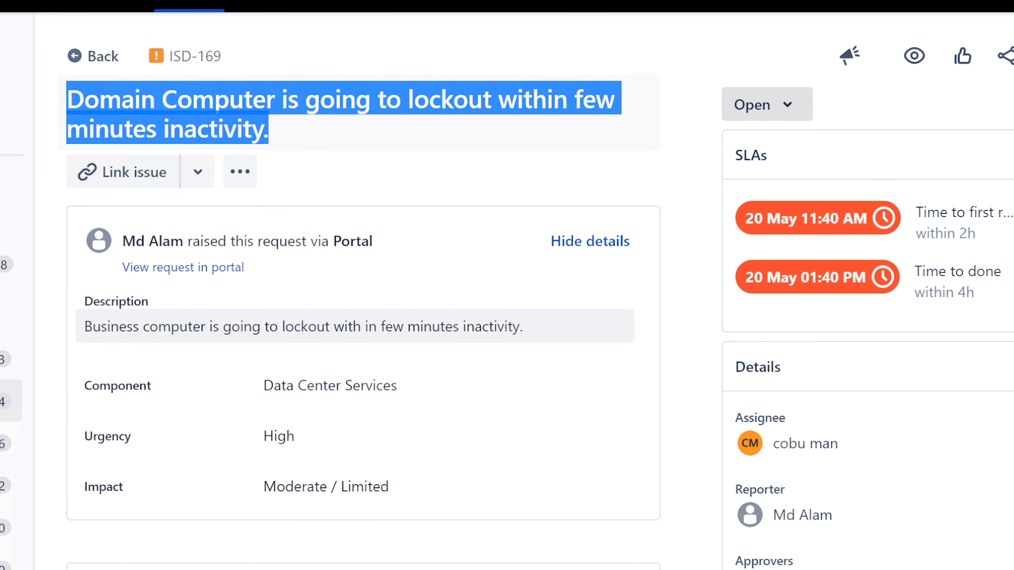
left_click(85, 326)
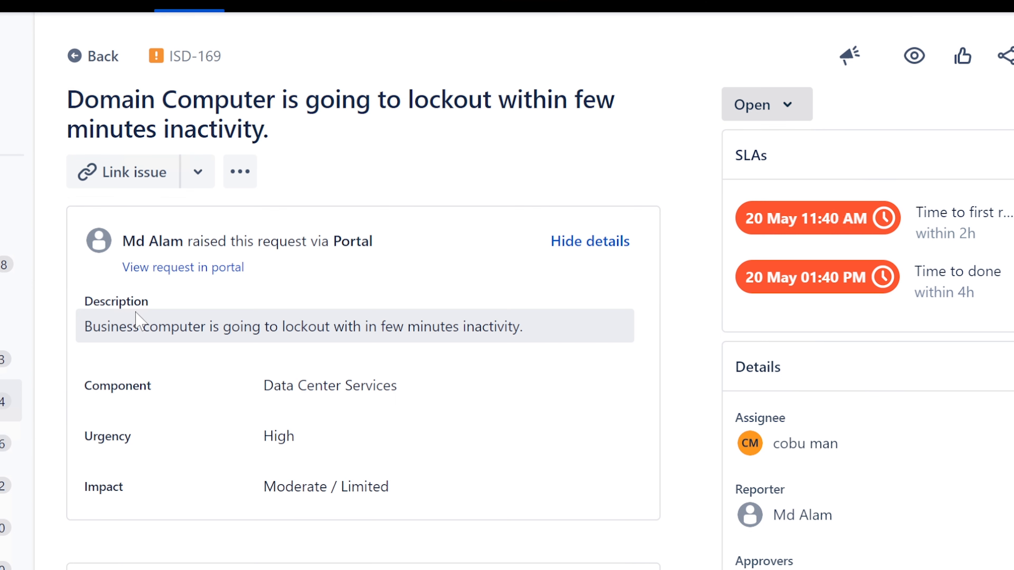
scroll(291, 447, "down", 2)
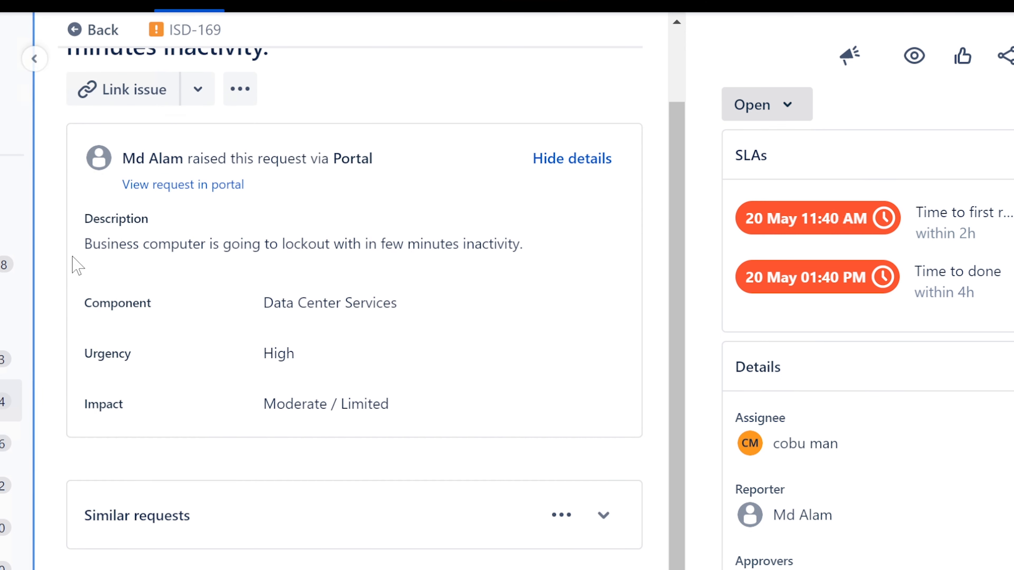
left_click_drag(83, 245, 554, 249)
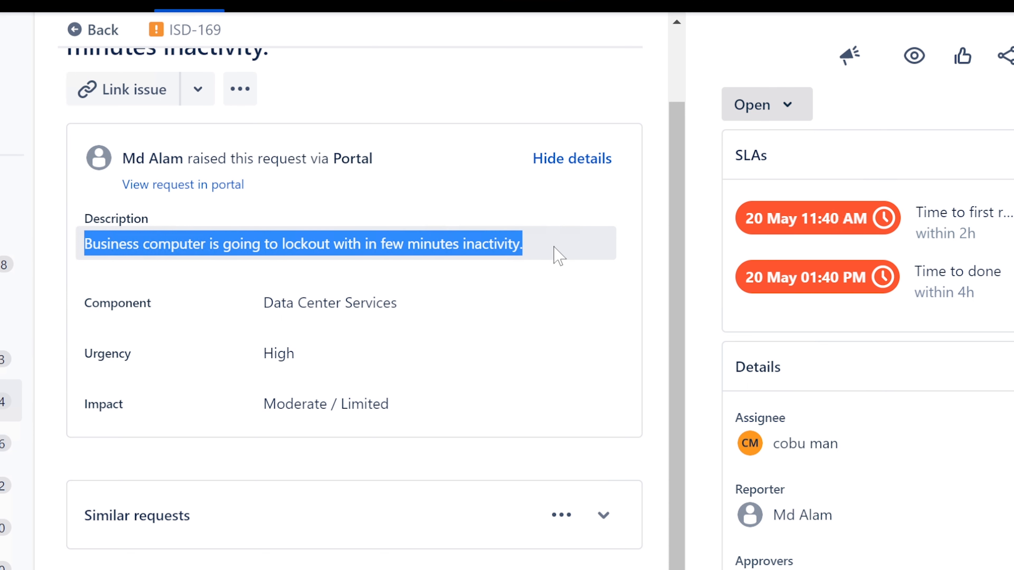
left_click(559, 275)
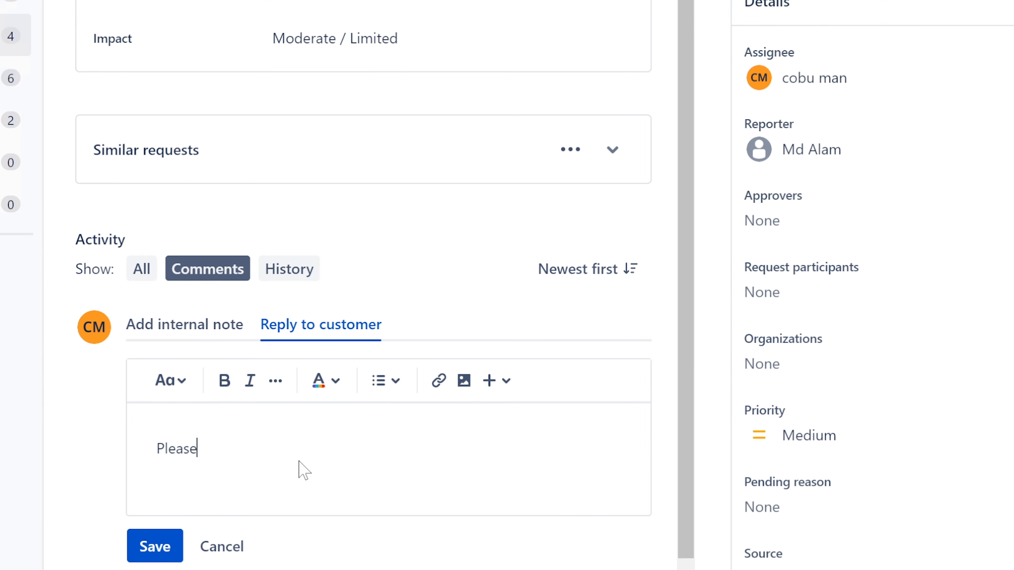
Save the reply 'Please refer to other ticket about computer lockout.', signed with the agent's first name
type("refer to tic")
key("BackSpace")
key("BackSpace")
key("BackSpace")
type("other ticket about ")
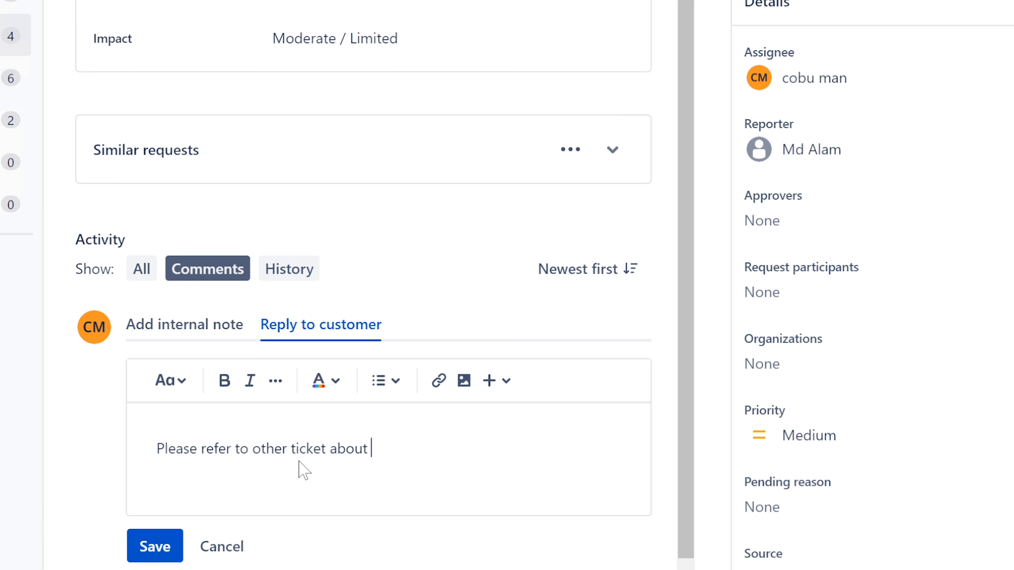
type("computer lock ou")
key("BackSpace")
key("BackSpace")
key("BackSpace")
type("out. ERvin")
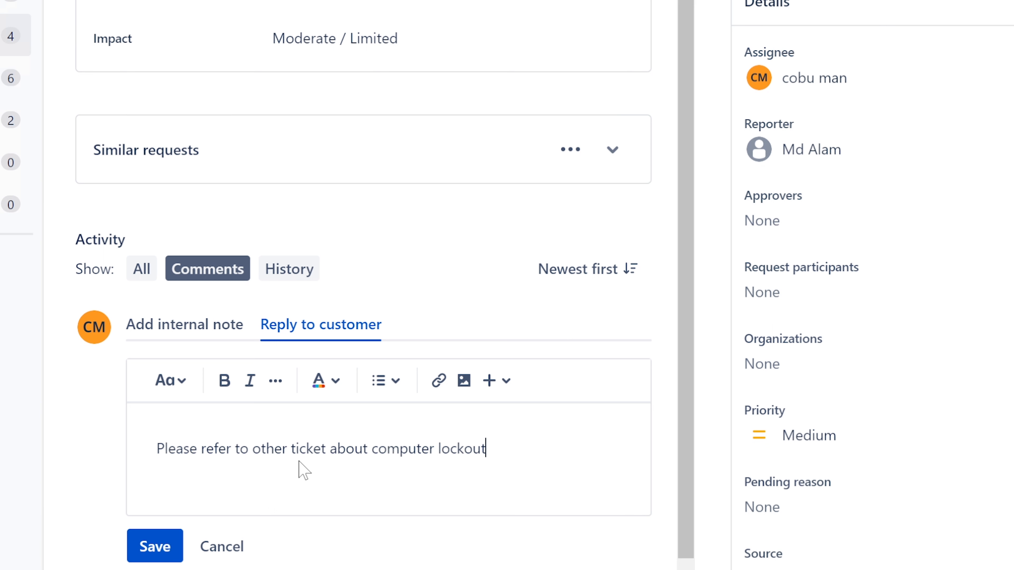
key("BackSpace")
key("BackSpace")
key("BackSpace")
key("BackSpace")
type("rvin")
left_click(138, 549)
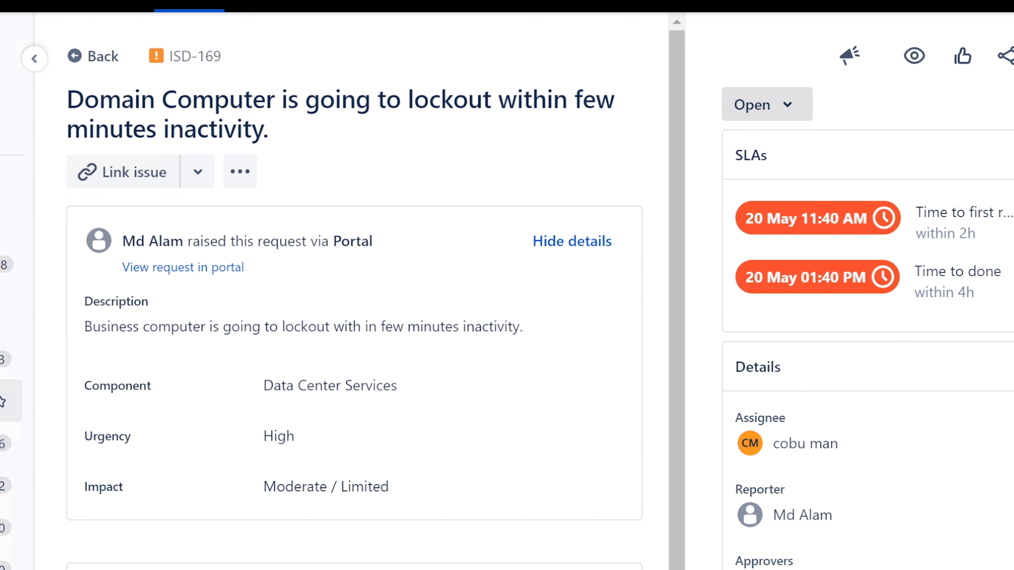
Open ISD-170 from the Unassigned issues queue and use Assign to me
left_click(4, 401)
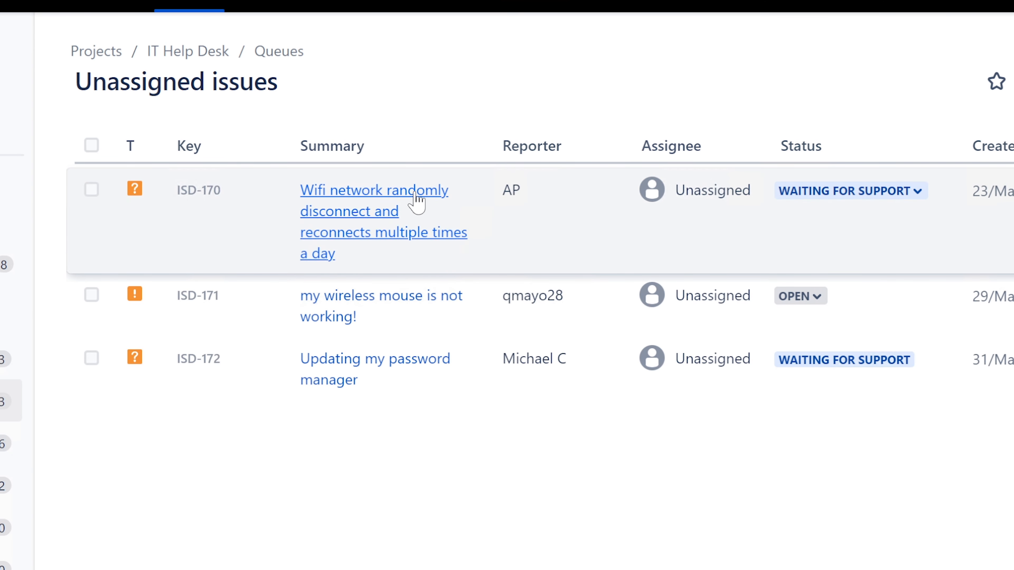
left_click(415, 200)
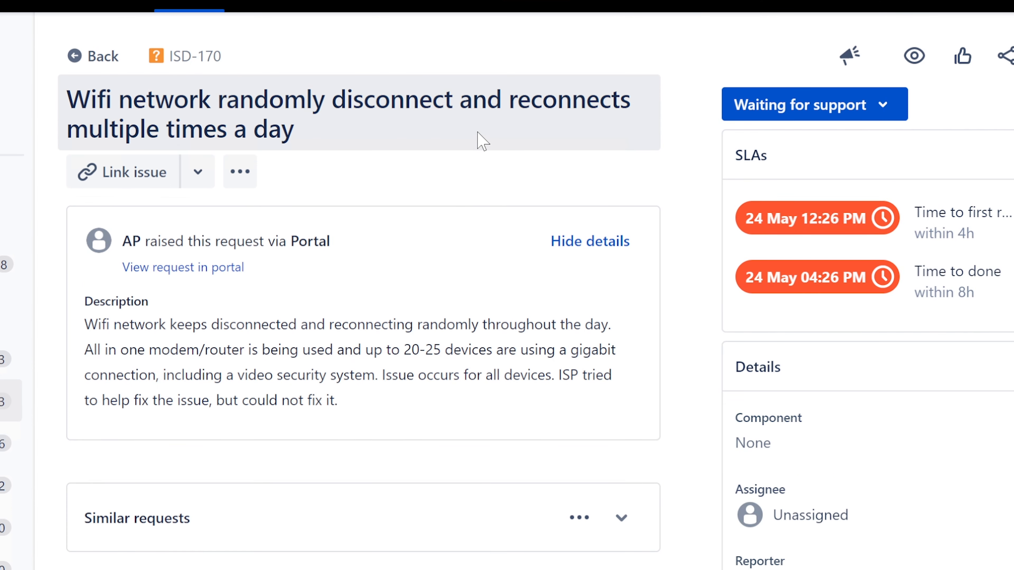
left_click(814, 516)
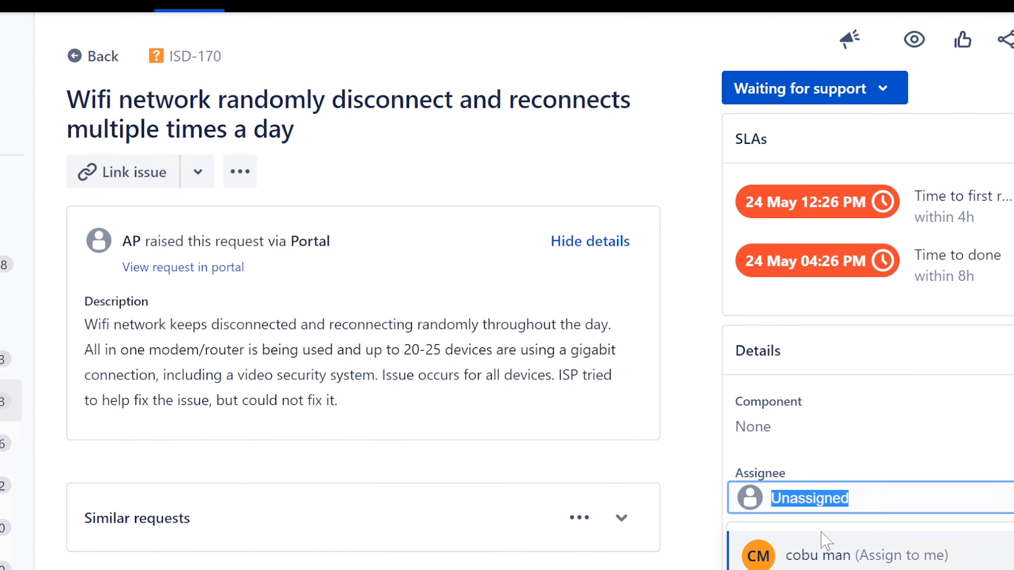
left_click(824, 551)
Read the ISD-170 title and description, including the modem/router sentence
left_click_drag(67, 100, 360, 117)
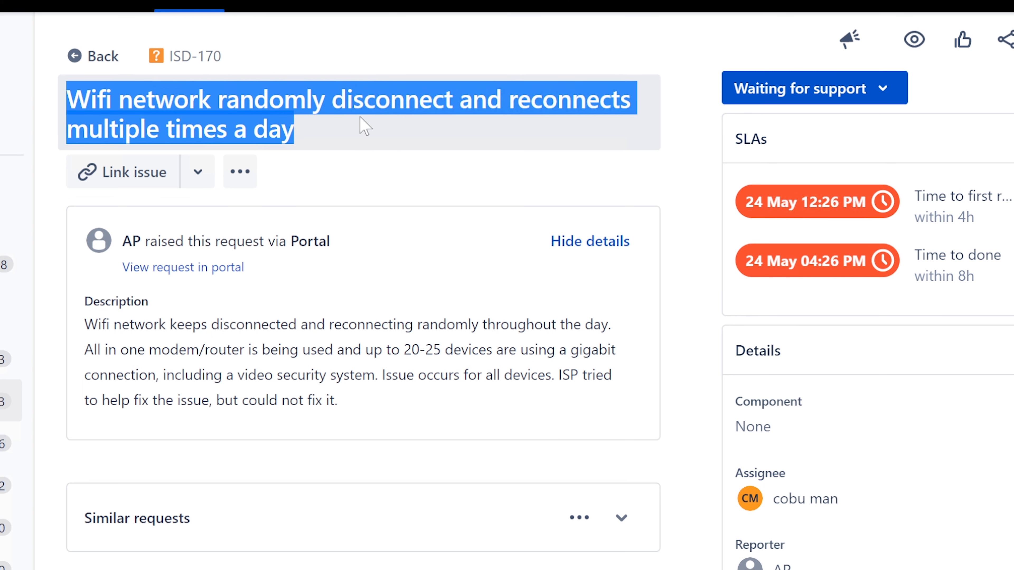
left_click(82, 328)
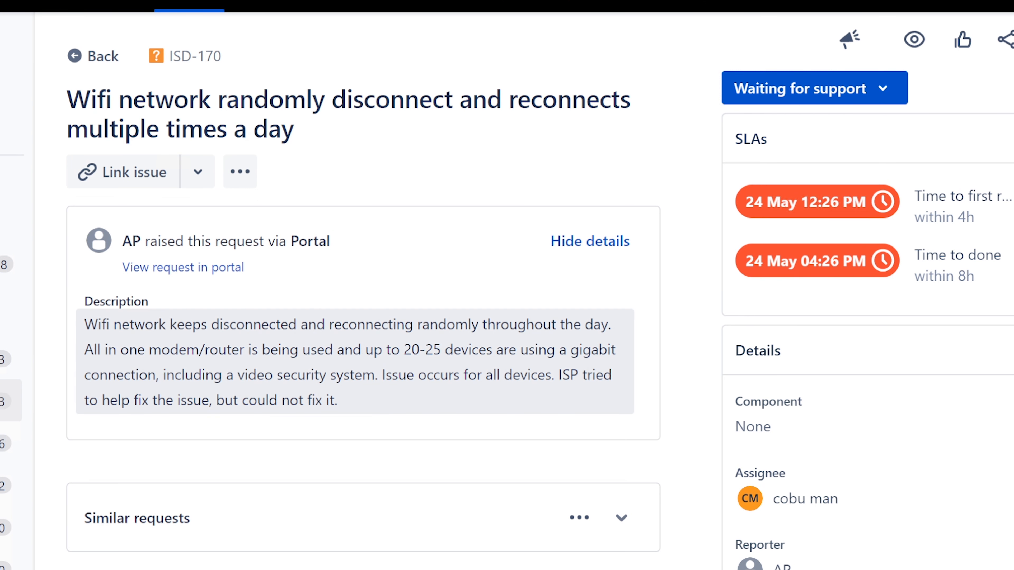
left_click_drag(81, 325, 612, 324)
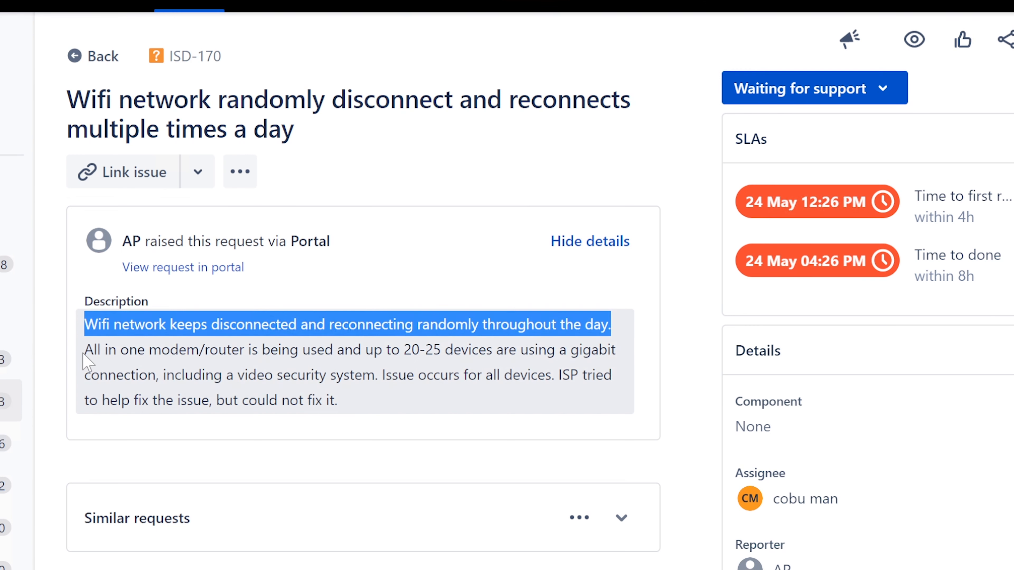
left_click(88, 361)
left_click_drag(84, 351, 585, 401)
left_click(386, 375)
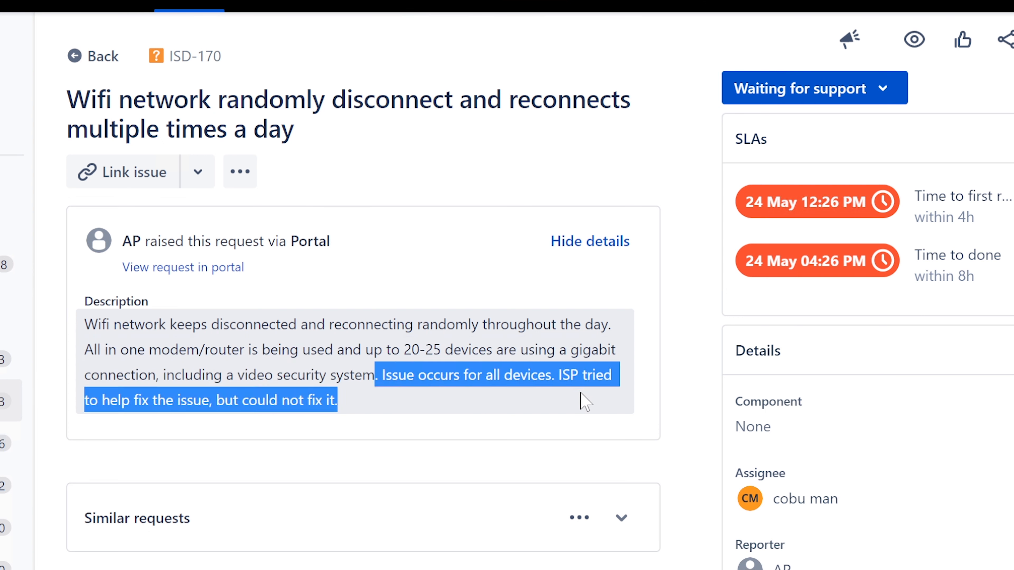
left_click(347, 400)
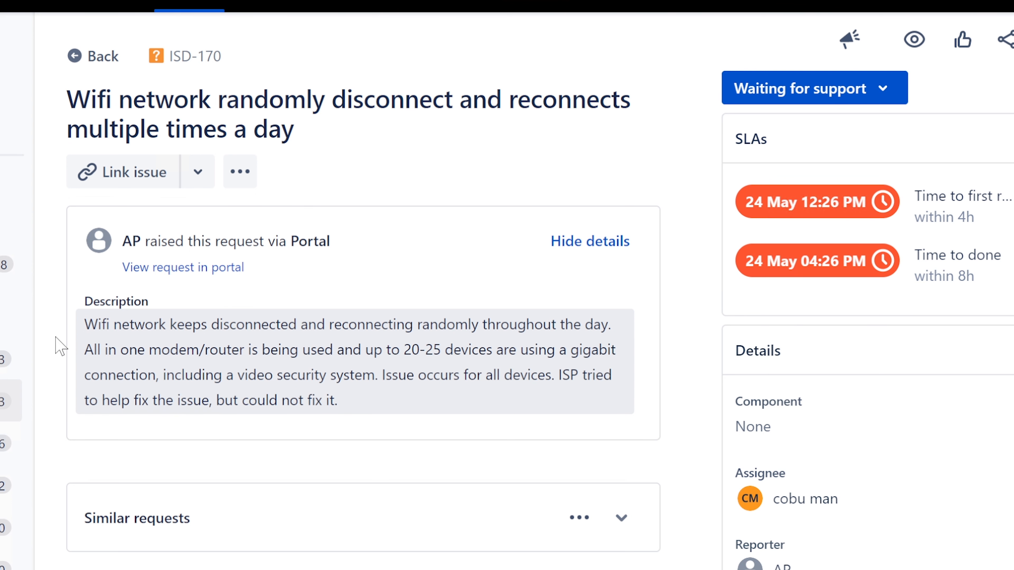
left_click_drag(85, 350, 447, 358)
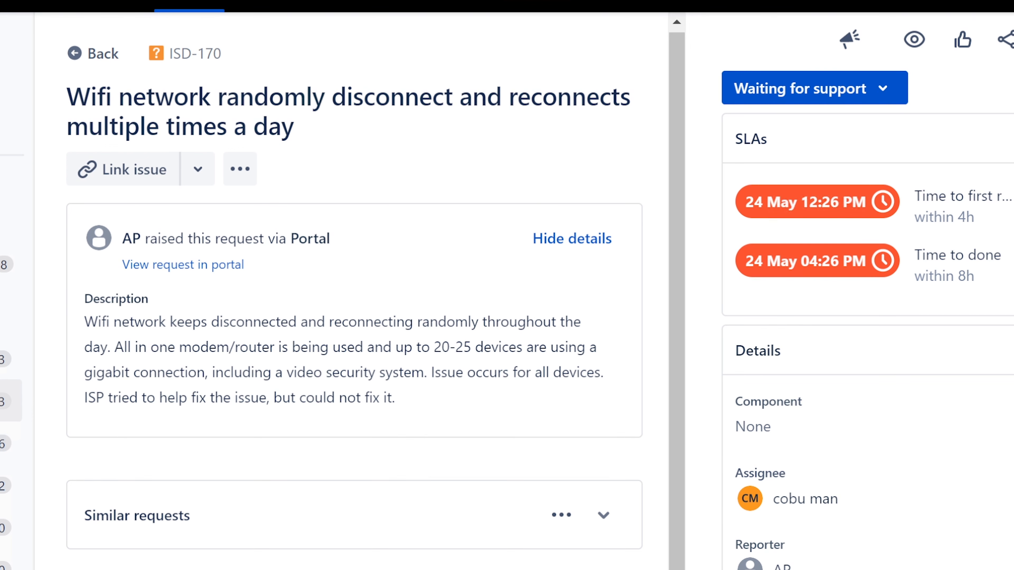
Start the reply with a greeting about the wifi issue and 'Please follow below steps.'
type("Hello, this is ")
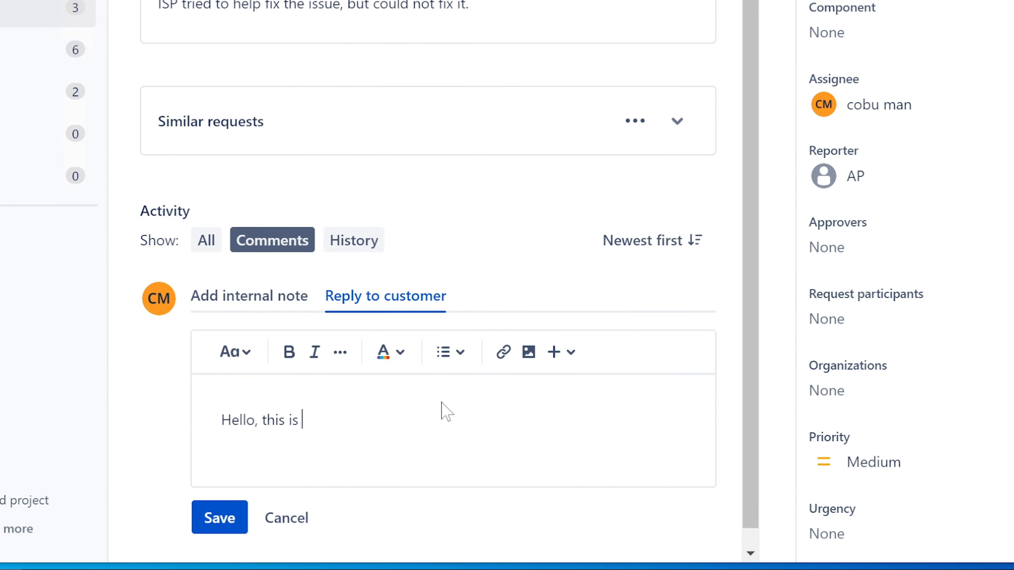
type("Ervin with P")
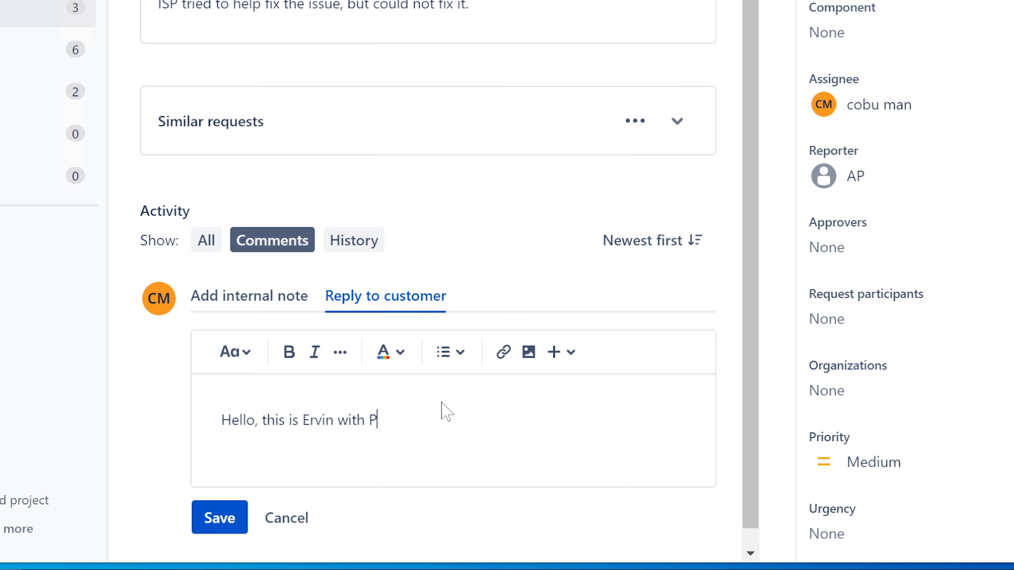
type("c support. I have your ticket ab ou")
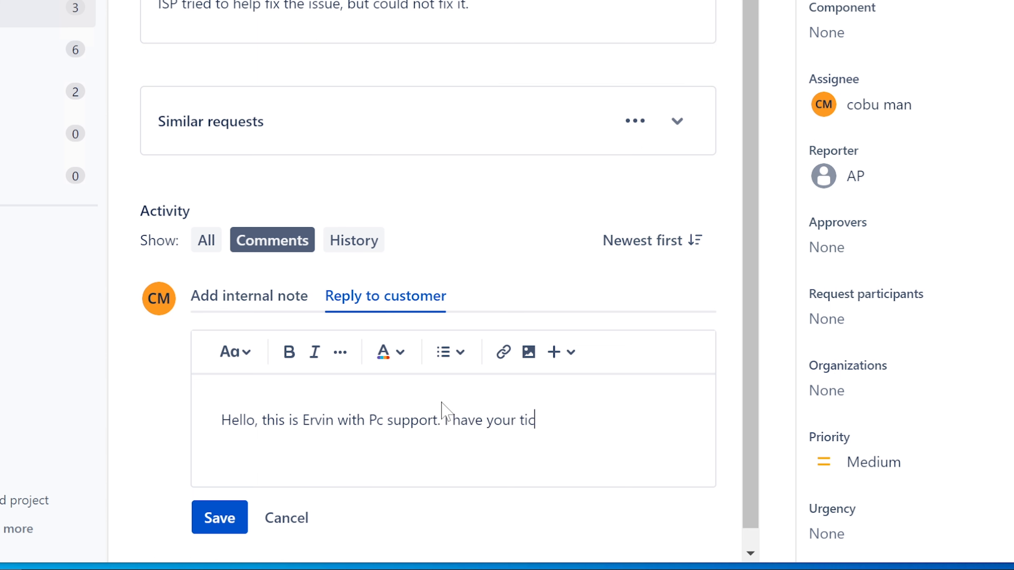
key("BackSpace")
key("BackSpace")
type("out wifi i")
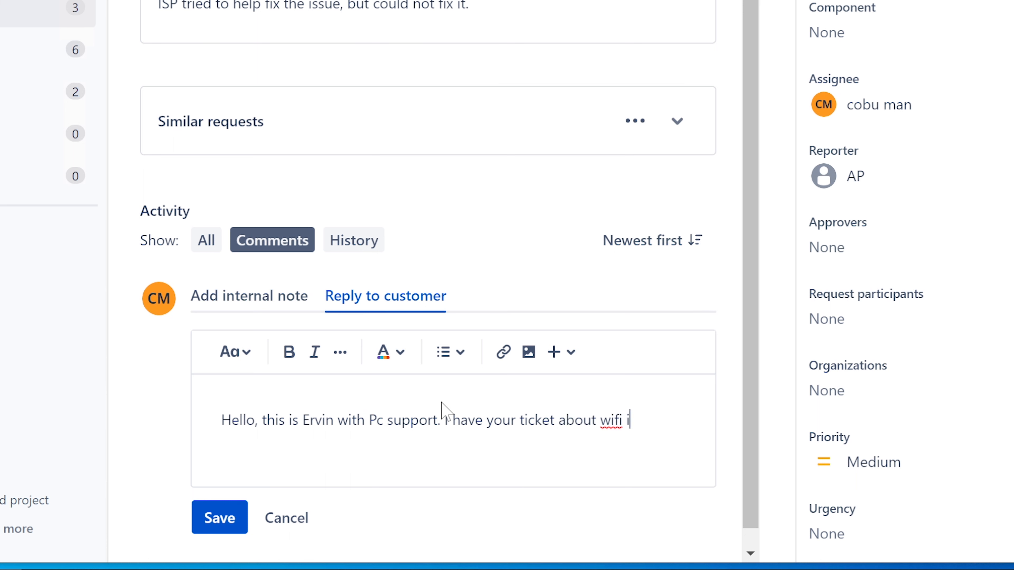
type("ssue.")
key("Return")
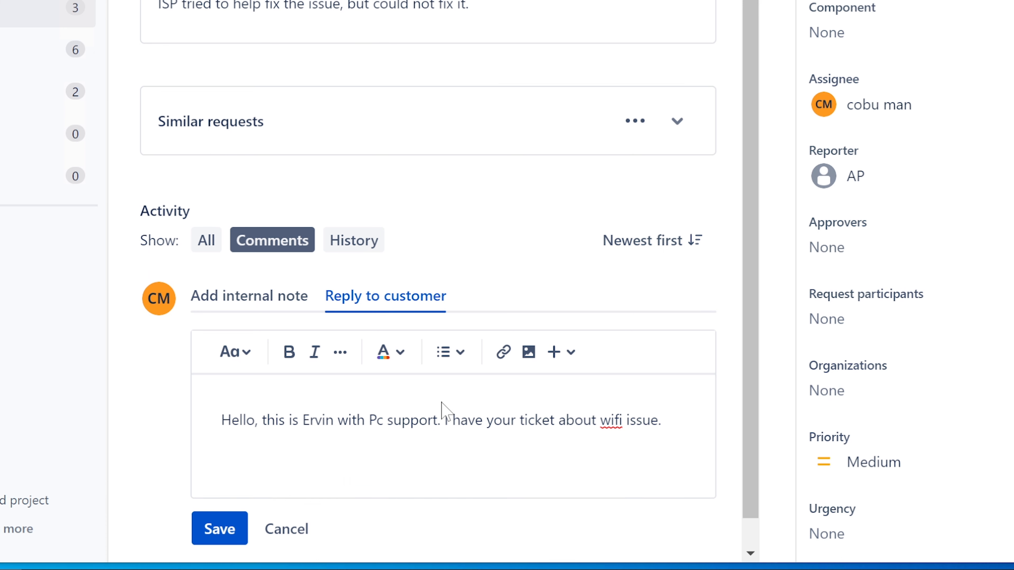
type("S")
key("BackSpace")
type("Please follow belo")
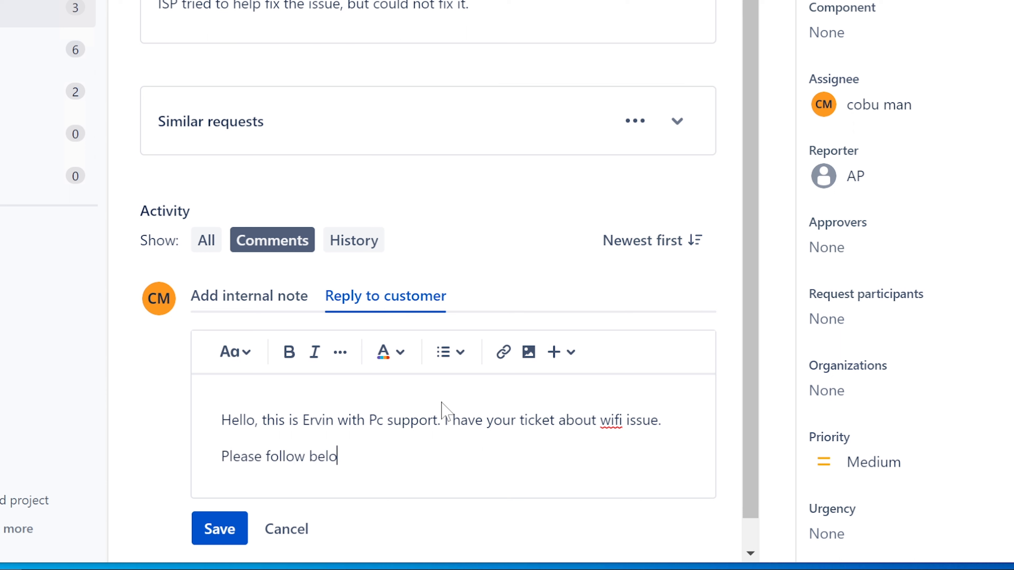
type("w steps.")
key("Return")
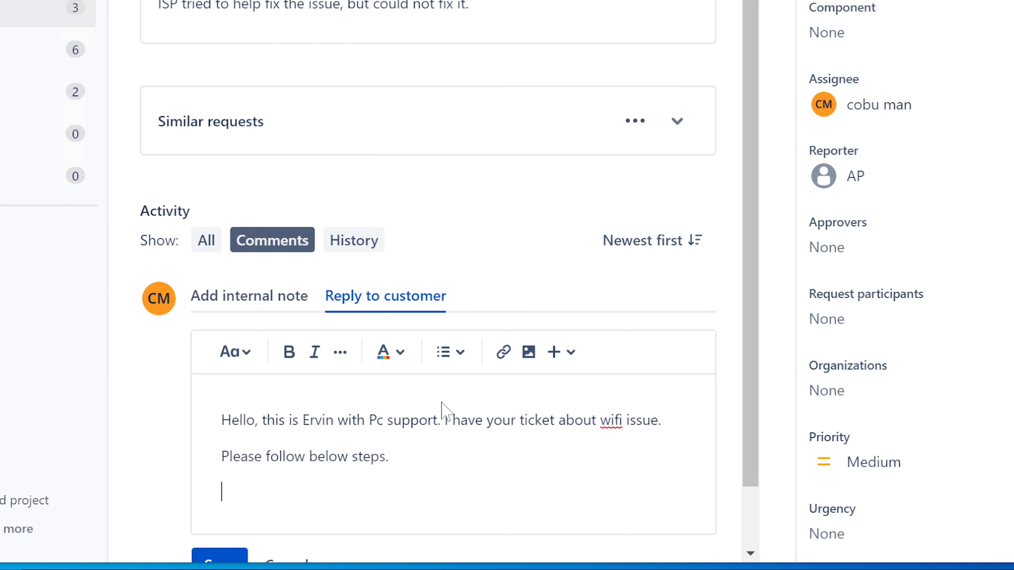
Add step 1 'Test signal strength and bandwidth.', correcting the spelling of strength
type("1. ")
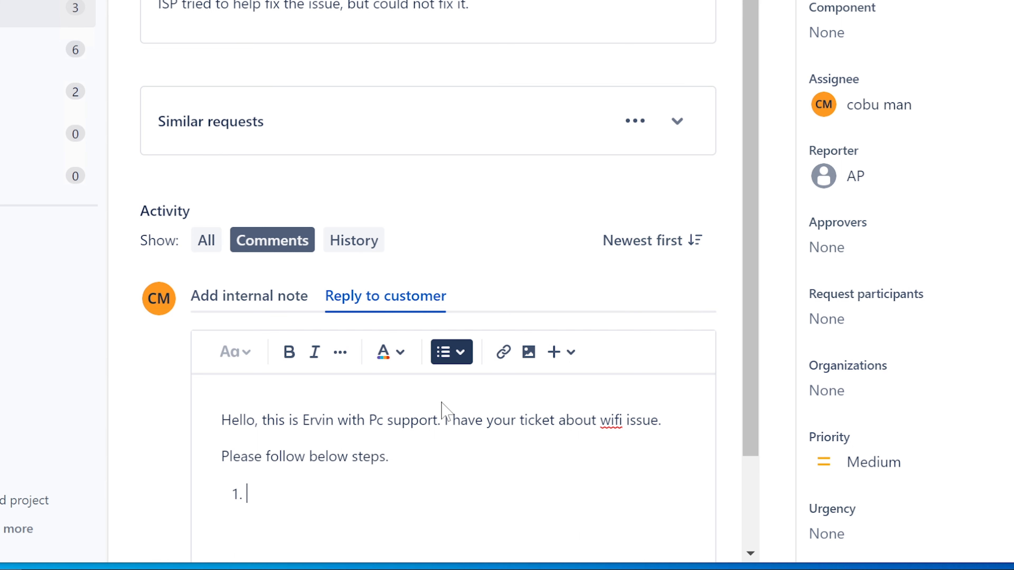
type("test")
key("BackSpace")
key("BackSpace")
key("BackSpace")
key("BackSpace")
type("Test signal s")
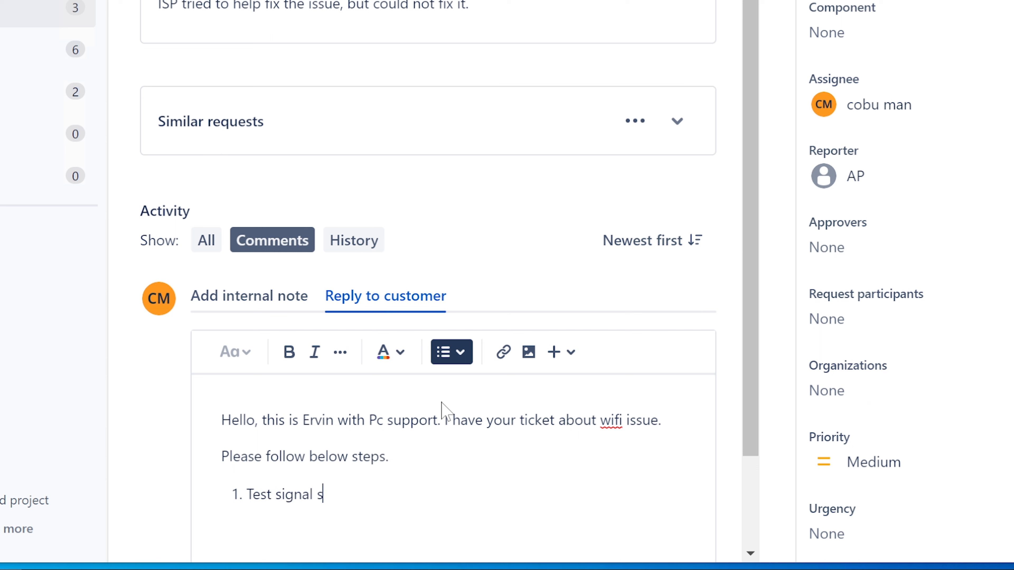
type("trenght and ")
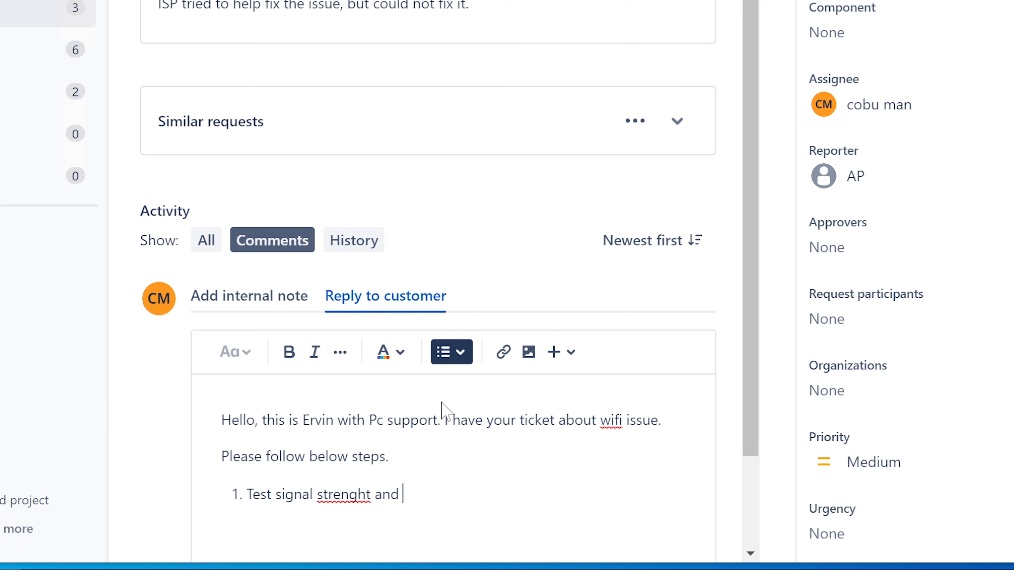
type("bandwidh")
key("BackSpace")
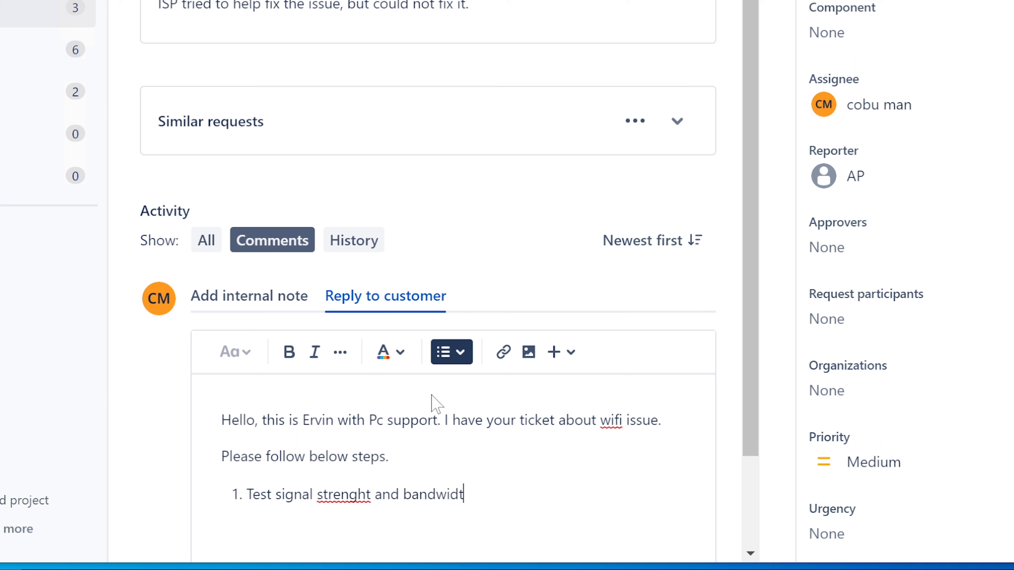
type("h")
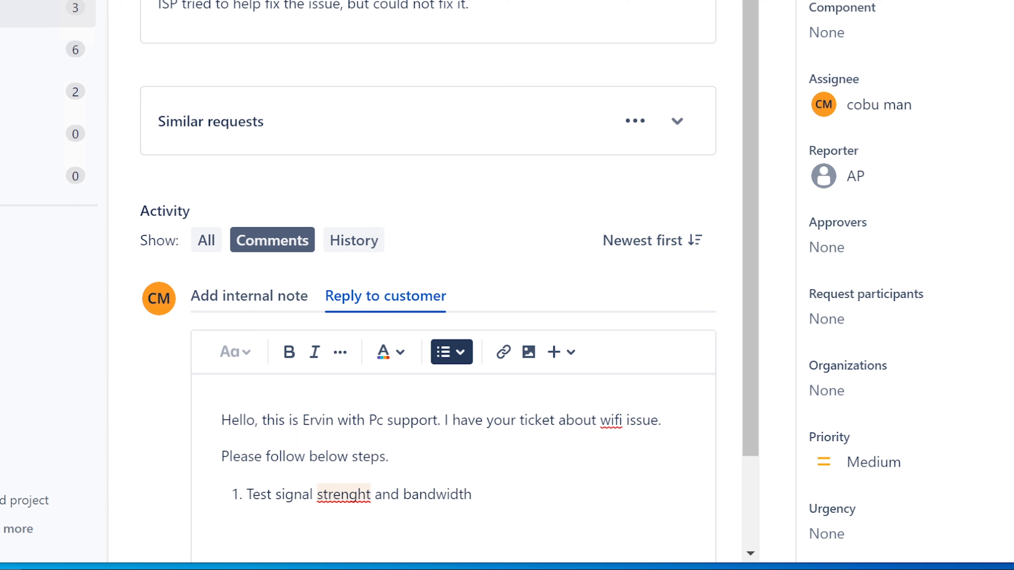
left_click(343, 494)
left_click(439, 420)
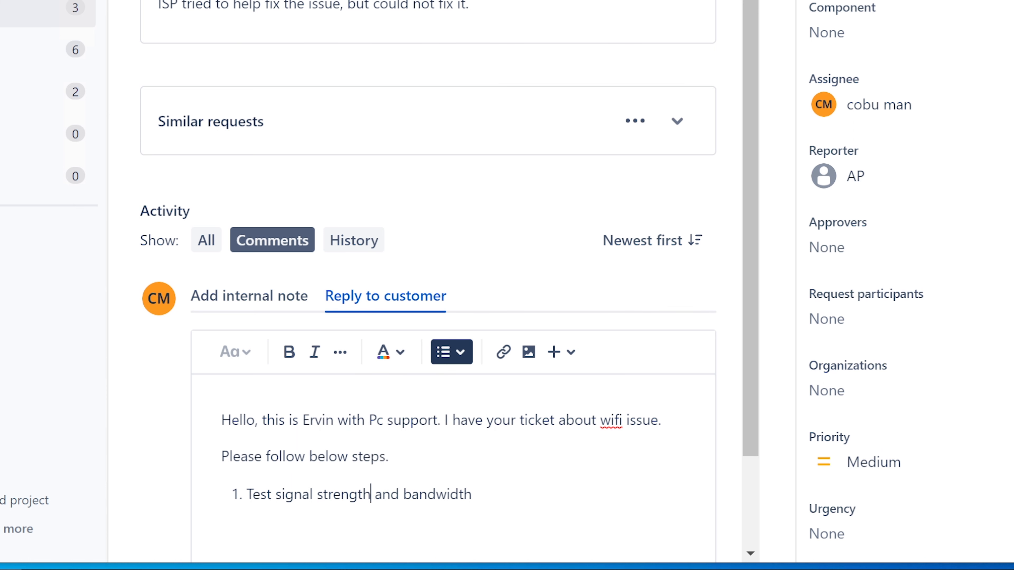
key("End")
type(".")
Add step 2: 'Make sure there is no limit of how many people can connect to the router.'
key("Return")
left_click_drag(749, 365, 767, 507)
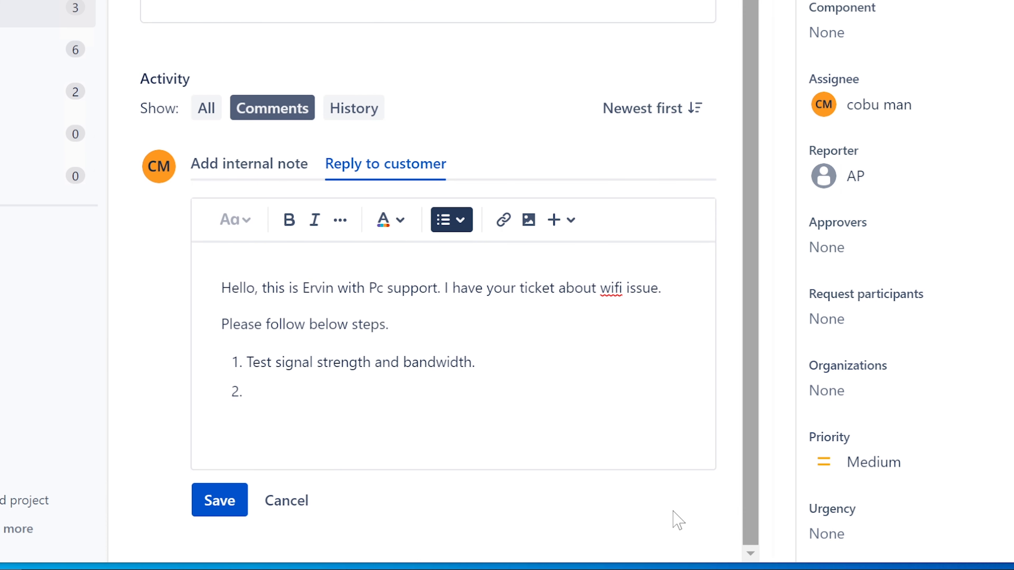
type("M")
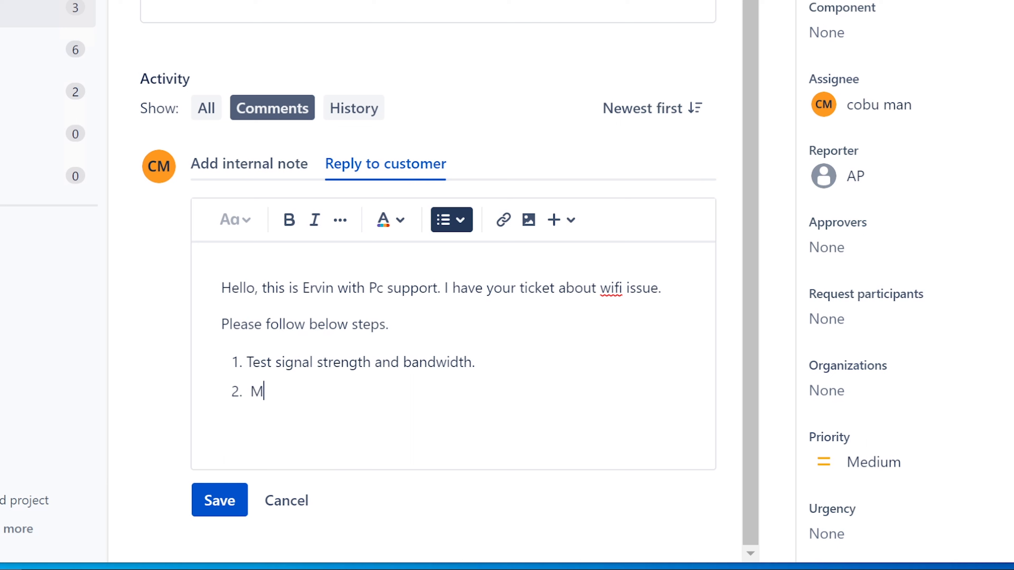
type("ake sure there is")
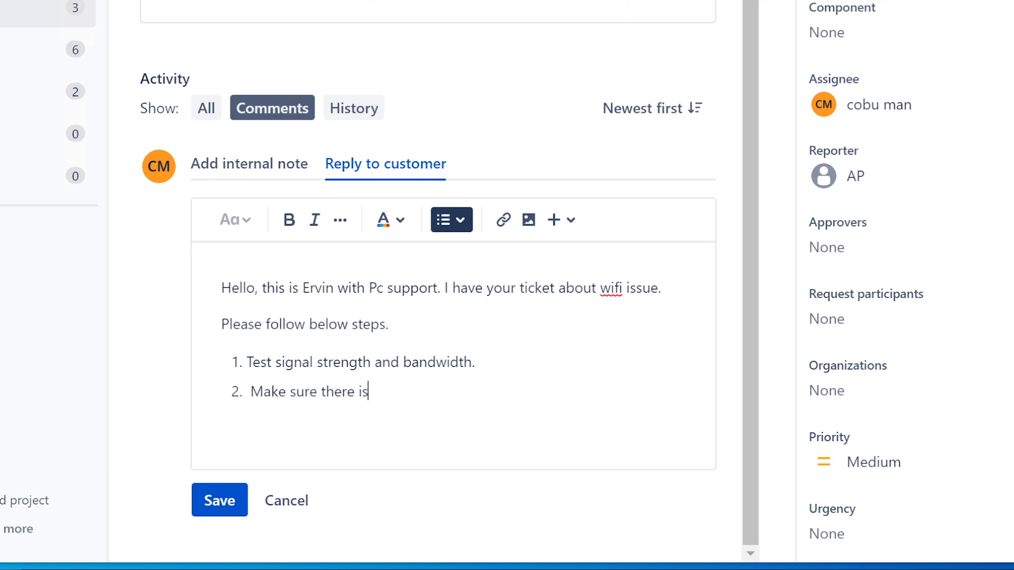
type(" no limit of how many")
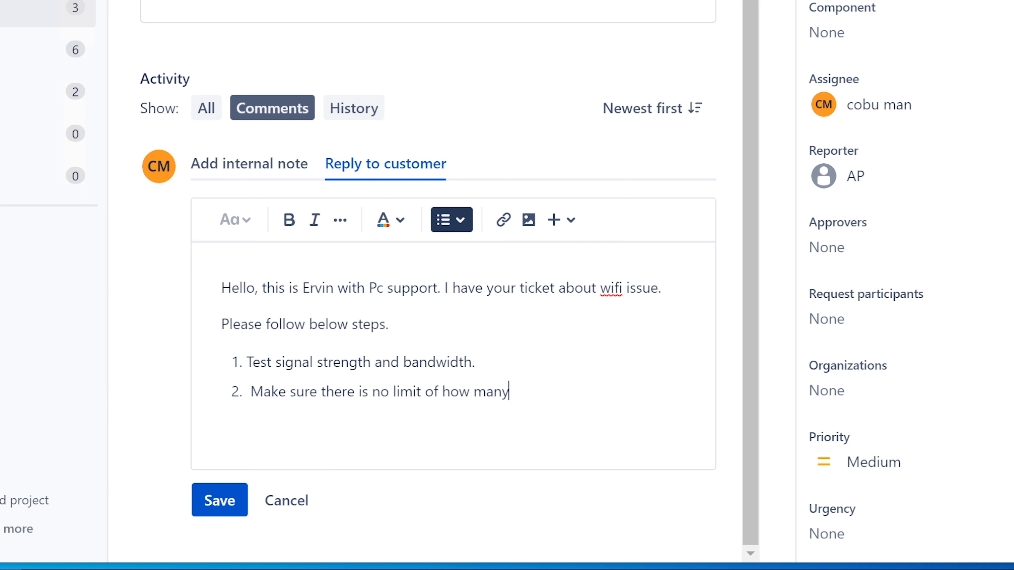
type(" people can connect ")
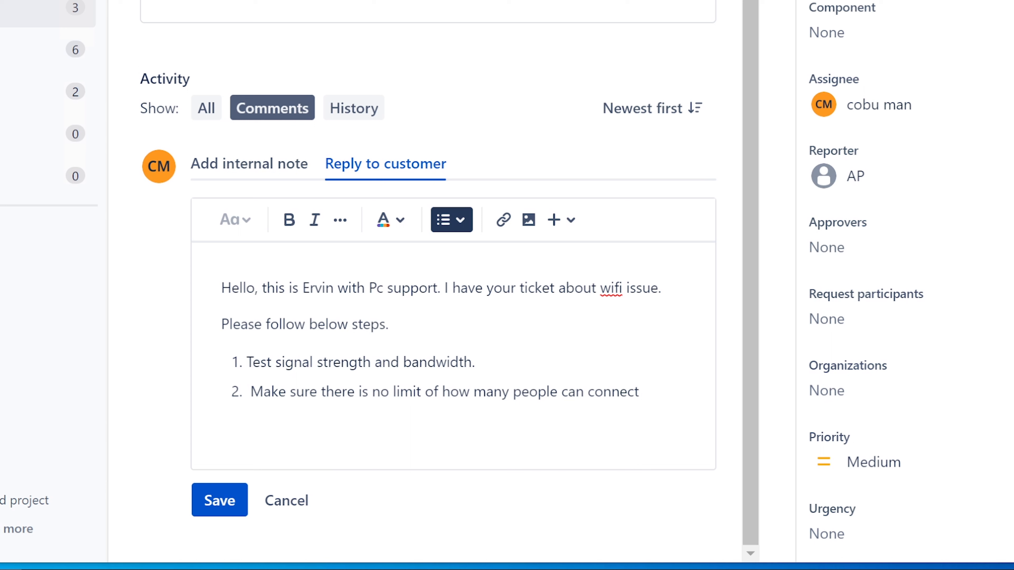
type("to the router")
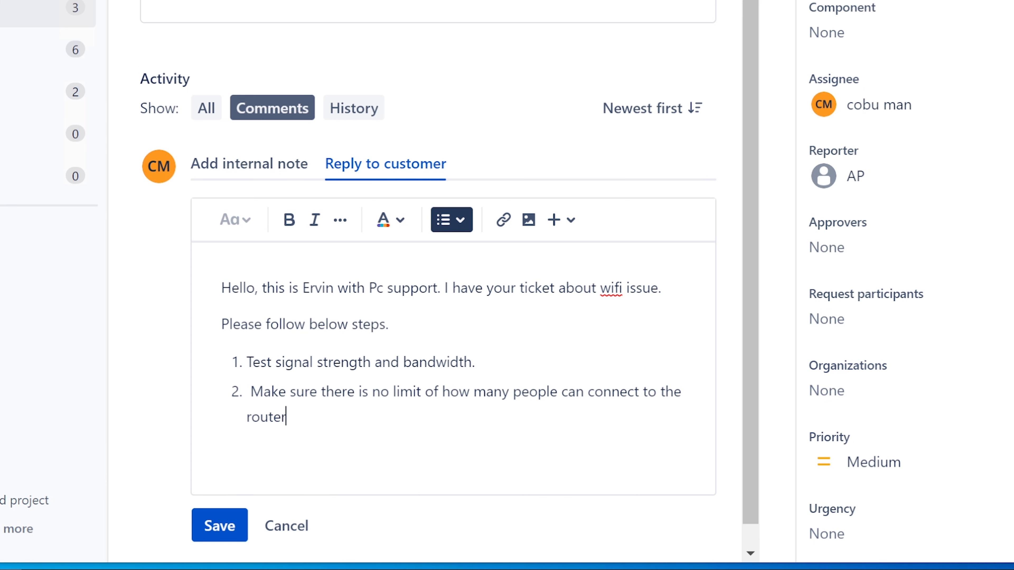
type(".")
Dismiss Windows search and switch to the Notepad notes window
key("super+s")
left_click(452, 530)
key("super+s")
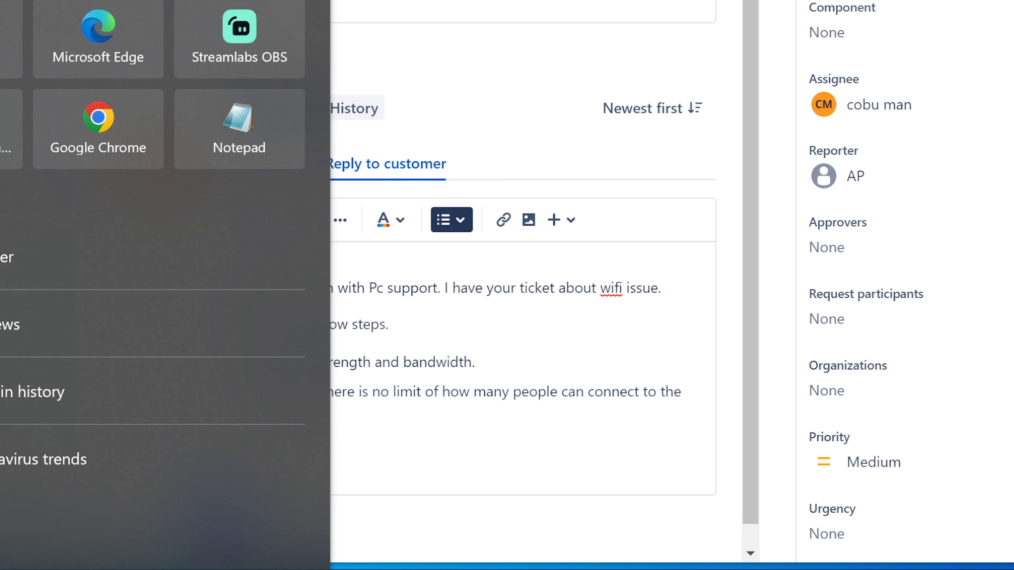
key("Escape")
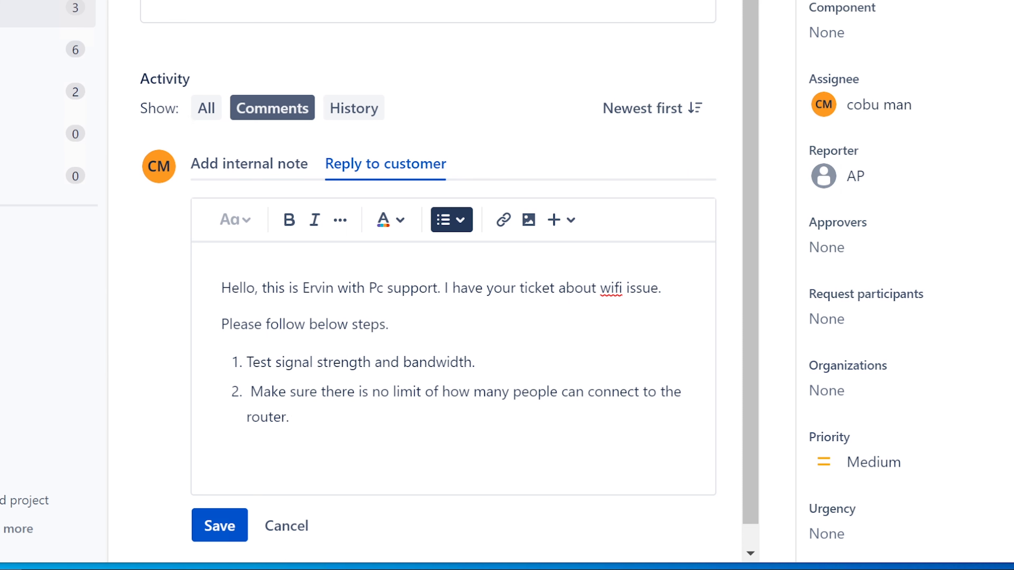
left_click(202, 569)
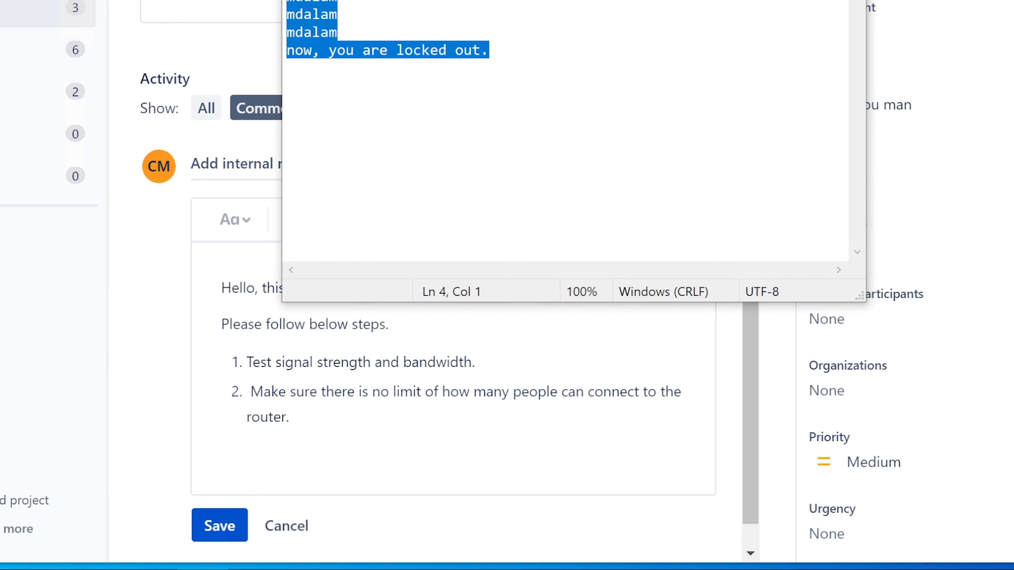
Replace the notes with '20-25 connection...' and 'the router may have a limit of how many people can connect.'
left_click_drag(491, 50, 236, 67)
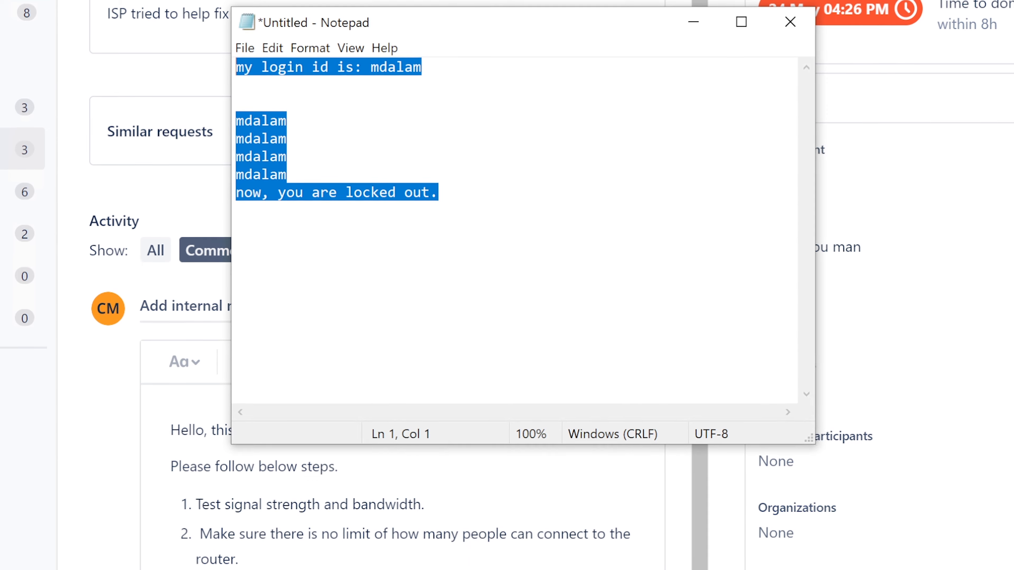
type("20")
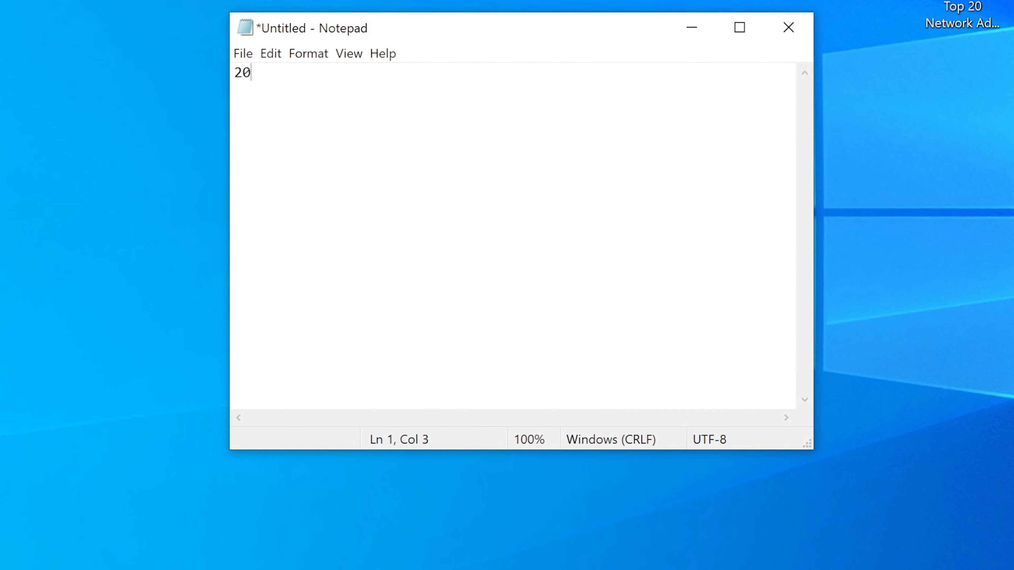
type("-25 ")
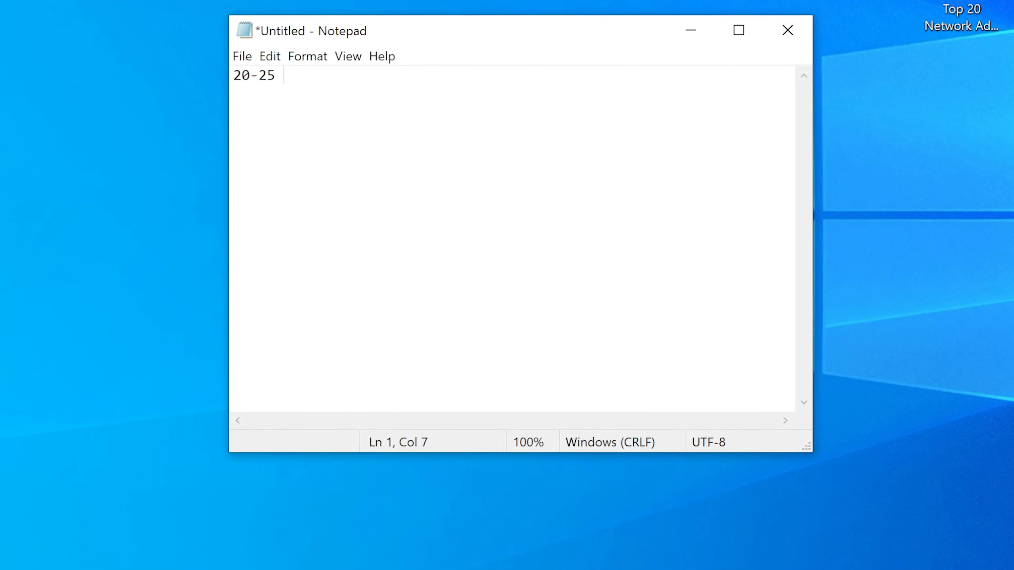
type("connection...")
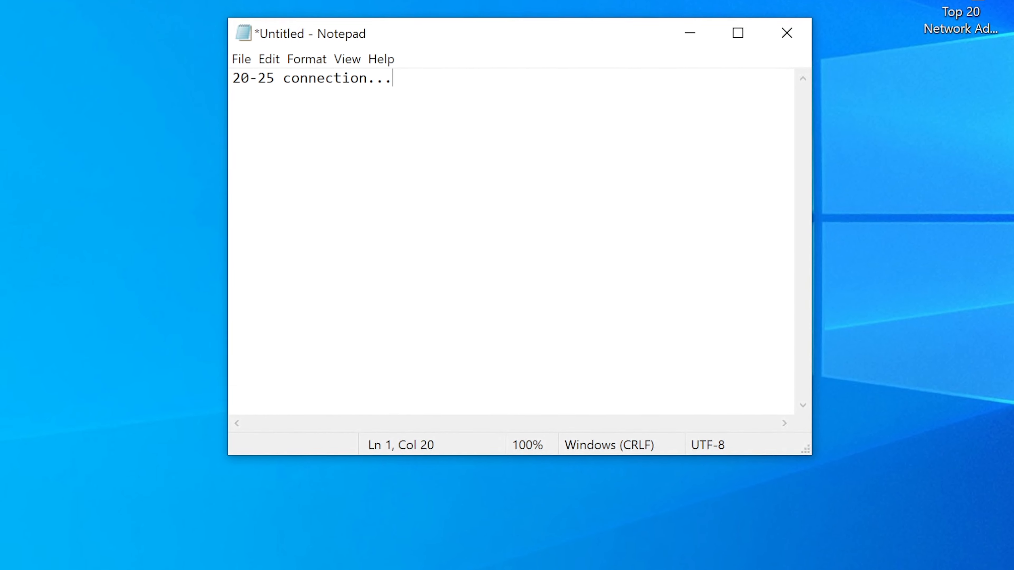
key("Return")
type("the r")
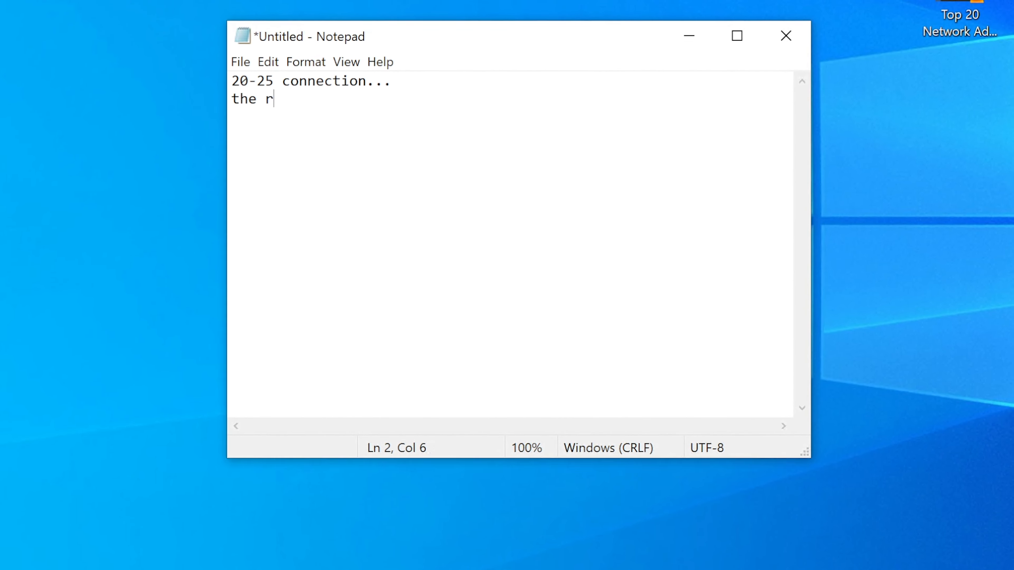
type("outer may")
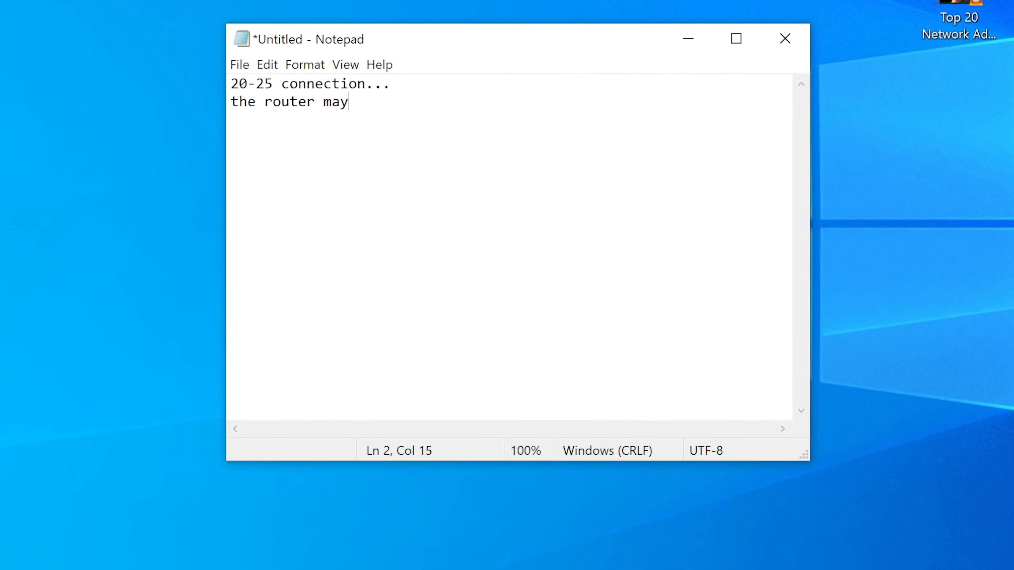
type(" have a limit of how ")
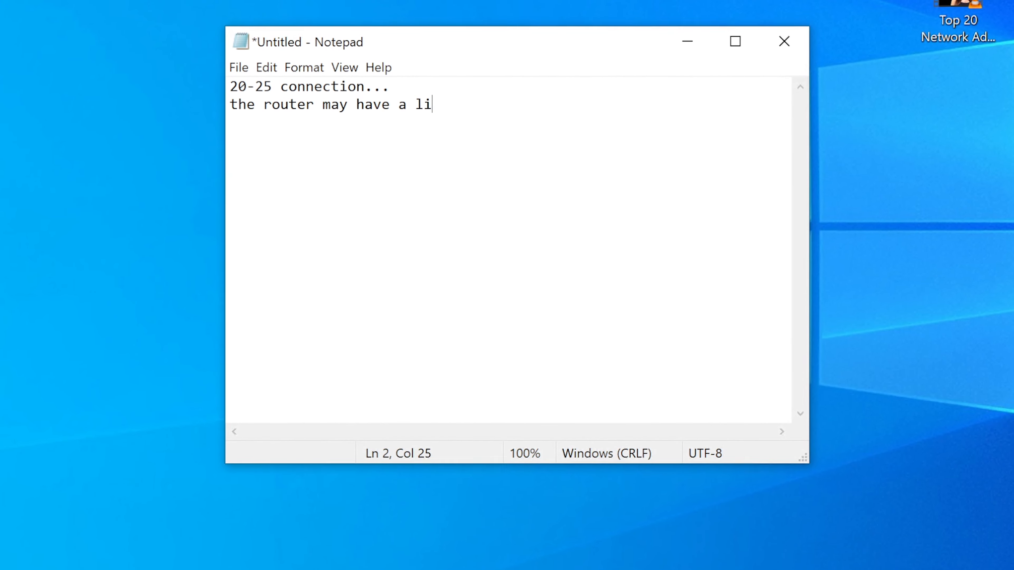
type("man")
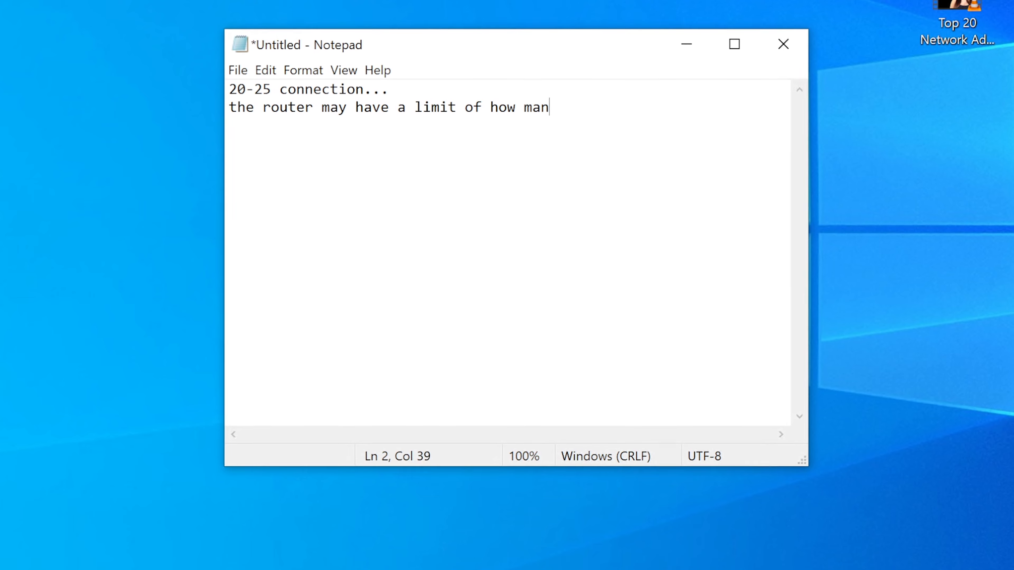
type("y people can co")
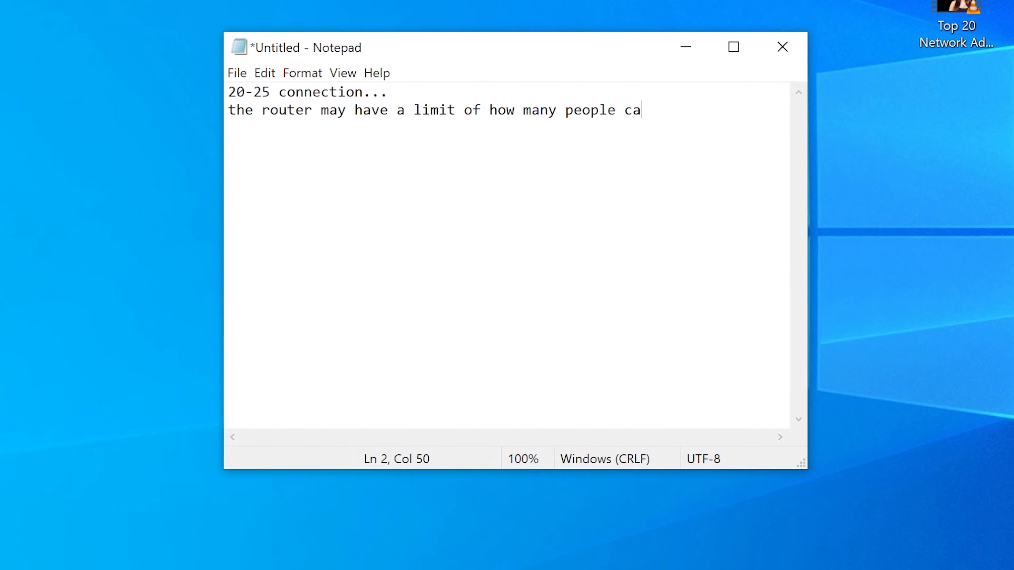
type("nnect.")
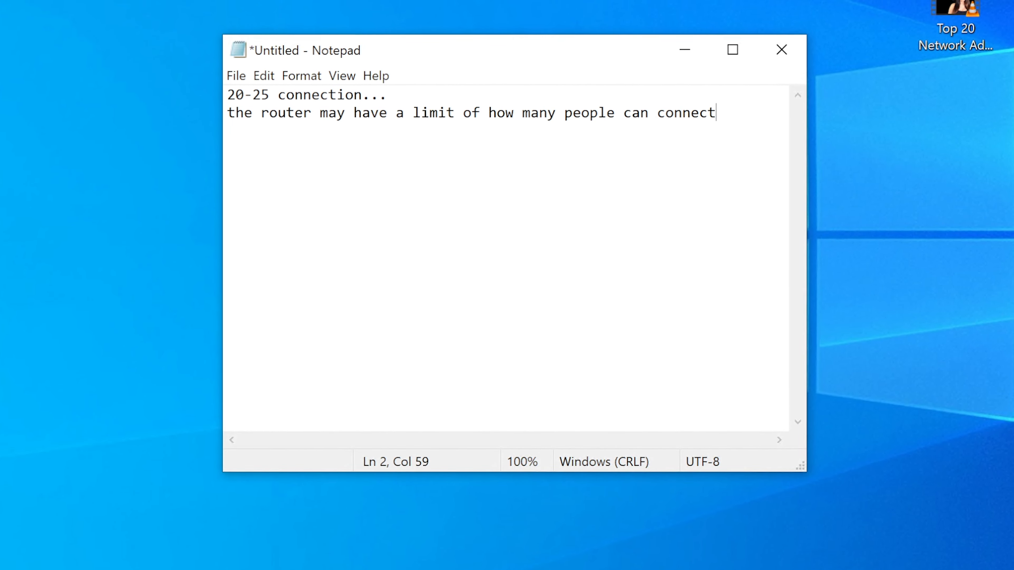
Add 'This is related to how many ip addresses a router is allowed to handle.' and select all
key("Return")
type("This ")
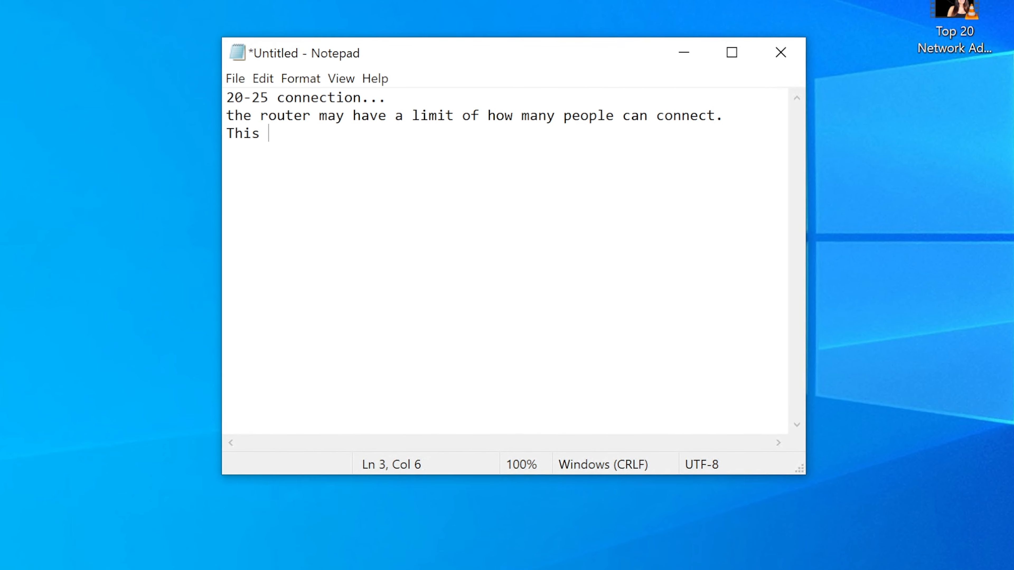
type("is relat")
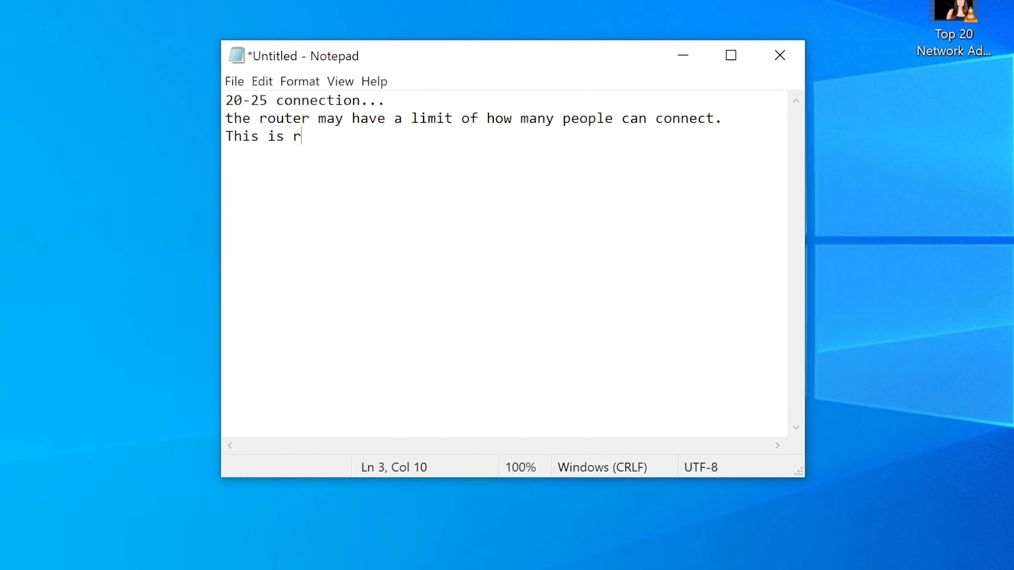
type("ed to ipa")
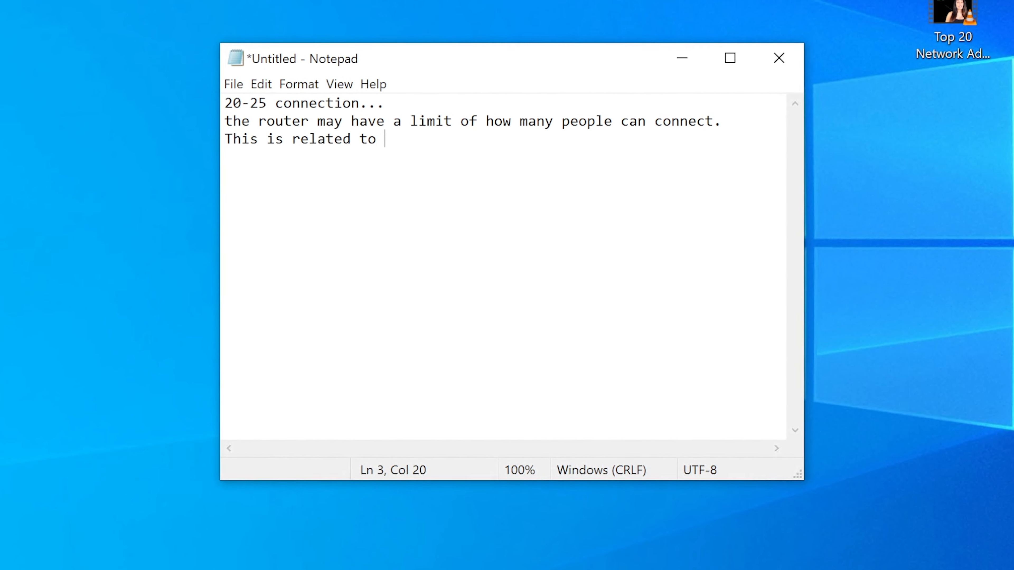
key("BackSpace")
key("BackSpace")
type("address")
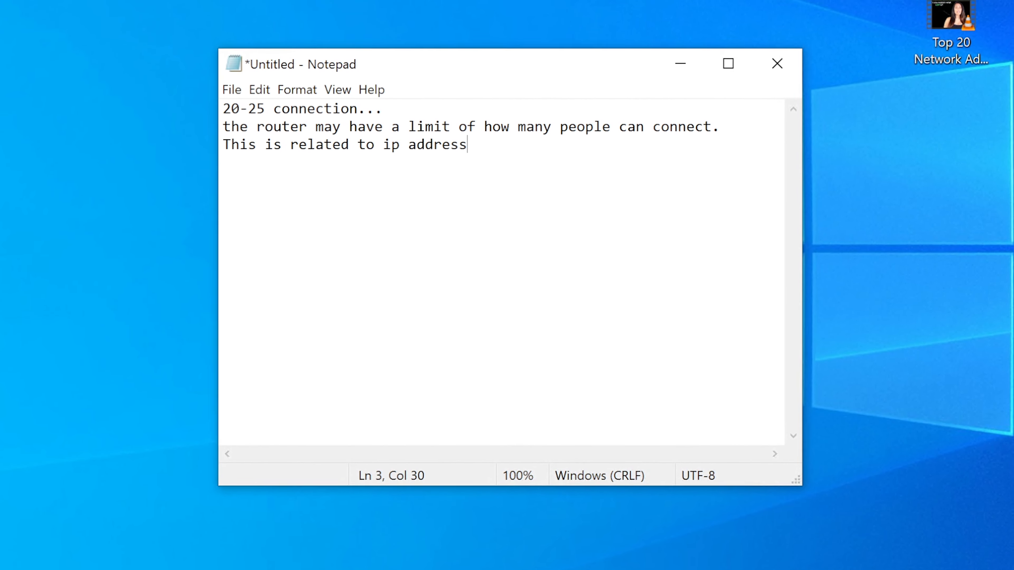
key("Left")
key("Left")
key("Left")
key("Left")
key("Left")
key("Left")
key("Left")
key("Left")
key("Left")
key("Left")
key("Left")
key("Left")
key("Left")
key("Left")
key("Left")
key("Right")
key("Right")
key("Right")
key("Right")
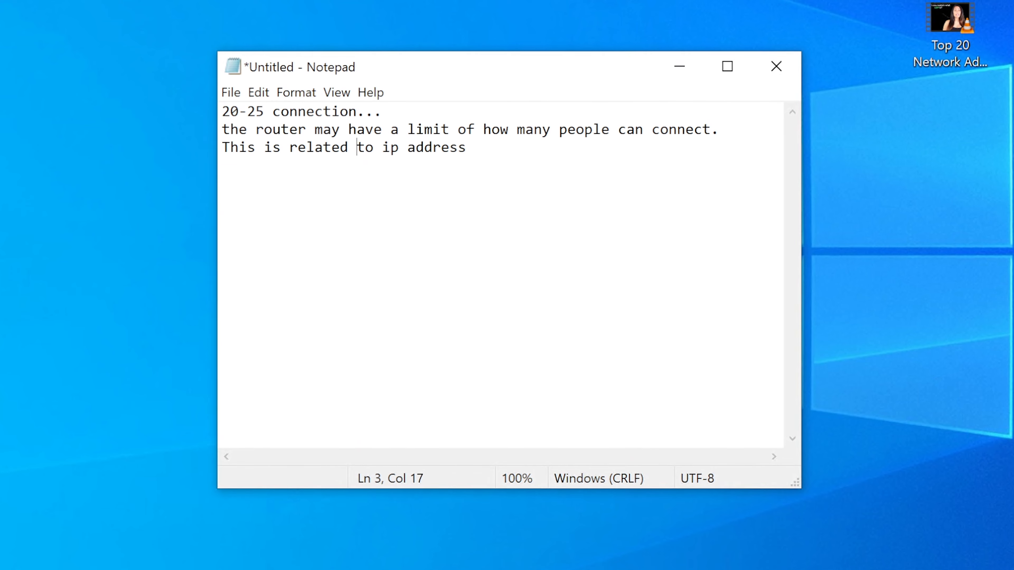
type("how many")
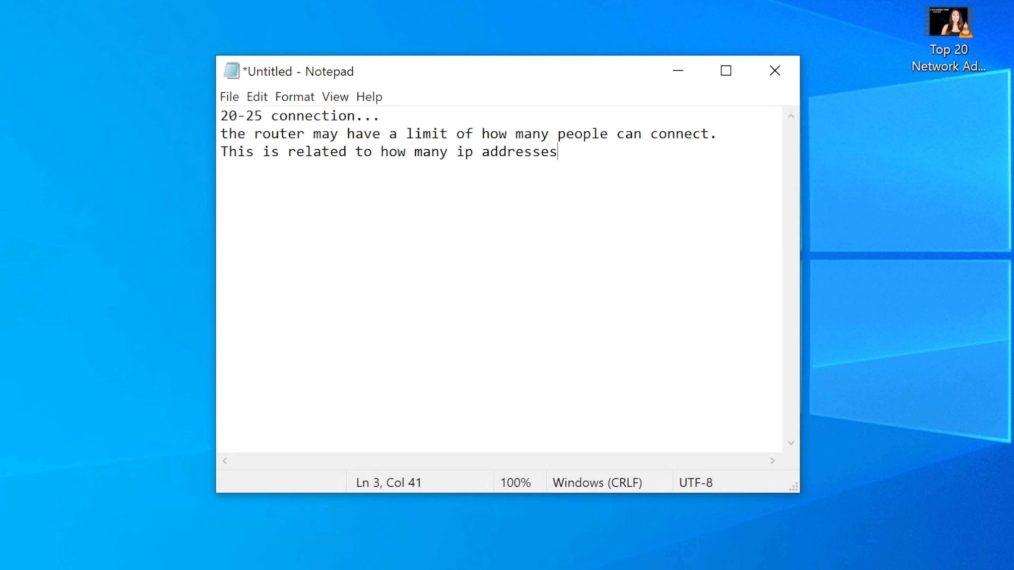
type("ip addresses a router can")
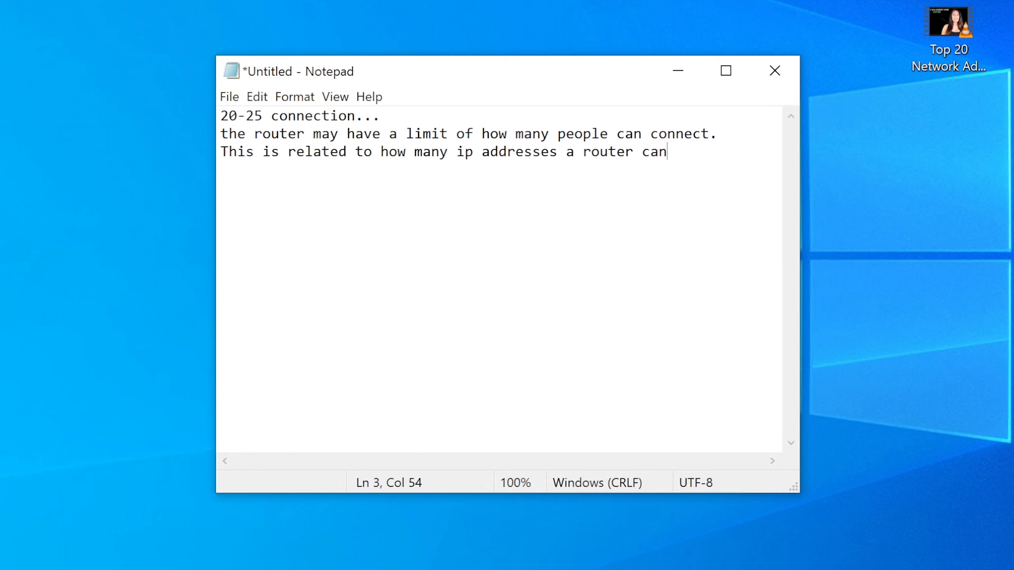
key("BackSpace")
key("BackSpace")
key("BackSpace")
type("is allowed to ha")
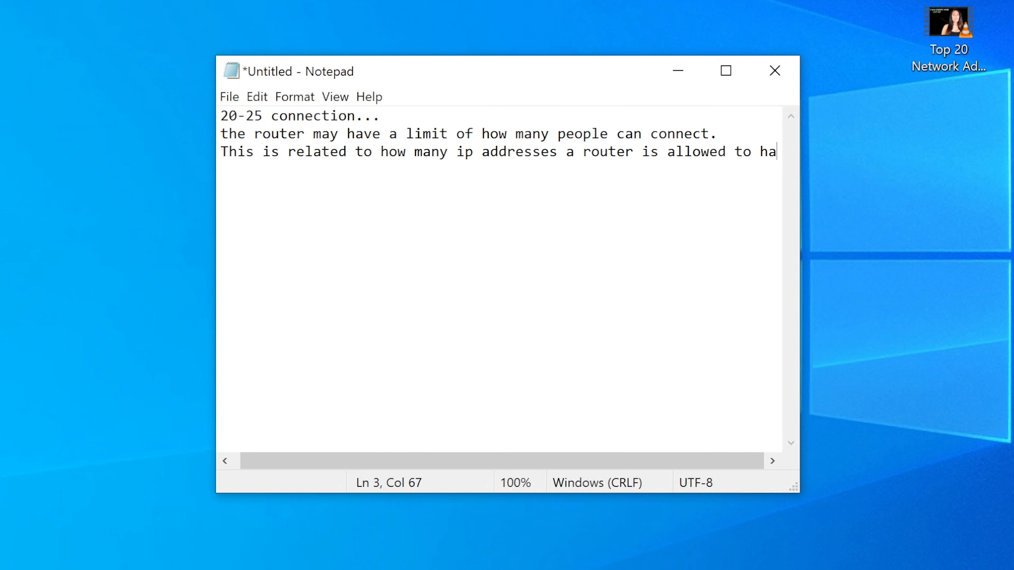
type("ndle.")
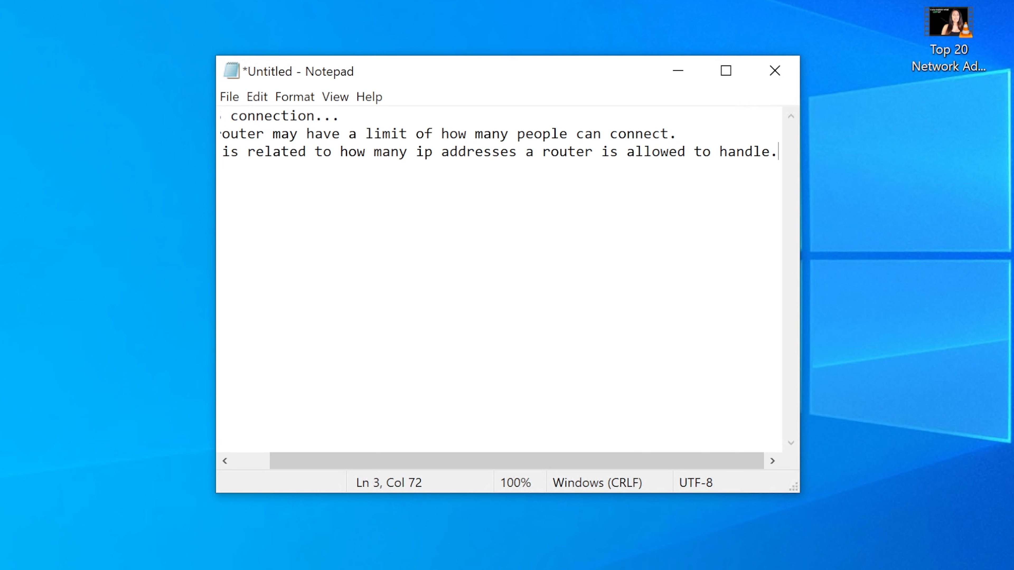
key("ctrl+a")
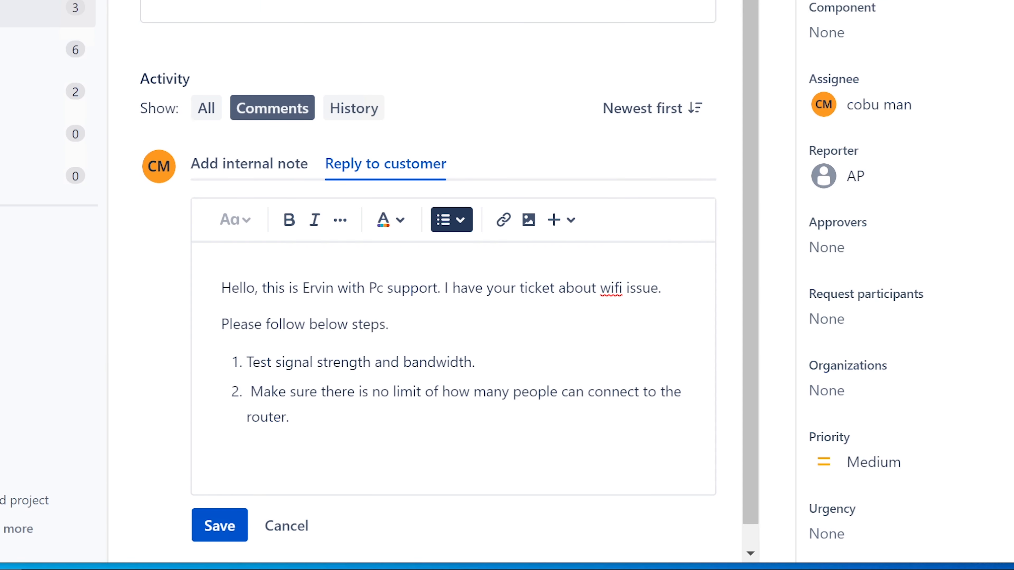
Paste the router-limit note into step 2, begin step 3, and type 192.168.1 in a browser tab
type("20-25 connection... the router may have a limit of how many people can connect. This is related to how many ip addresses a router is allowed to handle.")
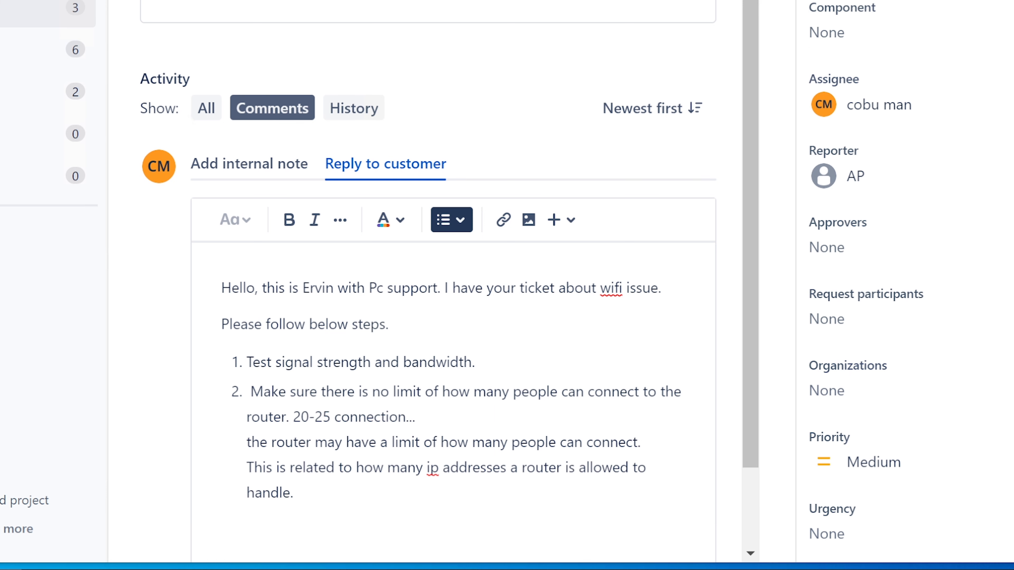
scroll(450, 320, "down", 2)
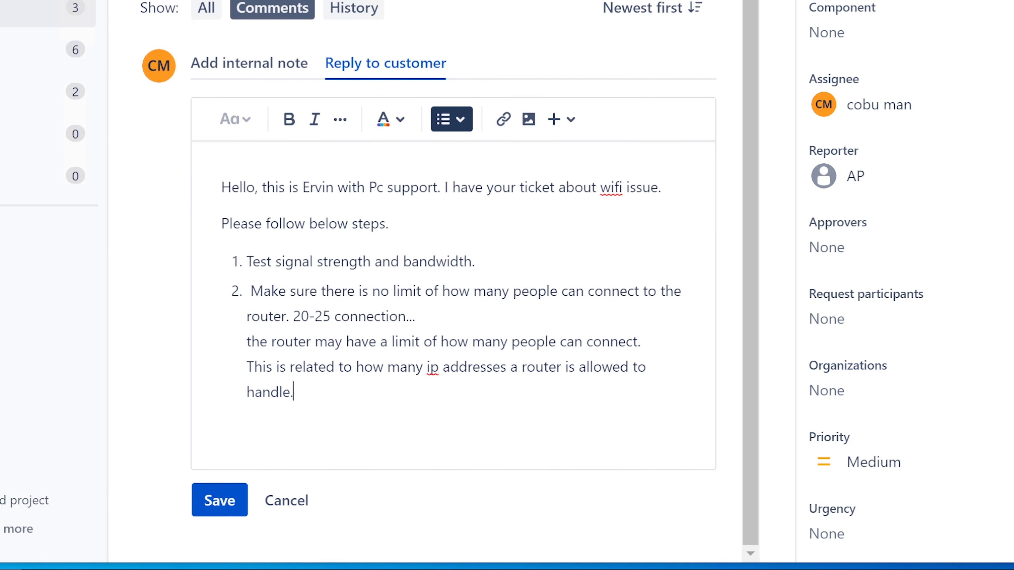
key("Return")
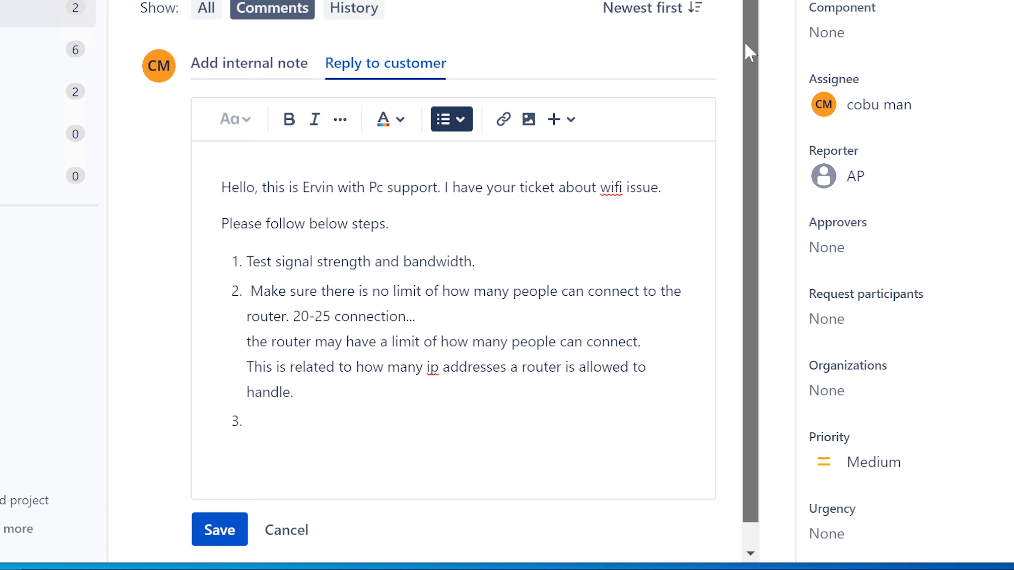
left_click_drag(749, 52, 753, 0)
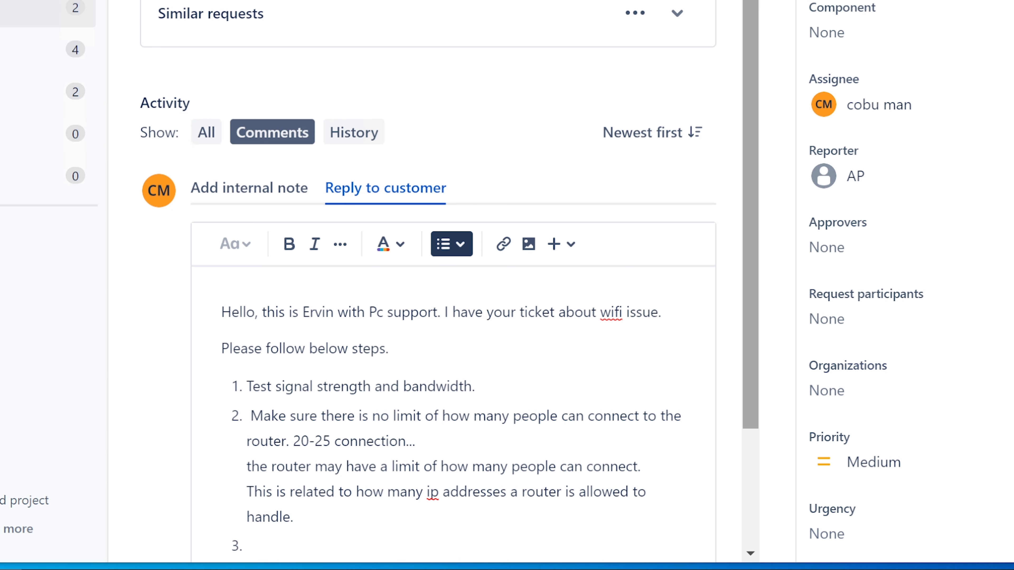
scroll(570, 294, "down", 2)
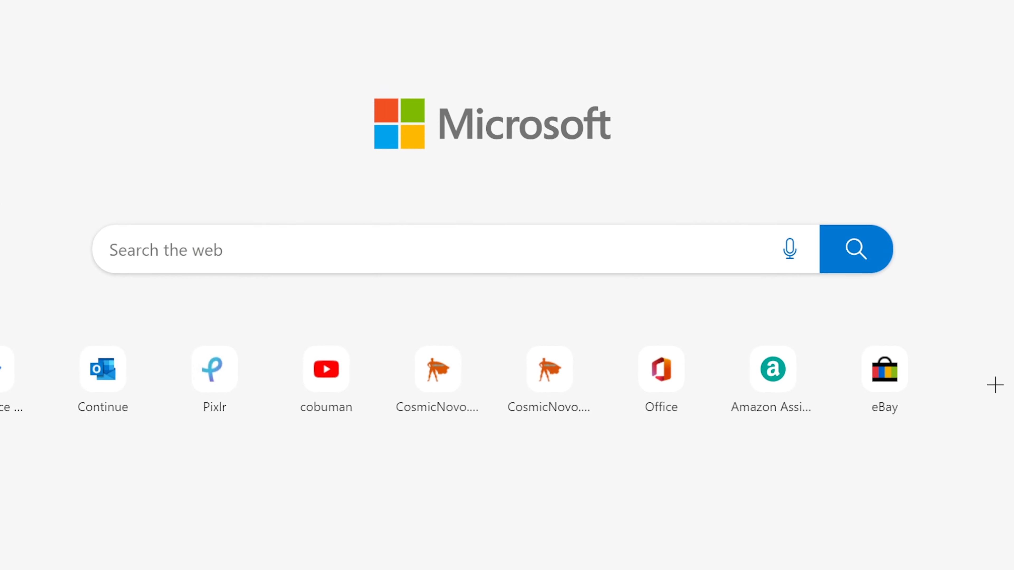
type("192.")
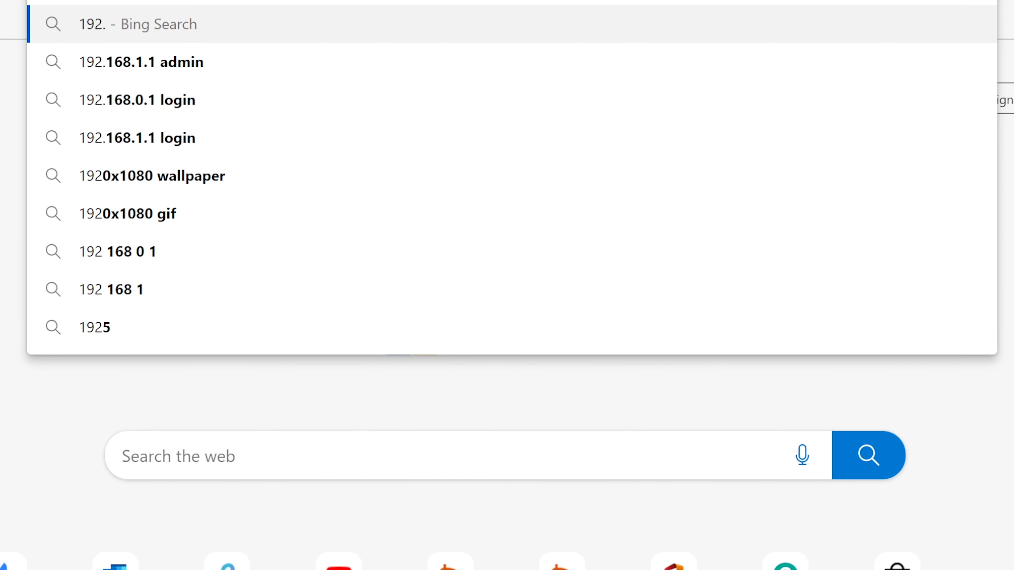
type("168.1")
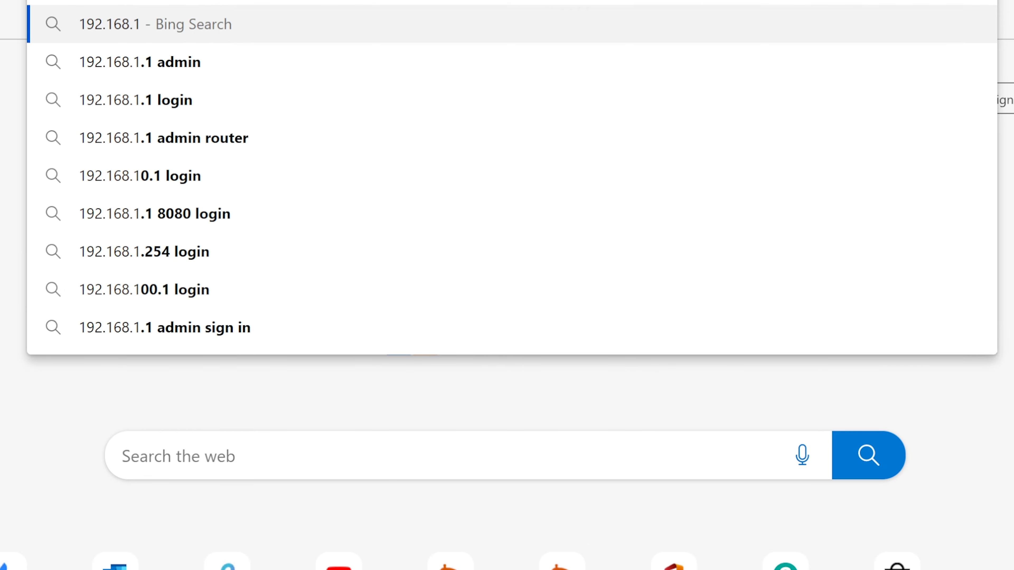
Clear the half-typed 192.168.1 address and bring up Windows search
key("BackSpace")
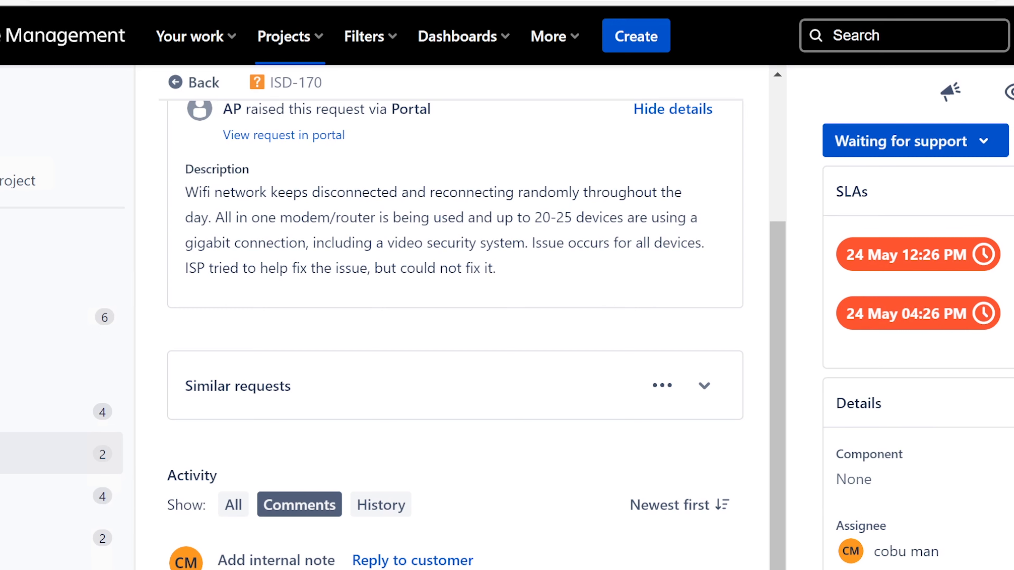
key("super")
Open Command Prompt with cmd and run ipconfig /all
type("cmd")
key("Return")
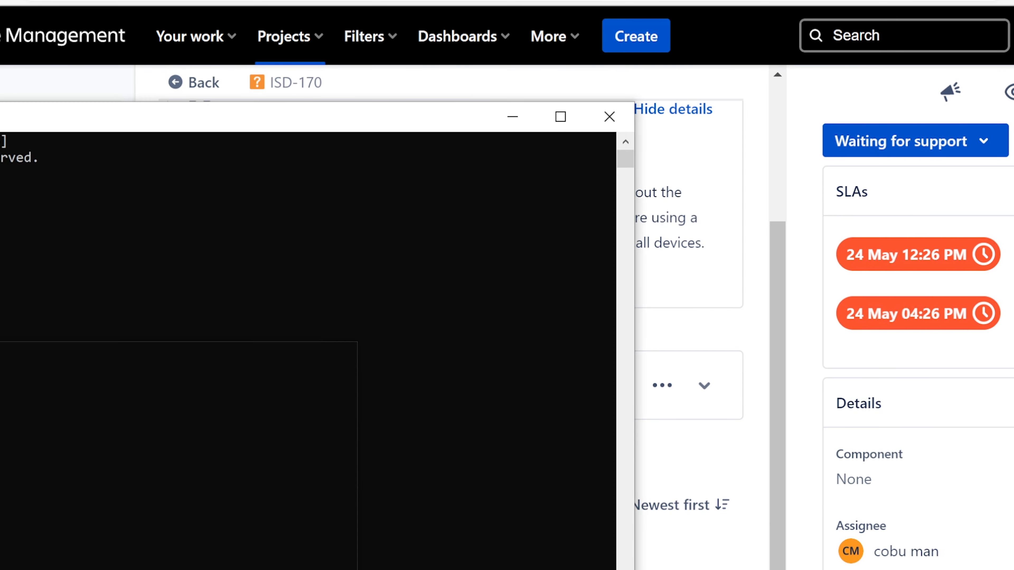
left_click_drag(254, 130, 736, 293)
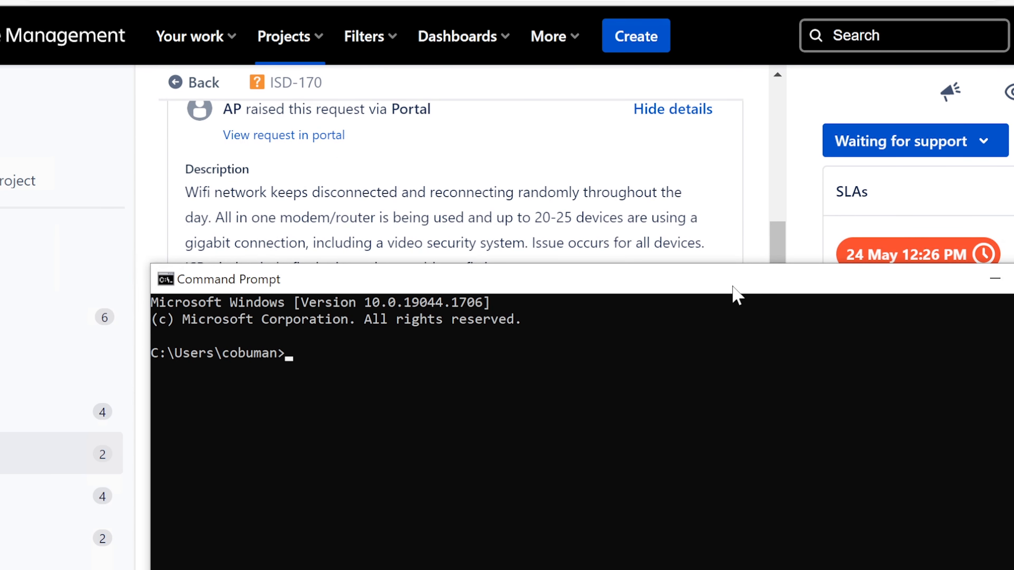
type("ipconfig /all")
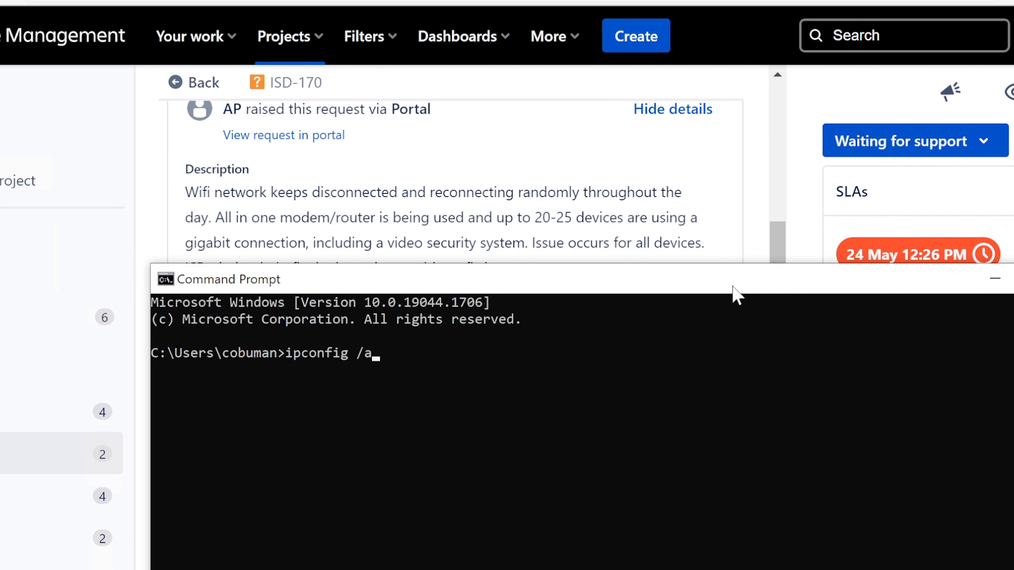
key("Return")
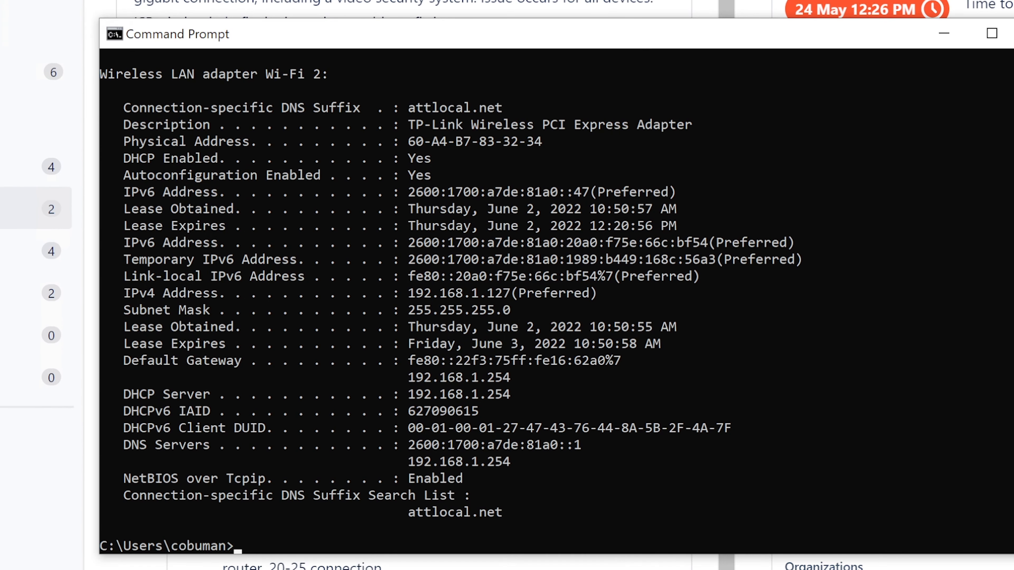
Select and copy the DHCP server address 192.168.1.254 from the output
left_click_drag(517, 378, 409, 379)
left_click(411, 395)
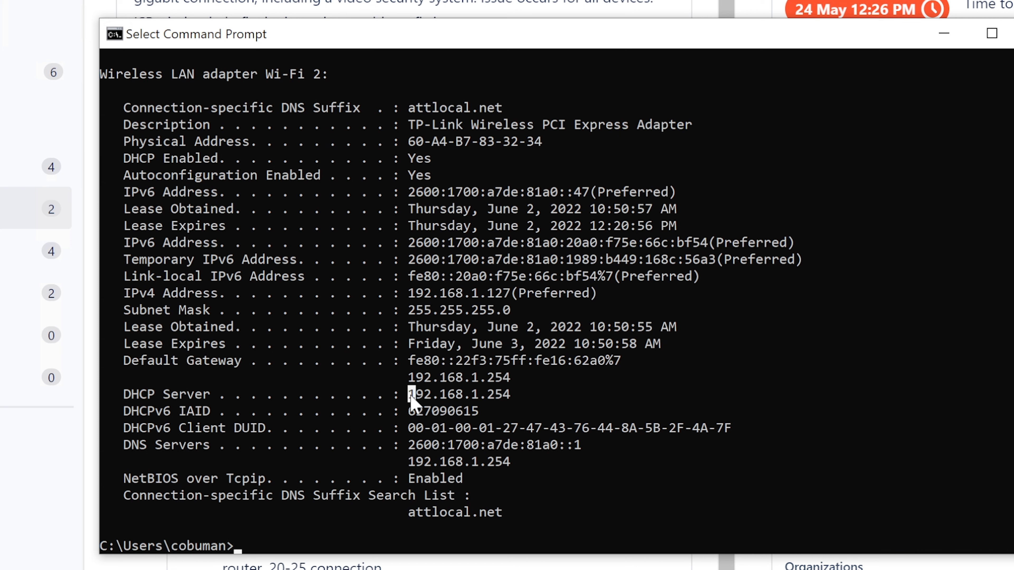
left_click_drag(509, 394, 411, 400)
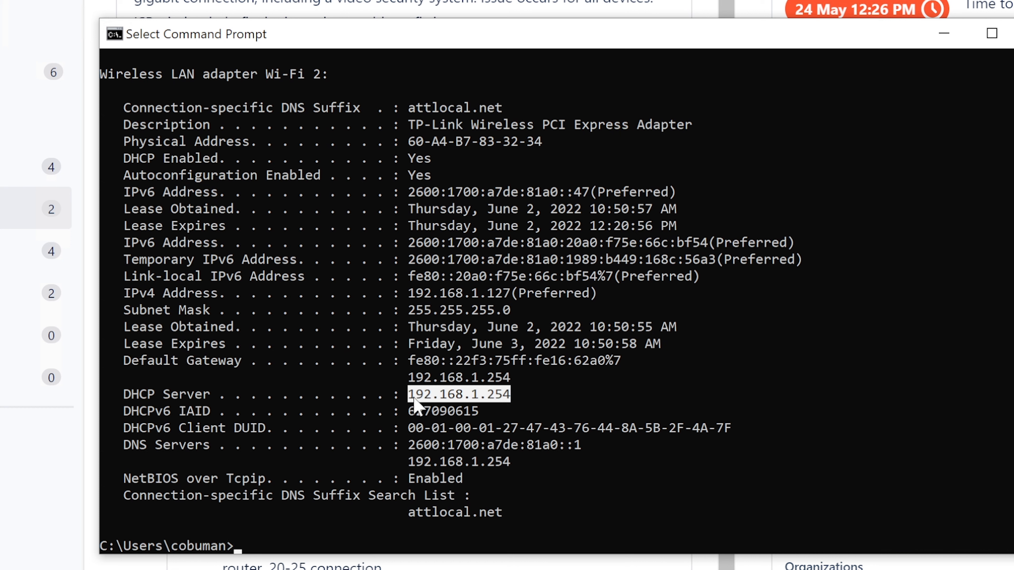
right_click(456, 396)
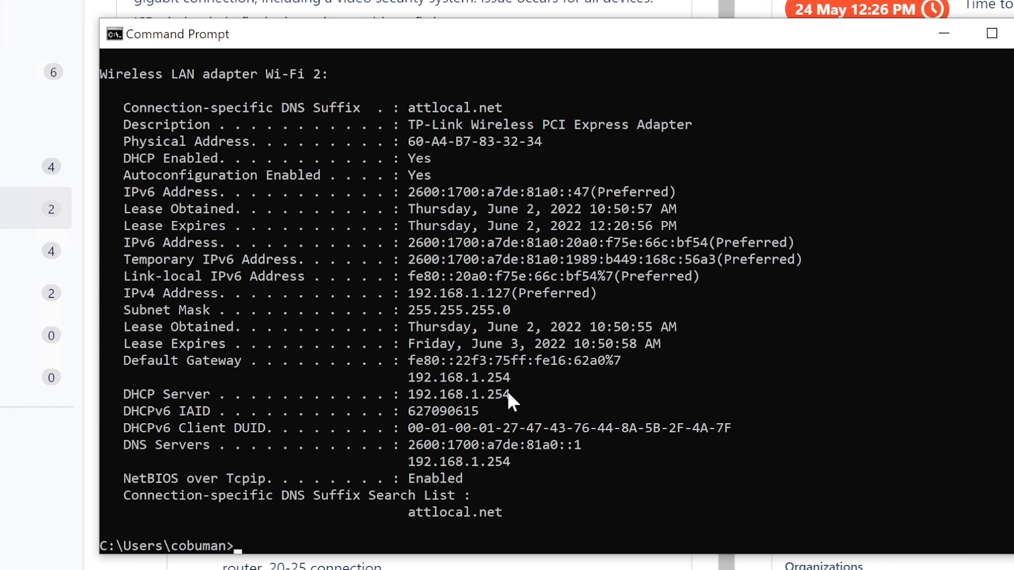
left_click_drag(511, 396, 412, 403)
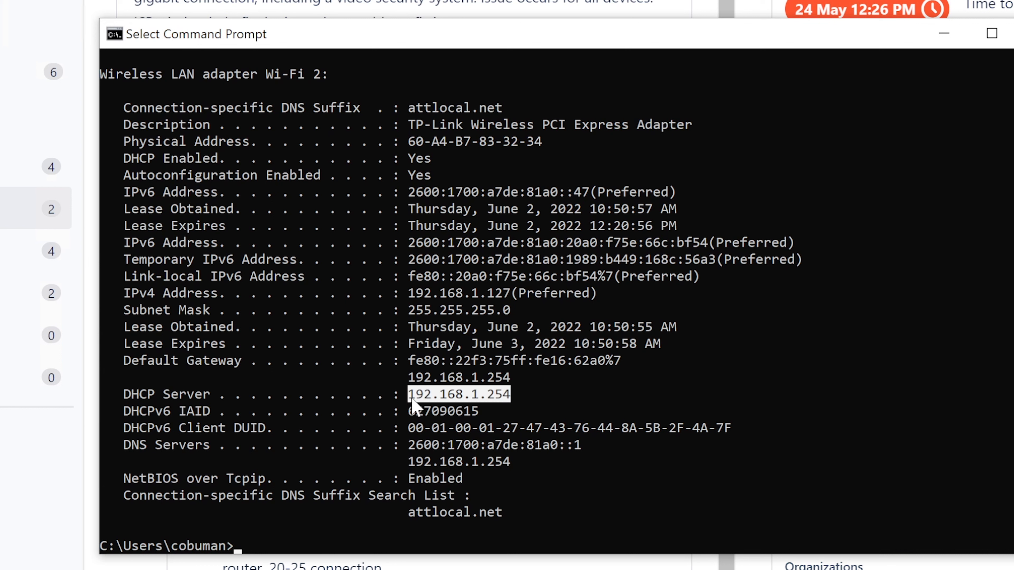
Copy 192.168.1.254 and paste it into the browser to load the router's status page
right_click(413, 402)
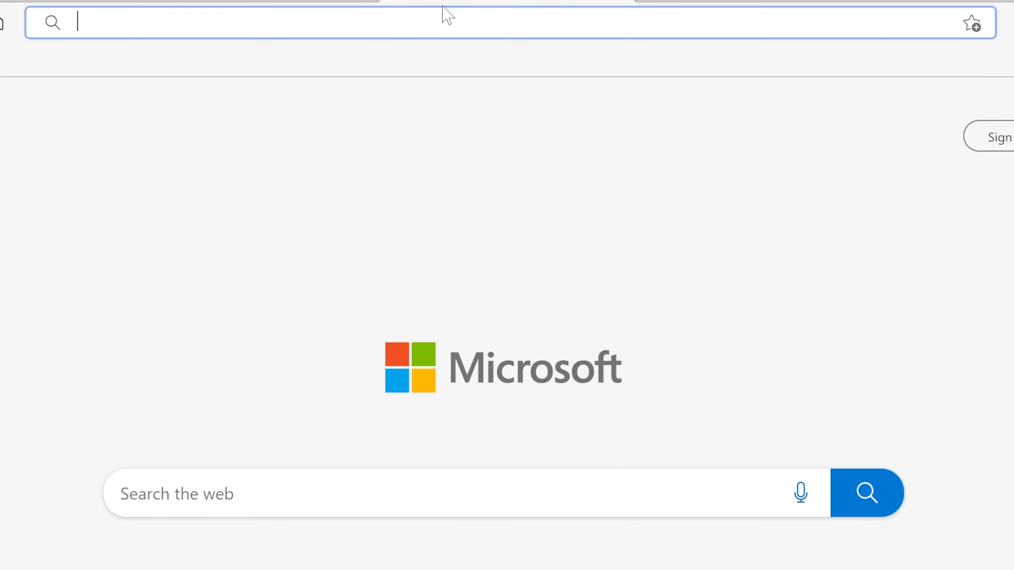
type("192.168.1.254")
key("Return")
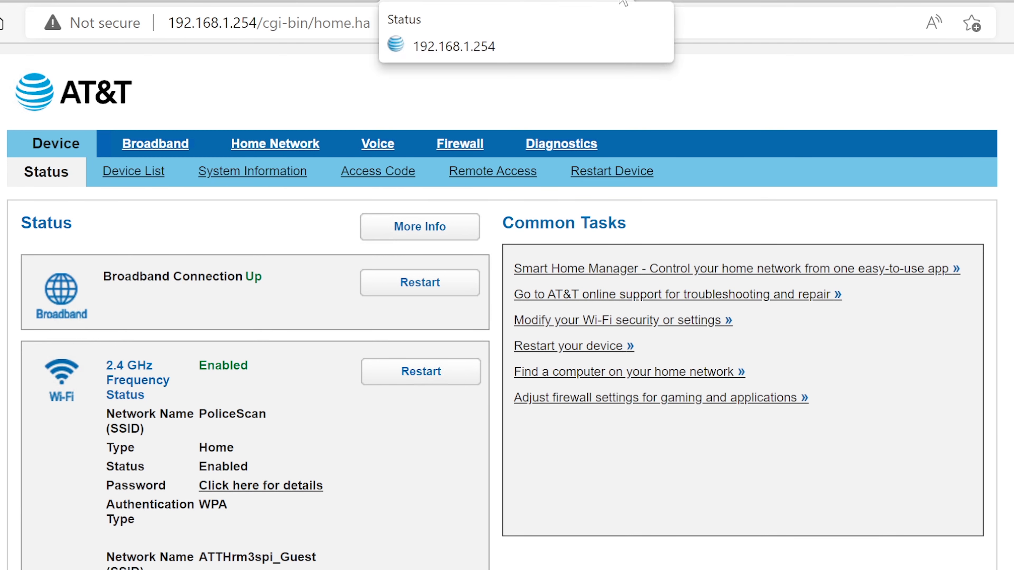
Load 192.168.1.254 in a new tab, scroll its broadband and Wi-Fi status, then return to ISD-170
left_click(72, 1)
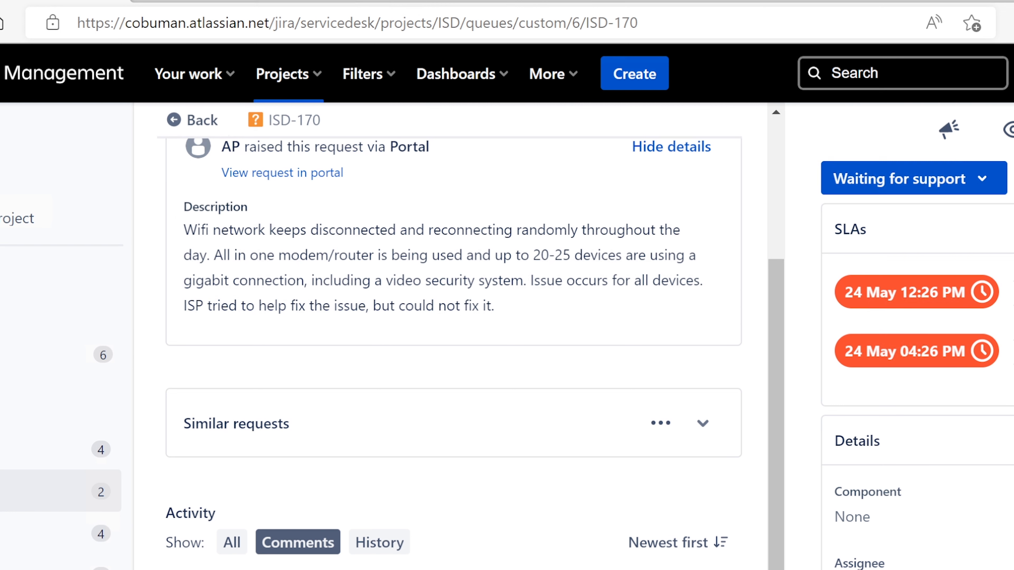
key("alt+Tab")
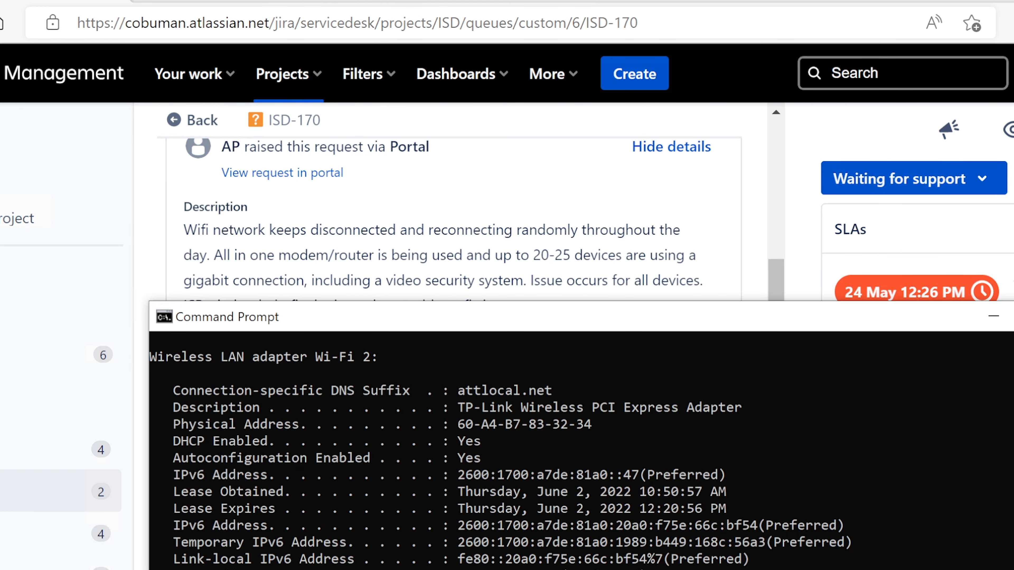
left_click(409, 1)
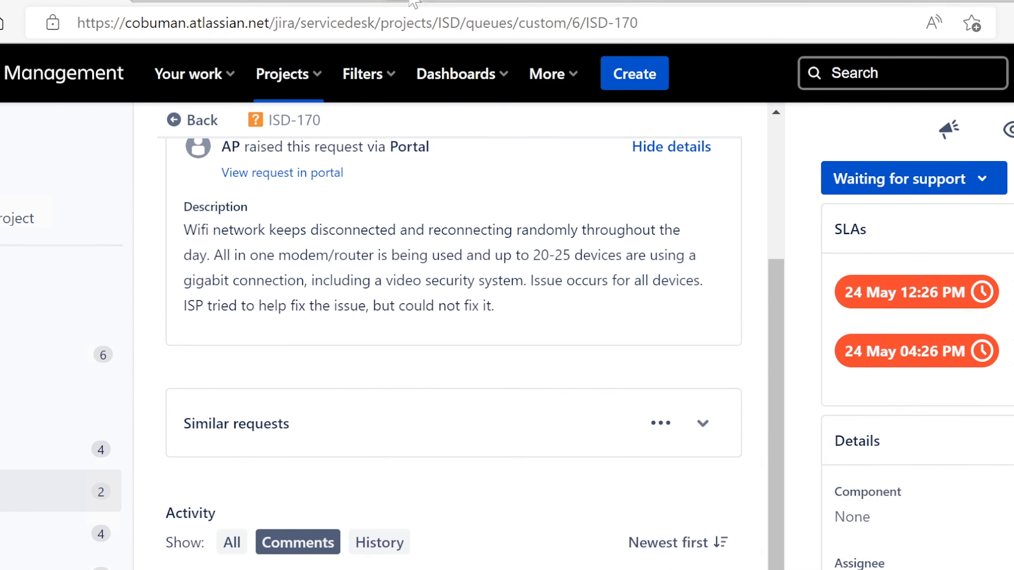
type("192.168.1.254")
key("Return")
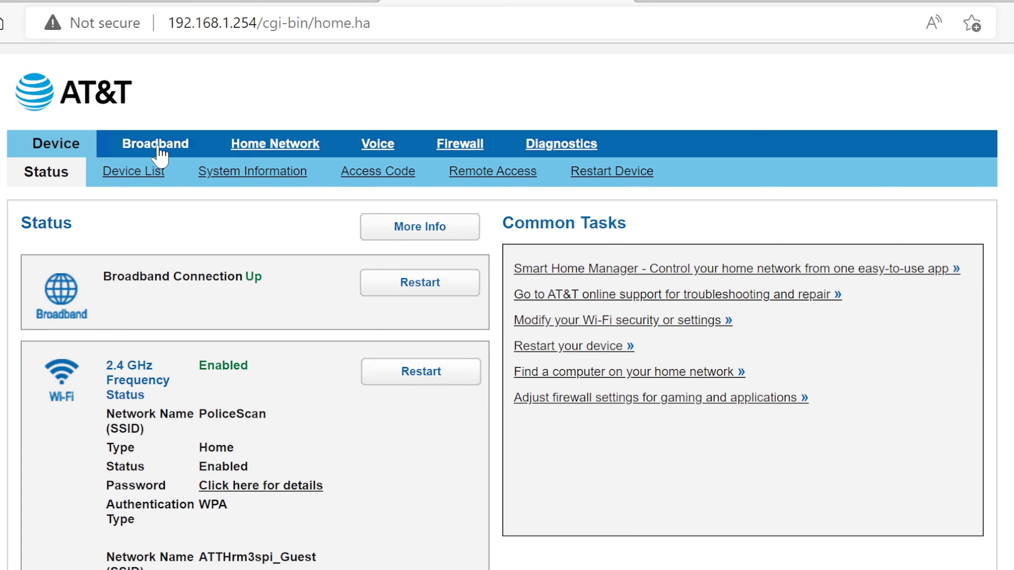
scroll(227, 363, "down", 3)
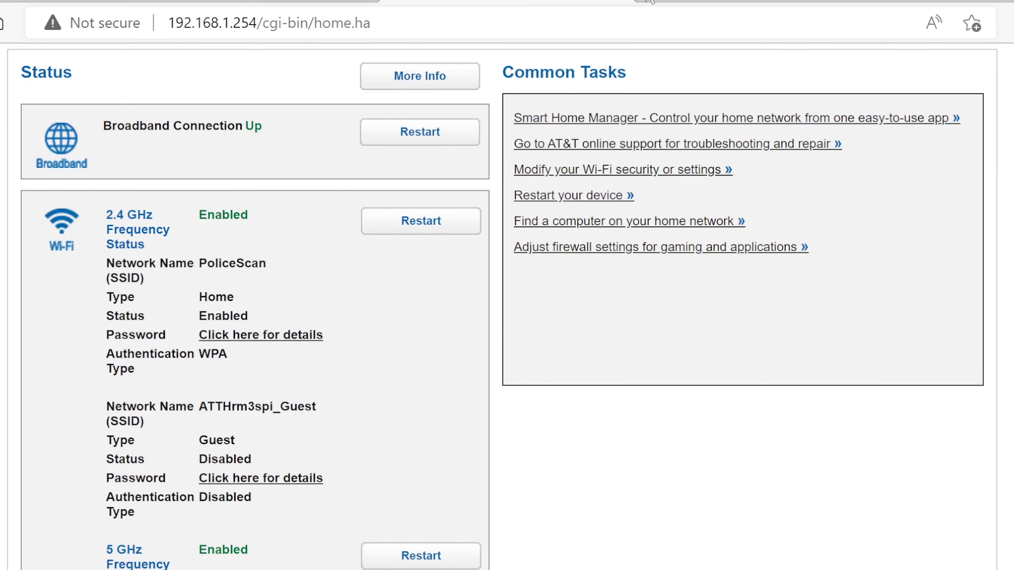
left_click(79, 1)
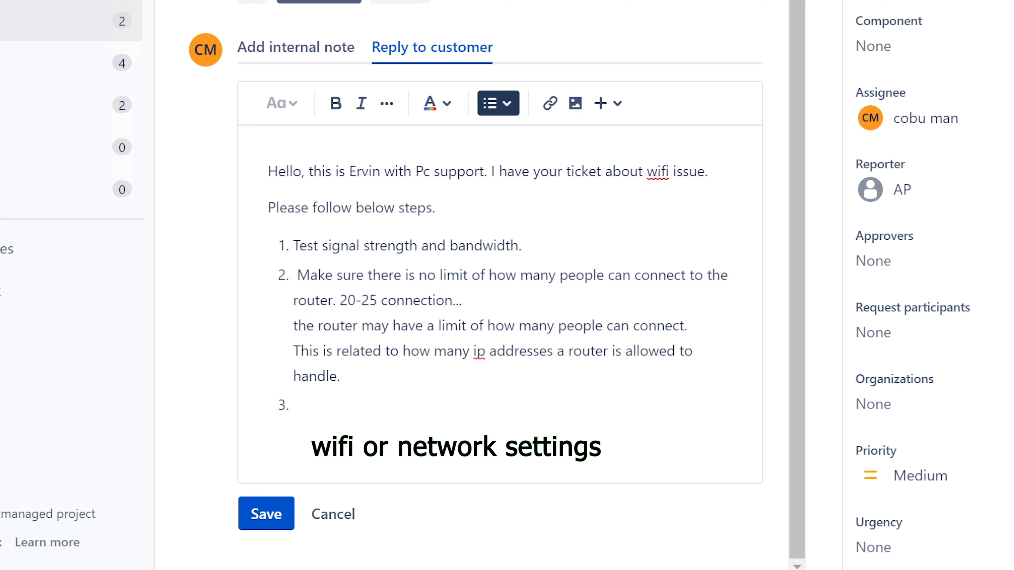
Finish step 3: the router may not handle too many connections or be overheating; start step 4
type("It could be that t")
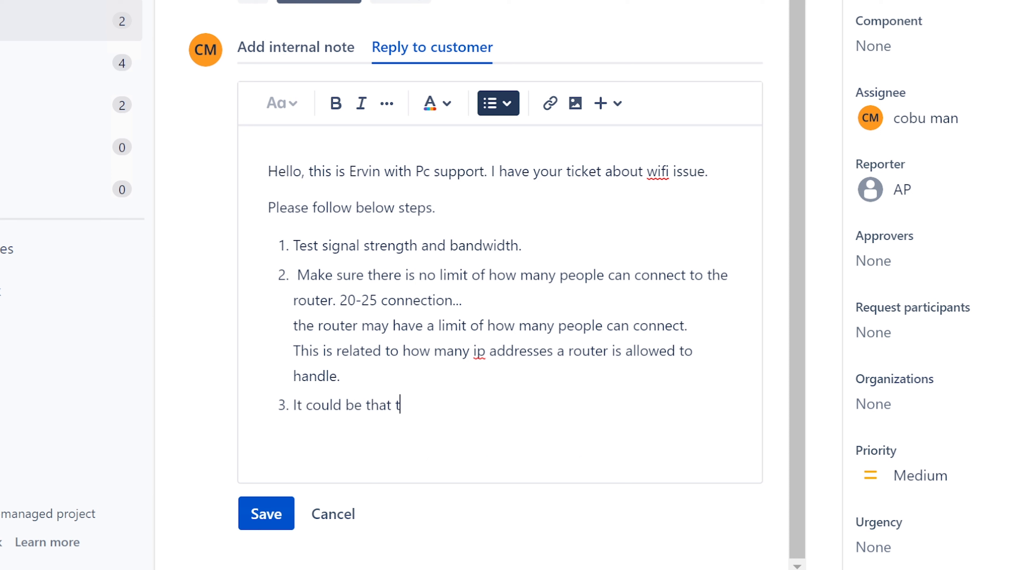
type("he router is not a")
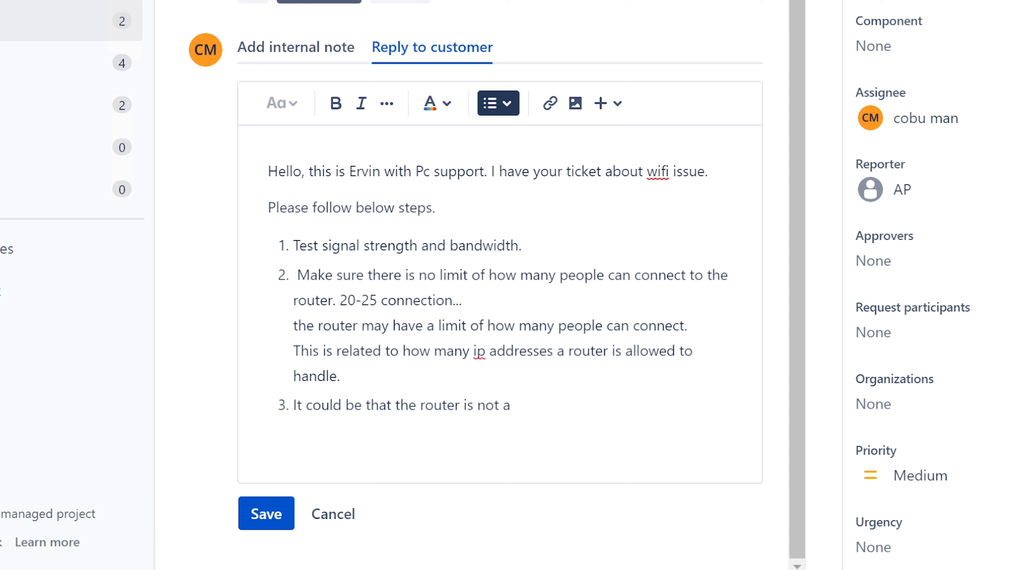
type("ble to handle ")
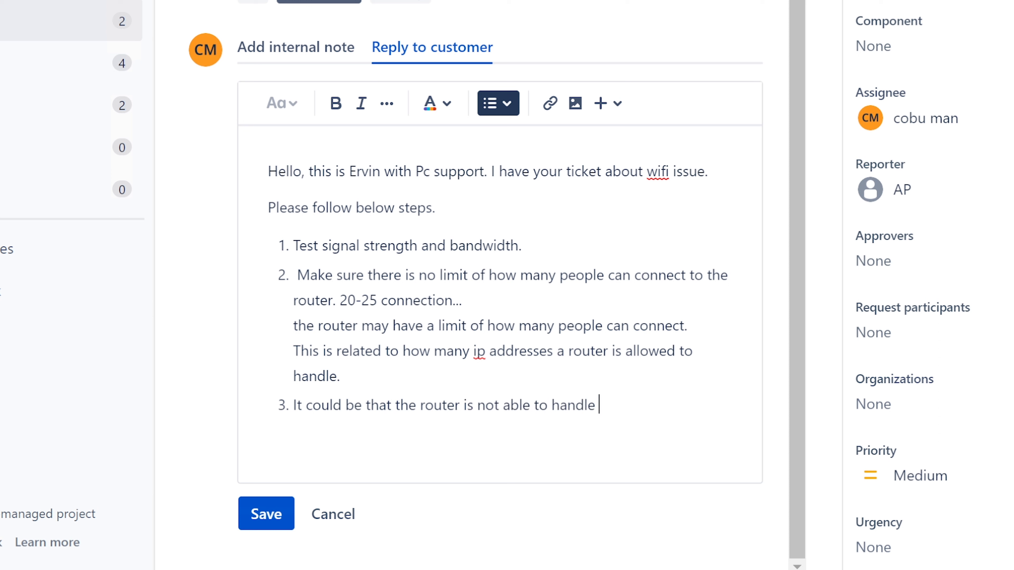
type("too many connections.")
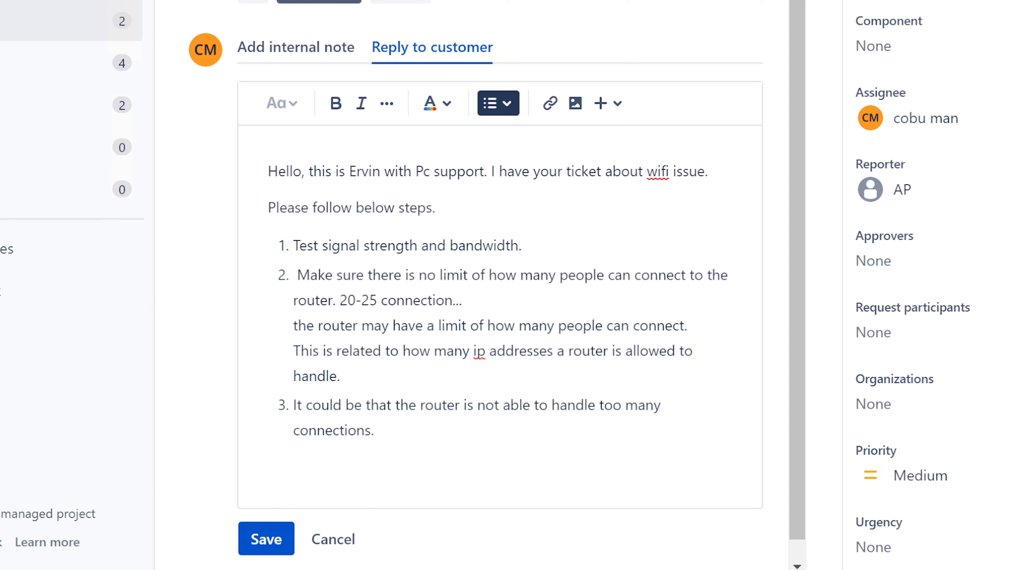
type("There is an off chan")
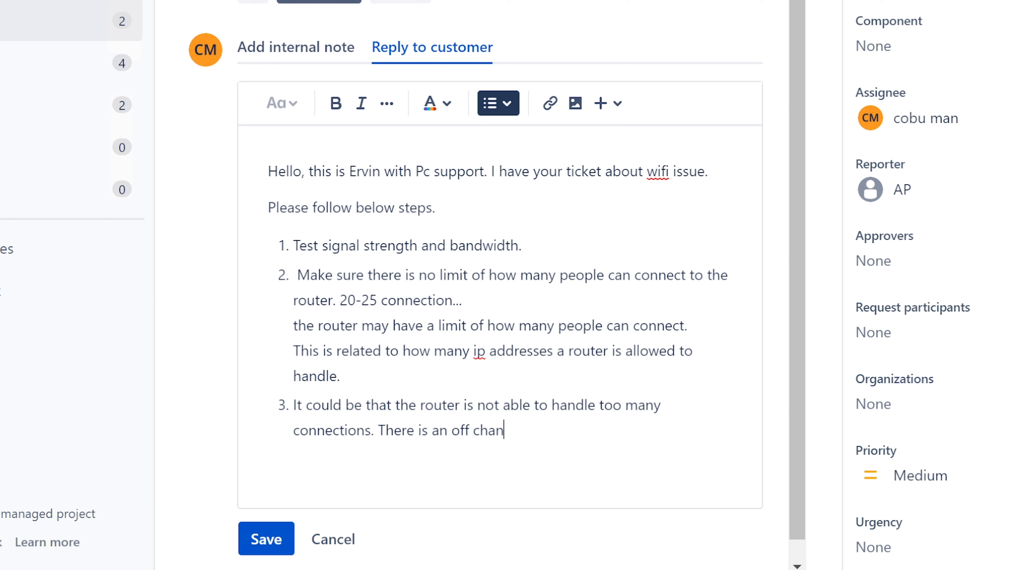
type("ce that is ")
type("t's overhea")
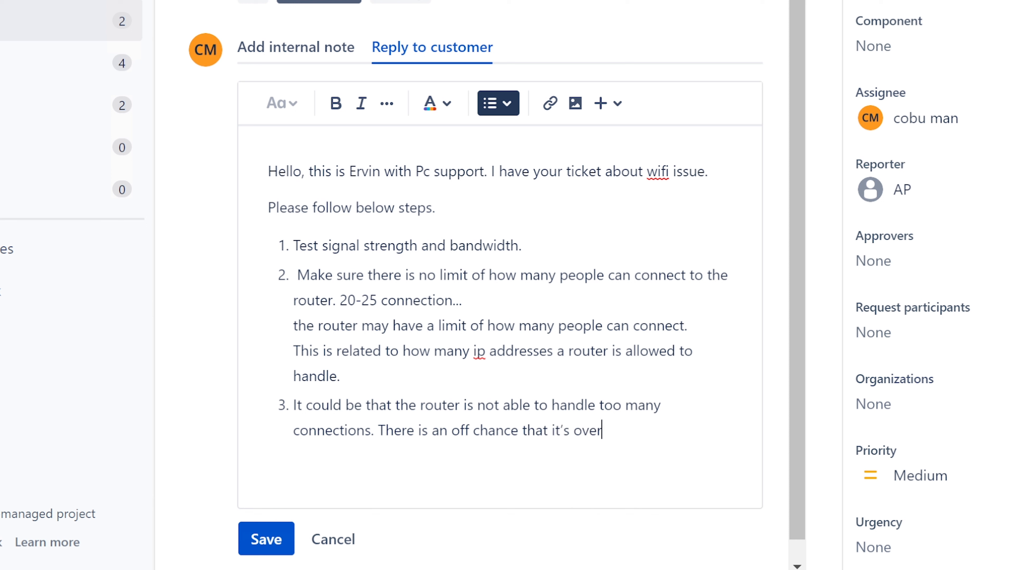
type("d")
key("BackSpace")
type("ting.")
key("Return")
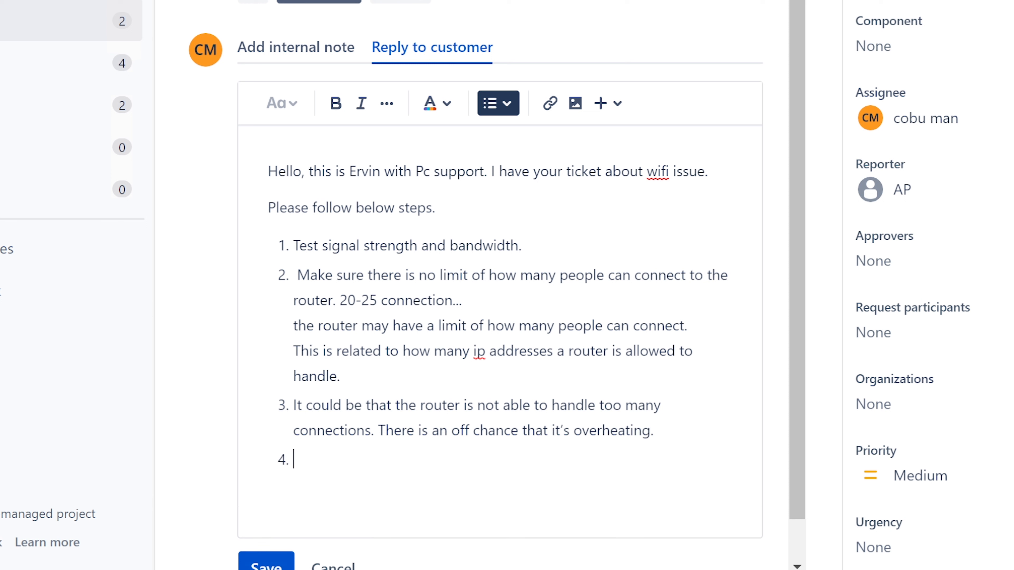
Write step 4, 'Possibly get a dedicated wifi router and use that instead.', and end the list
type("Possibly get a dedi")
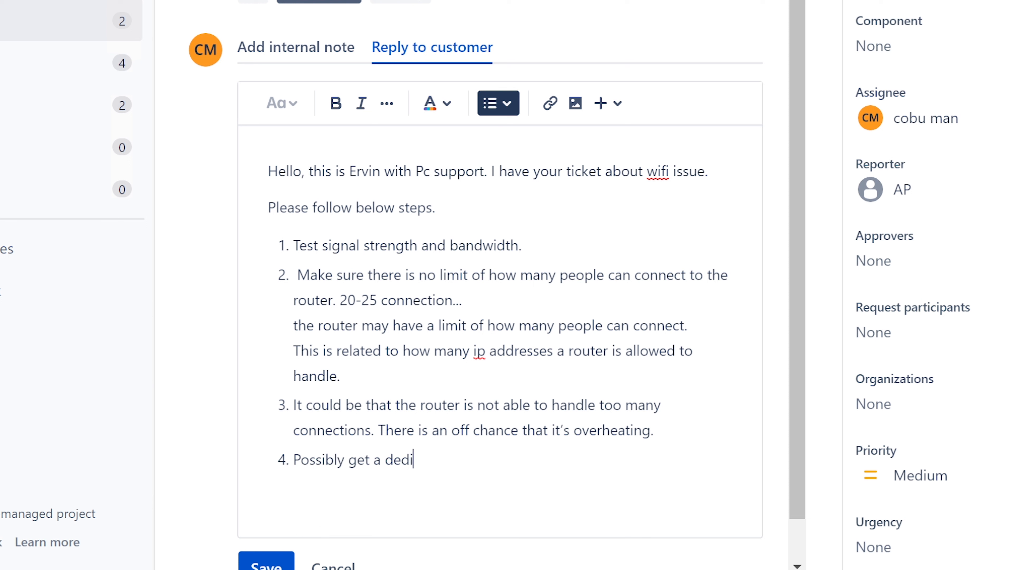
type("cated wifi router ")
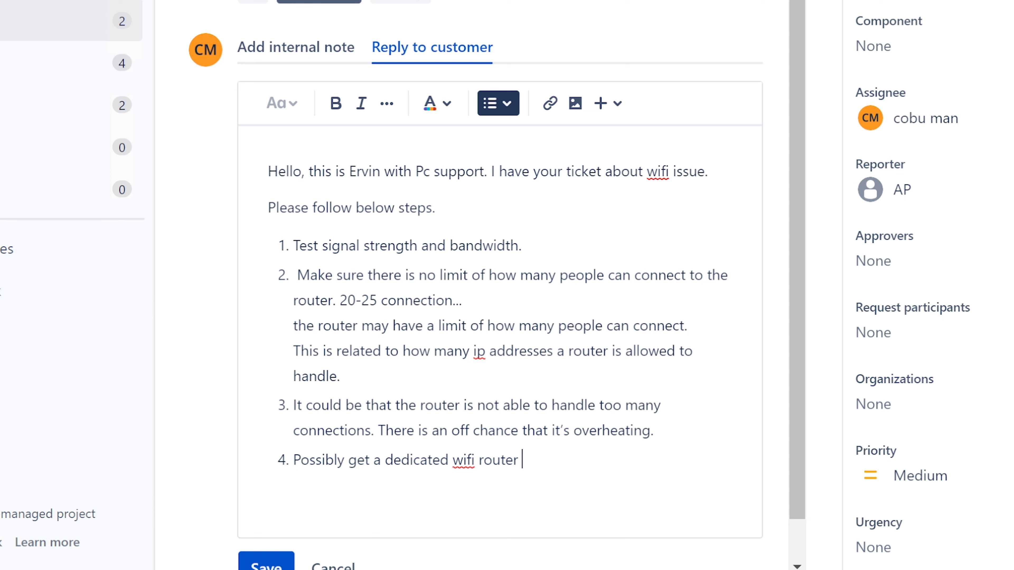
type("and use that inste")
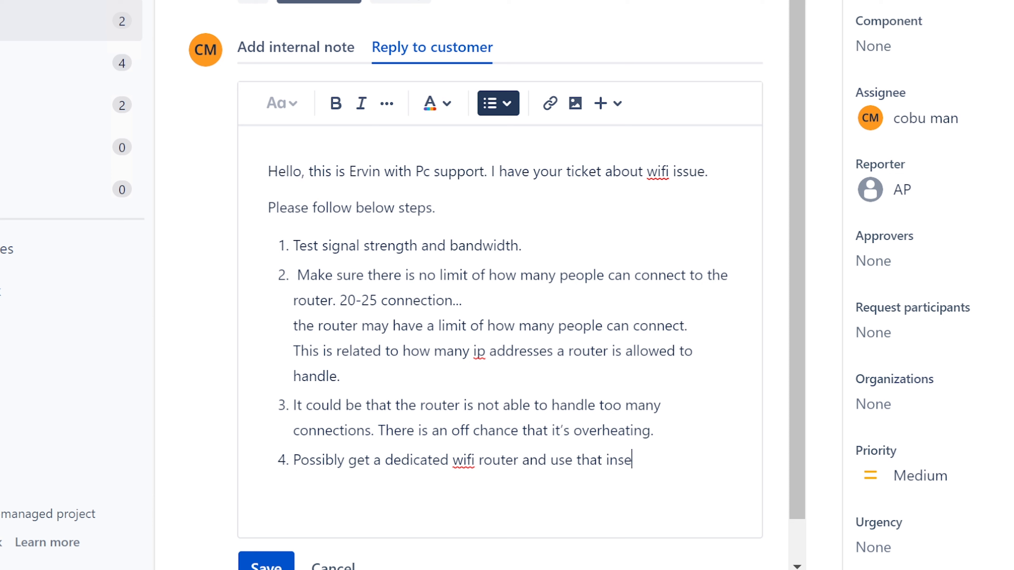
type("ad.")
key("Return")
key("BackSpace")
key("shift+Return")
Add the unnumbered closing line 'I hope that helps.' below the list
key("Return")
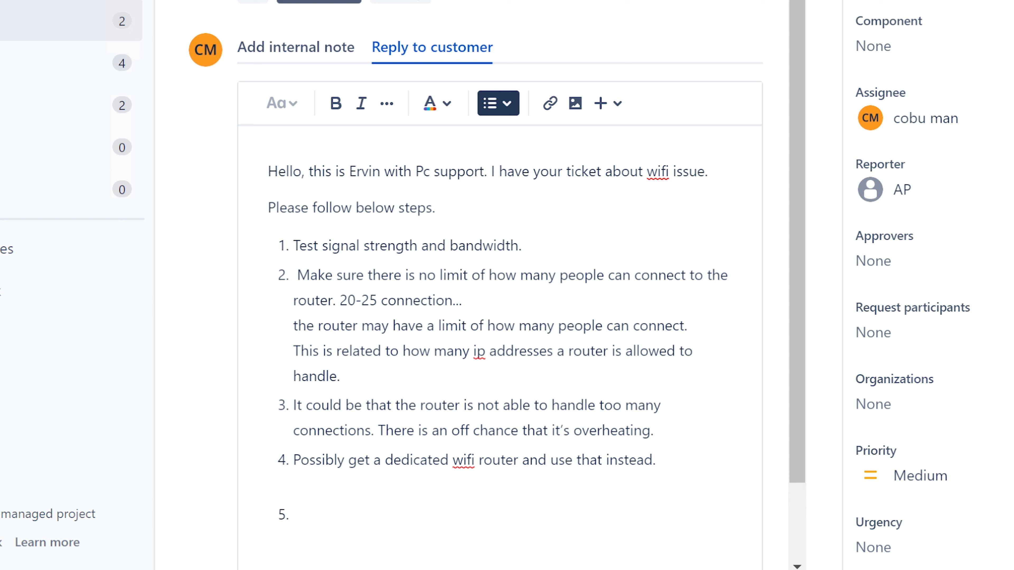
key("BackSpace")
type("I hope that helps.")
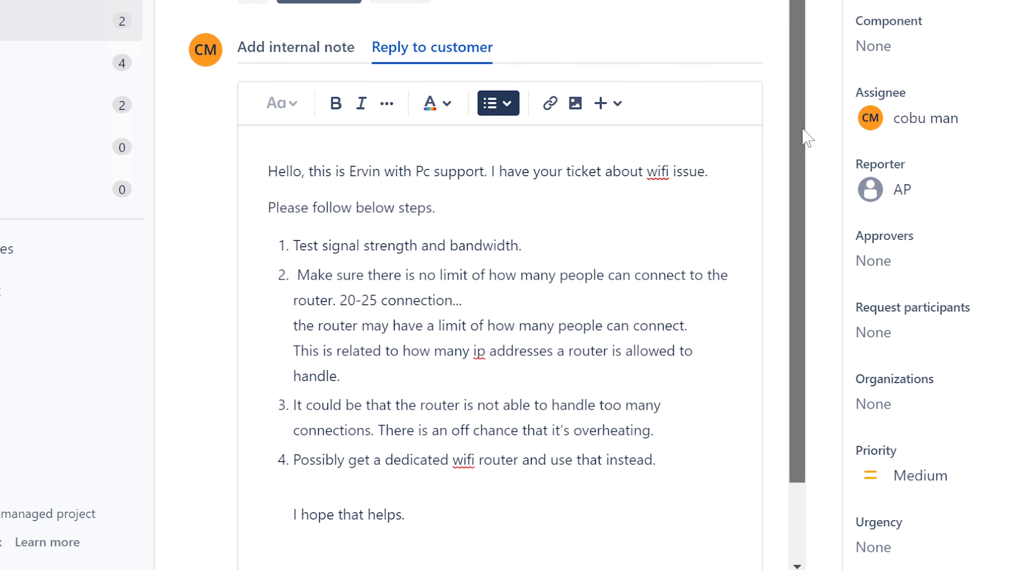
left_click_drag(803, 128, 789, 7)
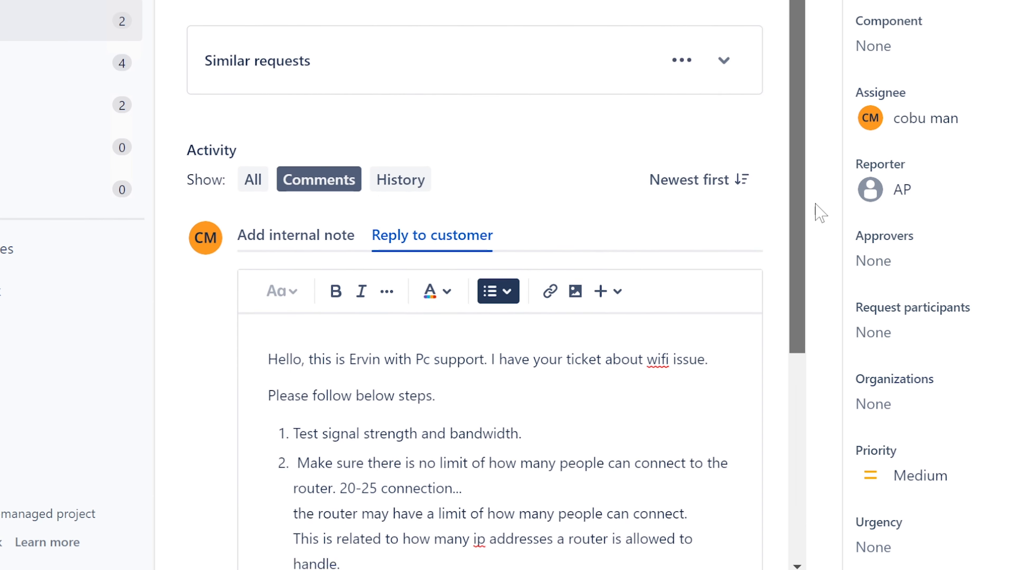
scroll(822, 239, "down", 6)
Save the ISD-170 reply and open the wireless mouse ticket ISD-171
left_click(258, 513)
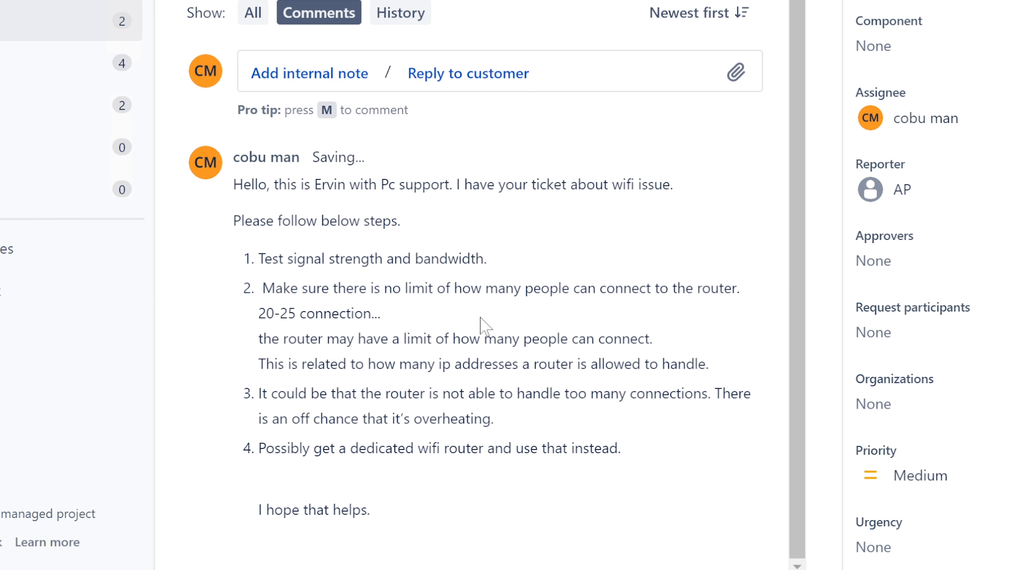
scroll(481, 324, "up", 5)
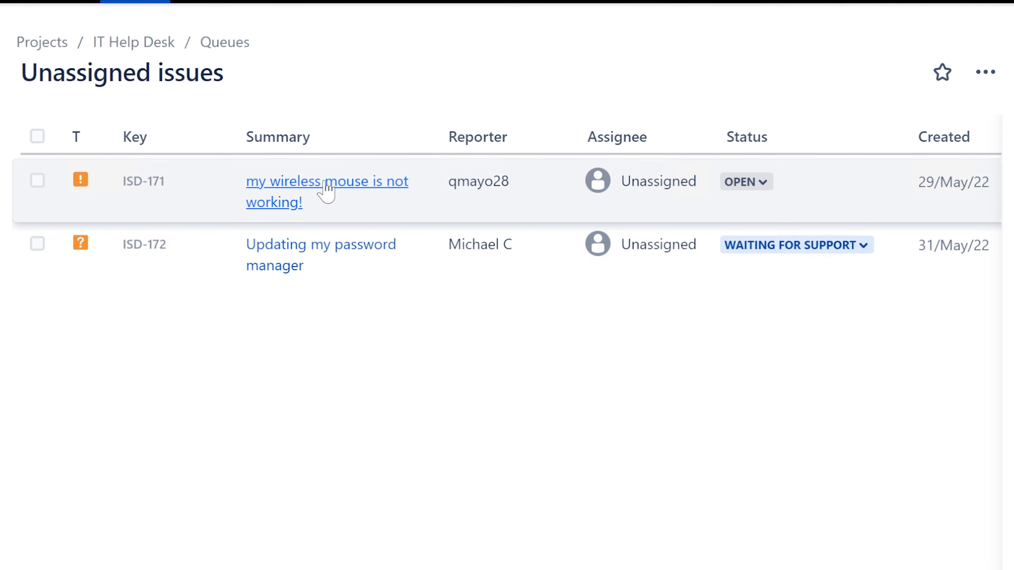
left_click(325, 185)
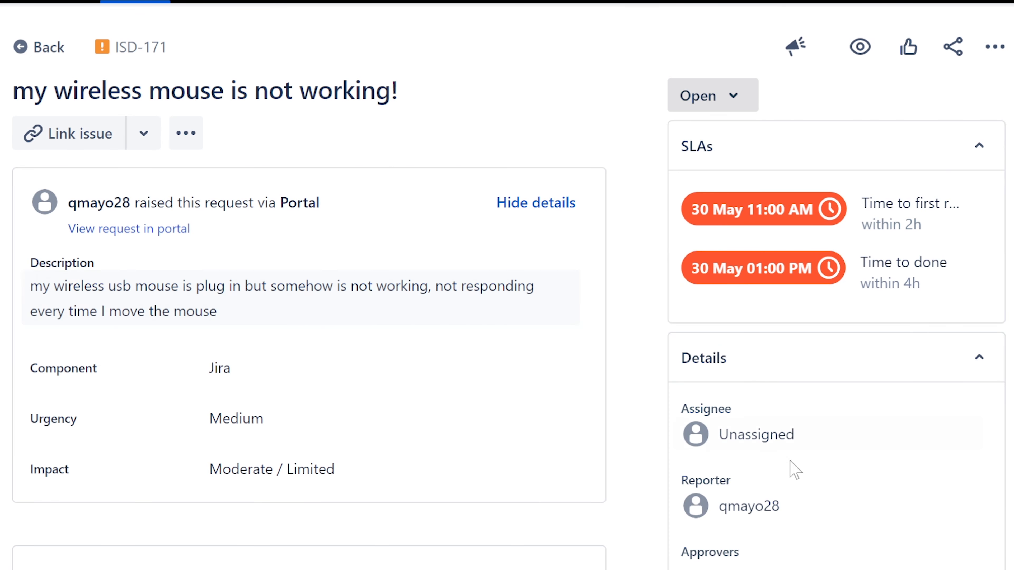
Assign ISD-171 to the support agent and review its title and mouse-problem description
left_click(768, 439)
left_click(774, 490)
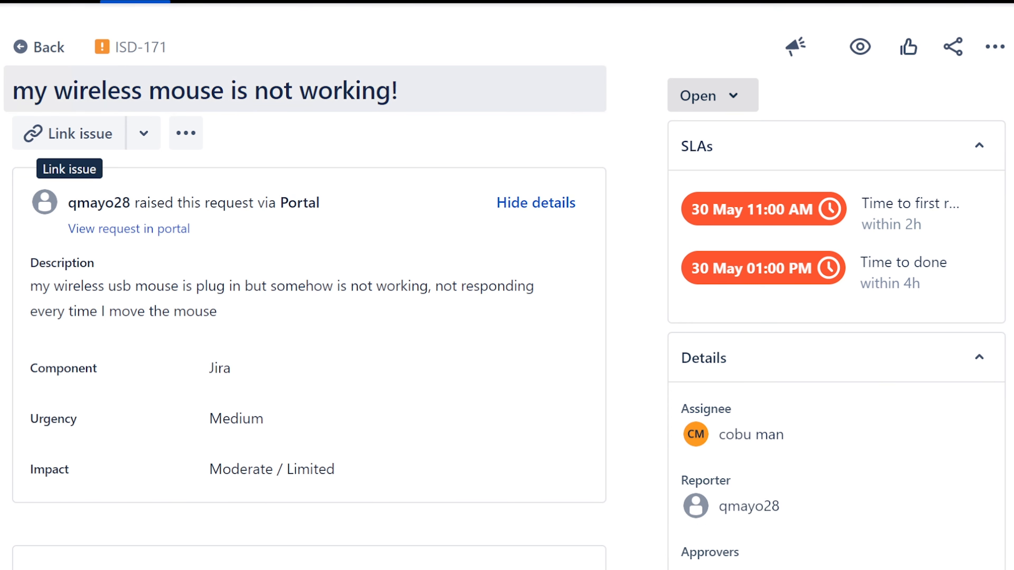
left_click_drag(13, 91, 399, 91)
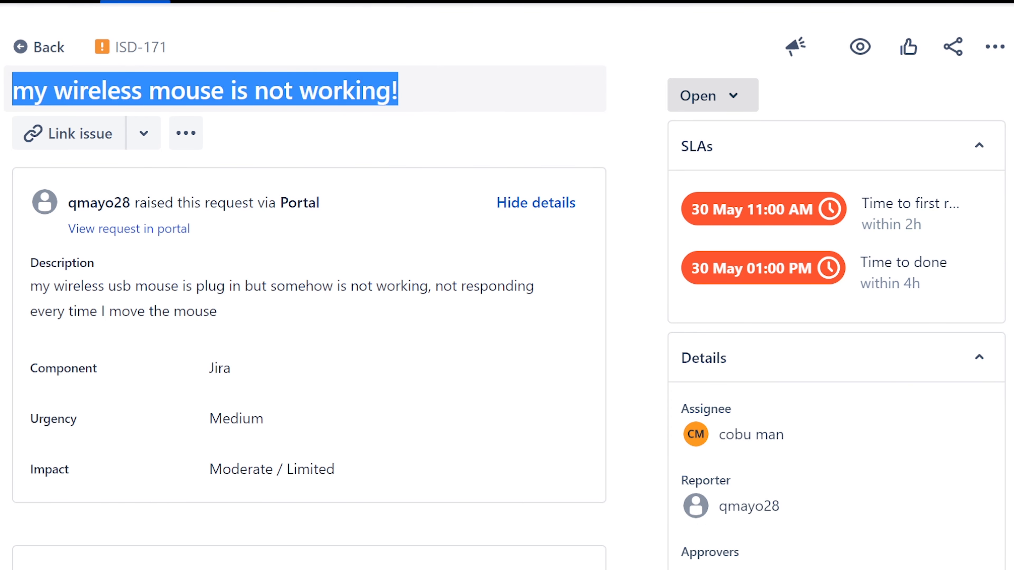
left_click_drag(31, 286, 380, 322)
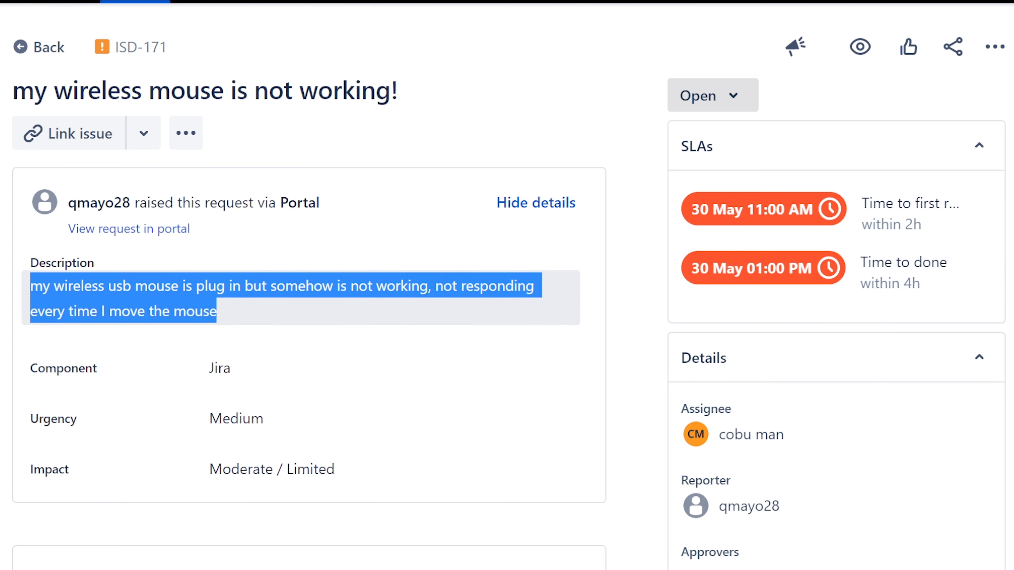
left_click(439, 359)
scroll(439, 359, "down", 2)
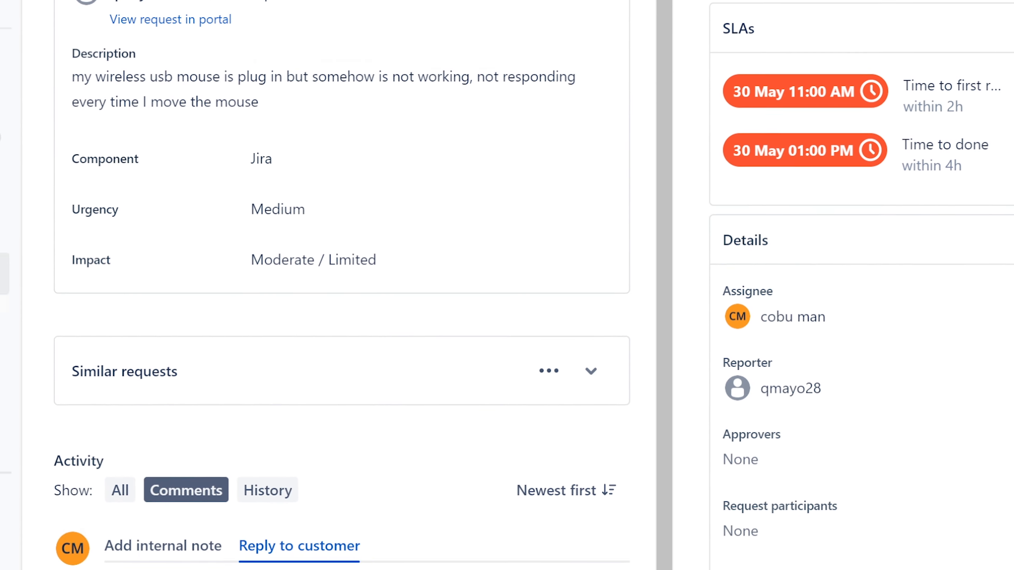
Greet the customer as the agent from Pc support, acknowledging their mouse-not-working ticket
type("Hellp")
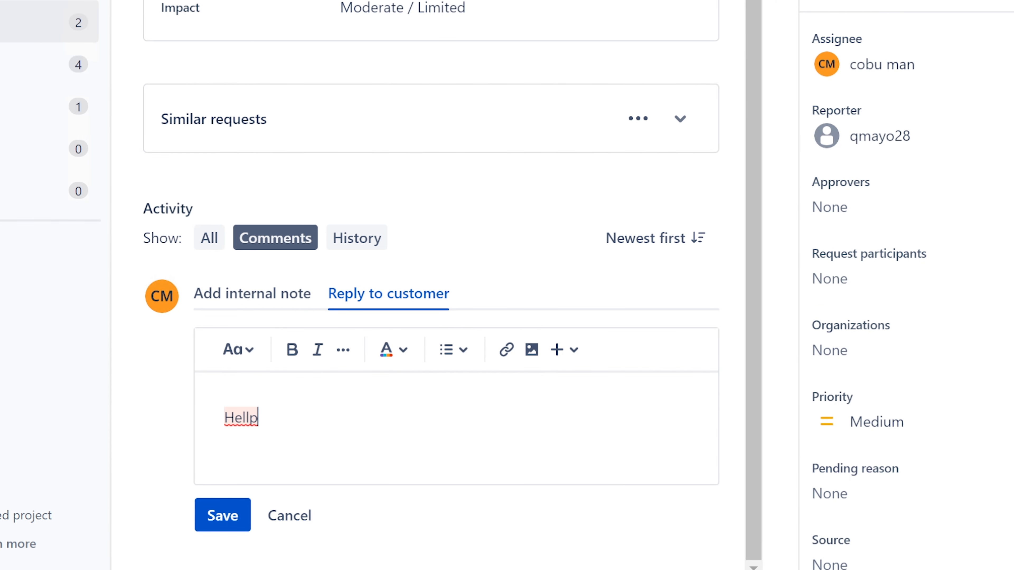
key("BackSpace")
key("BackSpace")
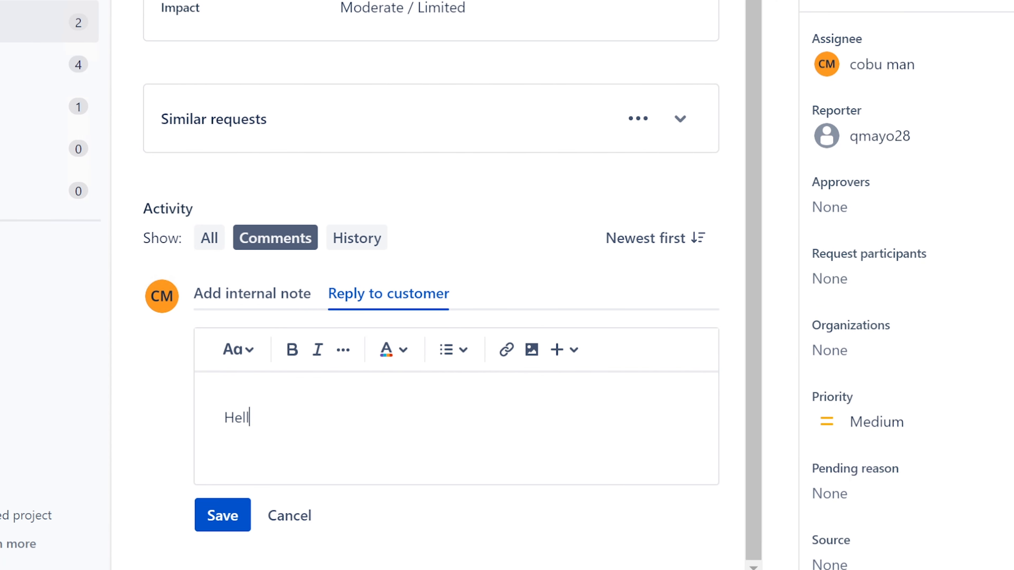
type("lo, this is Ervin with Pc ")
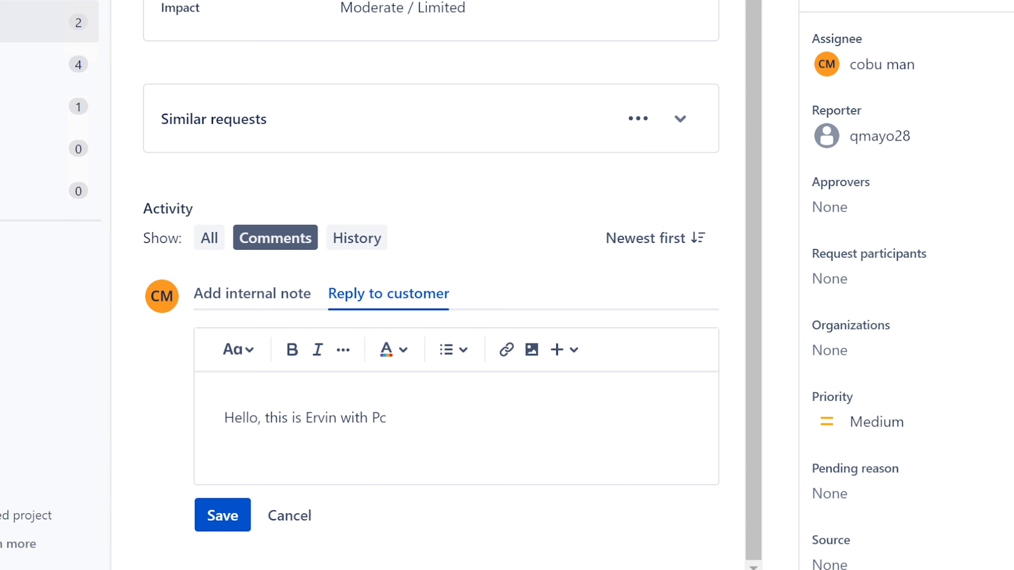
type("support. I have your ti")
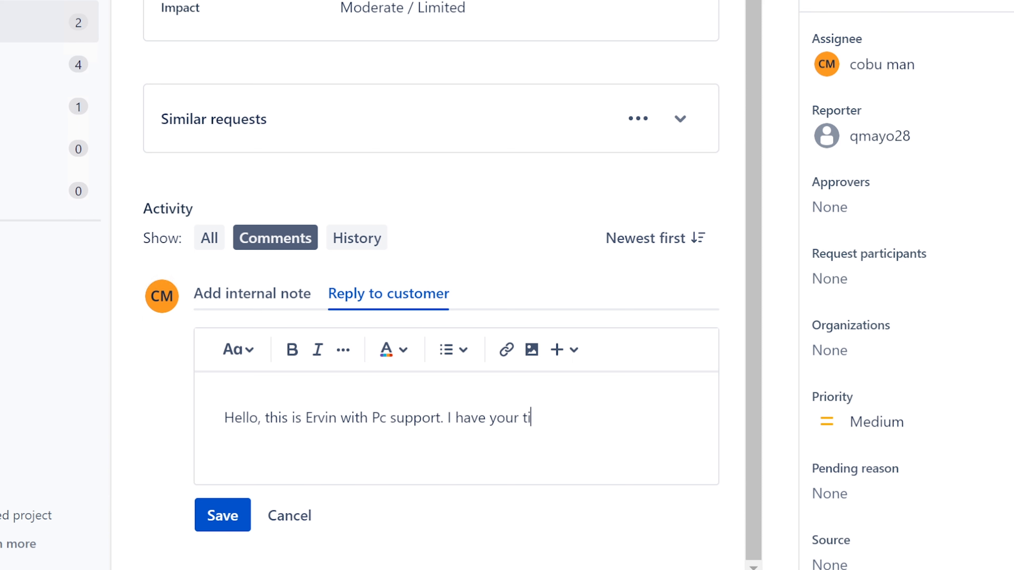
type("cket about mouse not work")
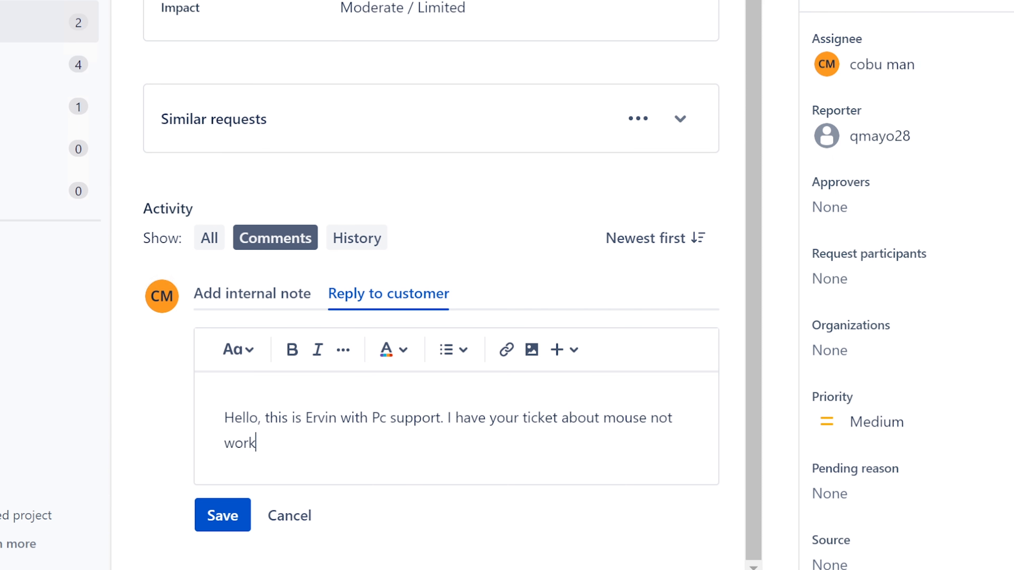
type("ing.")
Start a second paragraph of the reply beginning 'There is'
key("Return")
key("BackSpace")
key("Return")
type("This could be")
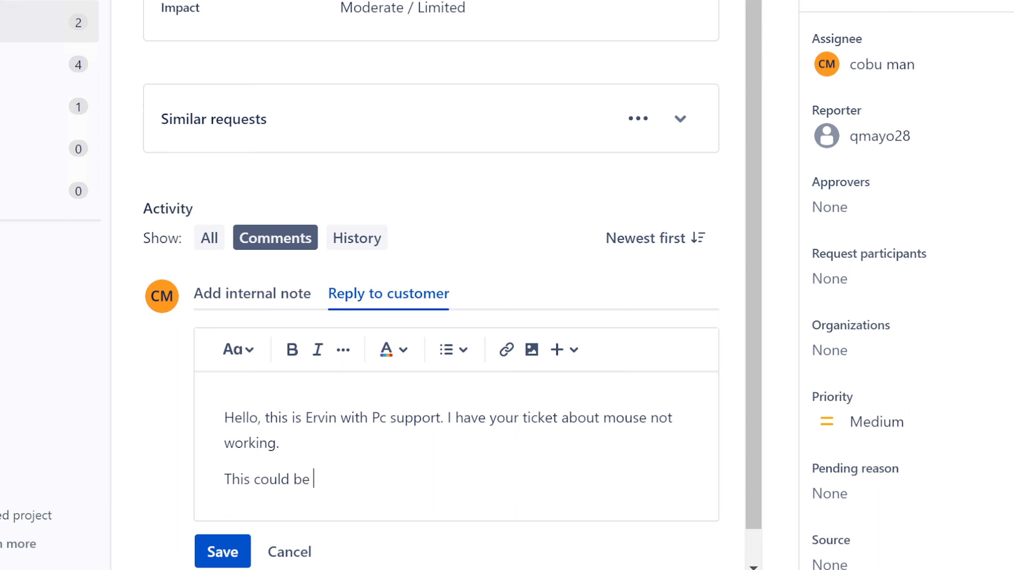
key("BackSpace")
key("BackSpace")
key("BackSpace")
key("BackSpace")
key("BackSpace")
key("BackSpace")
key("BackSpace")
key("BackSpace")
key("BackSpace")
key("BackSpace")
key("BackSpace")
key("BackSpace")
key("BackSpace")
key("BackSpace")
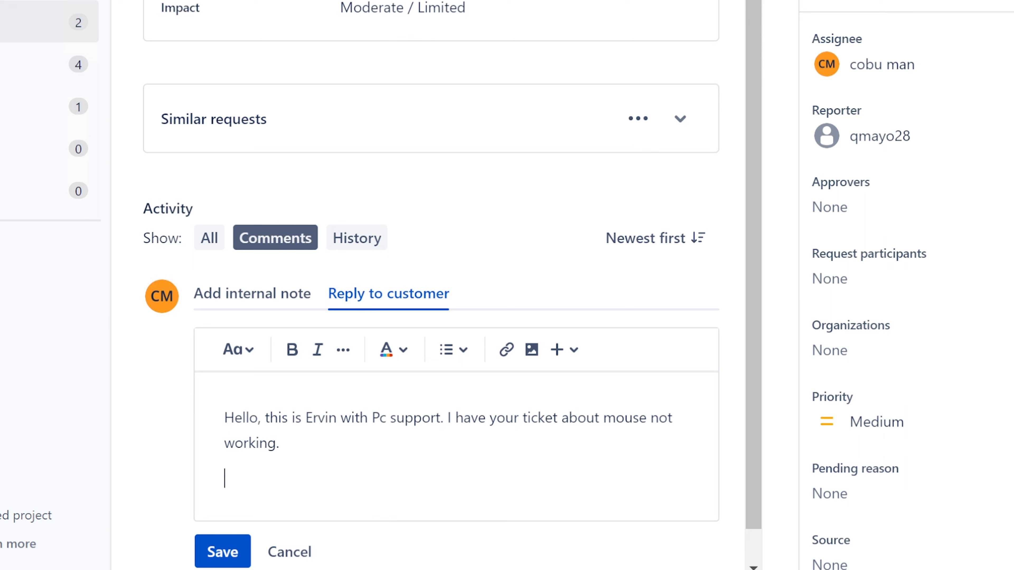
type("There is")
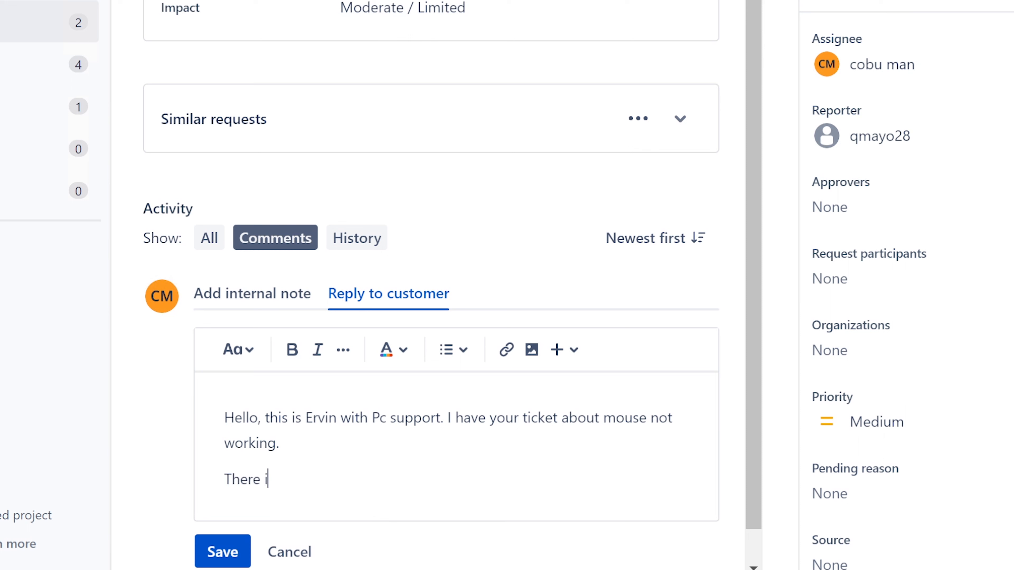
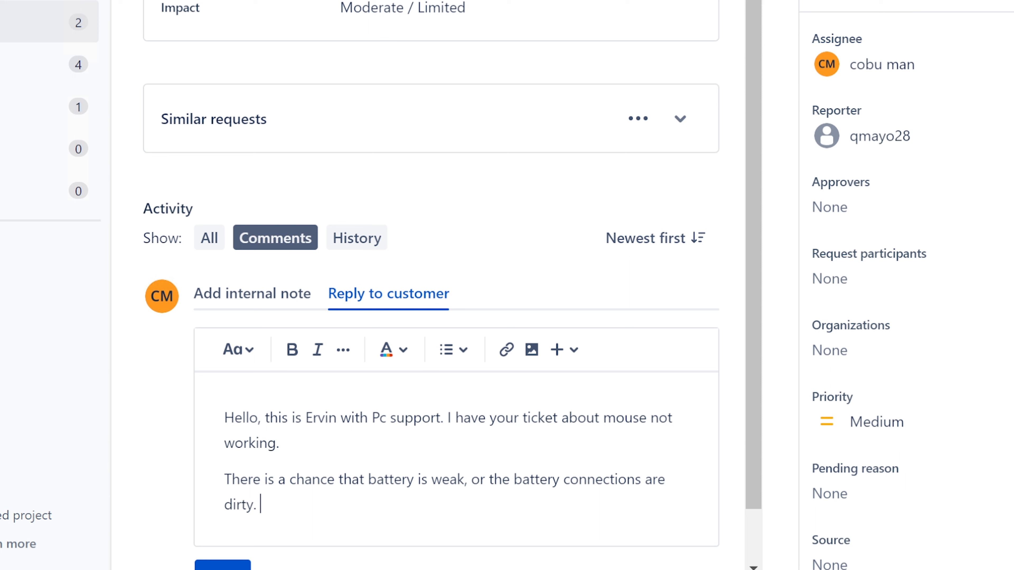
Finish the advice 'Check to make sure this is okay.' and sign the reply with the agent's name
type("Check to make sure the")
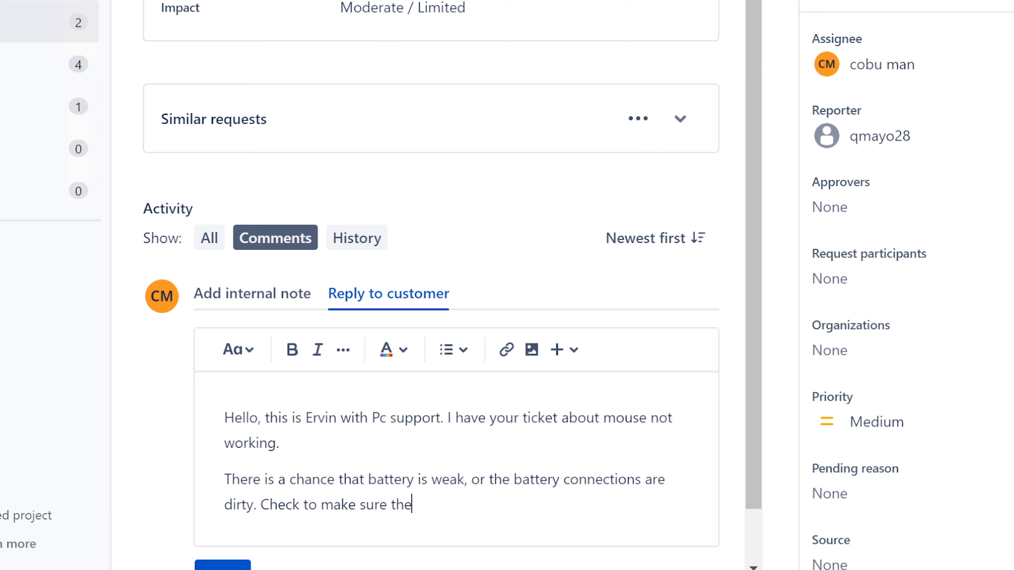
key("BackSpace")
type("is is okay.")
type("Ervin")
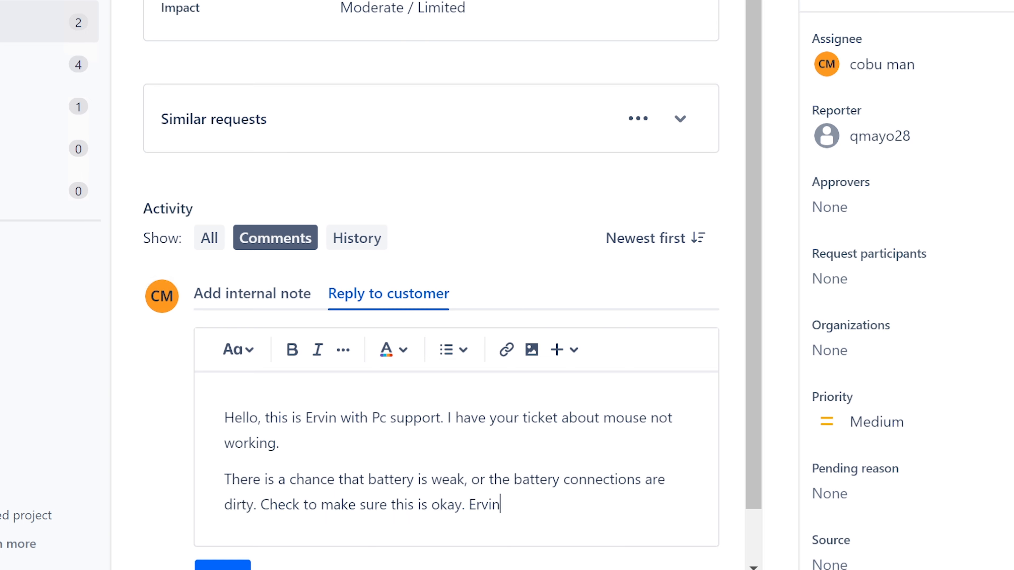
Send the mouse reply, resolve ISD-171, and open ticket ISD-172 'Updating my password manager'
left_click(222, 566)
left_click(787, 9)
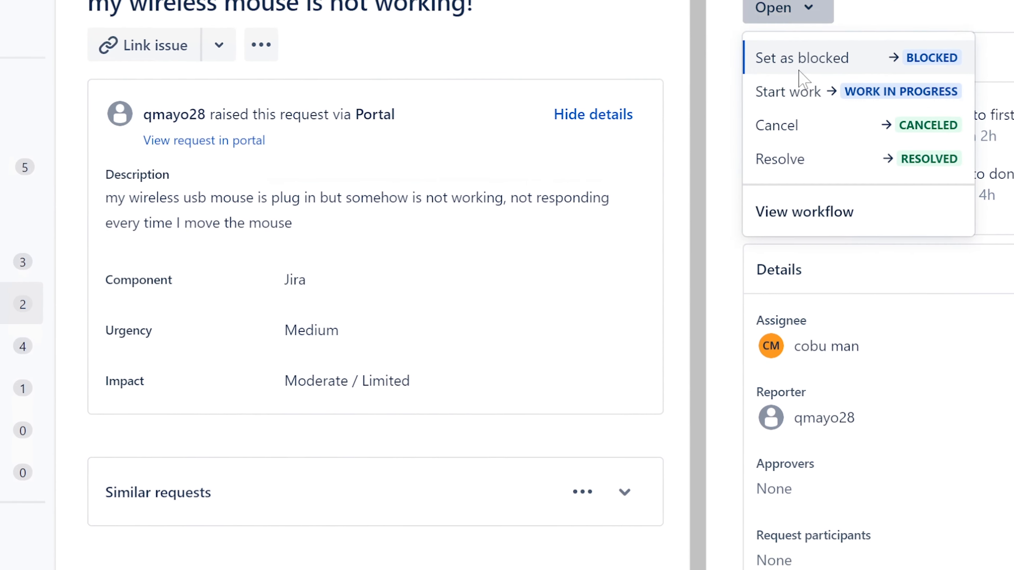
left_click(798, 157)
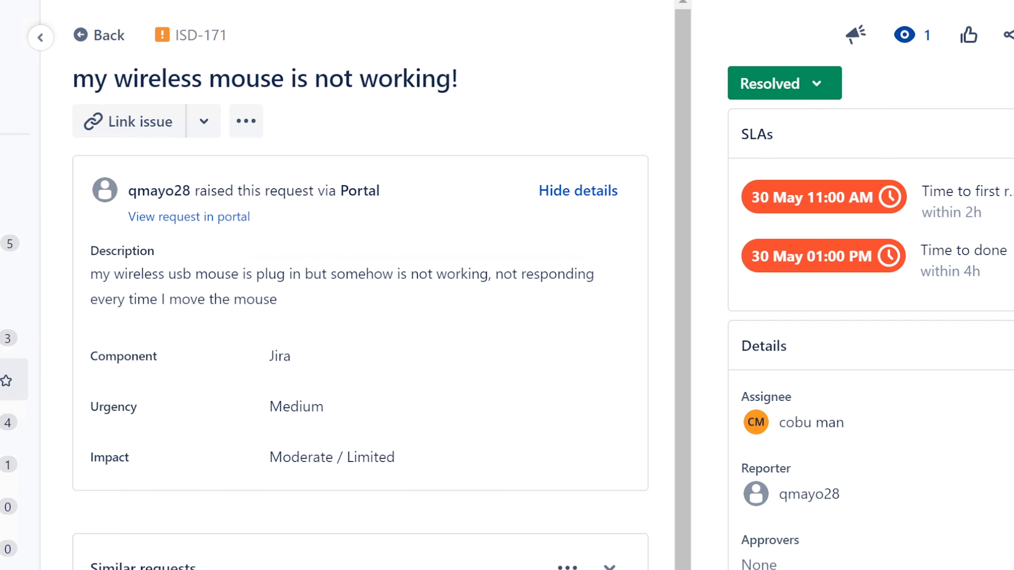
left_click(14, 380)
left_click(420, 167)
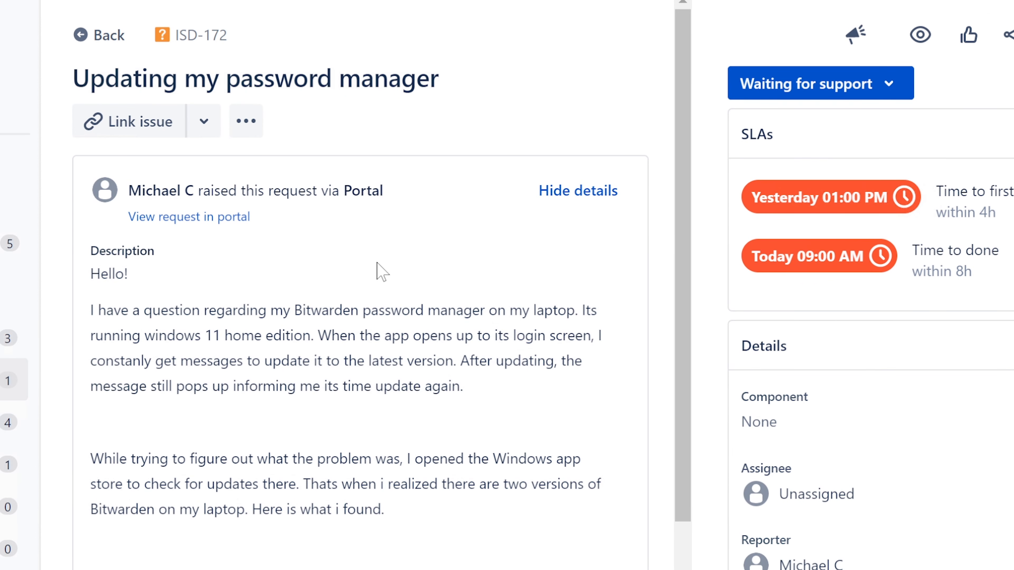
Assign ISD-172 to yourself and read its description of the persistent Bitwarden update prompt
left_click(850, 503)
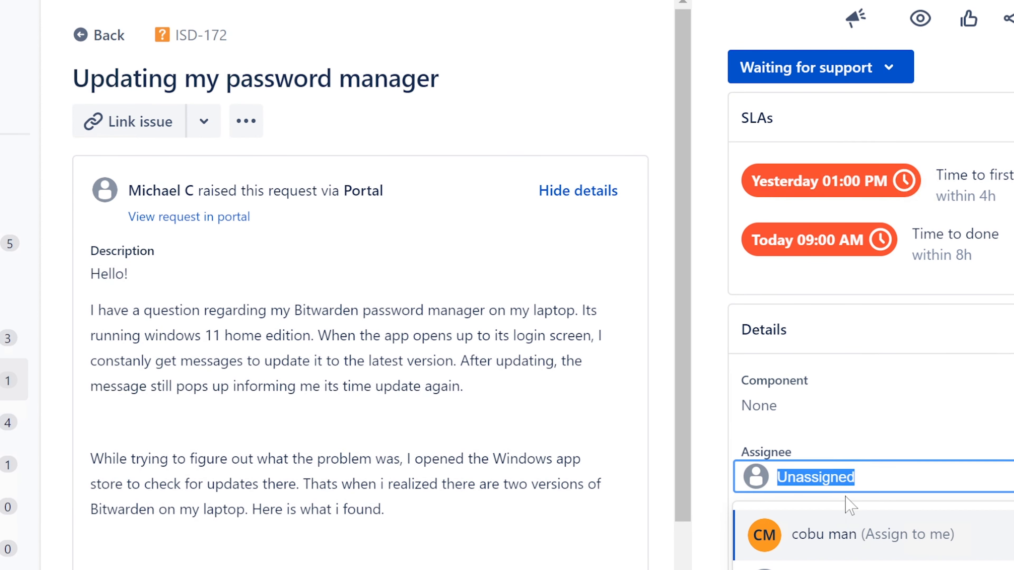
left_click(829, 535)
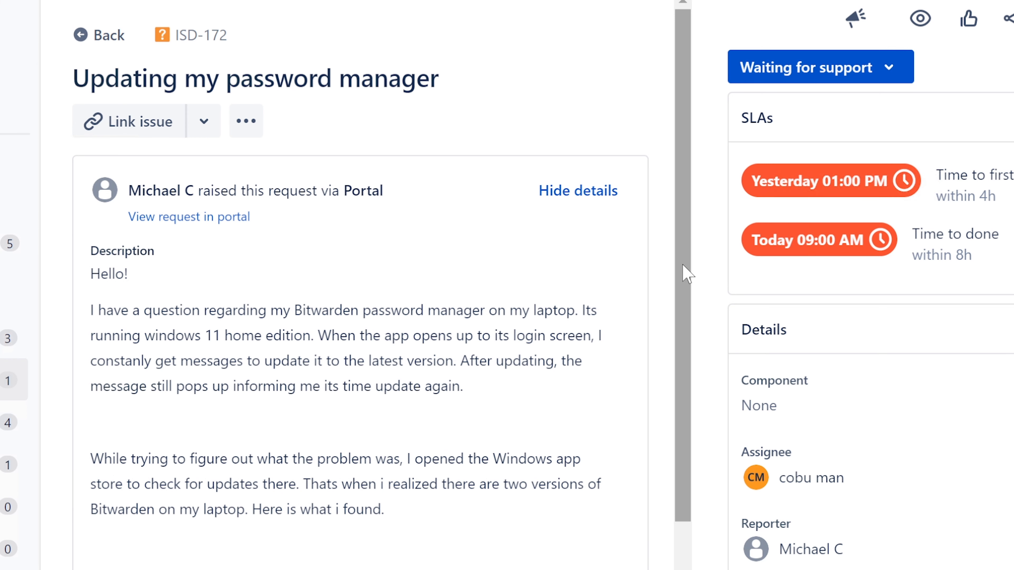
left_click_drag(682, 264, 663, 242)
scroll(683, 255, "down", 1)
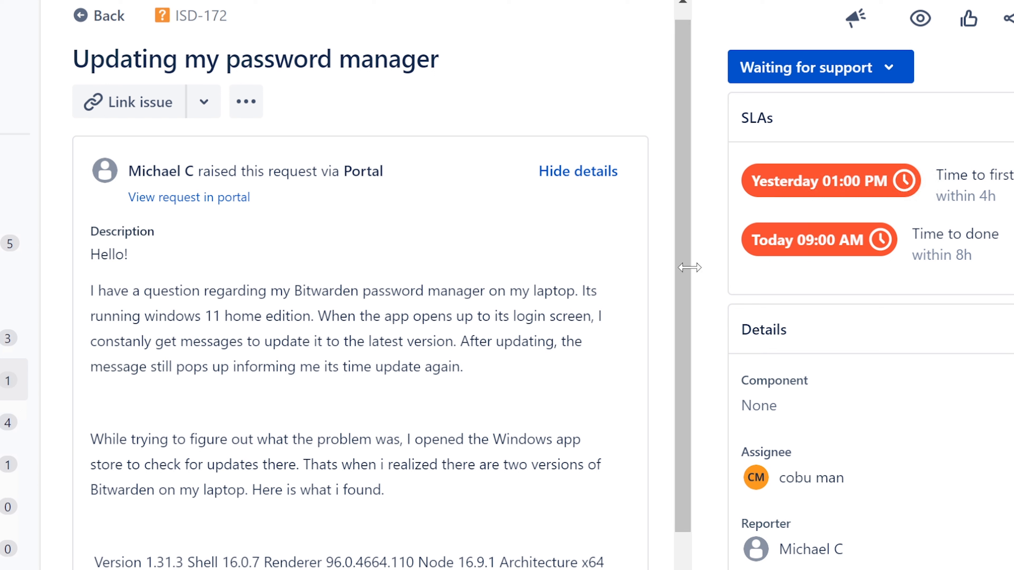
scroll(681, 269, "up", 1)
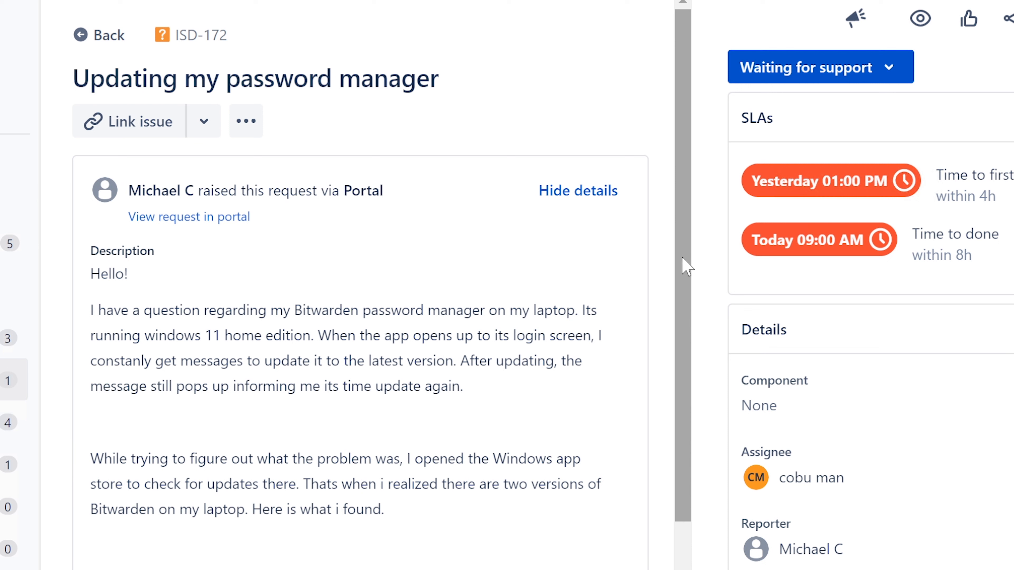
left_click_drag(443, 78, 72, 78)
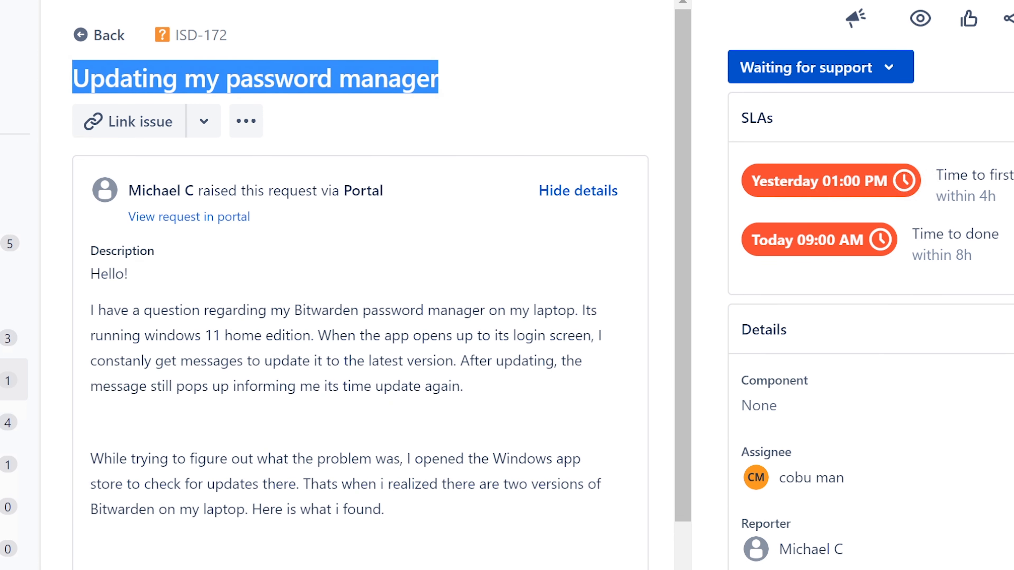
left_click_drag(90, 274, 149, 273)
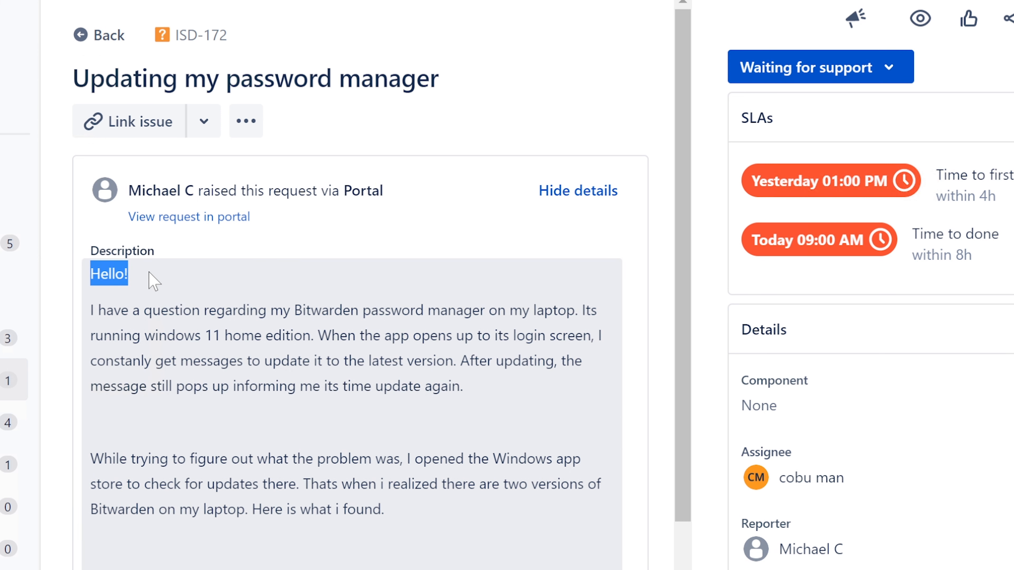
left_click_drag(90, 310, 578, 310)
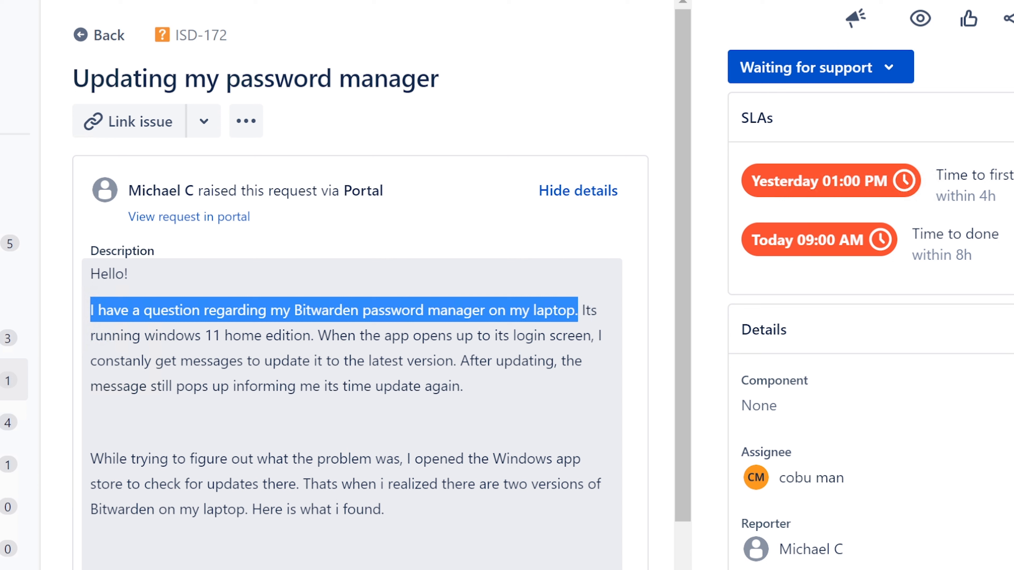
left_click_drag(577, 310, 329, 340)
left_click(320, 336)
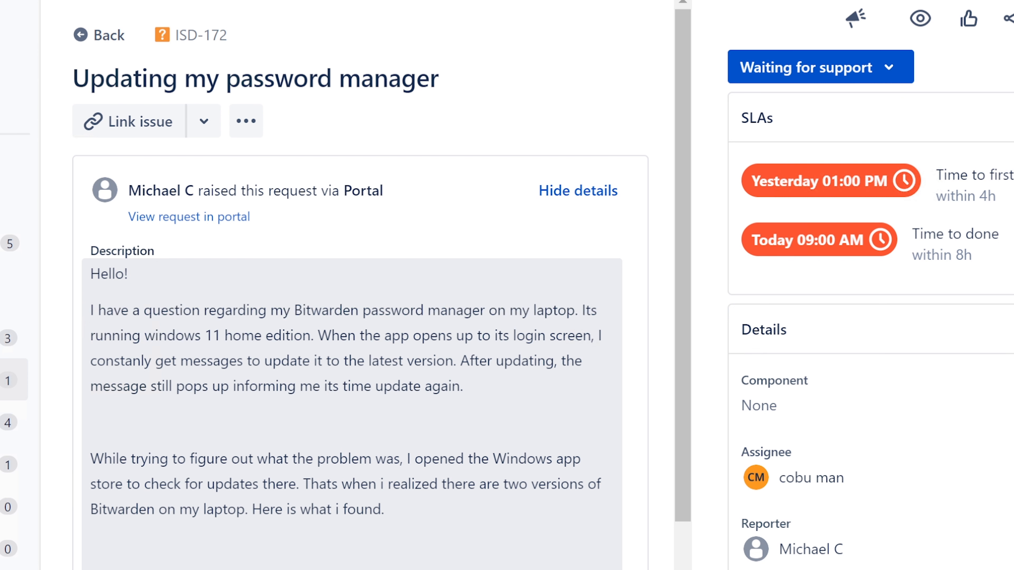
left_click_drag(317, 335, 409, 336)
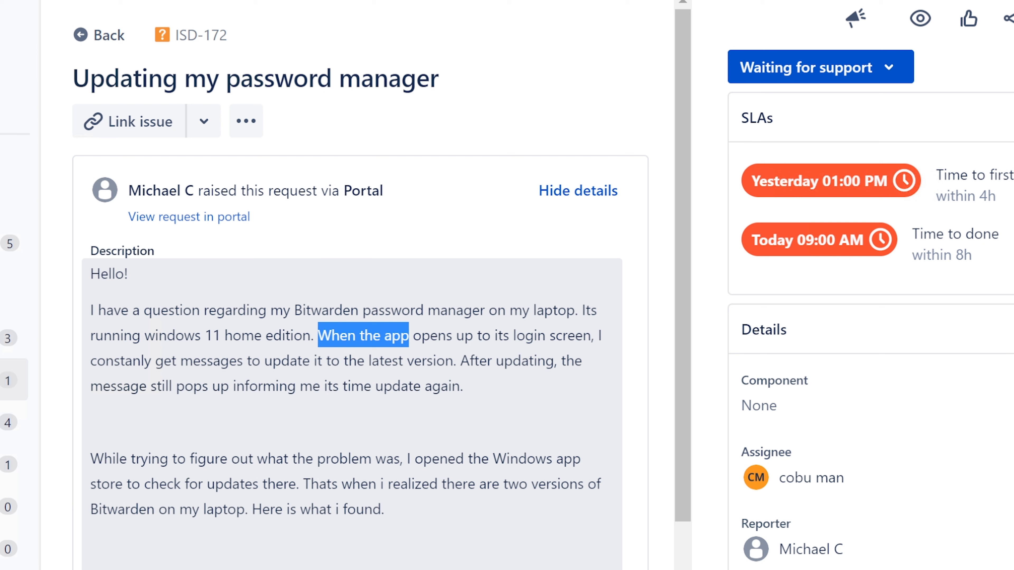
left_click_drag(408, 336, 459, 360)
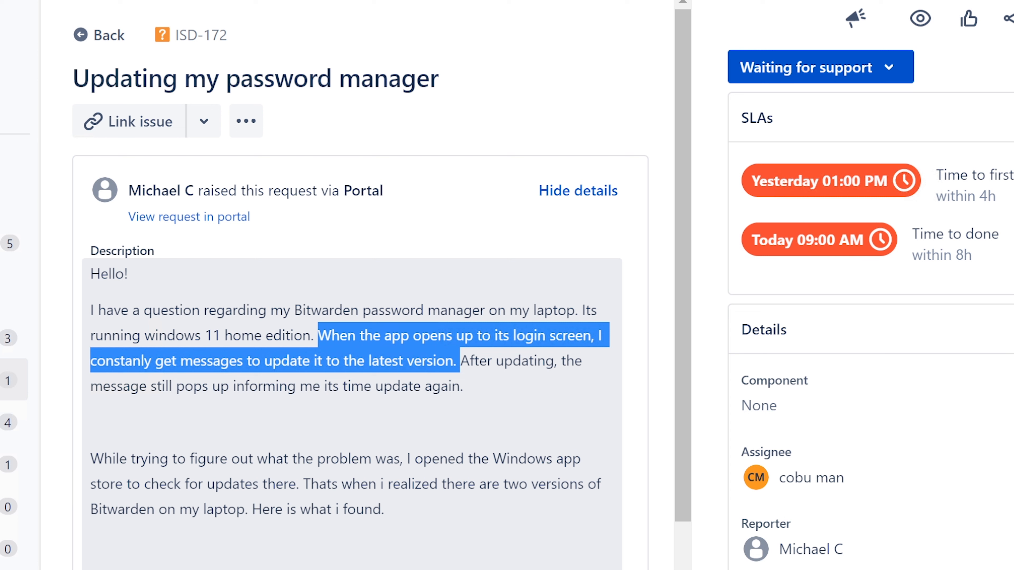
left_click(457, 361)
left_click_drag(457, 361, 469, 361)
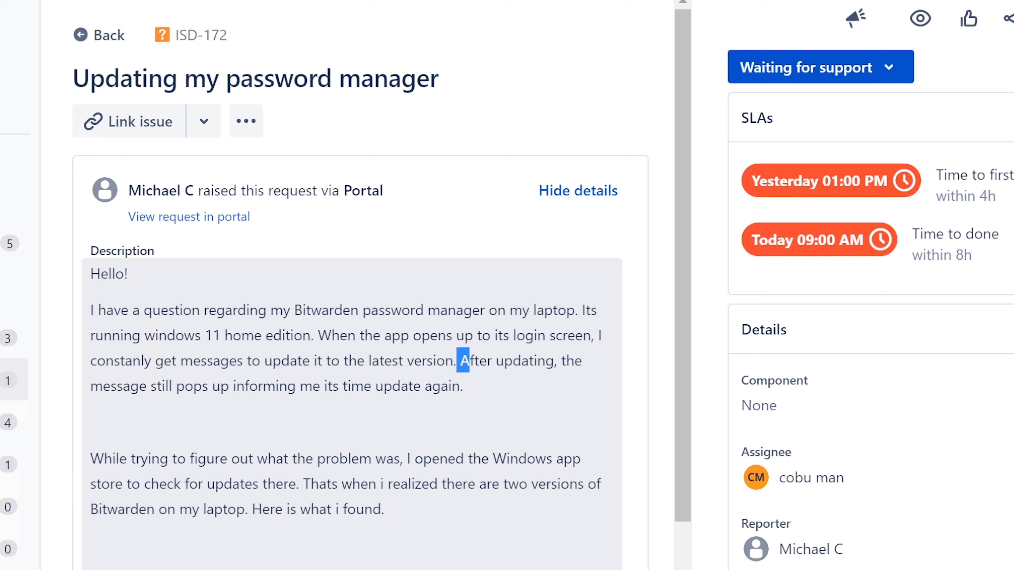
left_click_drag(470, 361, 478, 378)
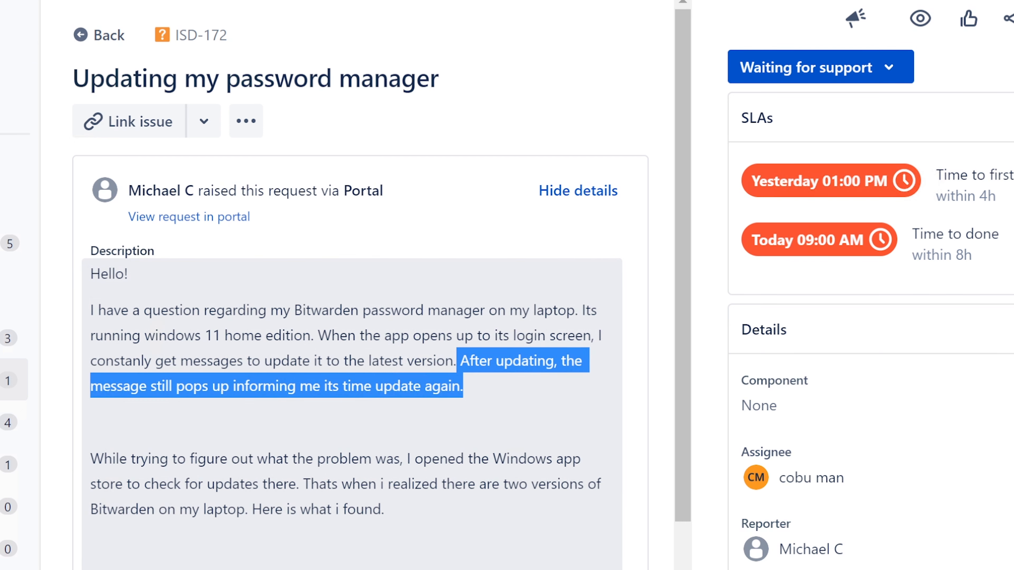
left_click(479, 383)
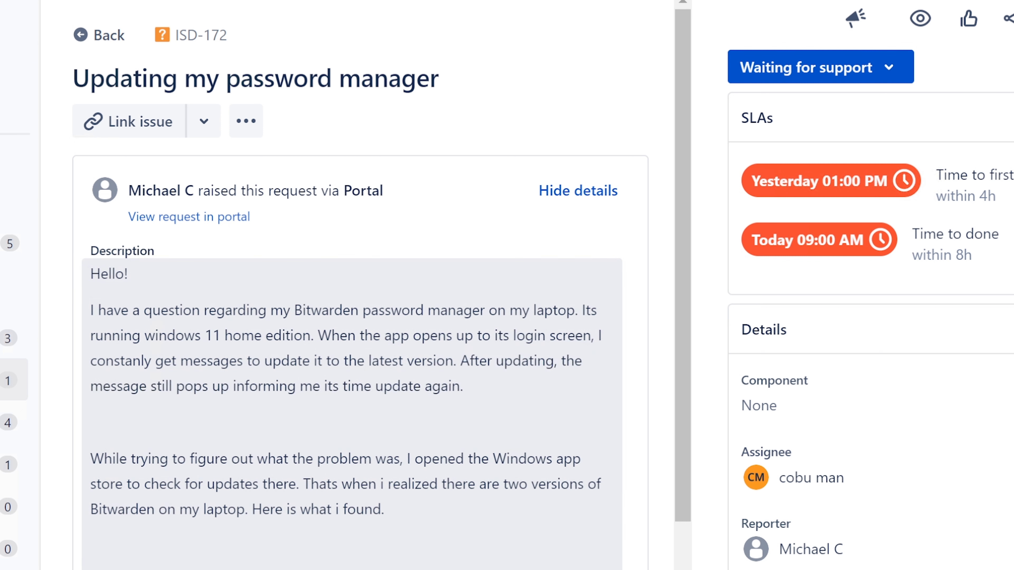
left_click_drag(163, 361, 454, 362)
left_click(470, 363)
left_click_drag(90, 459, 472, 459)
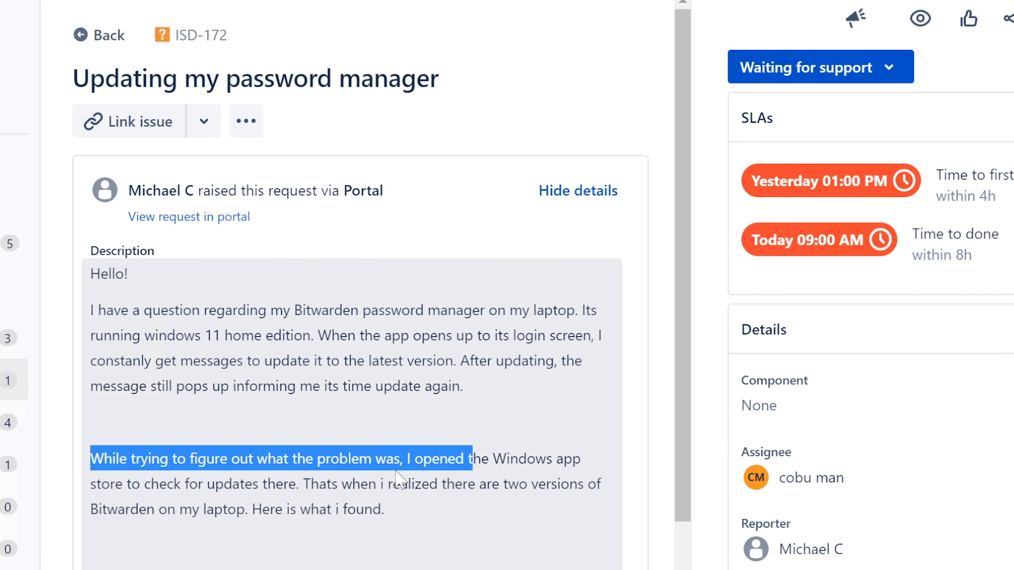
left_click_drag(397, 475, 298, 484)
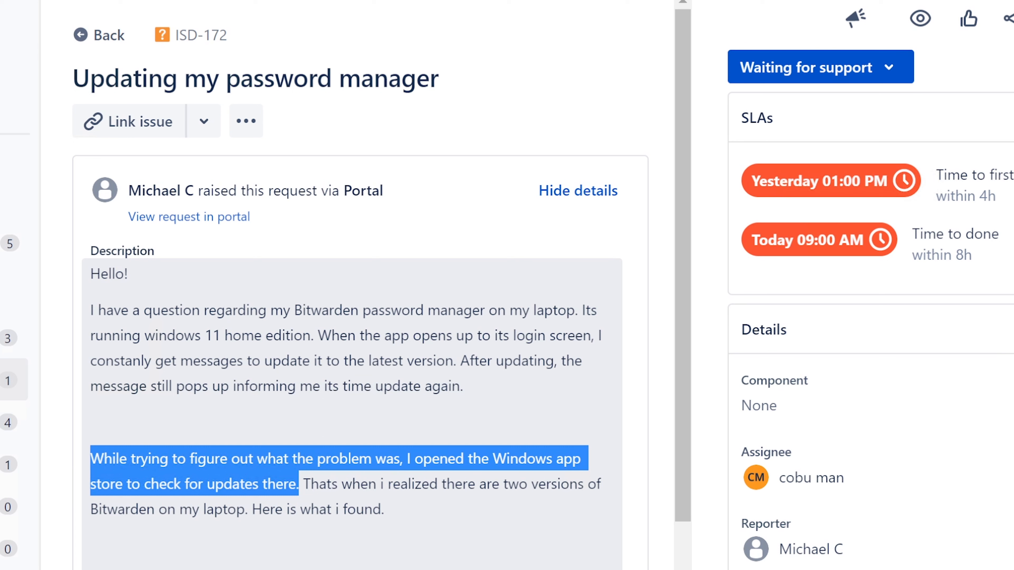
left_click_drag(297, 484, 302, 484)
left_click(303, 484)
left_click_drag(303, 484, 439, 510)
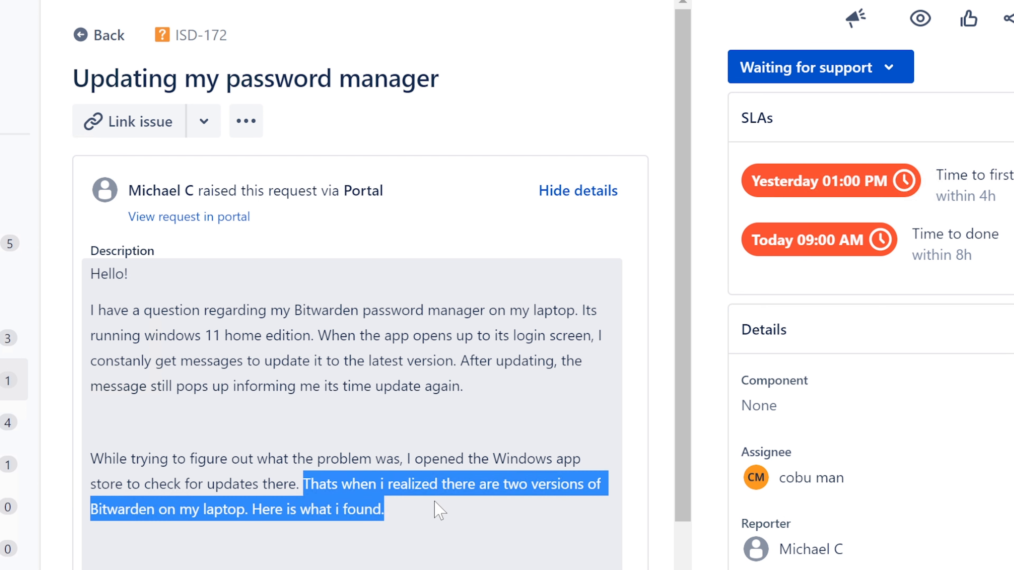
left_click_drag(434, 502, 431, 537)
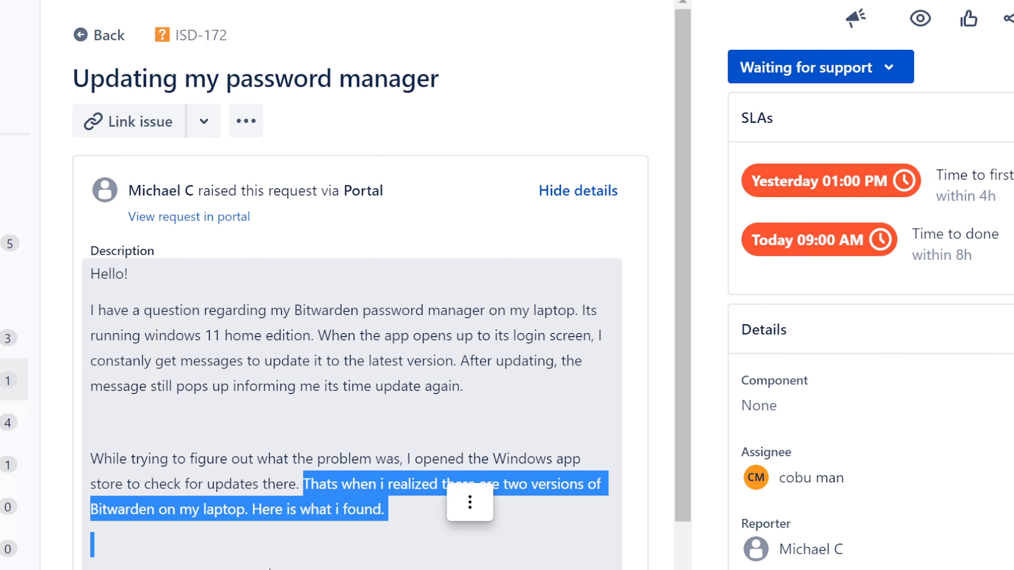
left_click(433, 565)
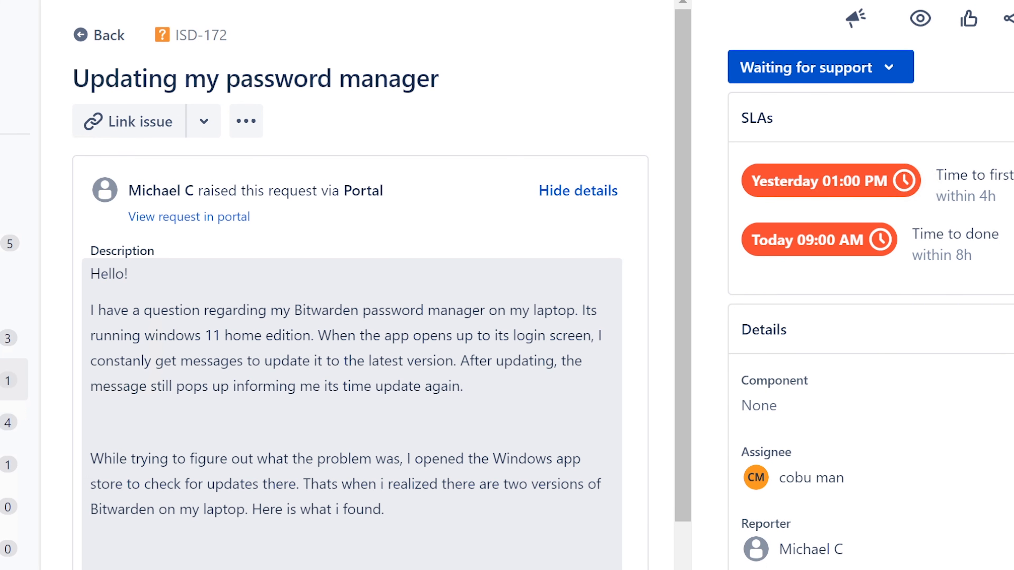
scroll(360, 319, "down", 3)
scroll(351, 291, "down", 3)
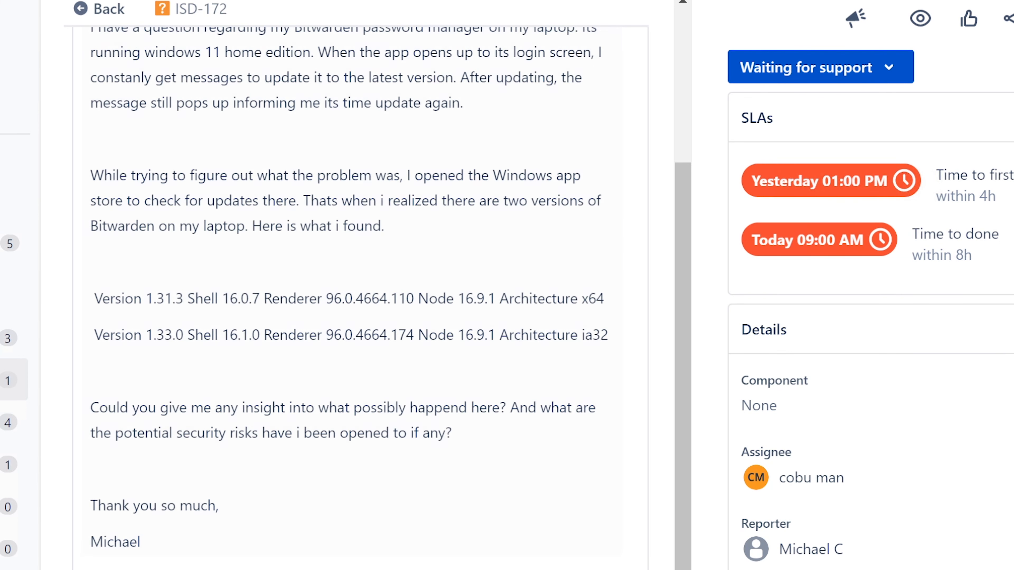
scroll(147, 431, "down", 6)
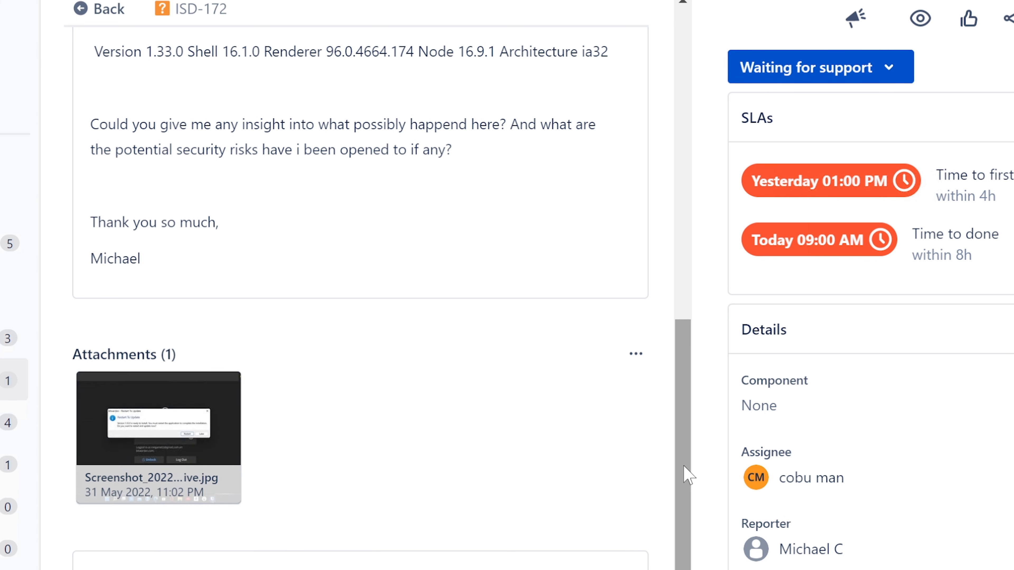
left_click_drag(683, 471, 668, 312)
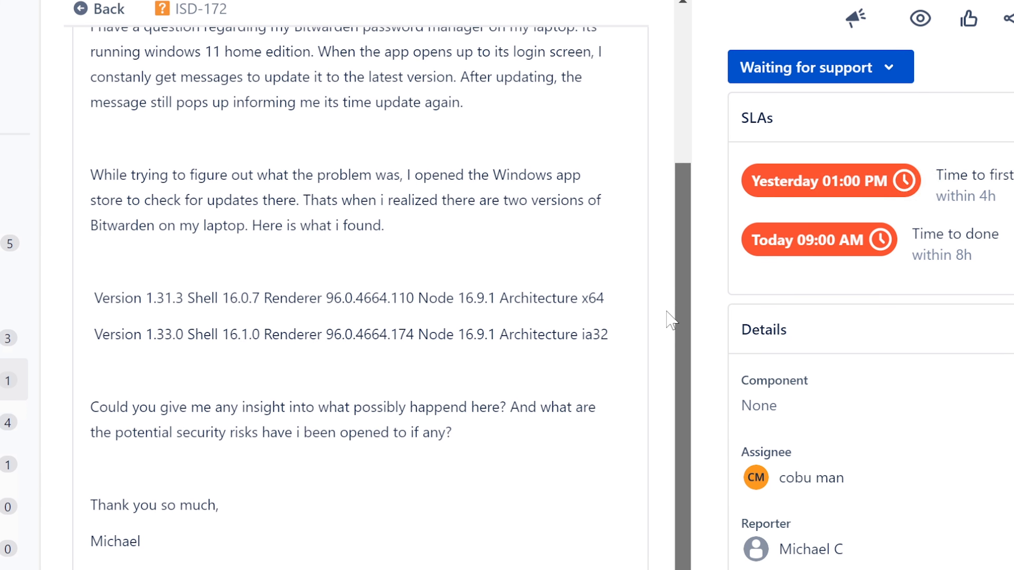
left_click_drag(666, 311, 693, 407)
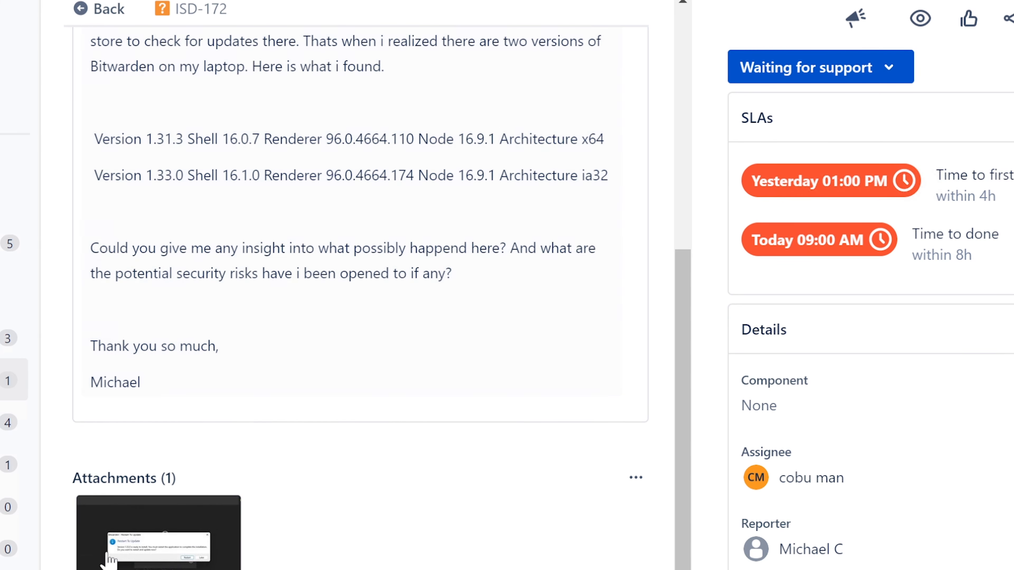
View the attached Bitwarden 1.33.0 screenshot and scroll down to the ticket's Attachments and Activity
left_click(142, 543)
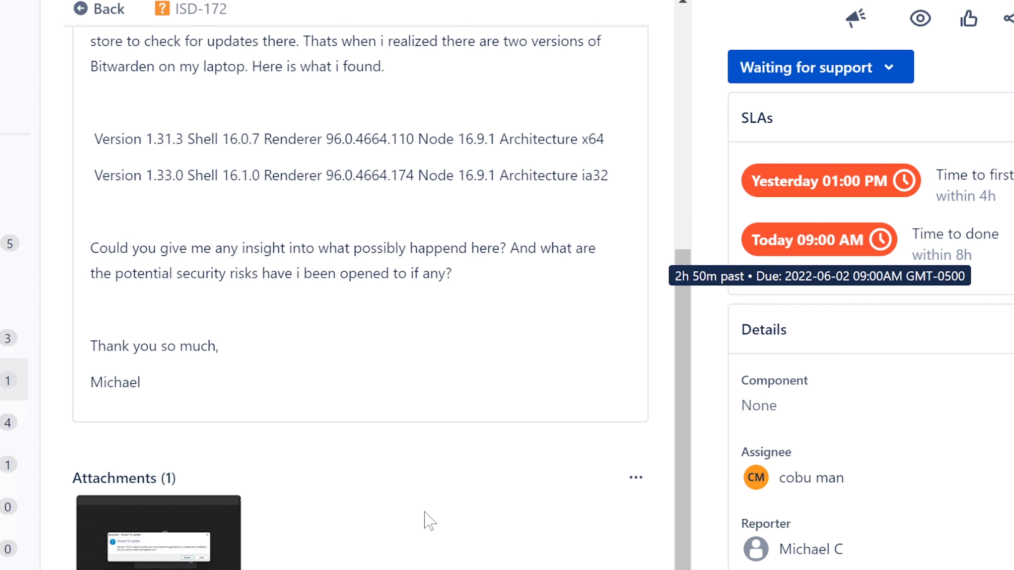
scroll(393, 536, "down", 3)
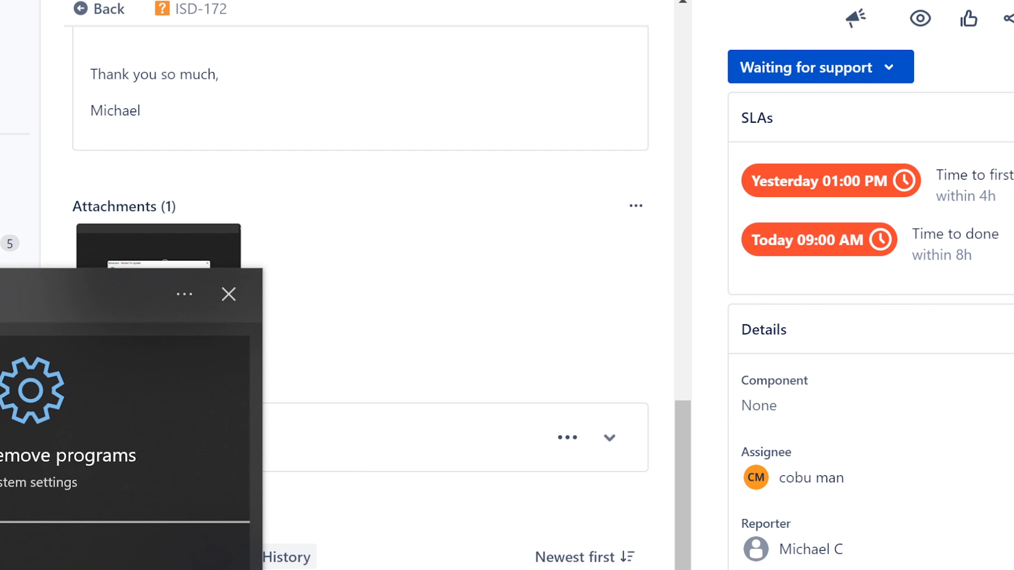
Open the Add or remove programs settings and close the Command Prompt window
key("Return")
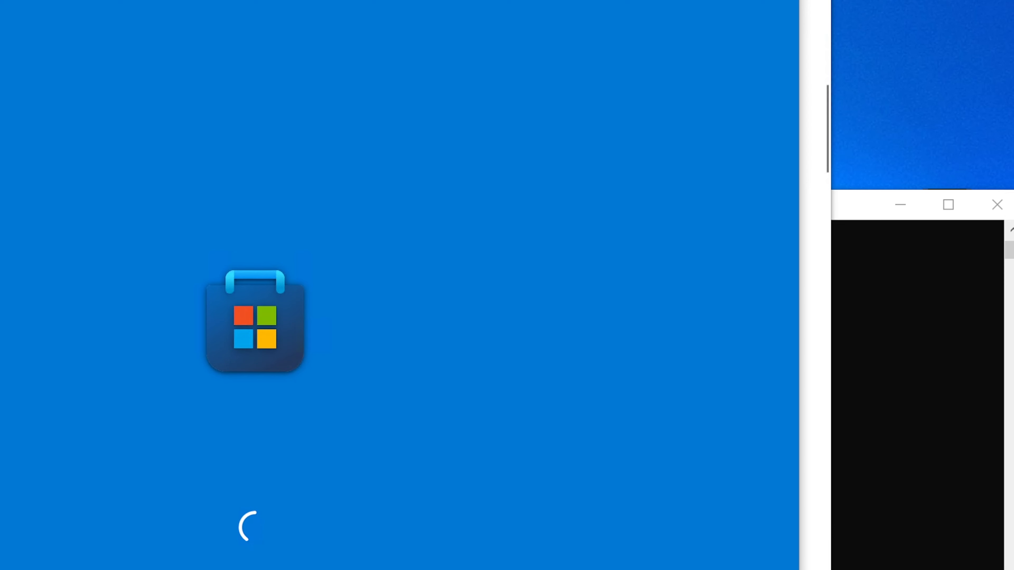
left_click(920, 317)
left_click(991, 216)
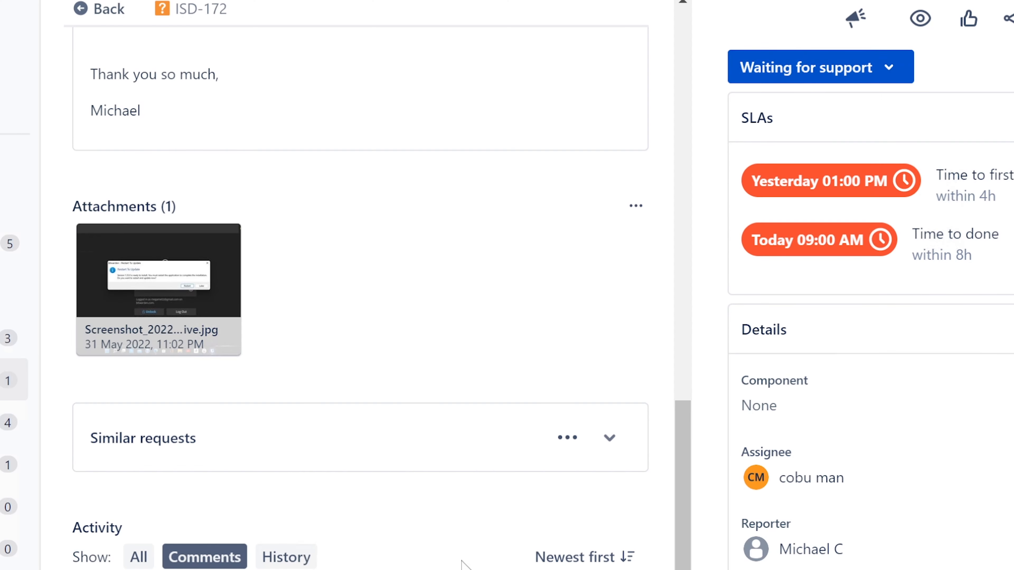
scroll(487, 560, "up", 8)
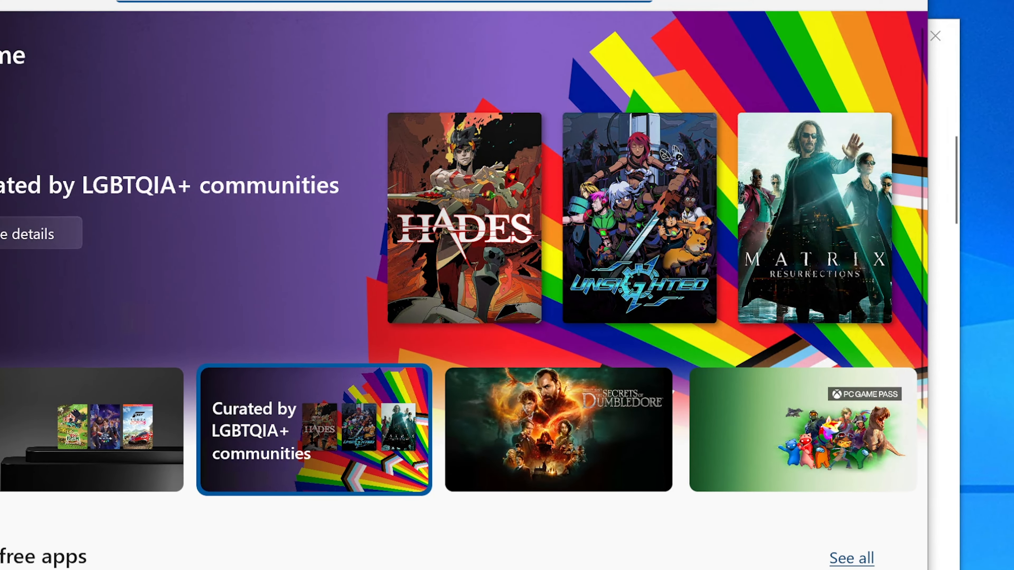
Search the Microsoft Store for 'bitwarden', open the 8bit Solutions LLC Bitwarden page, and try Get
type("bitwar")
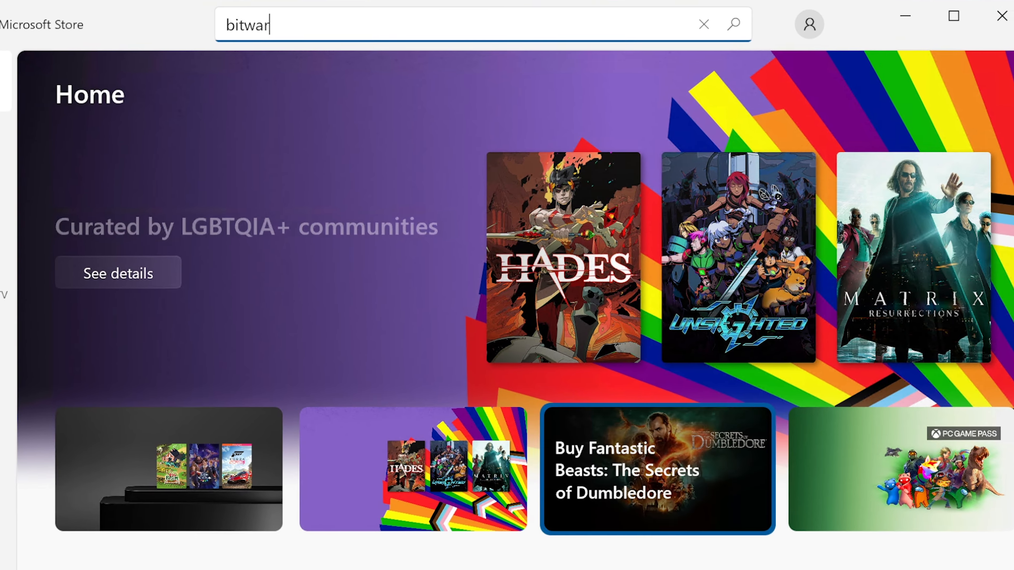
type("den")
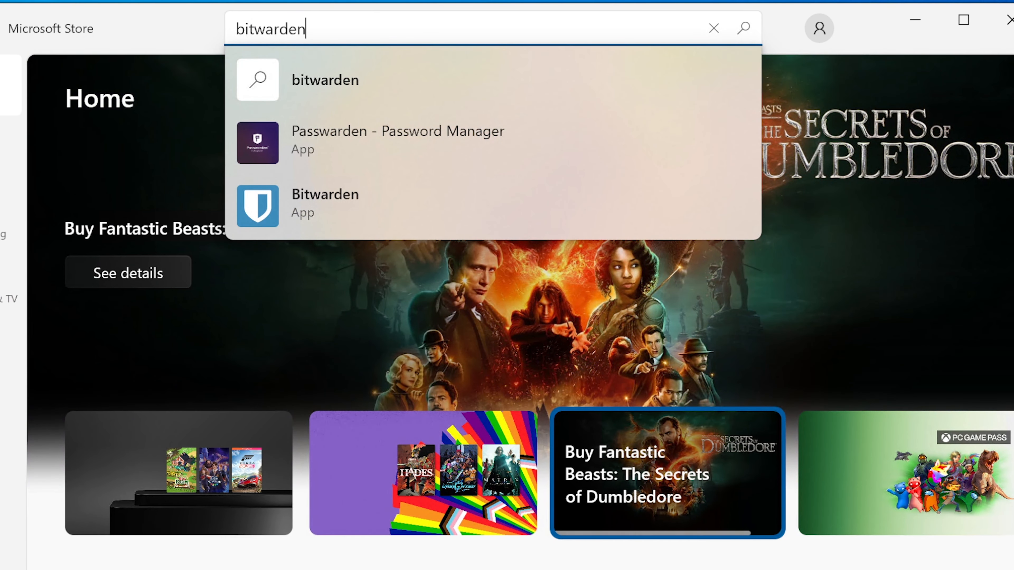
left_click(424, 86)
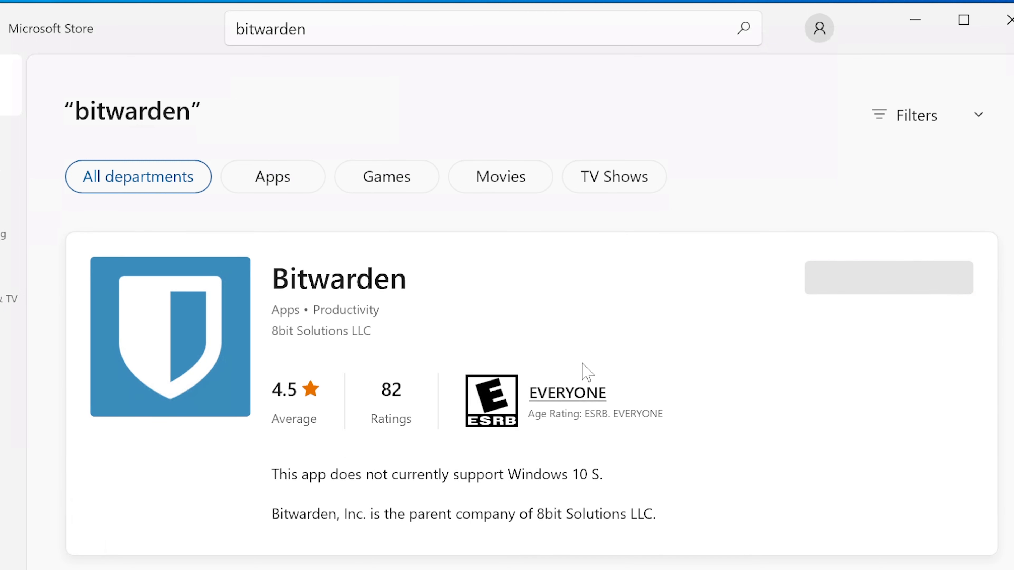
left_click(285, 331)
left_click(603, 485)
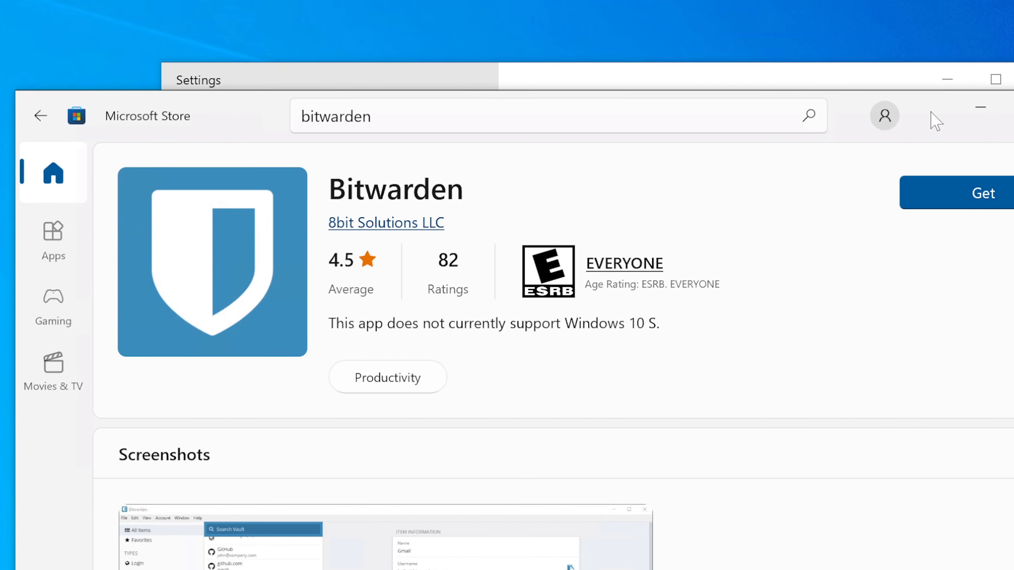
left_click_drag(935, 121, 945, 131)
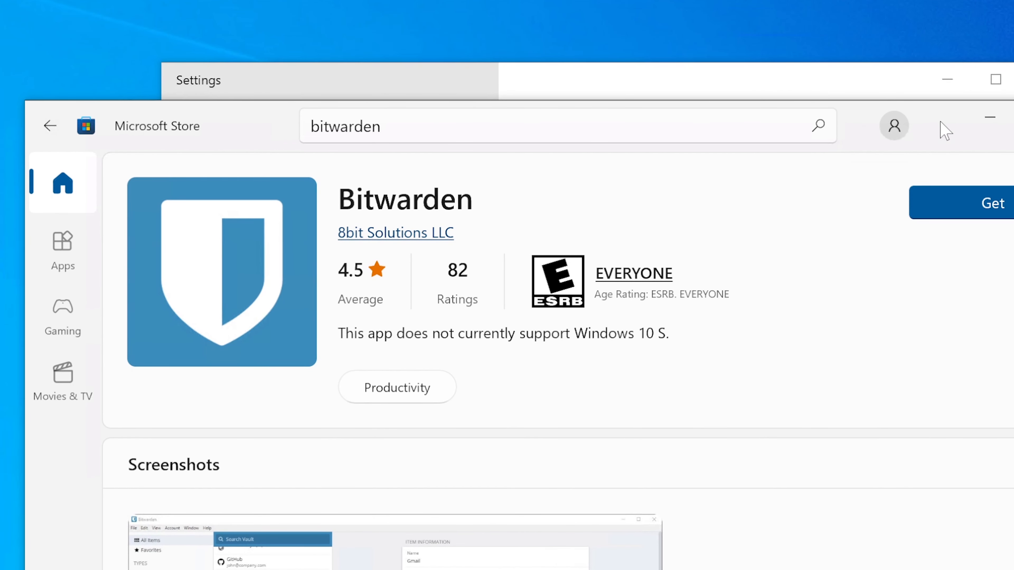
left_click(955, 205)
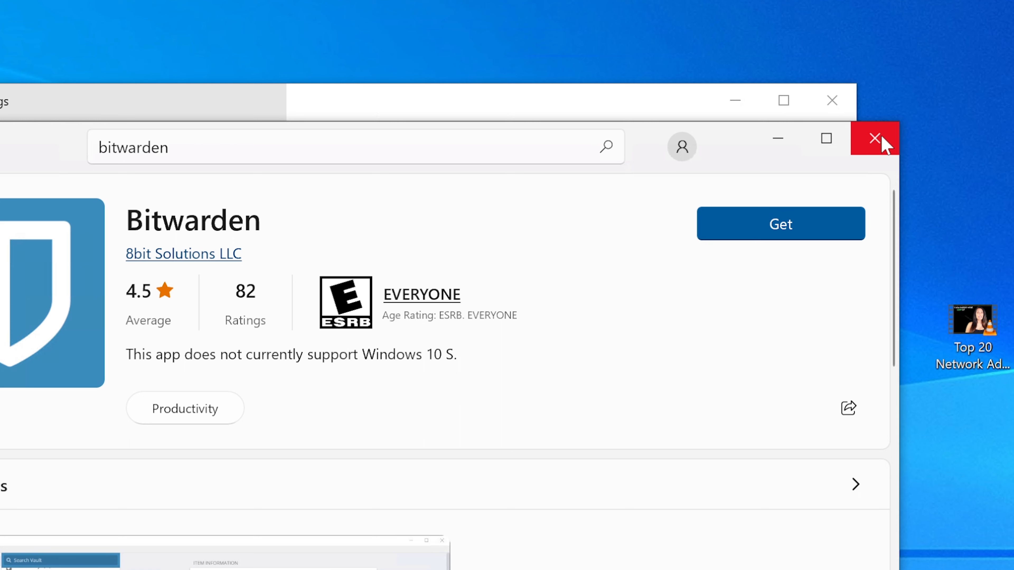
Close the Store, search installed apps for 'bitwa' finding no Bitwarden, then close Settings
left_click(874, 139)
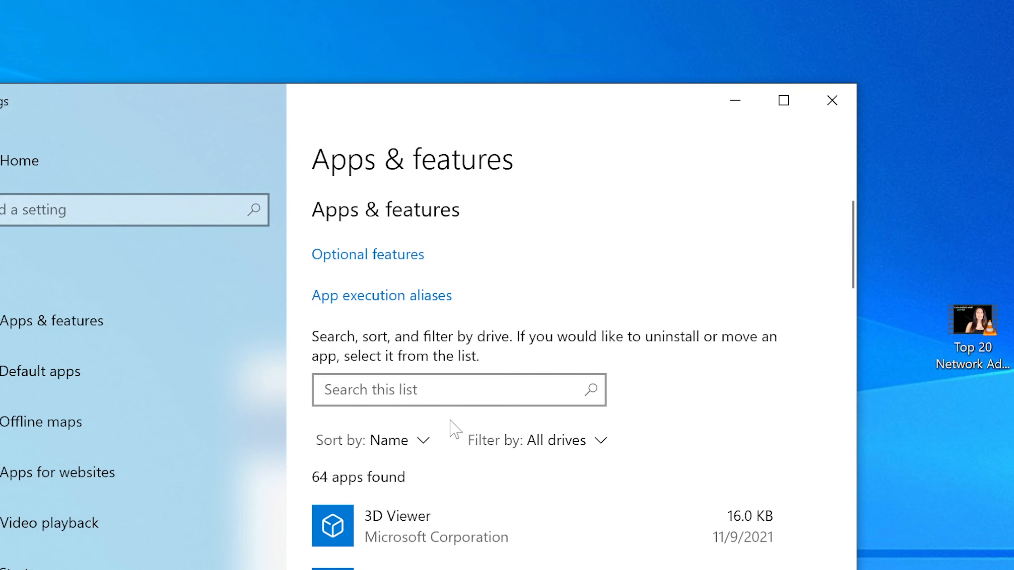
left_click_drag(527, 109, 522, 147)
left_click(455, 433)
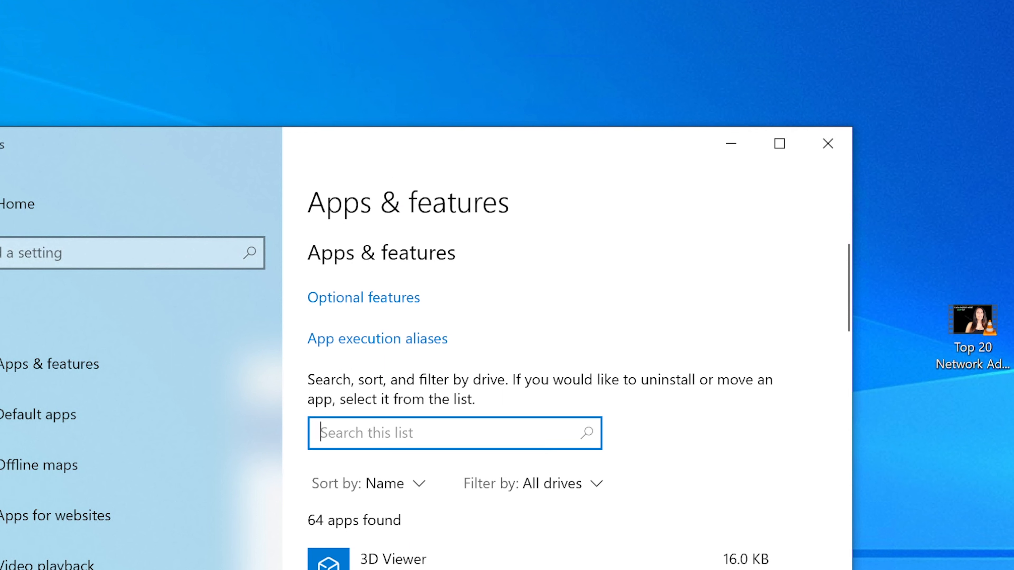
type("bitwa")
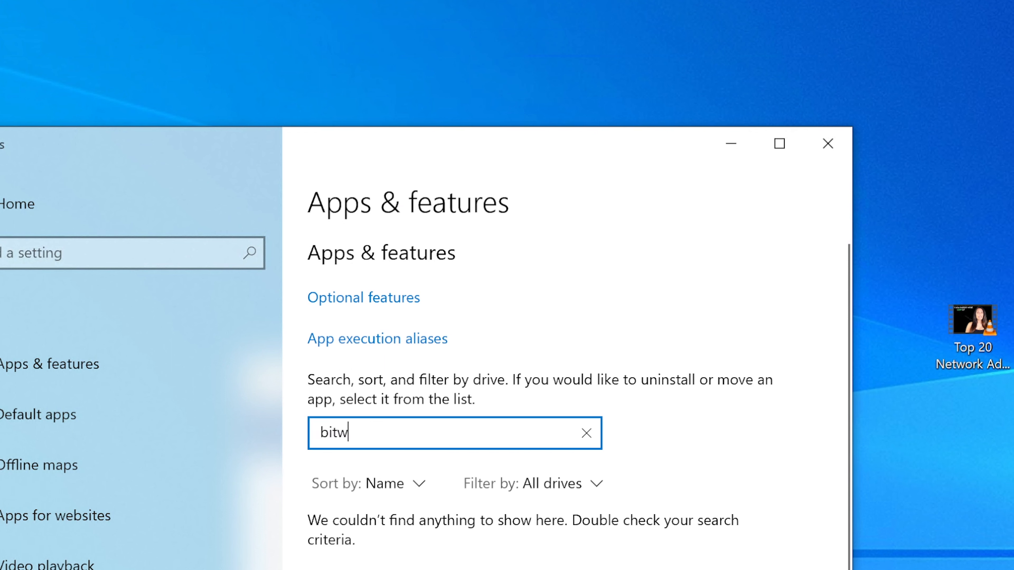
key("BackSpace")
key("BackSpace")
key("BackSpace")
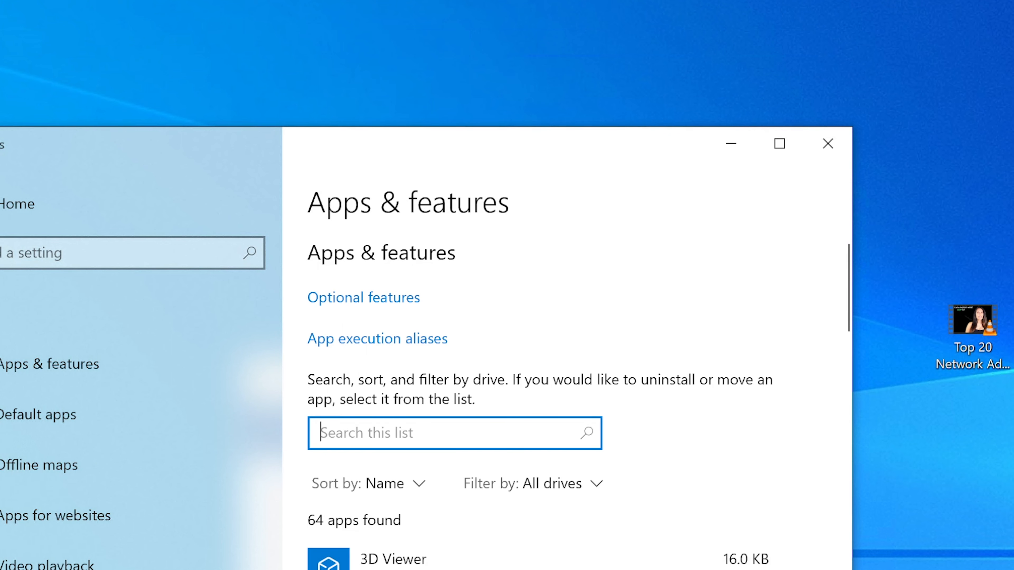
left_click(409, 560)
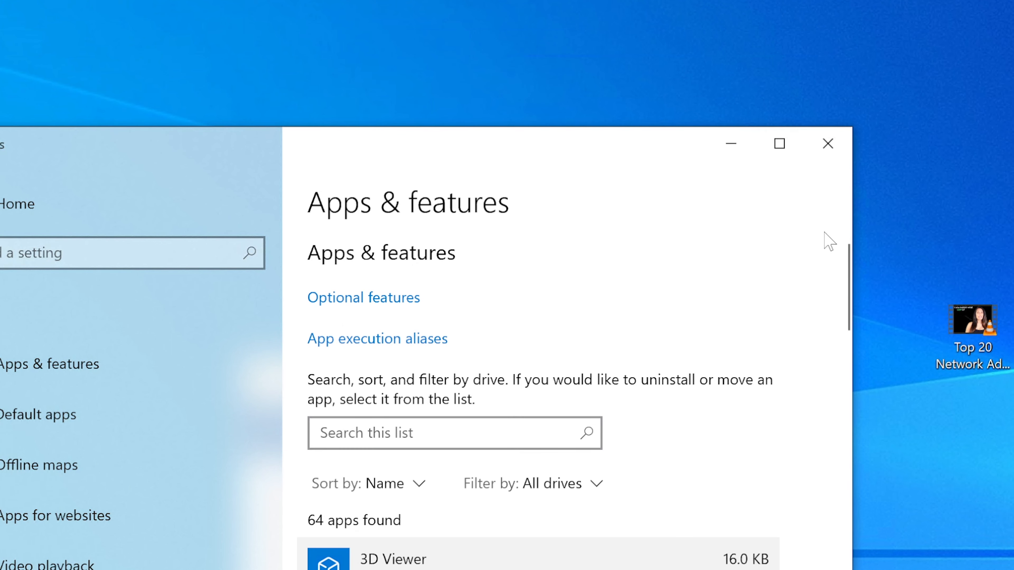
left_click(824, 153)
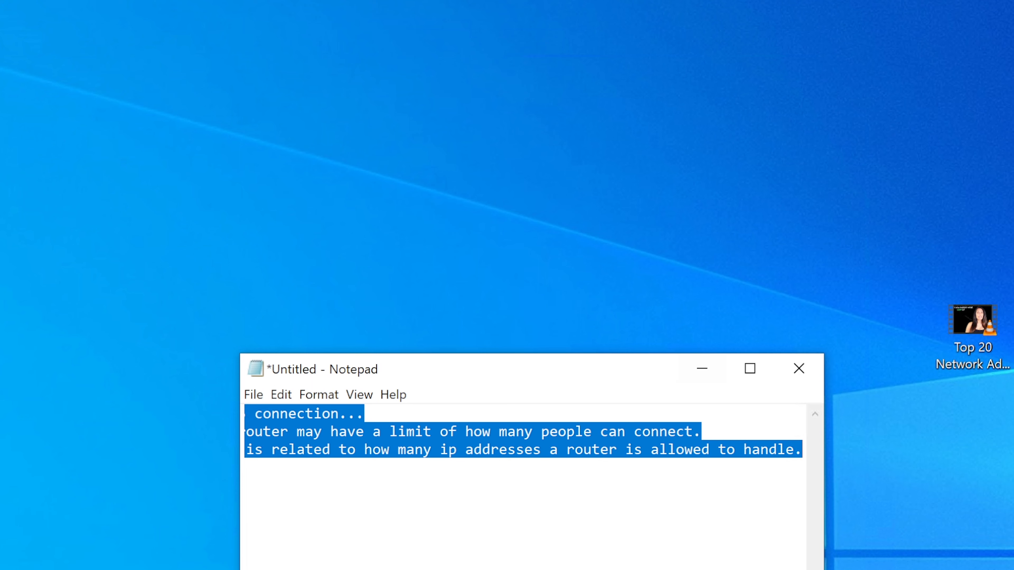
Close Notepad without saving the notes and open File Explorer
left_click_drag(584, 373, 572, 375)
left_click(785, 369)
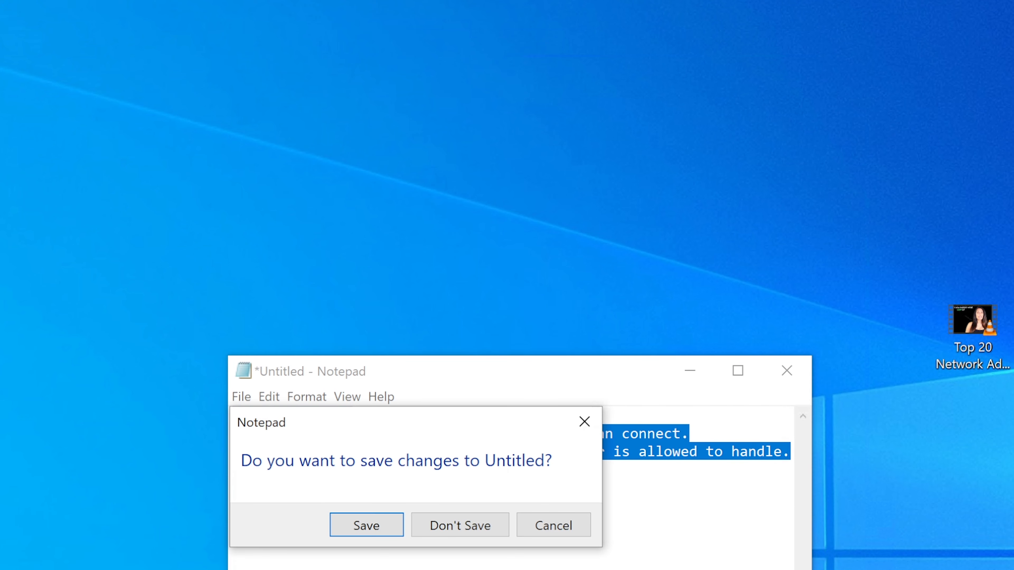
left_click(485, 531)
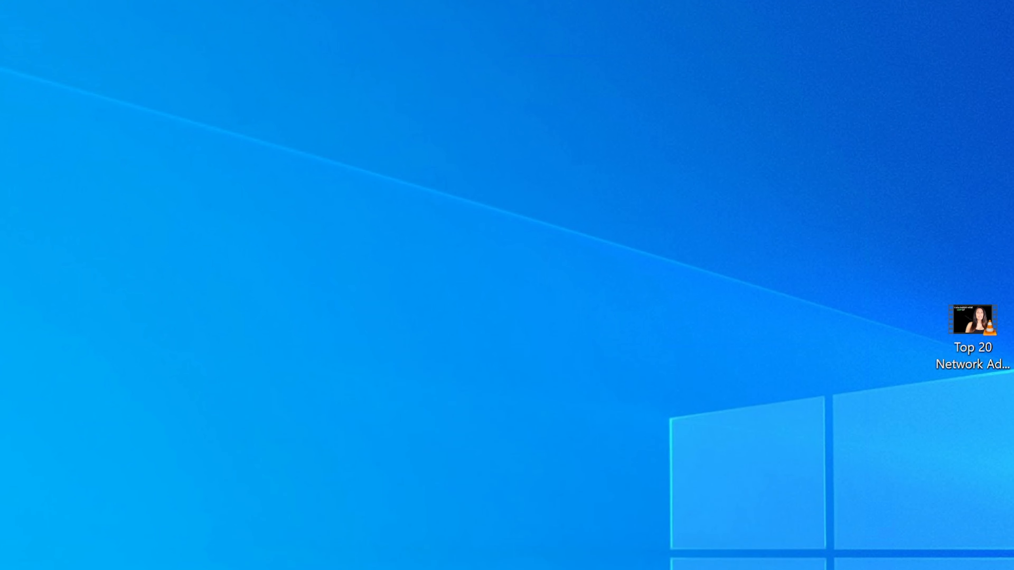
key("super+e")
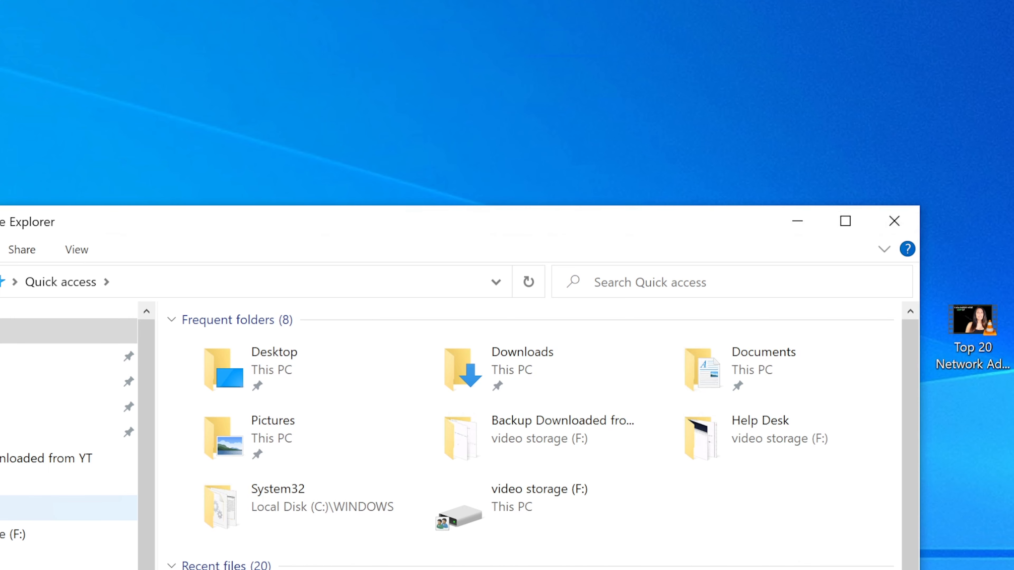
Check Program Files on Local Disk (C:), then open Program Files (x86)
left_click(44, 519)
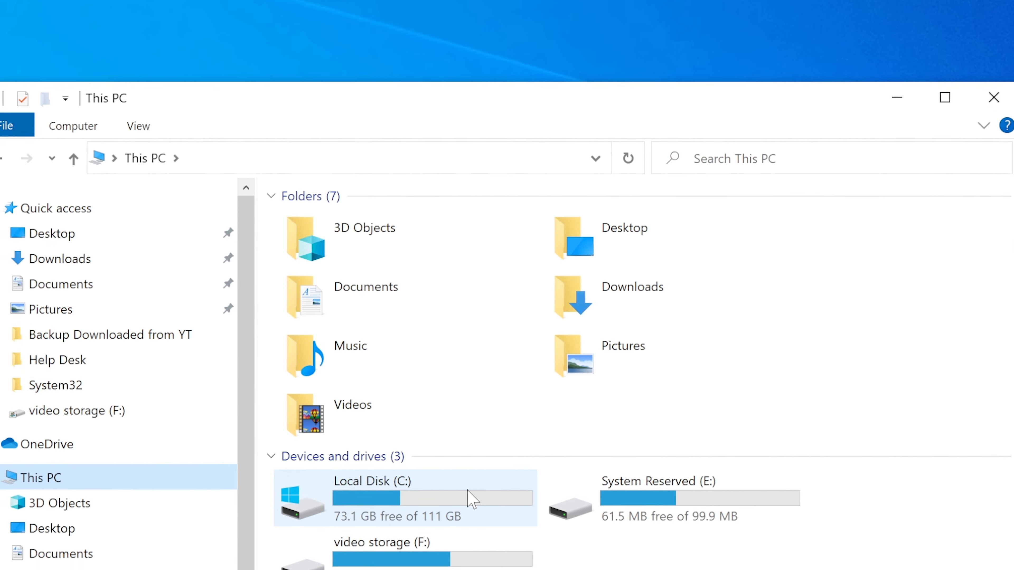
double_click(468, 502)
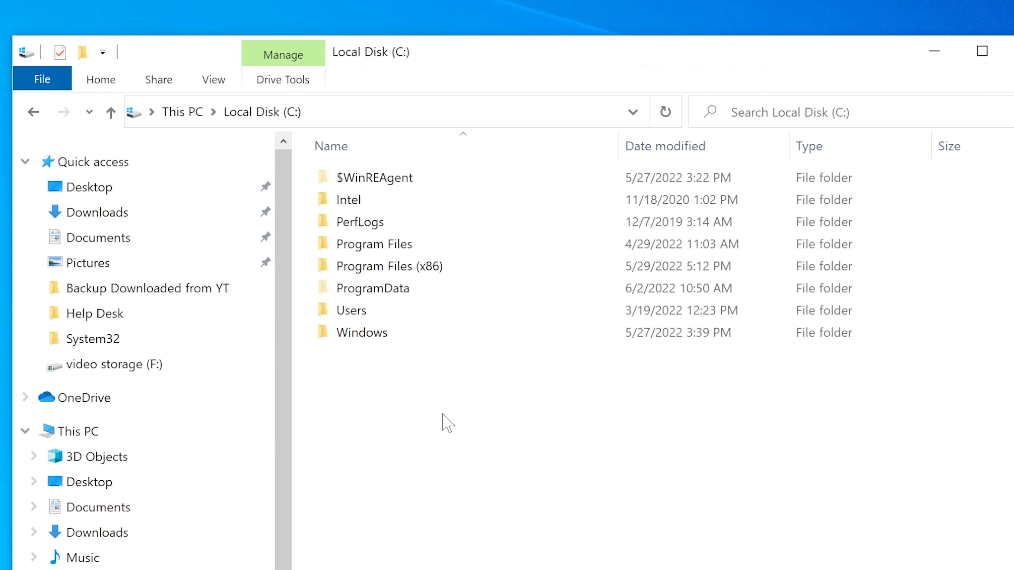
double_click(424, 248)
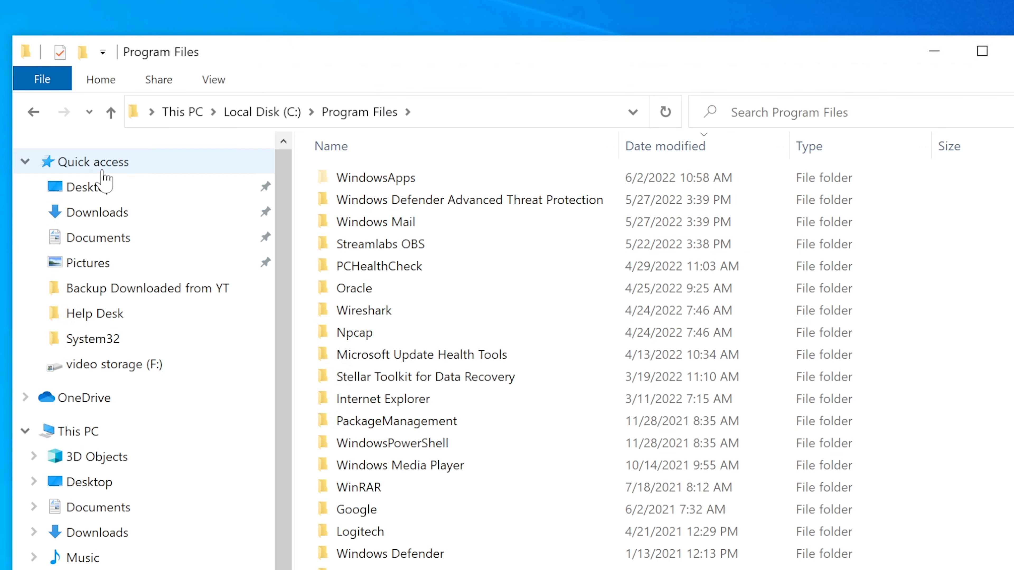
left_click(33, 112)
double_click(378, 266)
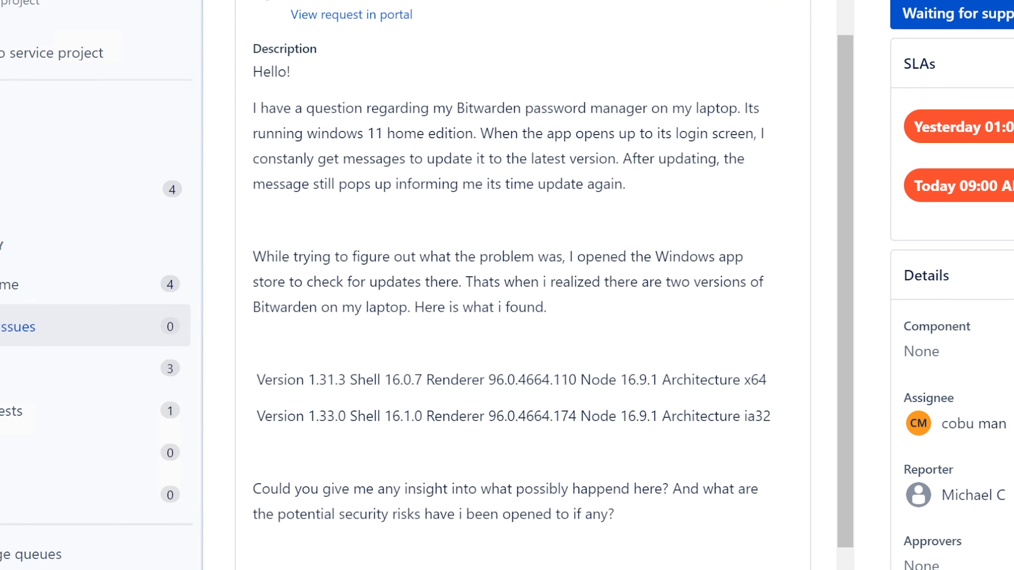
Select the 'Version 1.31.3 x64' line in ISD-172's description
scroll(518, 279, "down", 10)
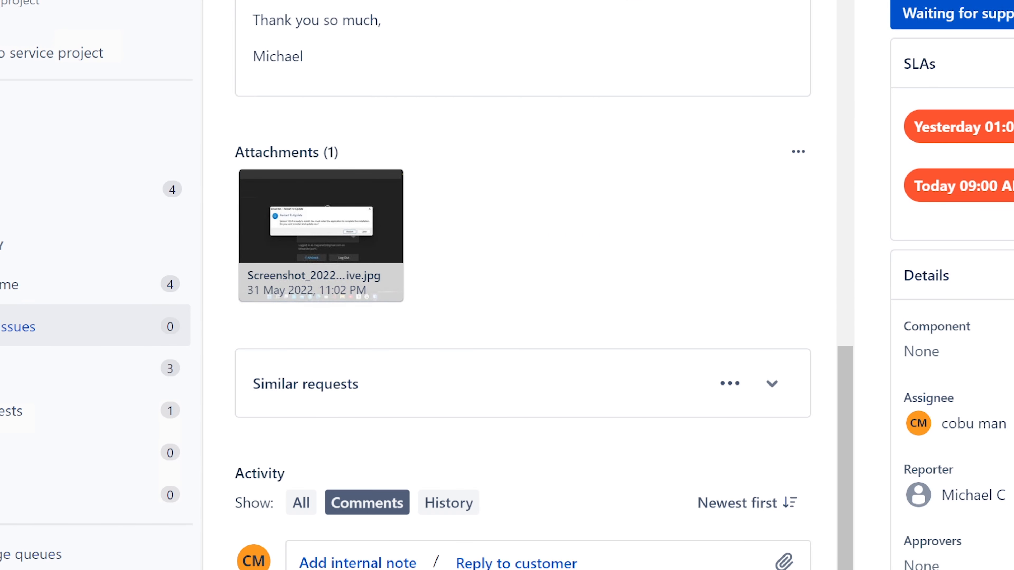
scroll(437, 459, "up", 10)
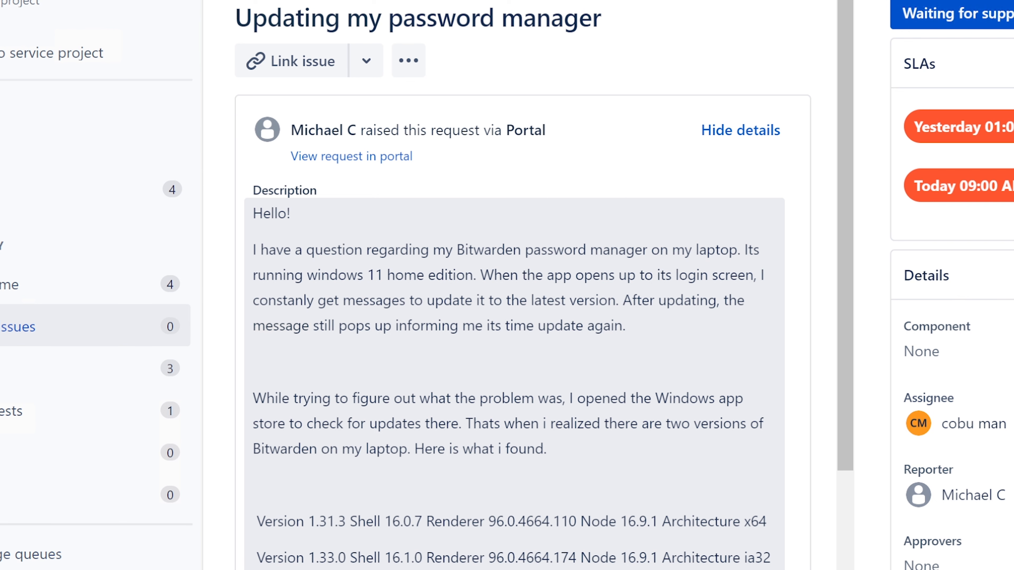
left_click_drag(263, 521, 778, 519)
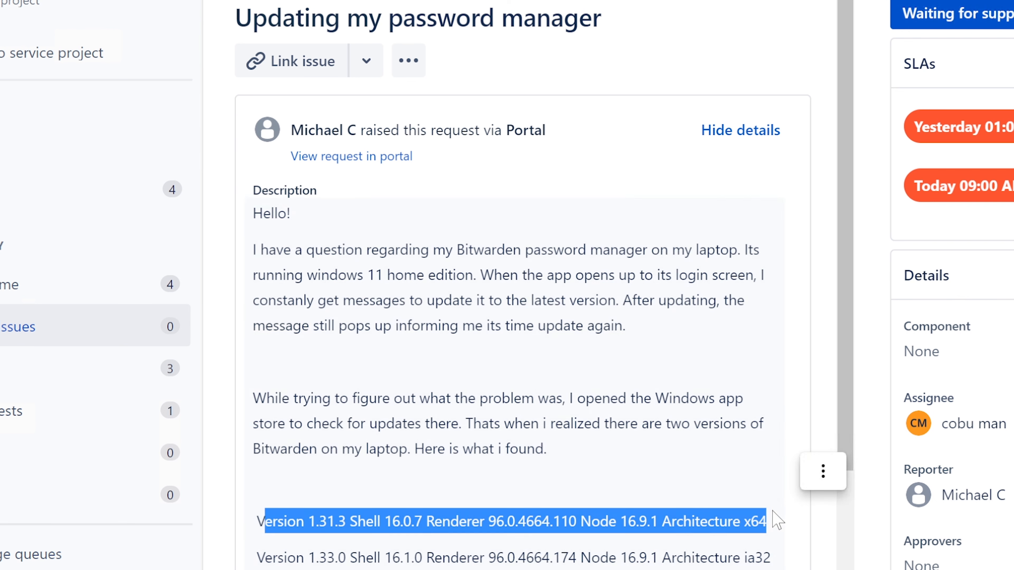
Recheck the Program Files and Program Files (x86) folders on Local Disk (C:)
left_click(479, 569)
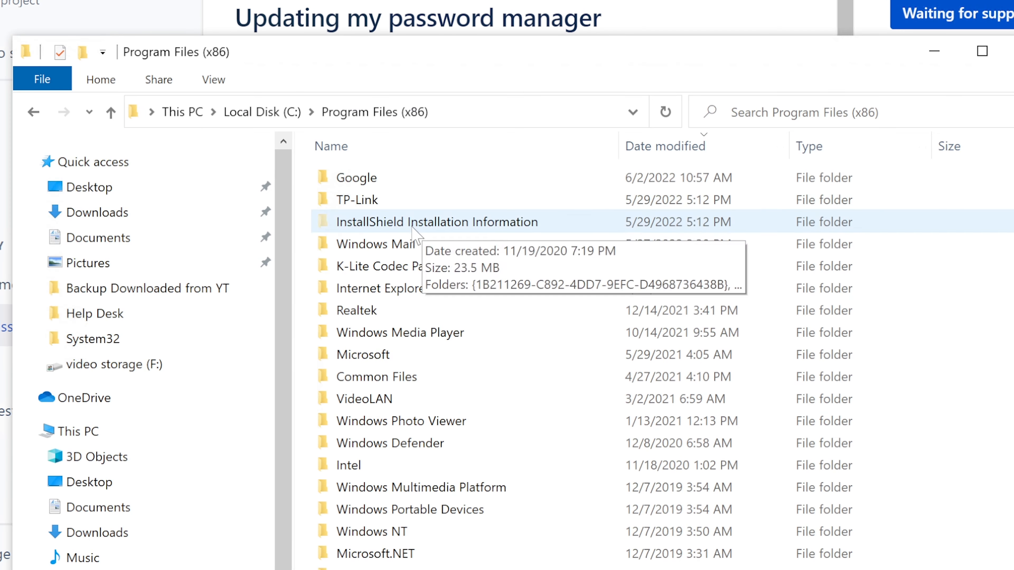
left_click(264, 112)
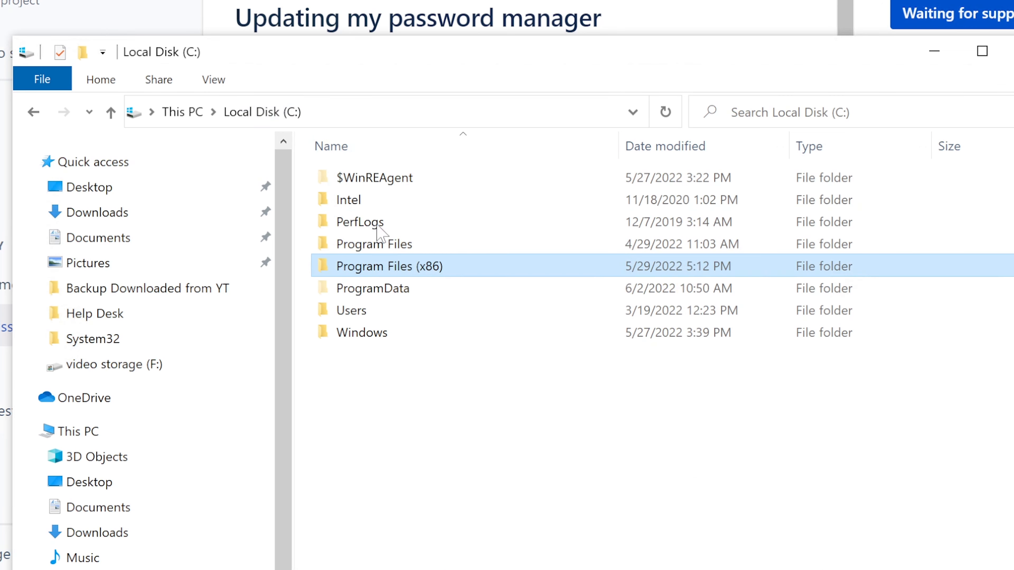
double_click(393, 245)
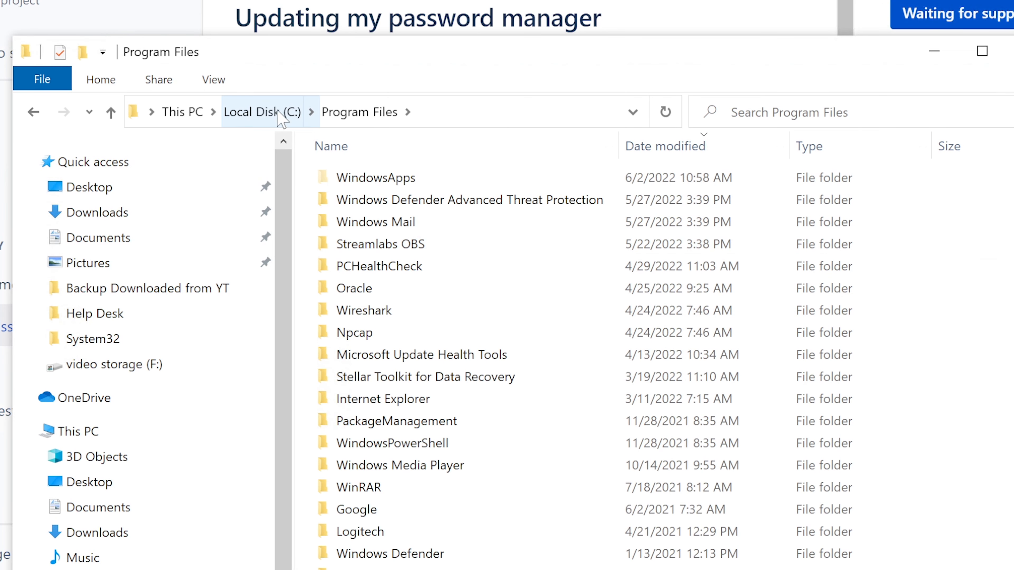
left_click(290, 118)
double_click(442, 272)
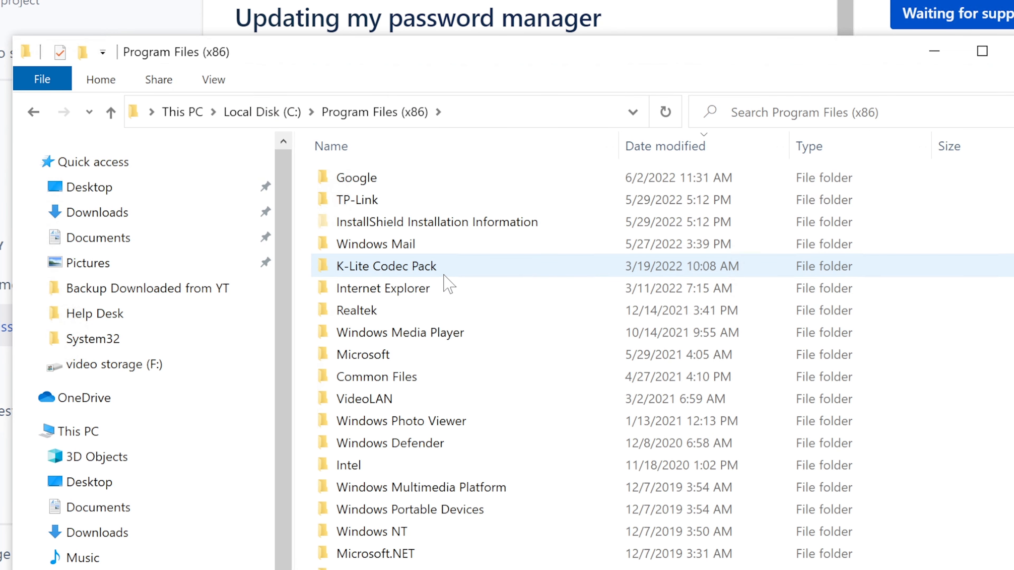
left_click(252, 113)
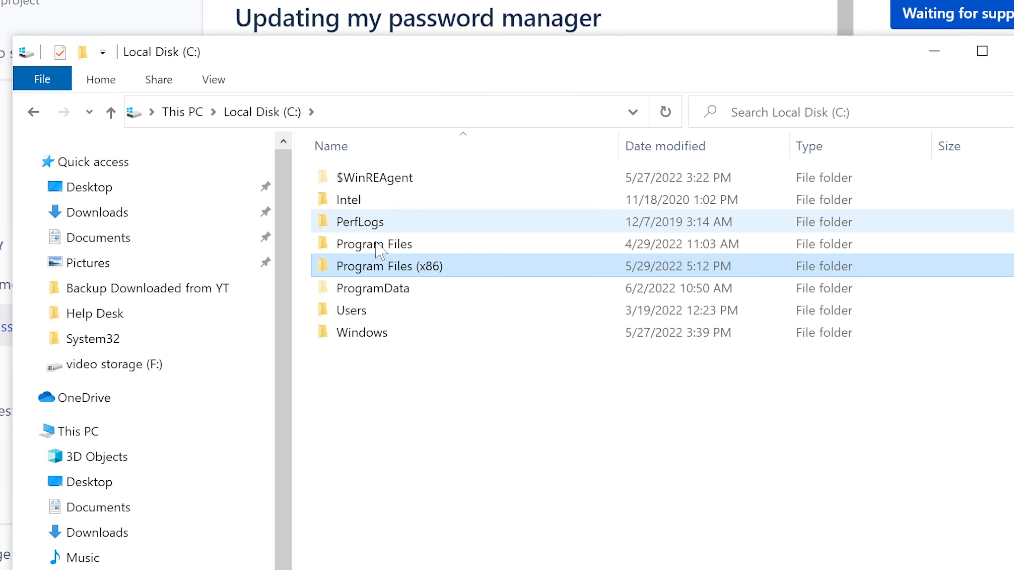
Inspect ProgramData's Microsoft folder, then return to the ProgramData listing
double_click(386, 291)
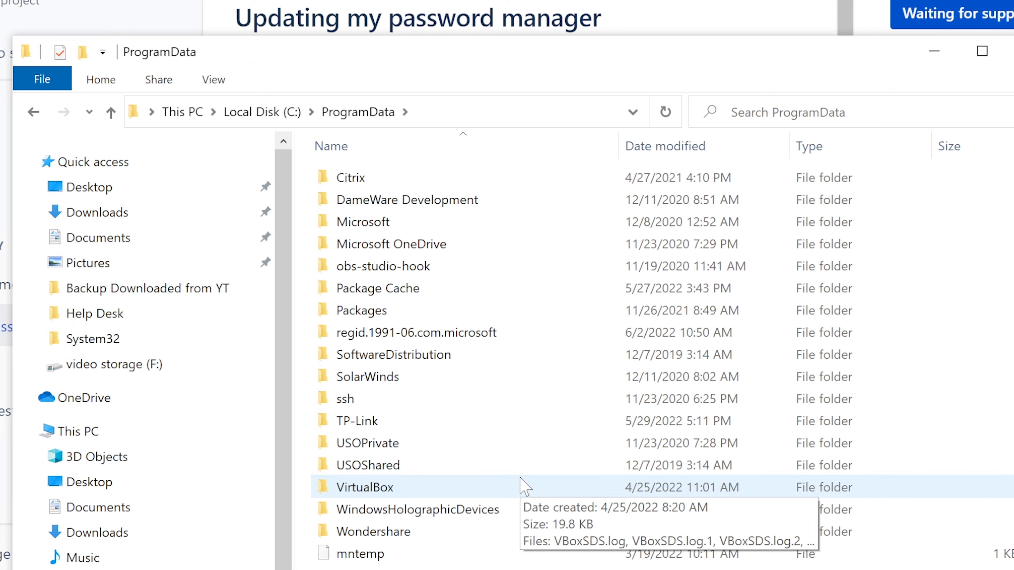
double_click(400, 224)
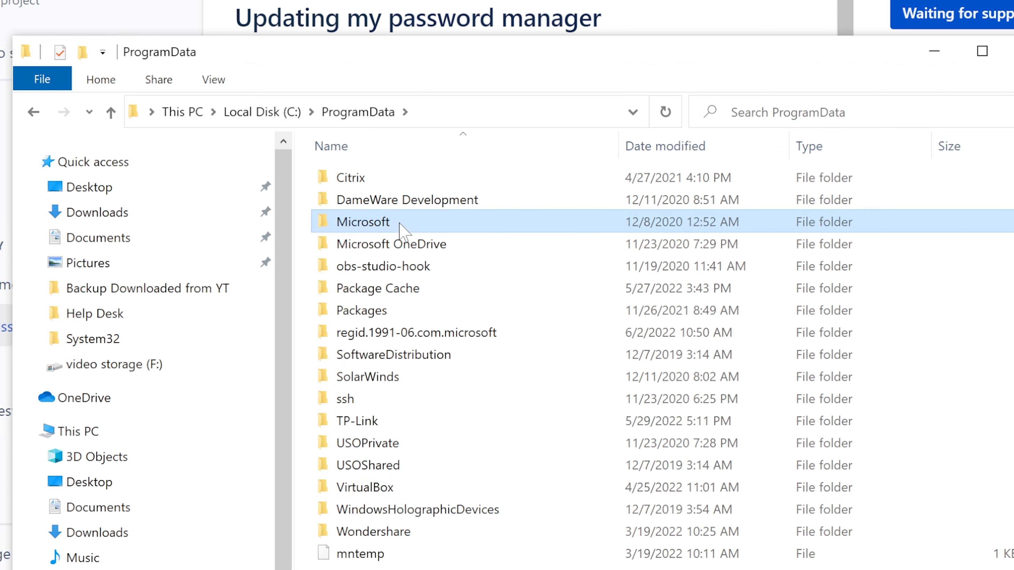
scroll(517, 489, "down", 2)
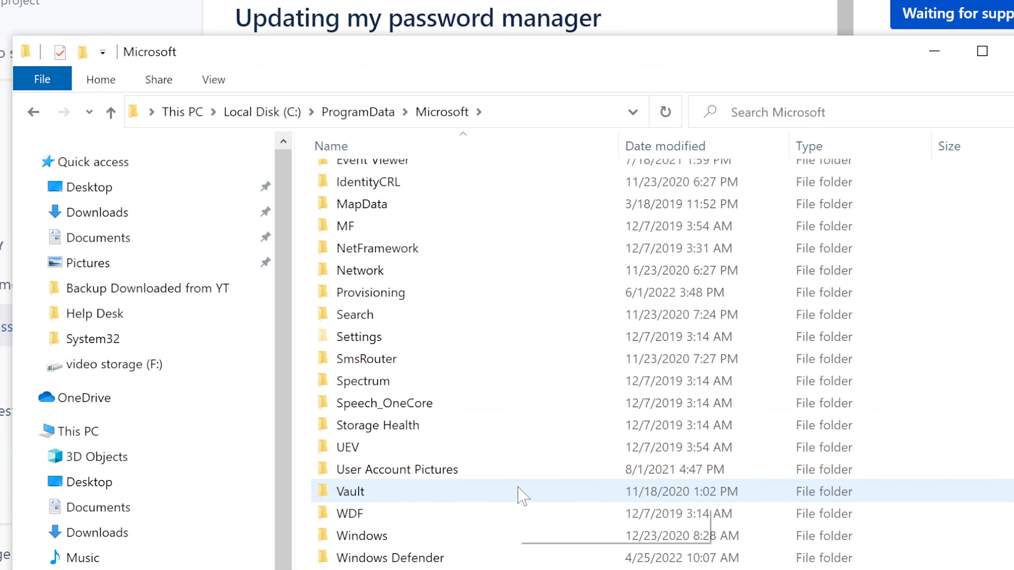
scroll(518, 495, "down", 1)
scroll(515, 493, "up", 4)
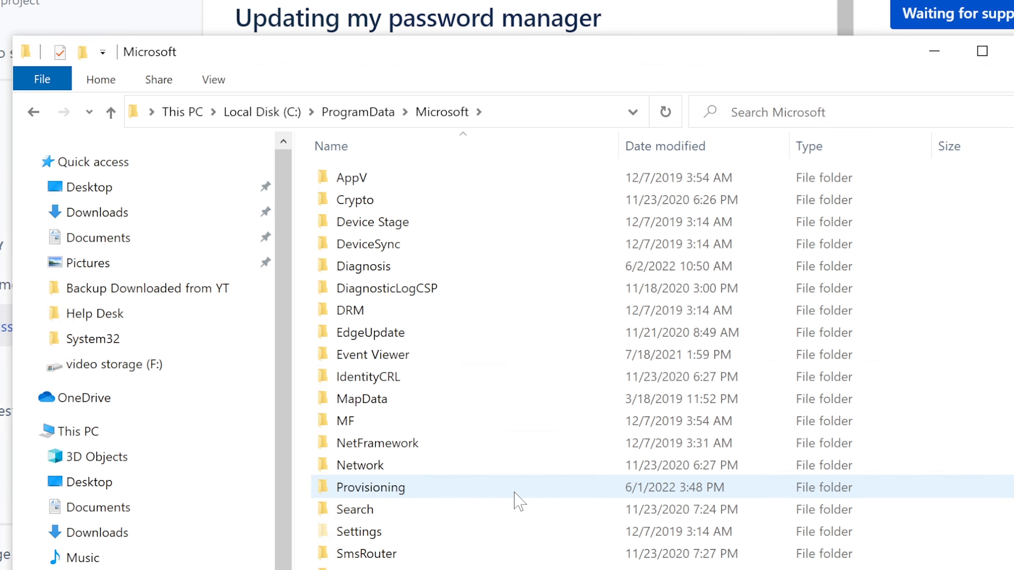
left_click(358, 112)
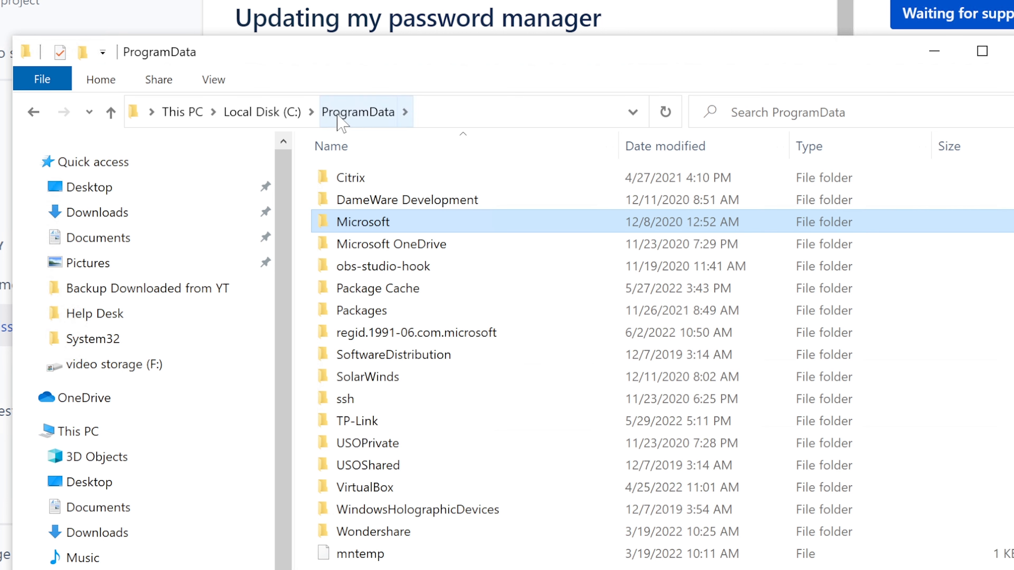
Browse from C: into the user profile's AppData\Local\Microsoft\WindowsApps folder
left_click(266, 113)
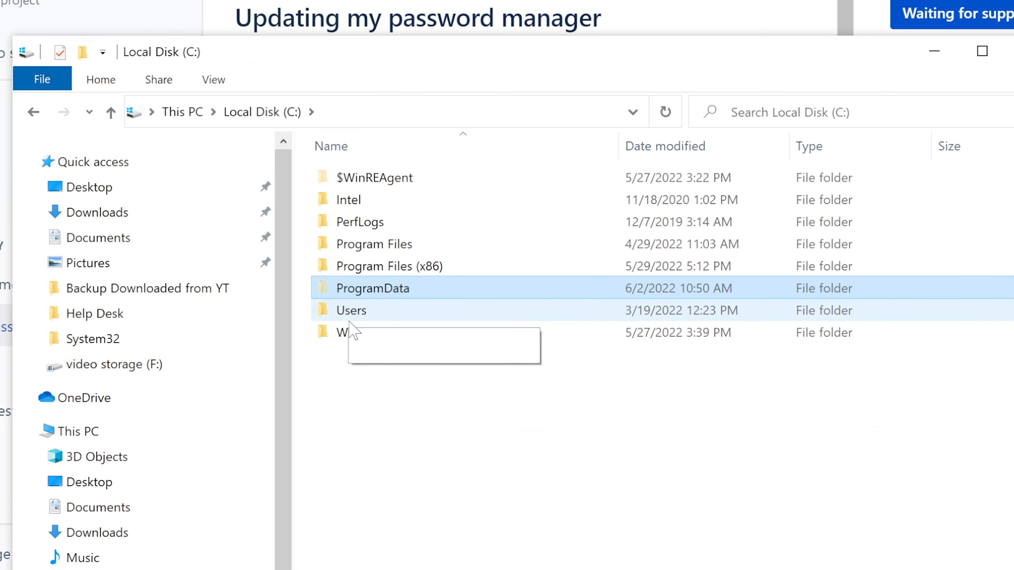
double_click(362, 314)
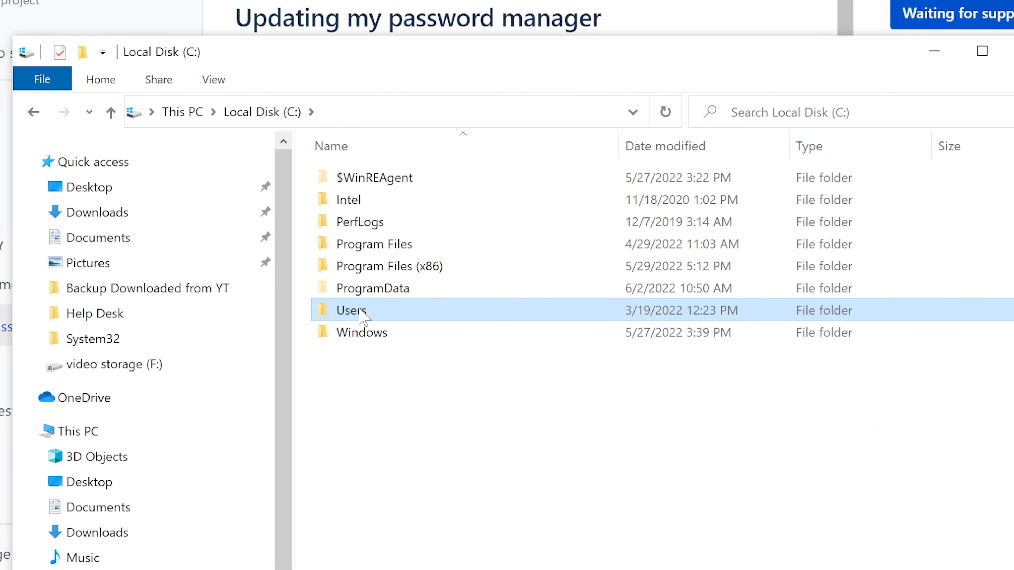
double_click(377, 201)
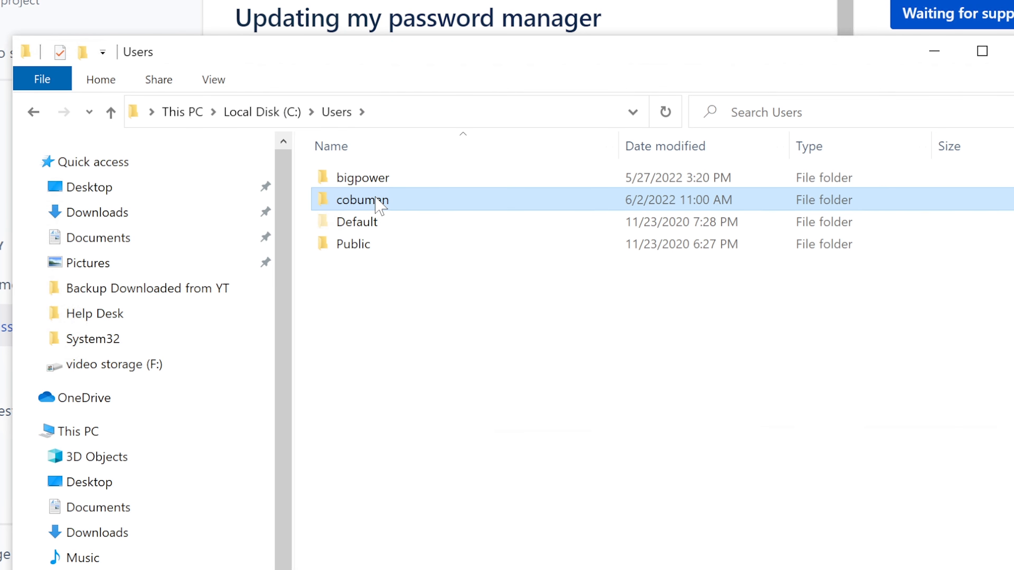
left_click(500, 108)
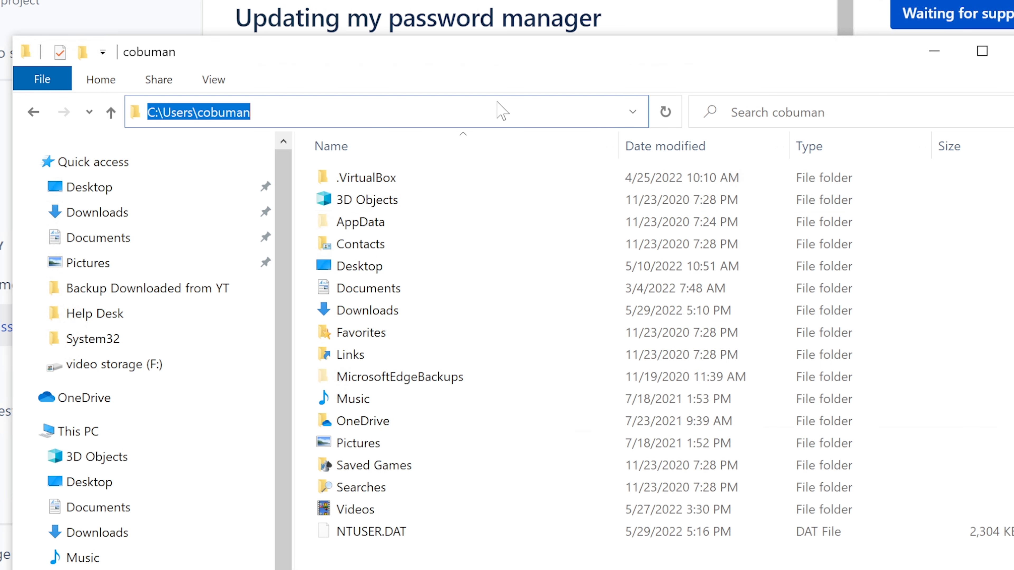
left_click(250, 112)
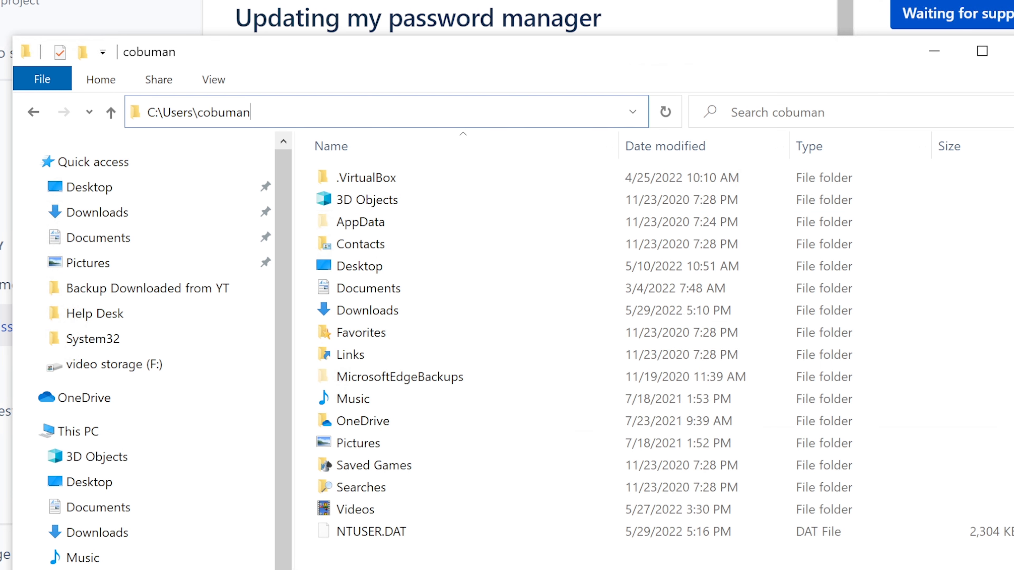
left_click_drag(250, 113, 198, 112)
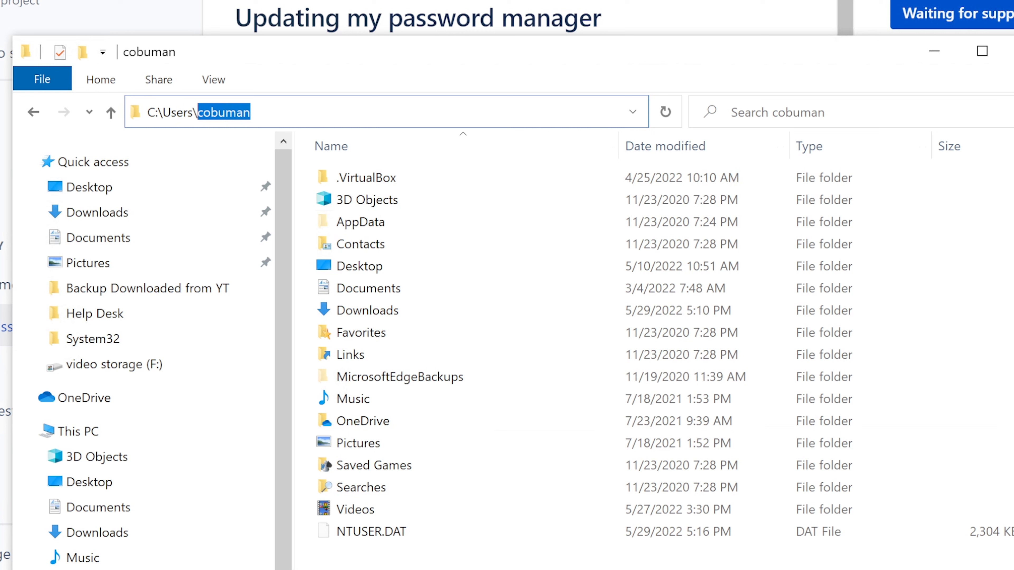
left_click(259, 113)
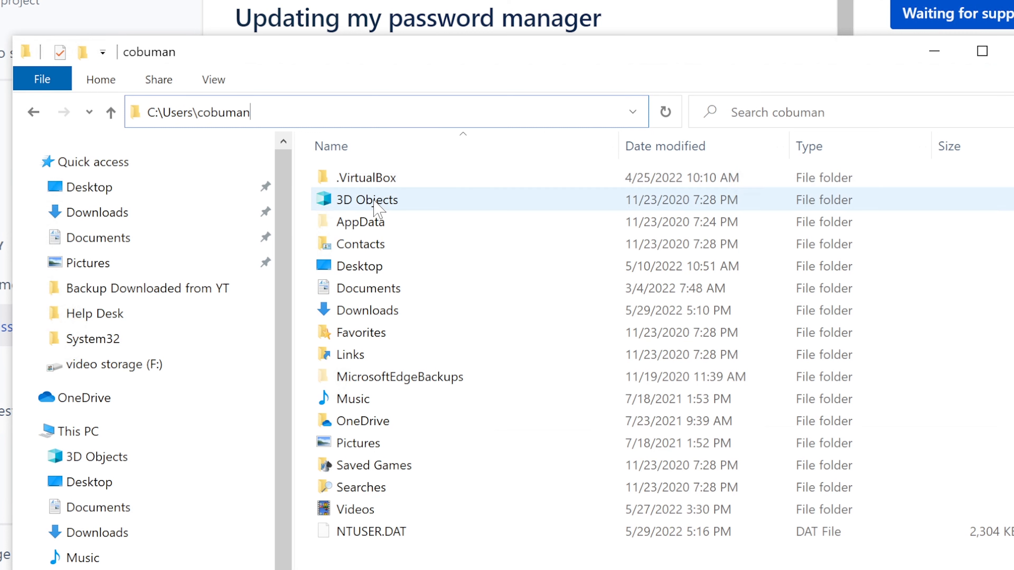
double_click(361, 222)
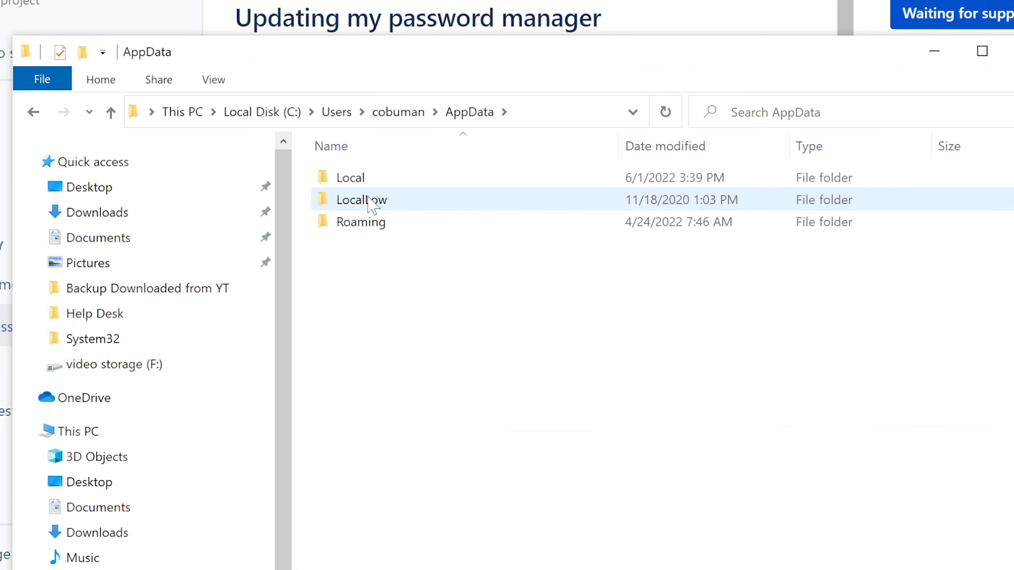
double_click(378, 179)
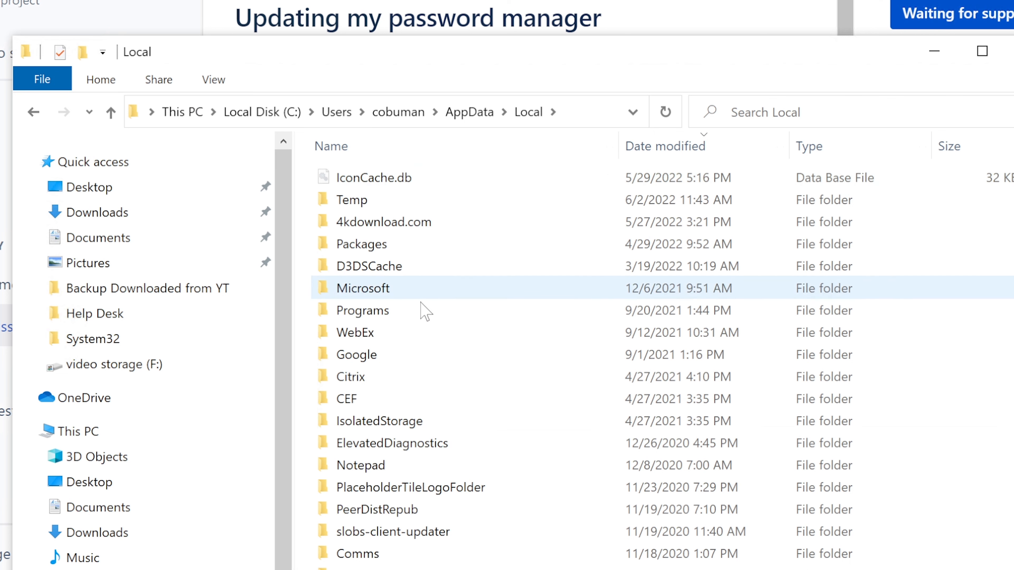
double_click(407, 288)
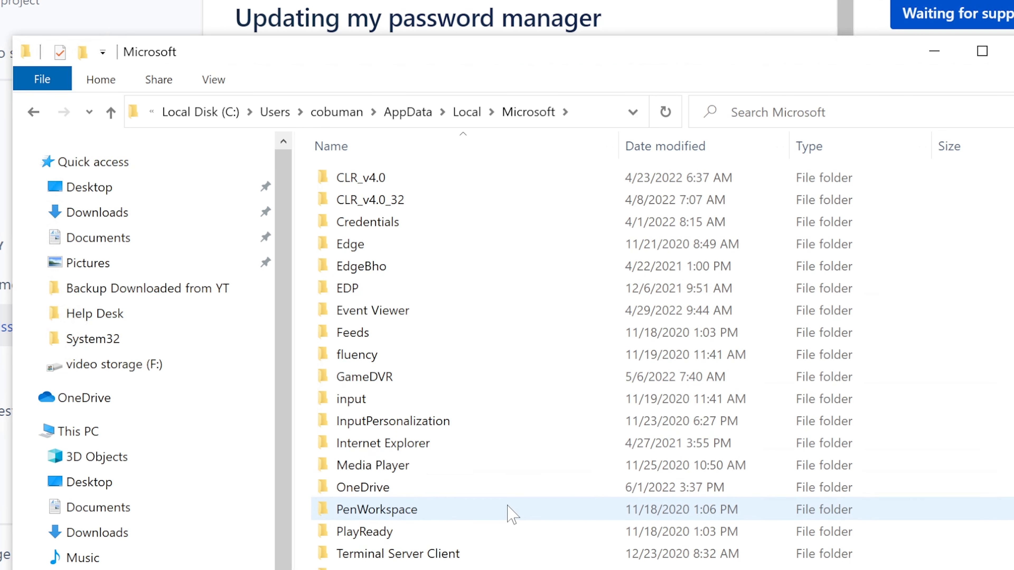
double_click(367, 569)
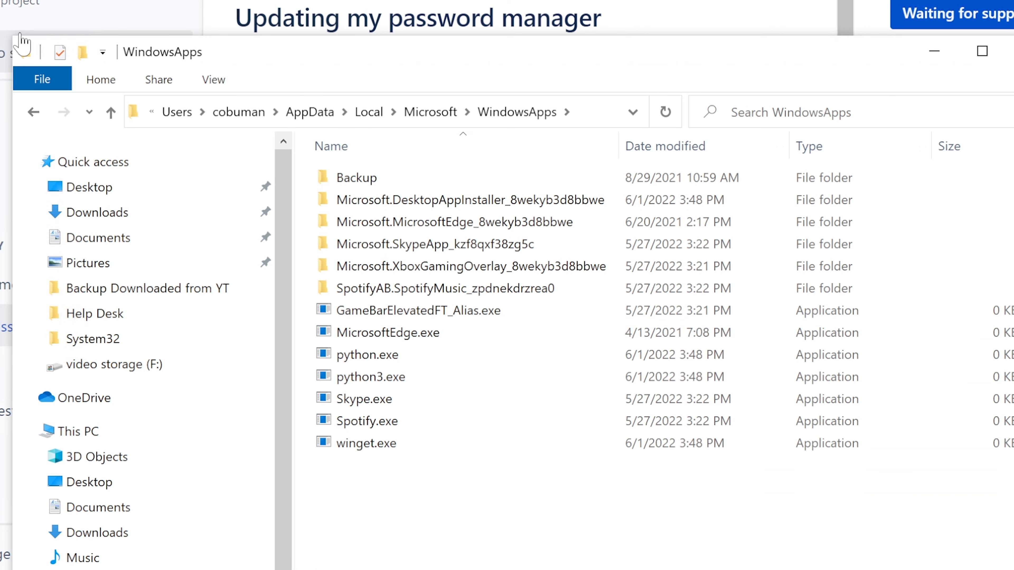
Navigate back up from WindowsApps to the root of Local Disk (C:)
left_click(34, 112)
left_click(34, 113)
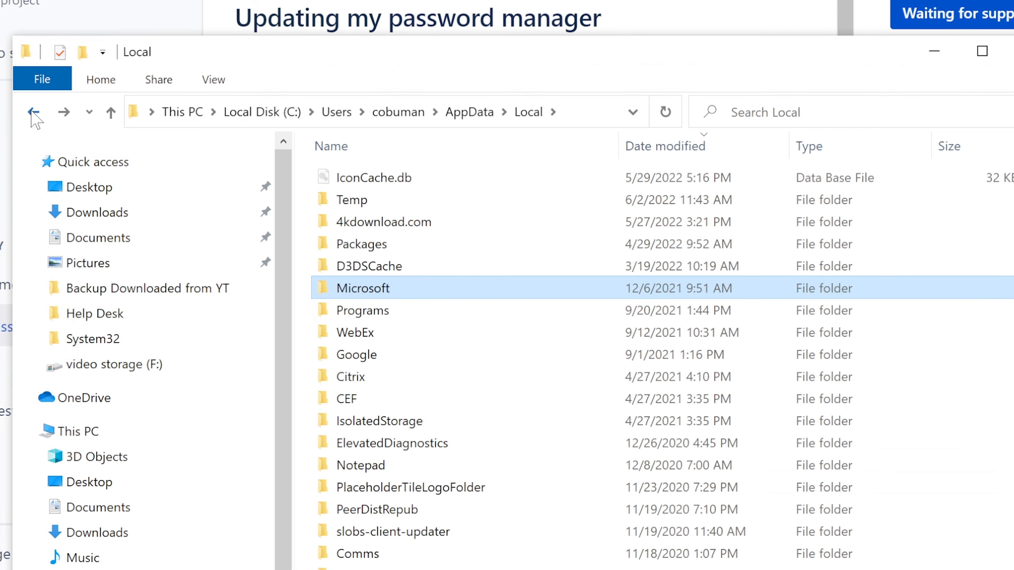
left_click(33, 112)
left_click(34, 113)
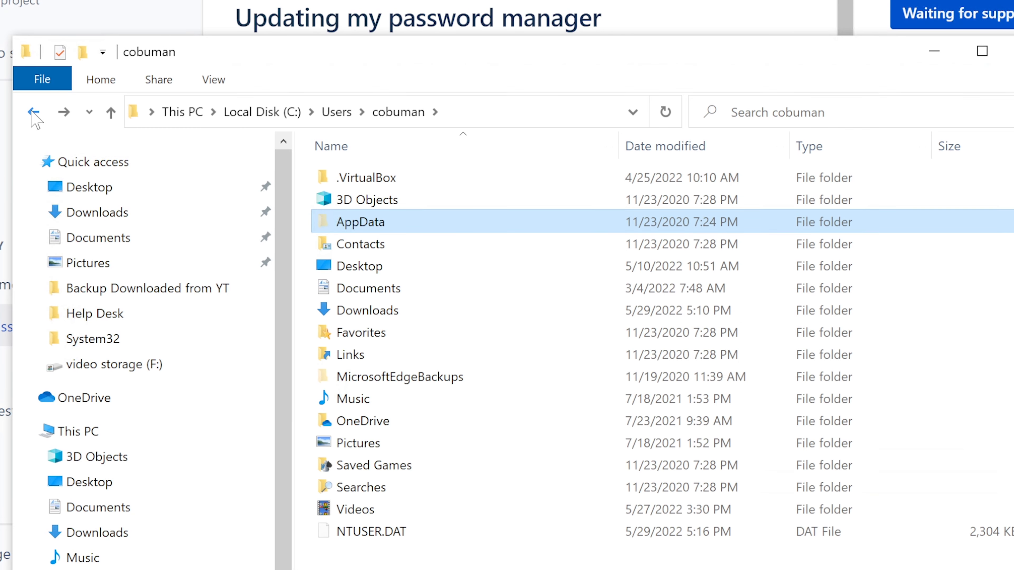
left_click(34, 113)
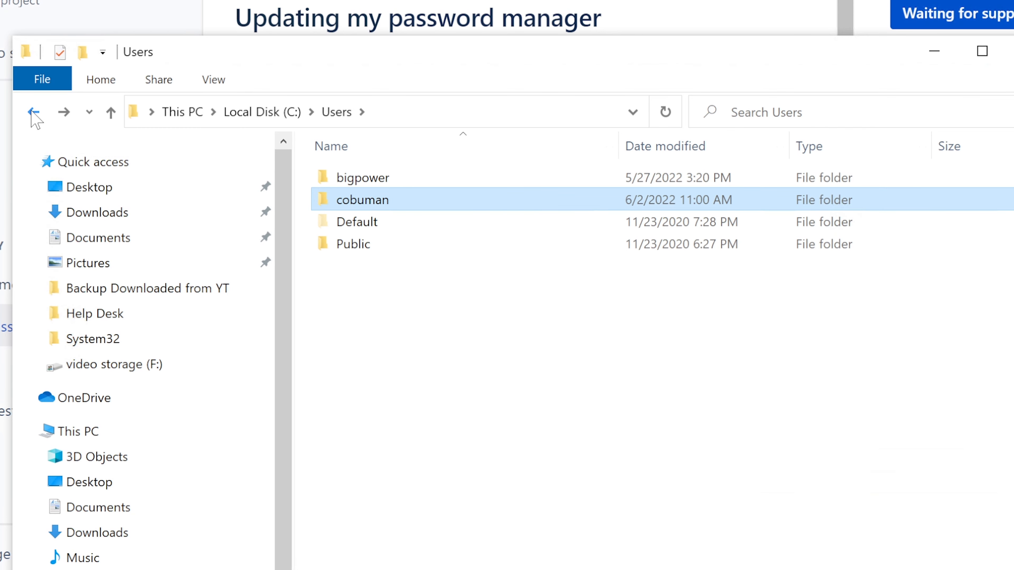
left_click(33, 113)
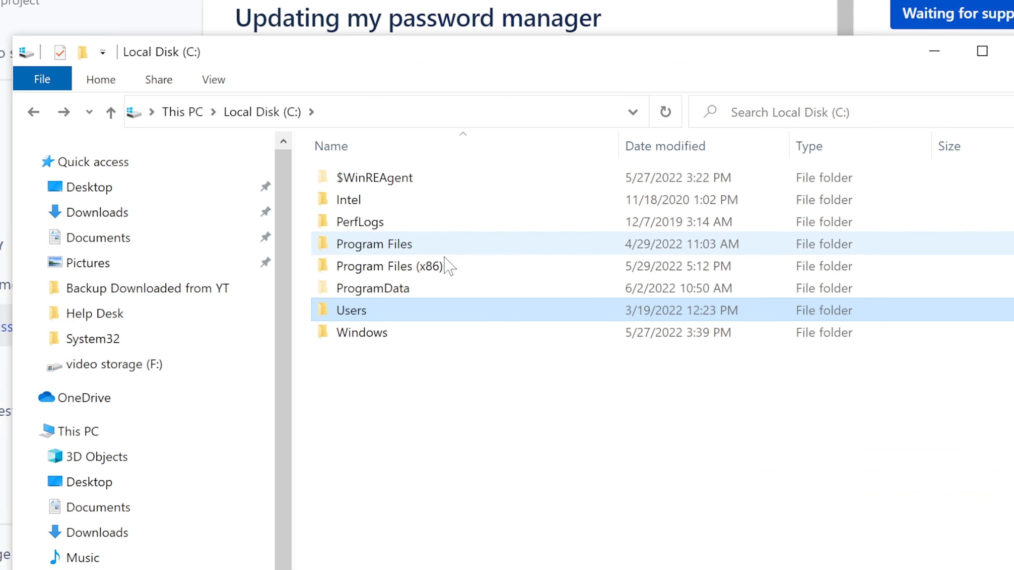
Revisit the profile folder, return to C:, select Program Files (x86), and close File Explorer
double_click(384, 311)
double_click(379, 201)
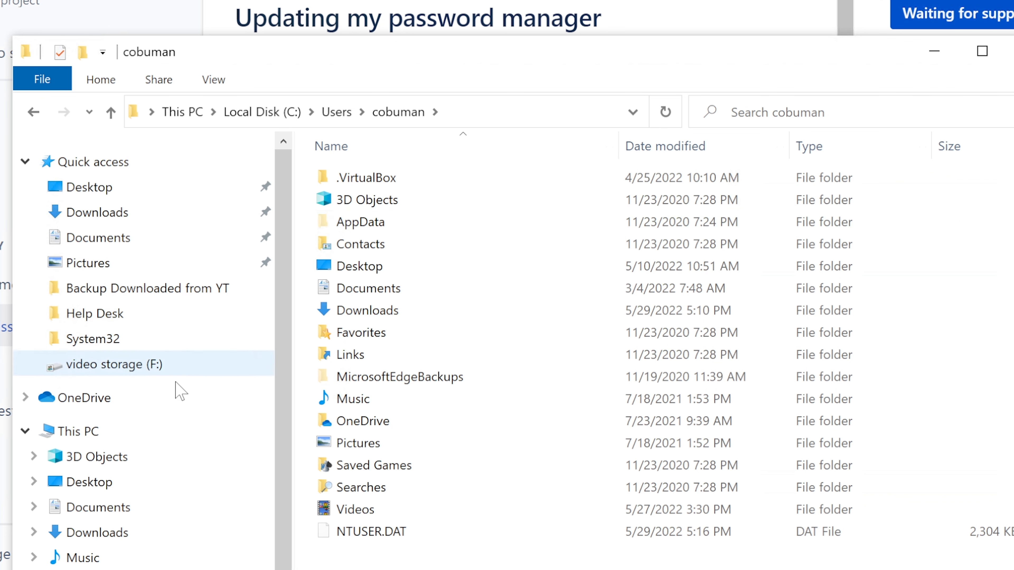
key("alt+Up")
key("alt+Up")
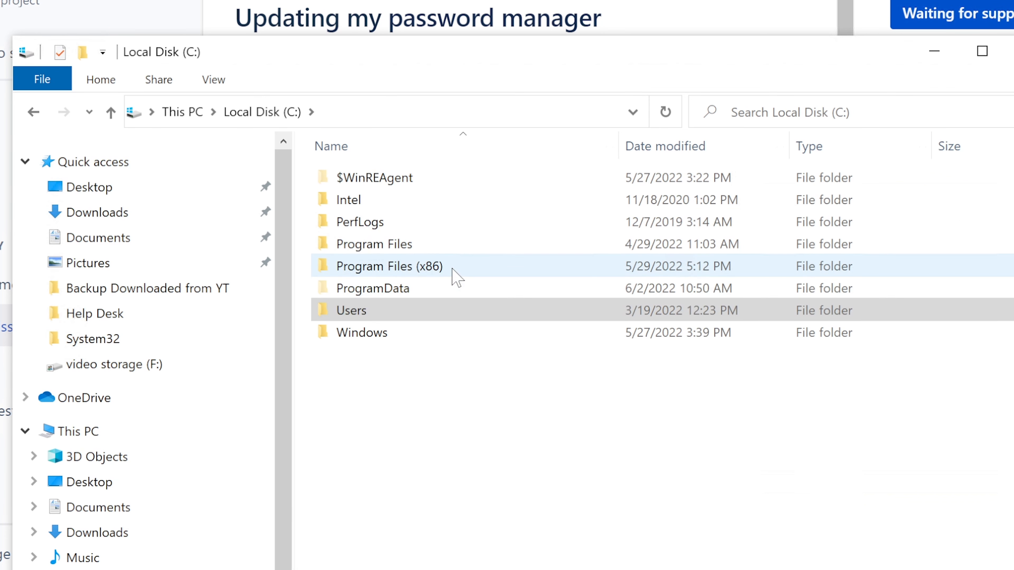
left_click(418, 253)
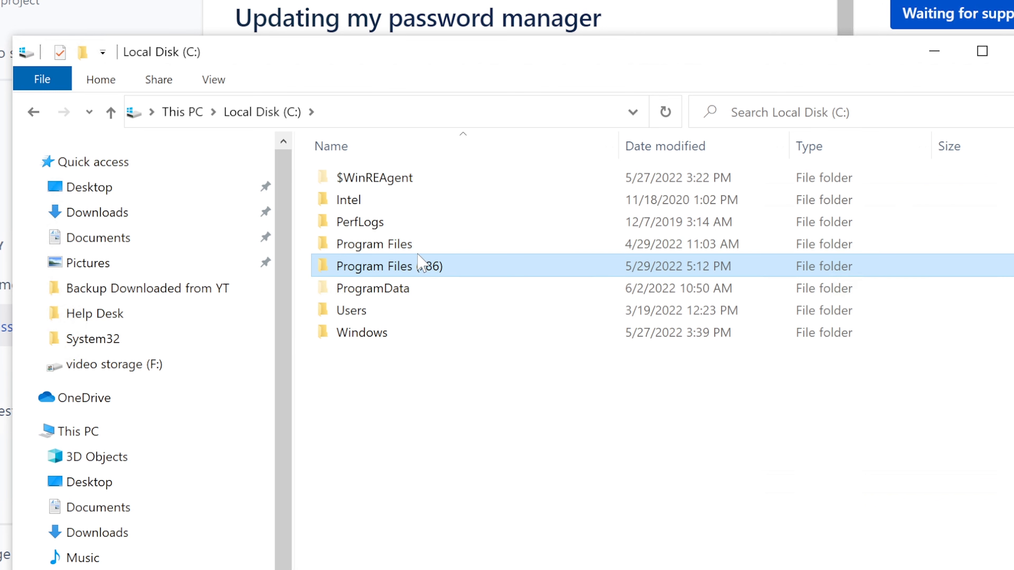
left_click(422, 265)
left_click(1011, 51)
Copy the word Bitwarden from the ISD-172 ticket description
scroll(600, 449, "down", 5)
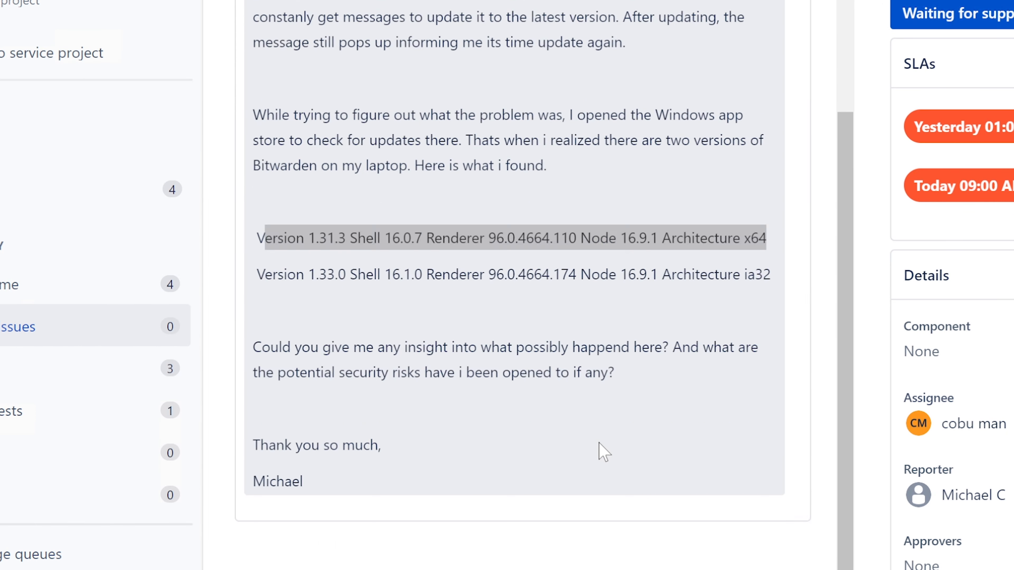
scroll(603, 451, "down", 3)
scroll(603, 451, "down", 3)
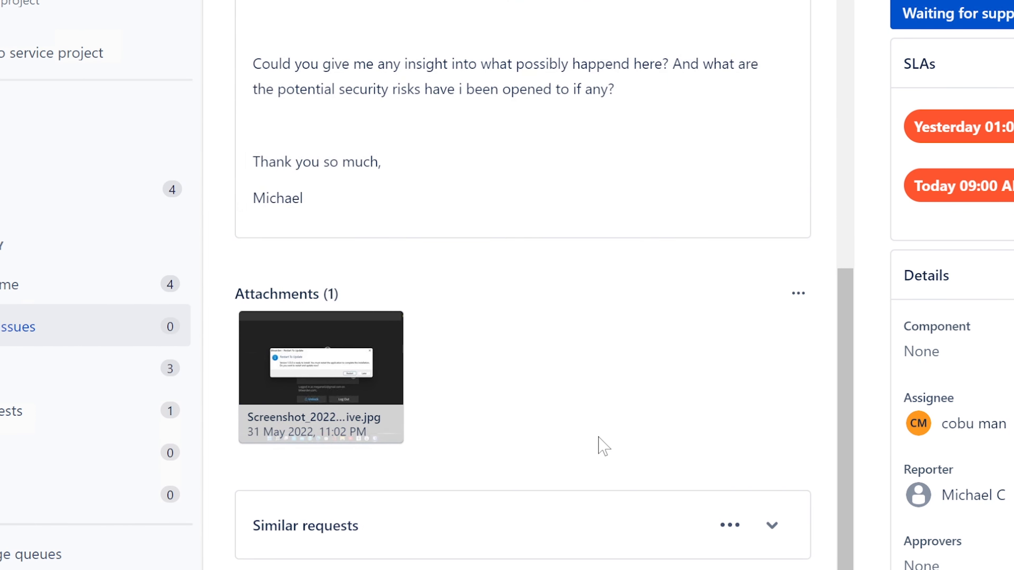
scroll(600, 445, "down", 3)
scroll(600, 445, "up", 15)
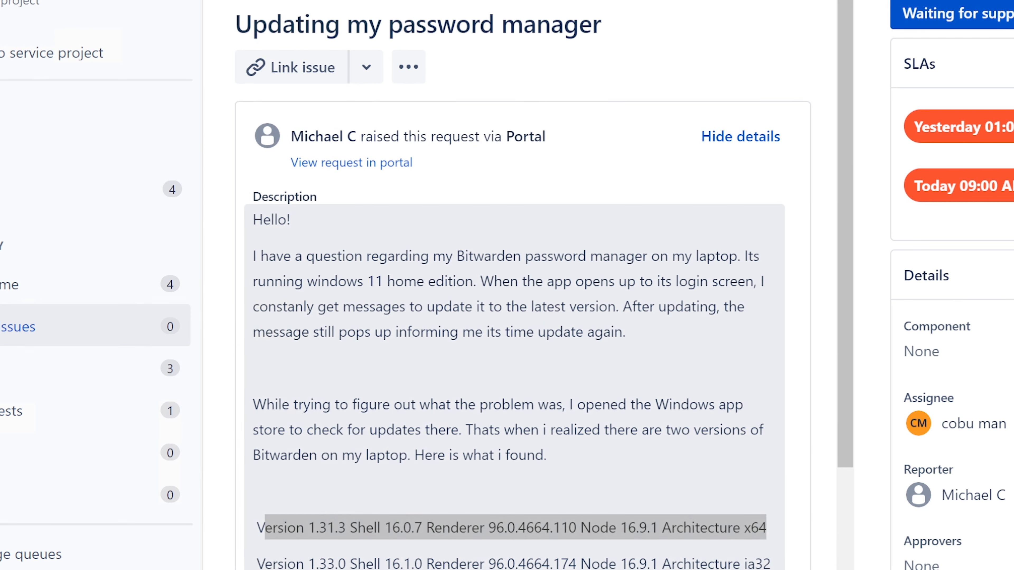
left_click(460, 255)
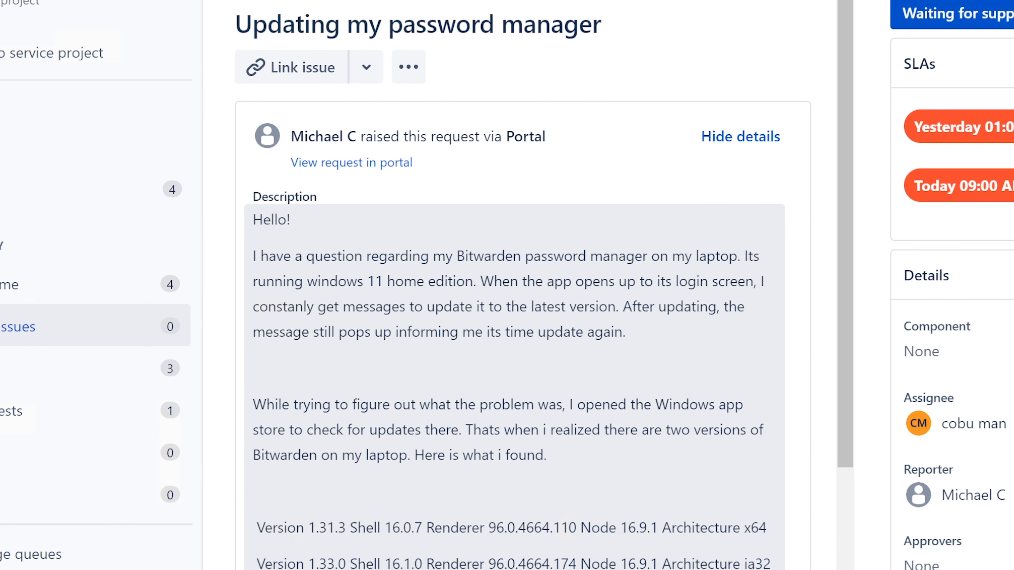
left_click(458, 258)
left_click_drag(487, 335, 552, 335)
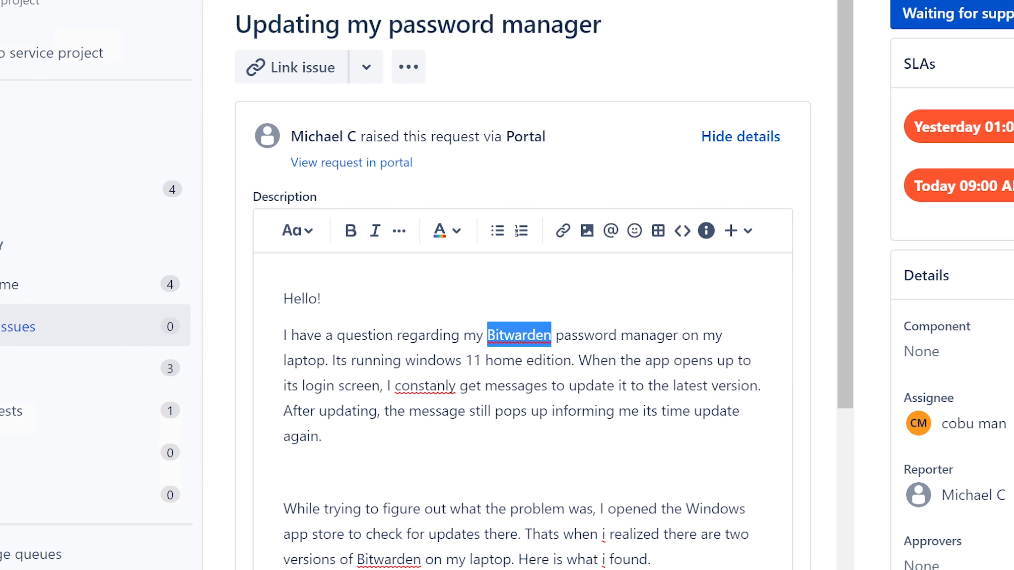
right_click(531, 335)
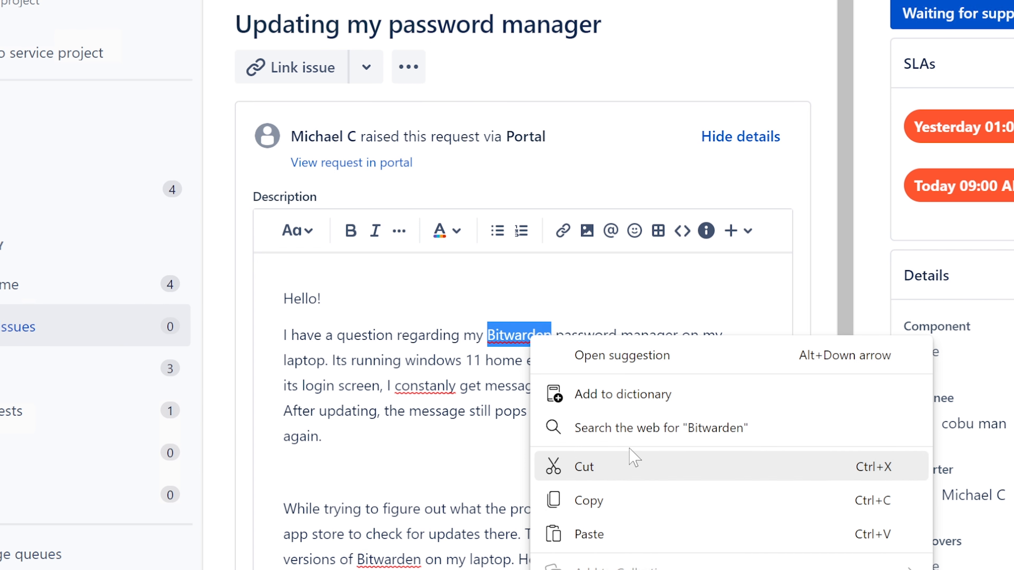
left_click(594, 487)
key("ctrl+t")
Search Google for Bitwarden and open the bitwarden.com Download page to get the installer
type("g")
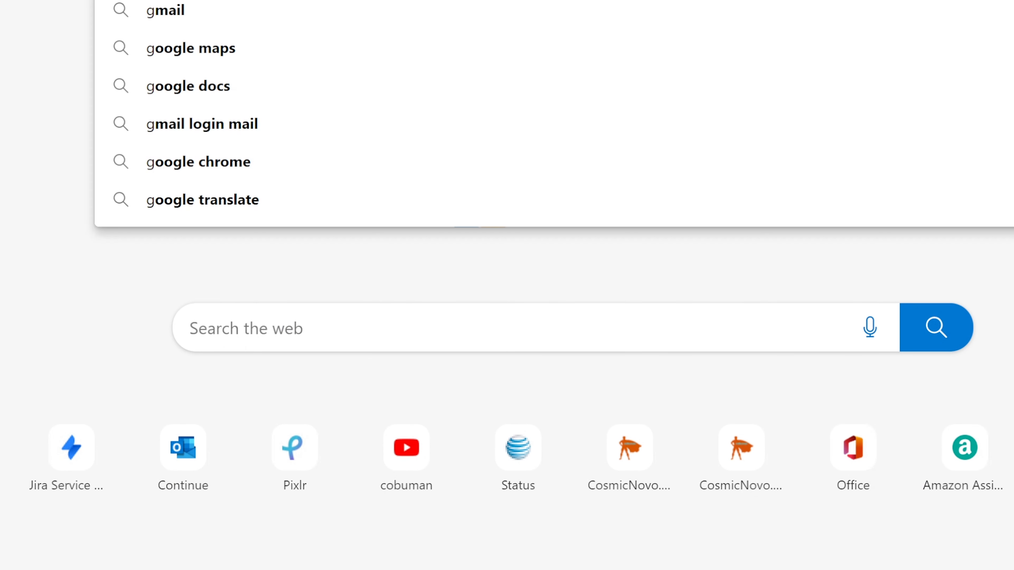
key("Return")
key("ctrl+v")
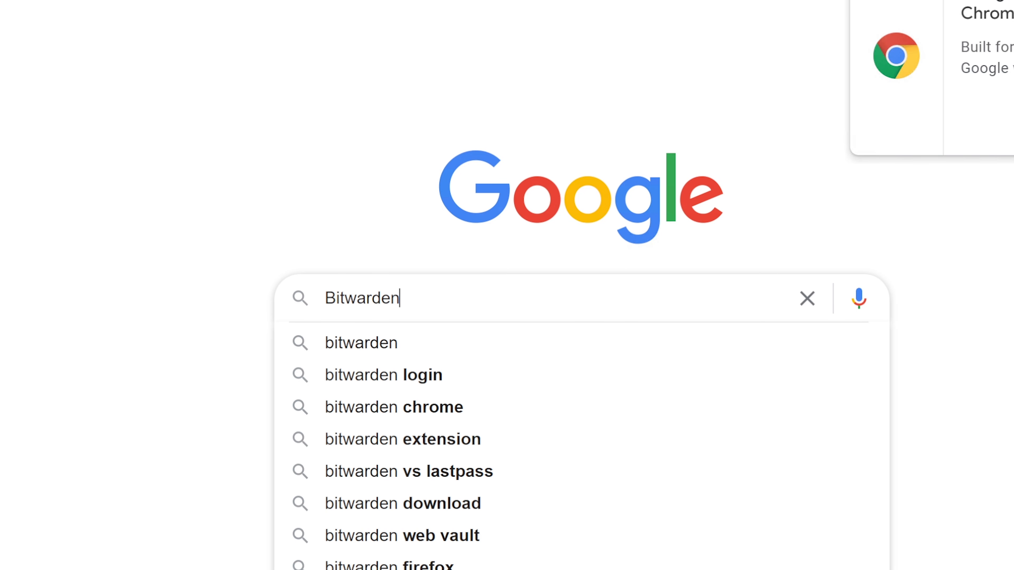
key("Return")
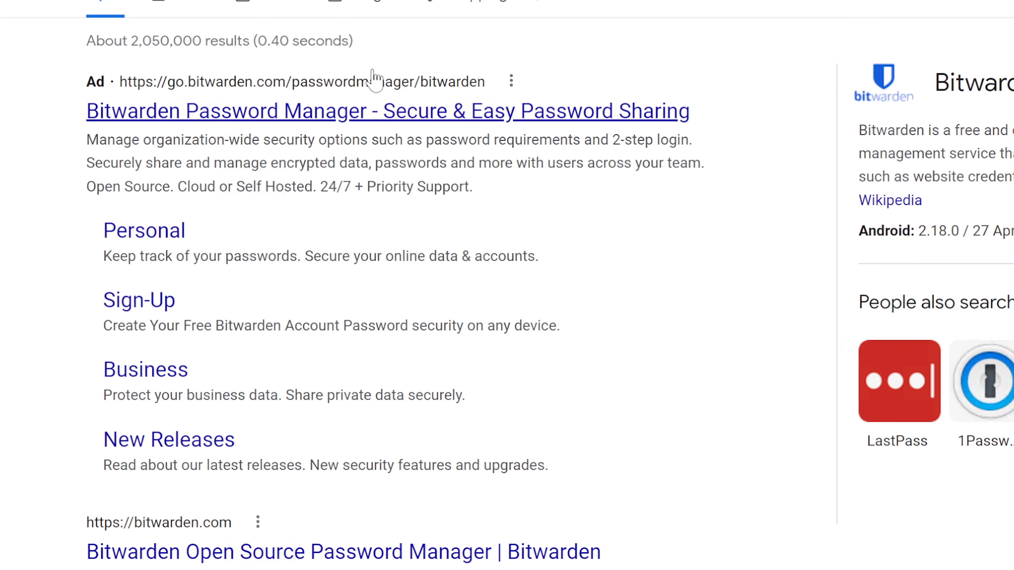
left_click(324, 559)
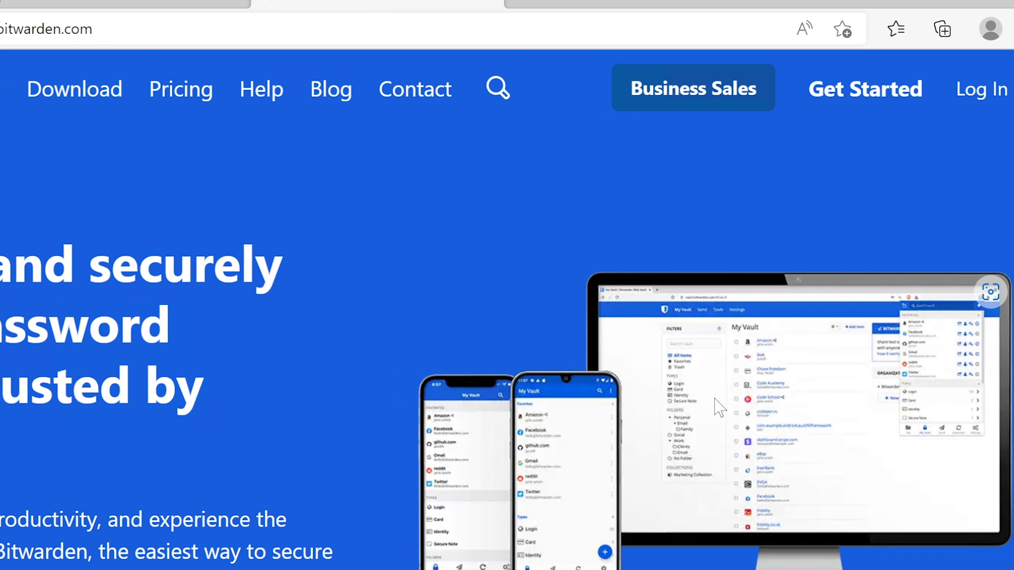
left_click(56, 94)
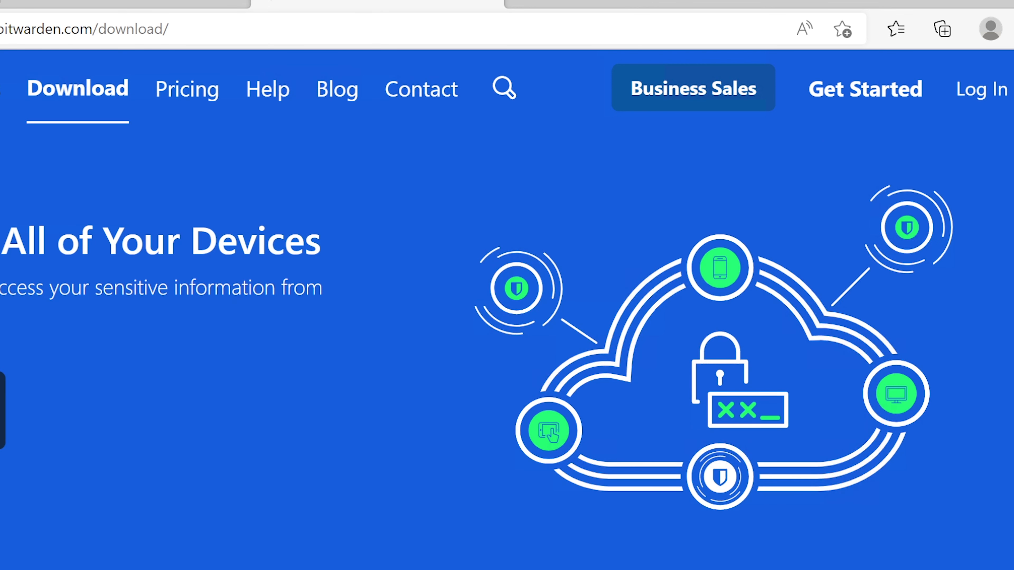
scroll(507, 308, "down", 3)
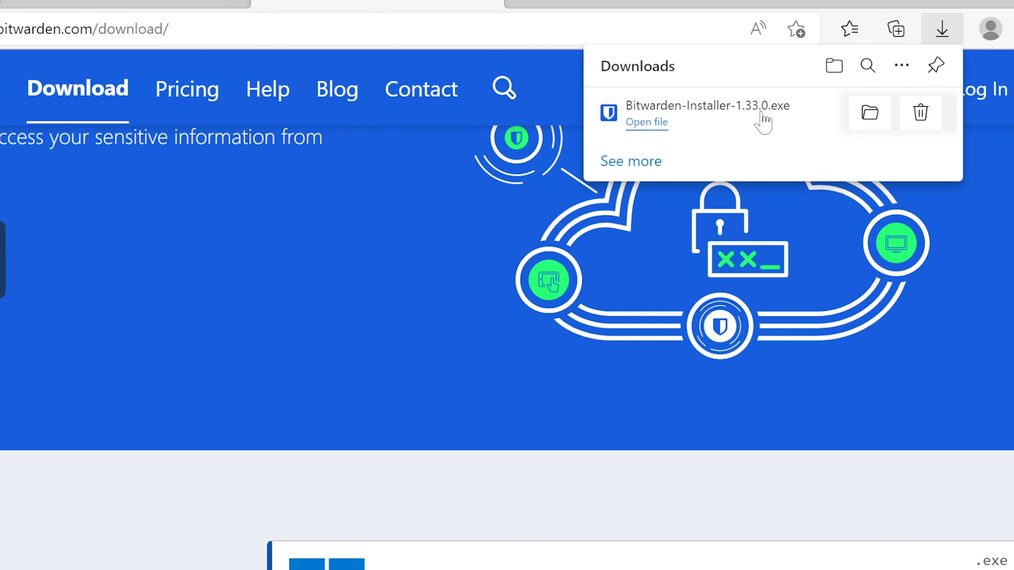
Locate Bitwarden-Installer-1.33.0.exe in Downloads, cancel Run as different user, and close the folder
left_click(868, 113)
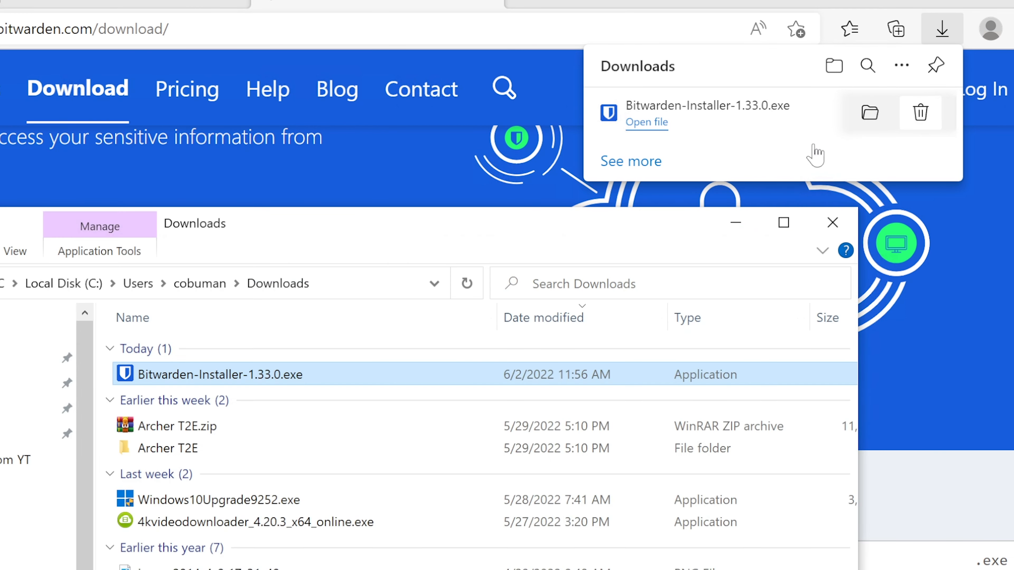
right_click(257, 376)
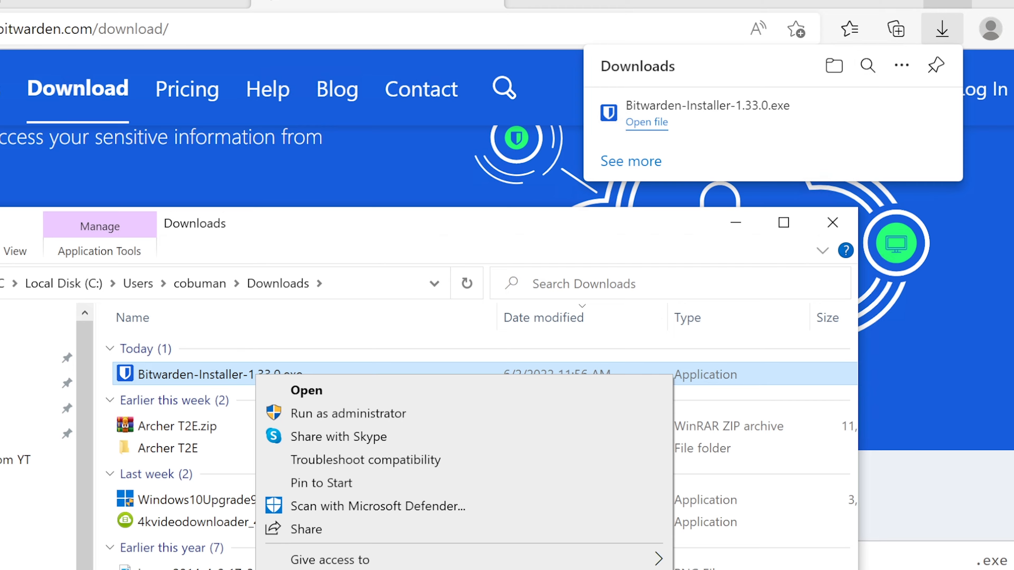
left_click(946, 4)
right_click(222, 382)
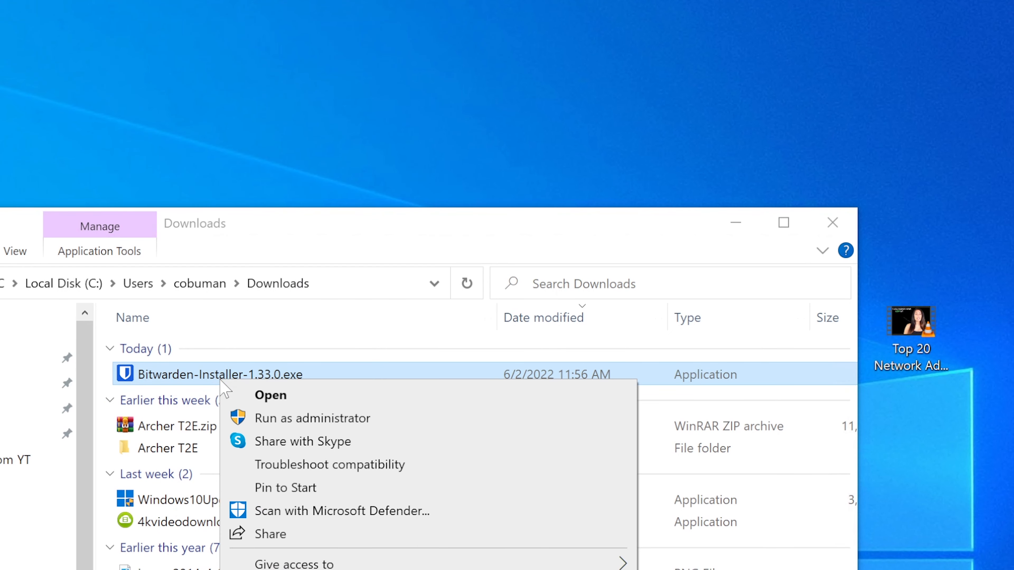
left_click(201, 379)
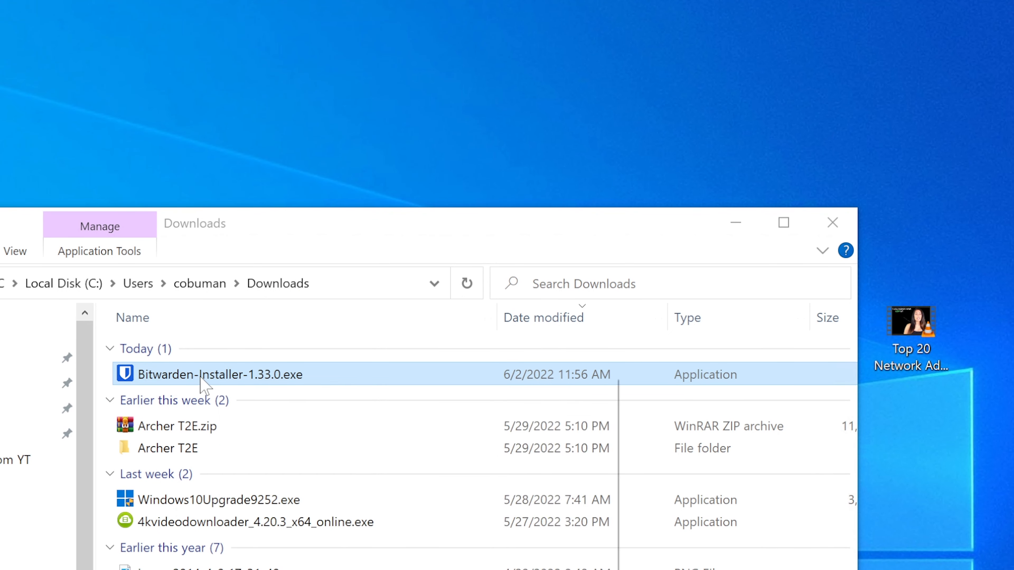
right_click(201, 379)
left_click(288, 438)
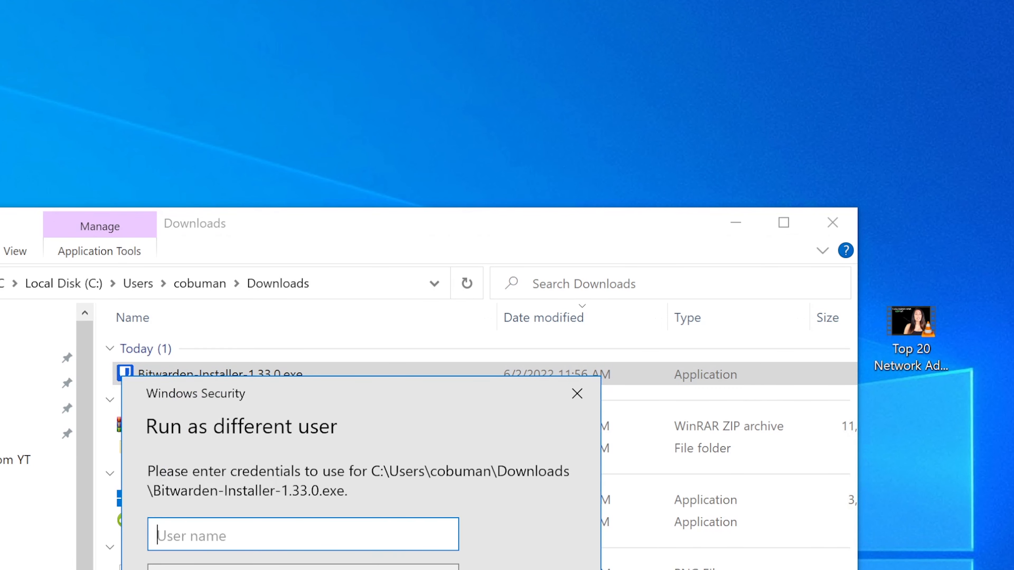
key("Escape")
left_click(821, 224)
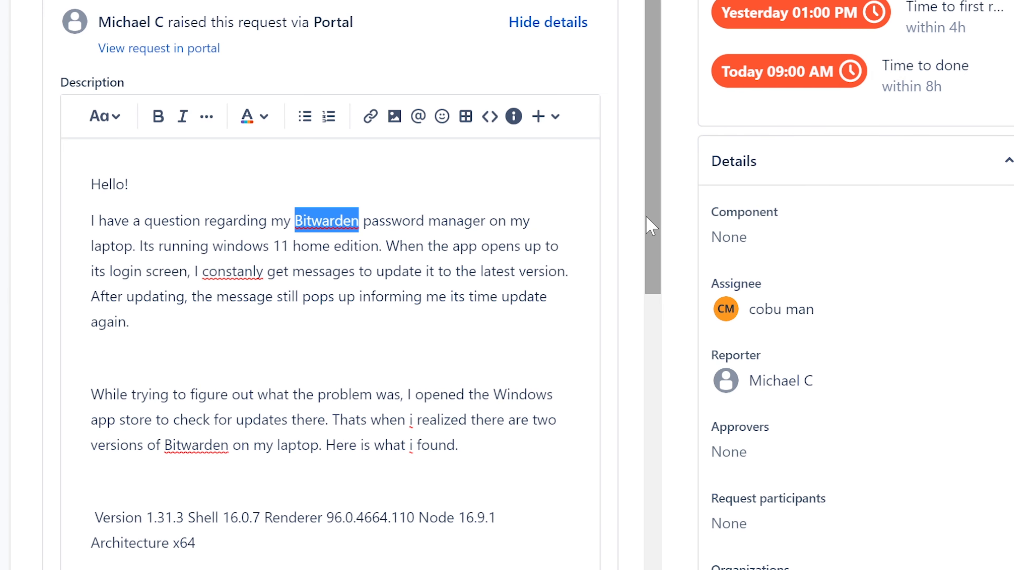
Review Version 1.33.0 in the ticket description and scroll down to the Activity area
left_click_drag(646, 215, 649, 341)
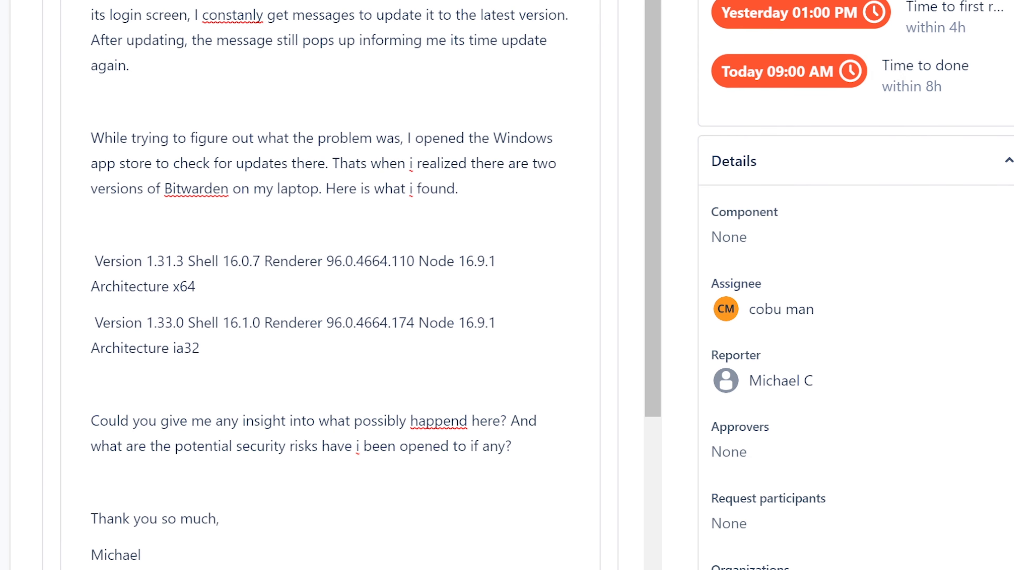
left_click_drag(91, 322, 184, 322)
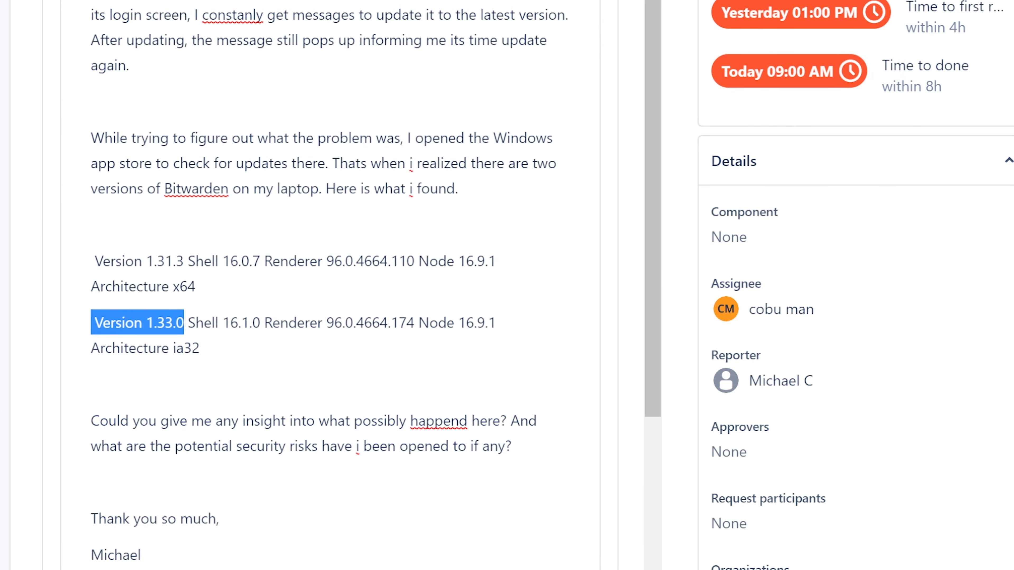
left_click(200, 348)
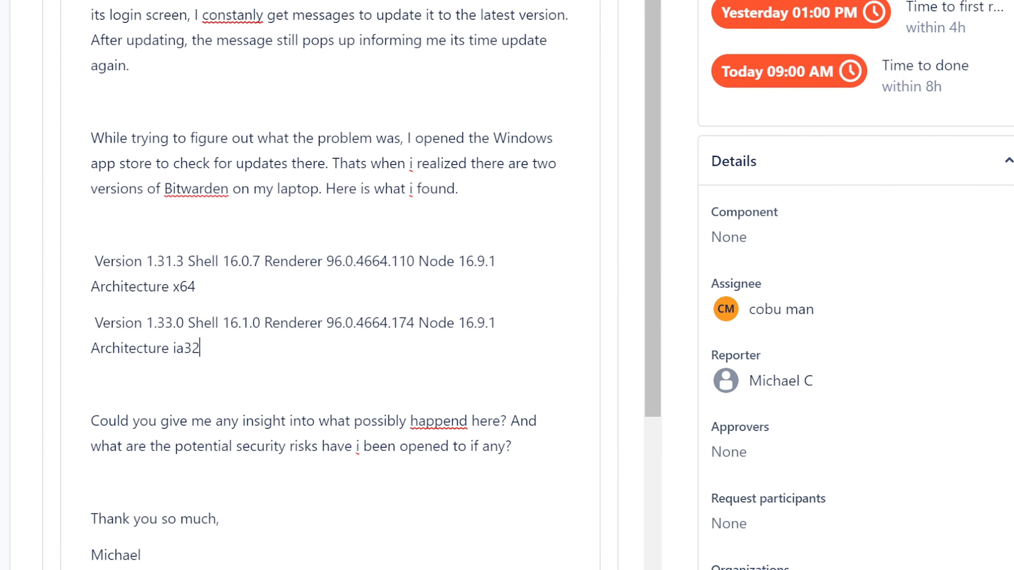
scroll(206, 342, "down", 5)
scroll(206, 350, "down", 7)
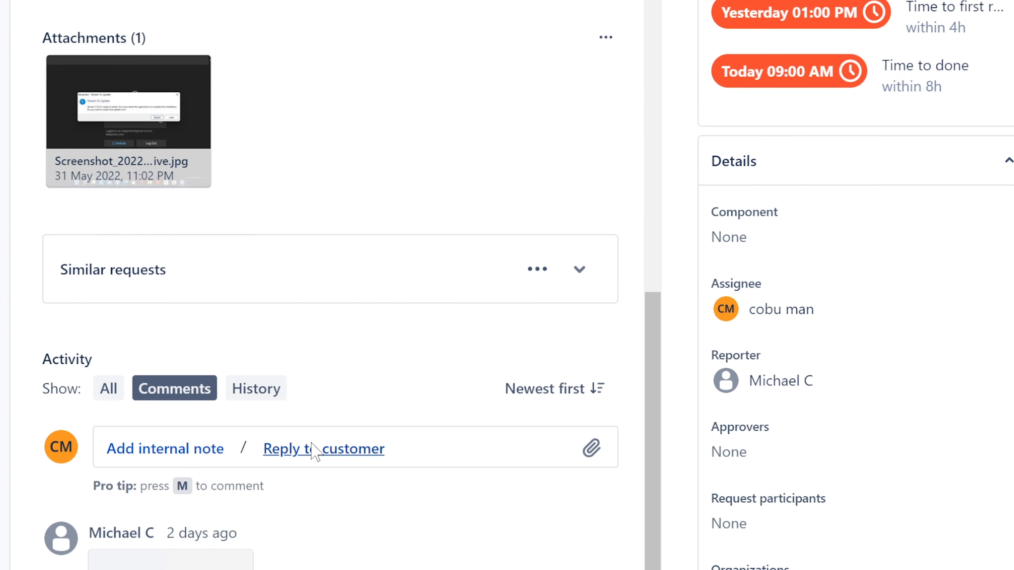
Draft a customer reply asking them to remove Bitwarden and any traces, folders and files
left_click(315, 447)
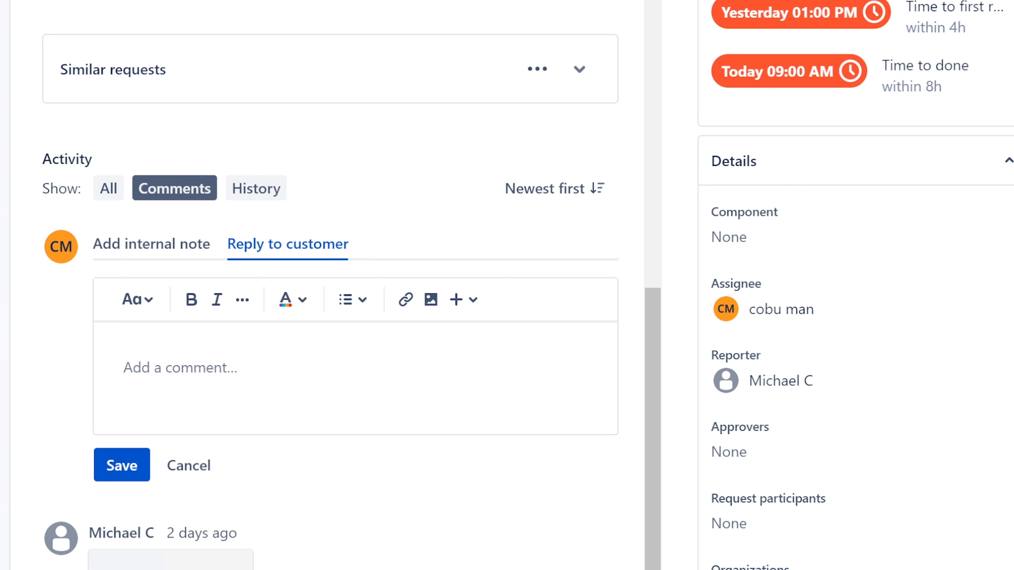
type("Hello, ")
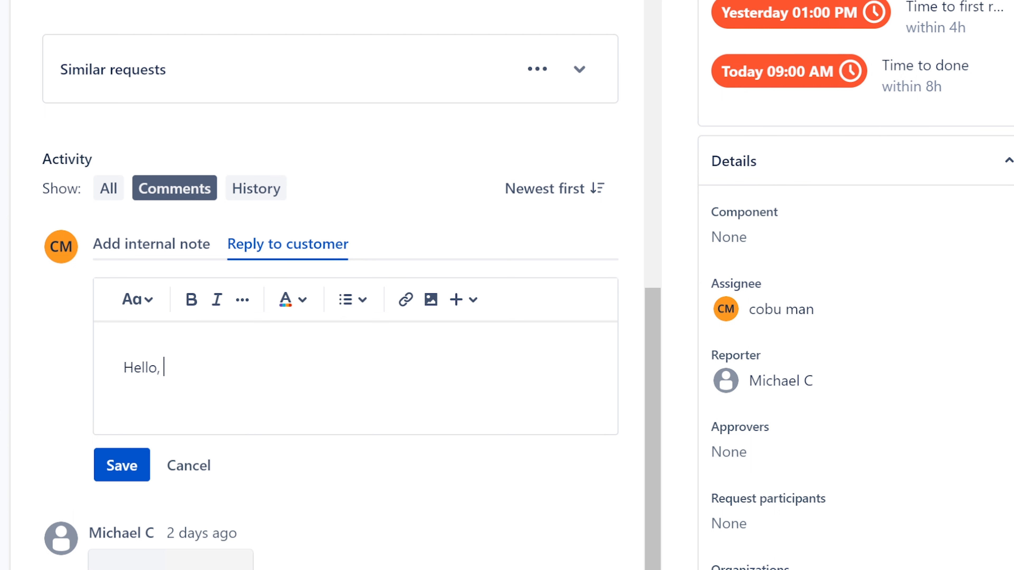
type("please remove a")
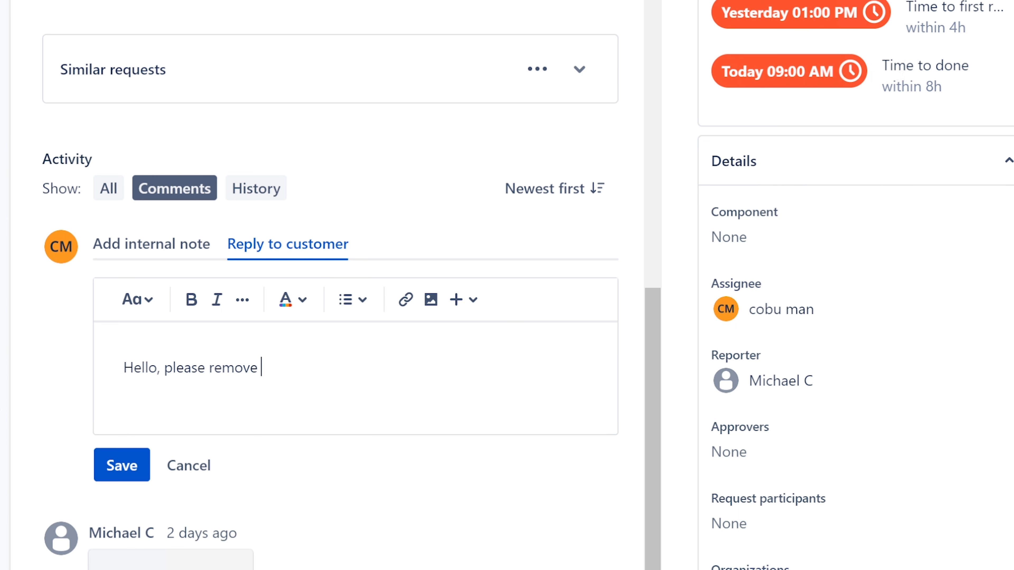
type("Bitwarden")
type("and ")
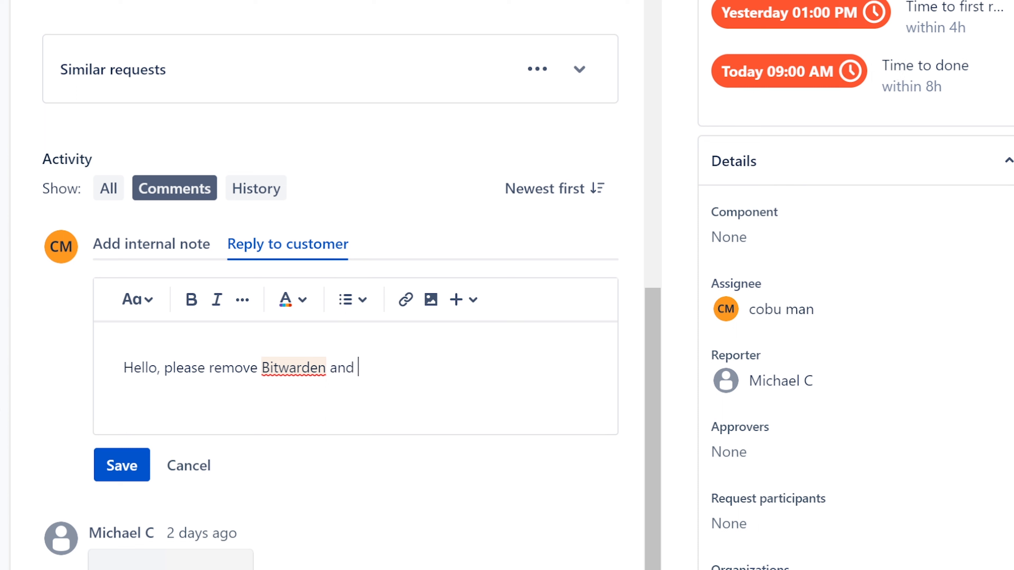
type("any traces of it on ")
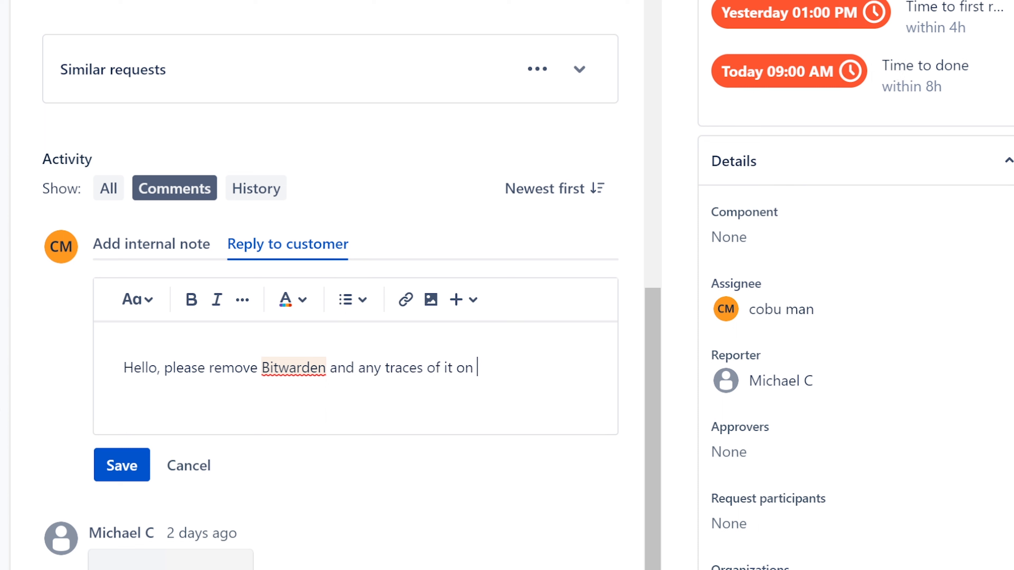
type("your computer")
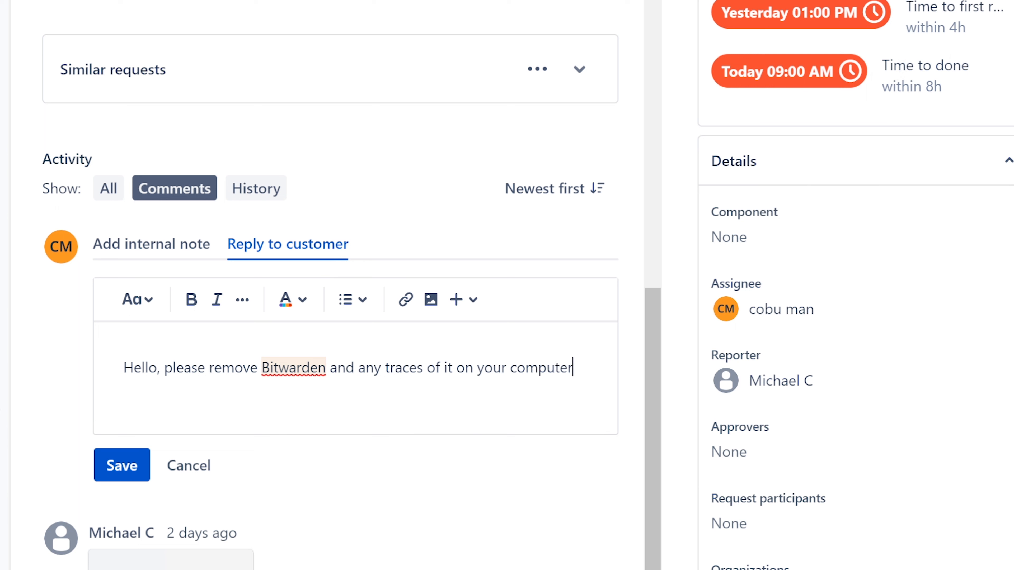
type(" (folders,")
type("files")
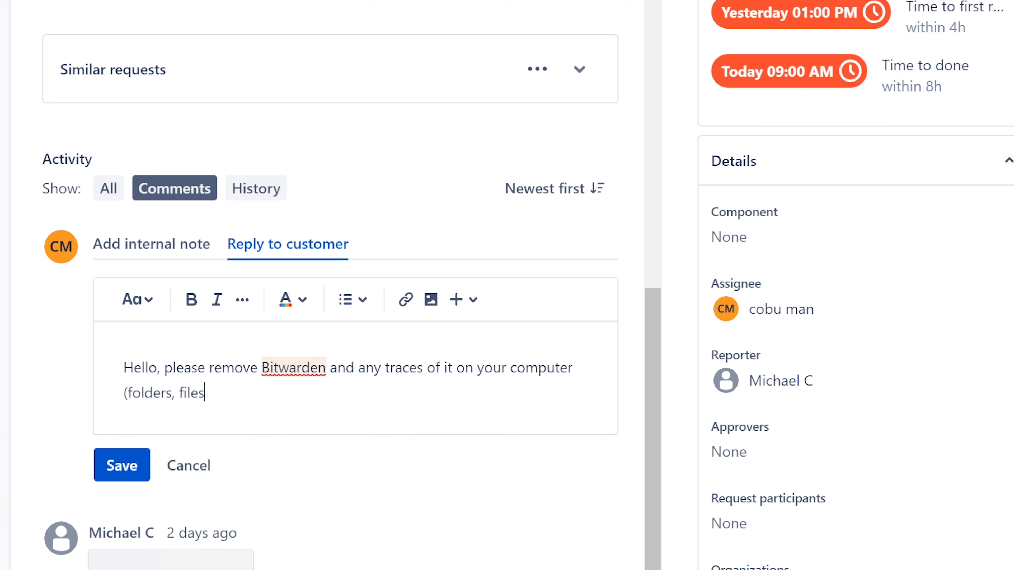
type(", and e")
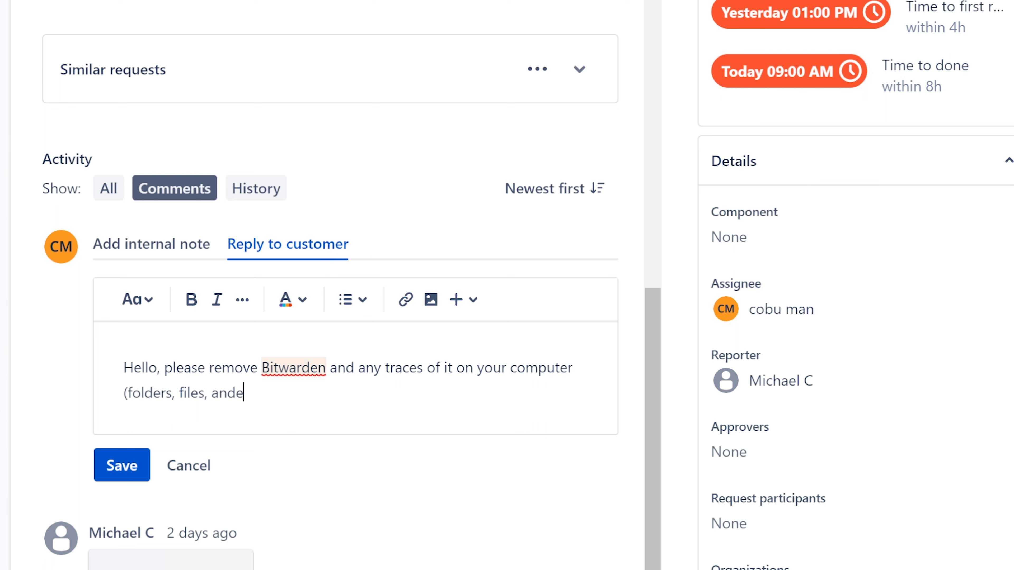
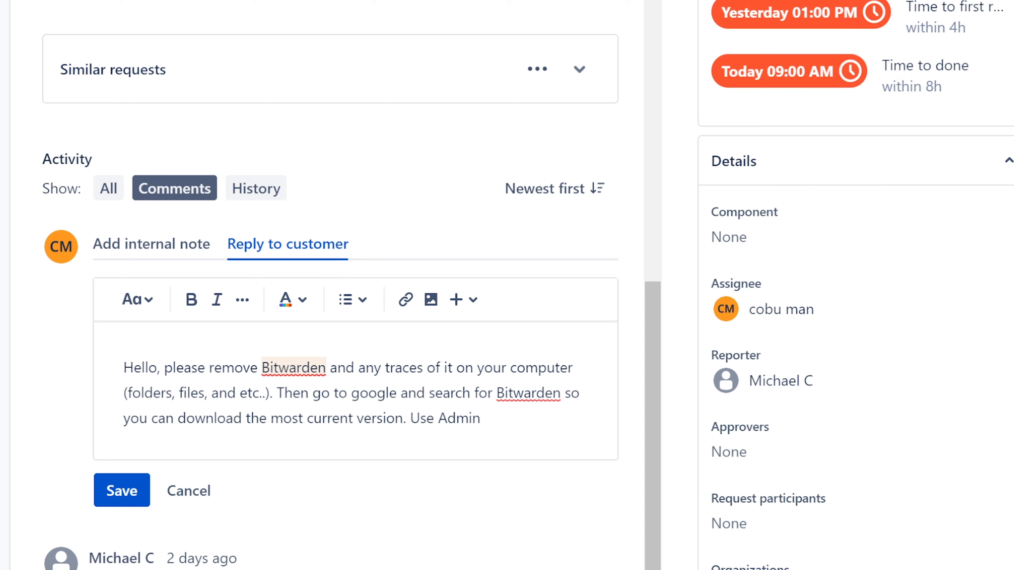
End the Bitwarden reply with 'Install .exe as Admin.' and a signature, then post it
key("BackSpace")
key("BackSpace")
key("BackSpace")
key("BackSpace")
key("BackSpace")
key("BackSpace")
key("BackSpace")
key("BackSpace")
key("BackSpace")
key("BackSpace")
type("Install .exe ")
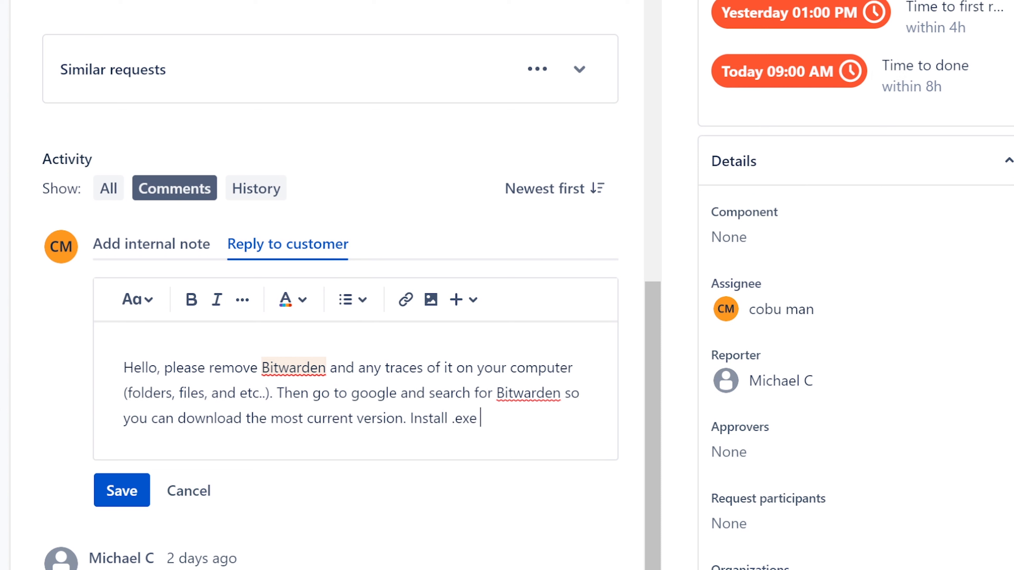
type("as Admin. Ervin")
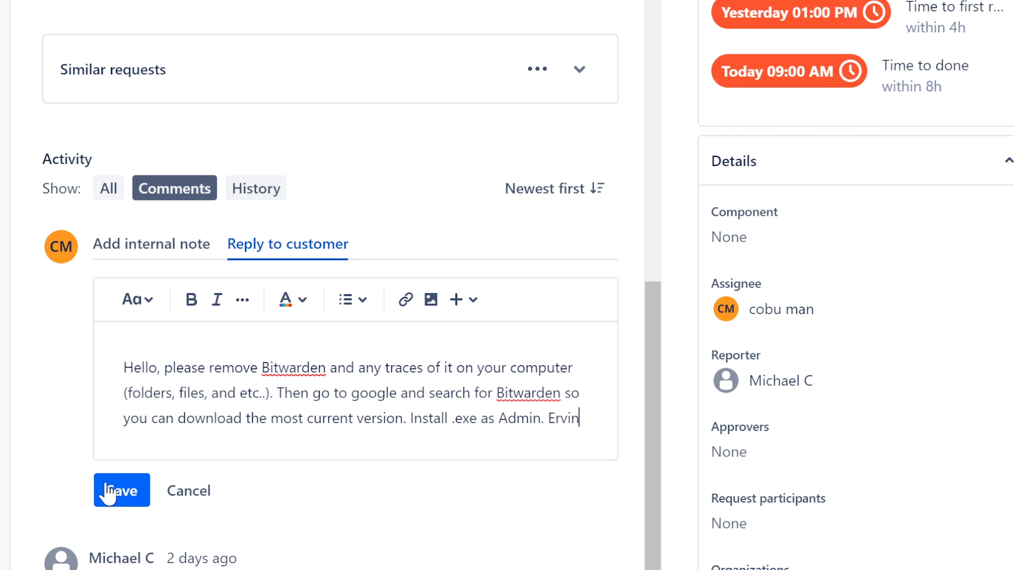
left_click(97, 491)
Resolve the Bitwarden request and ticket ISD-158 about the network printer
left_click(766, 0)
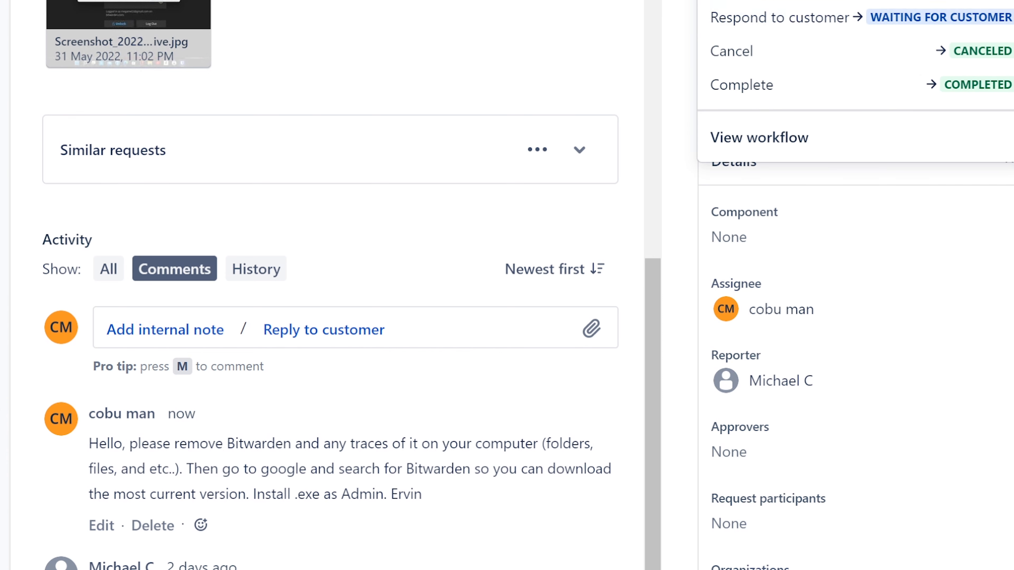
left_click(747, 84)
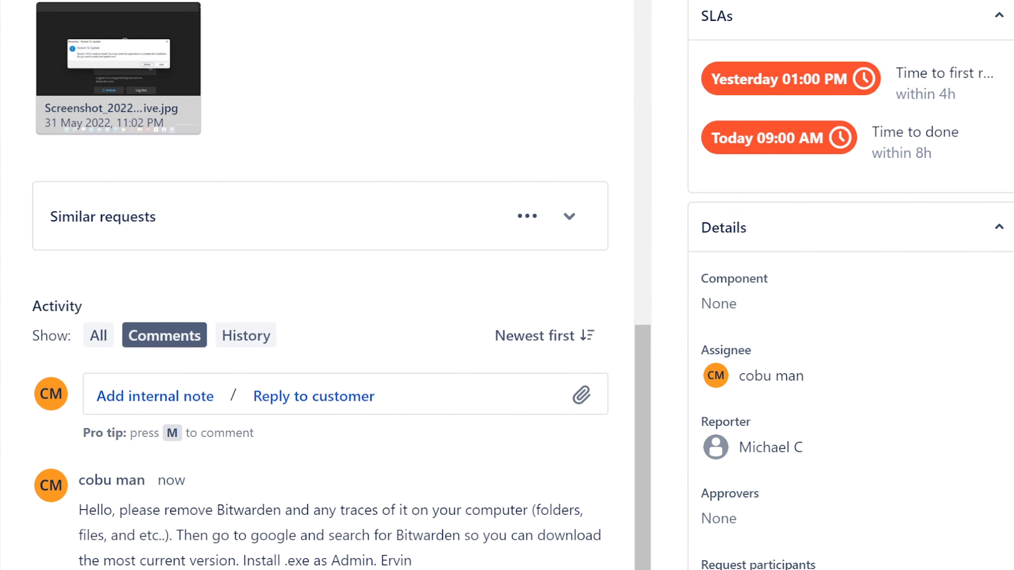
key("alt+Left")
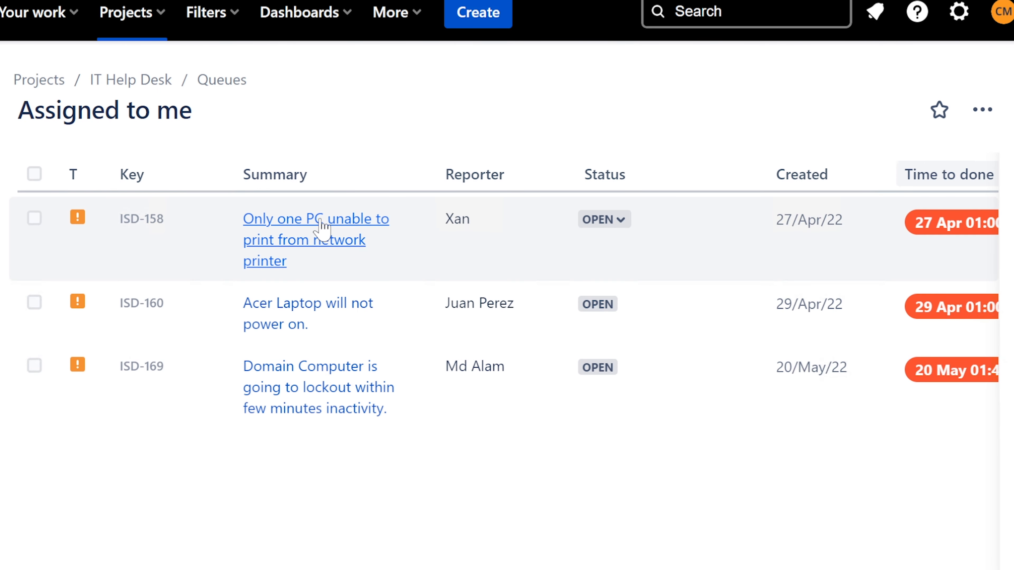
left_click(321, 225)
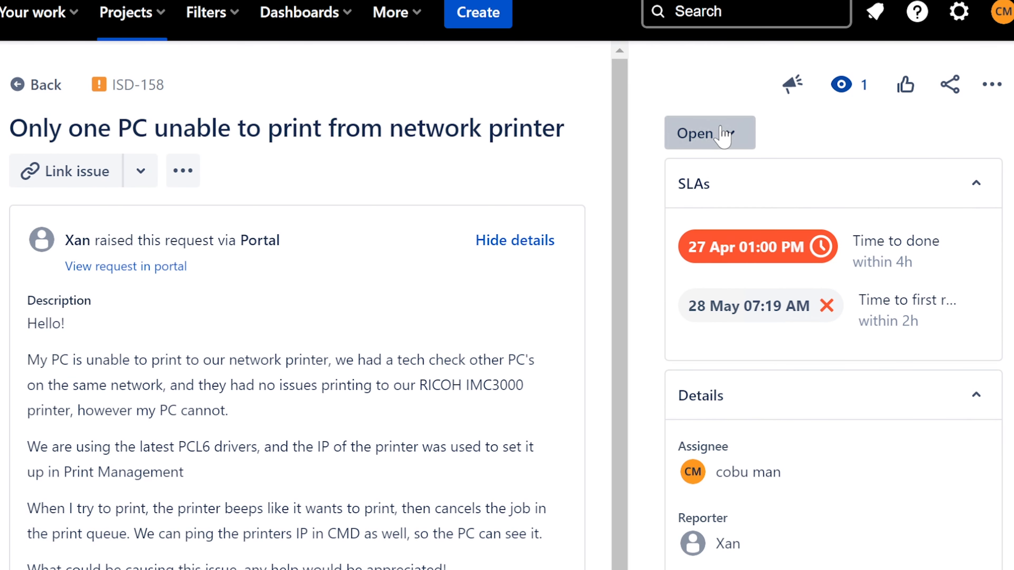
left_click(723, 135)
left_click(710, 285)
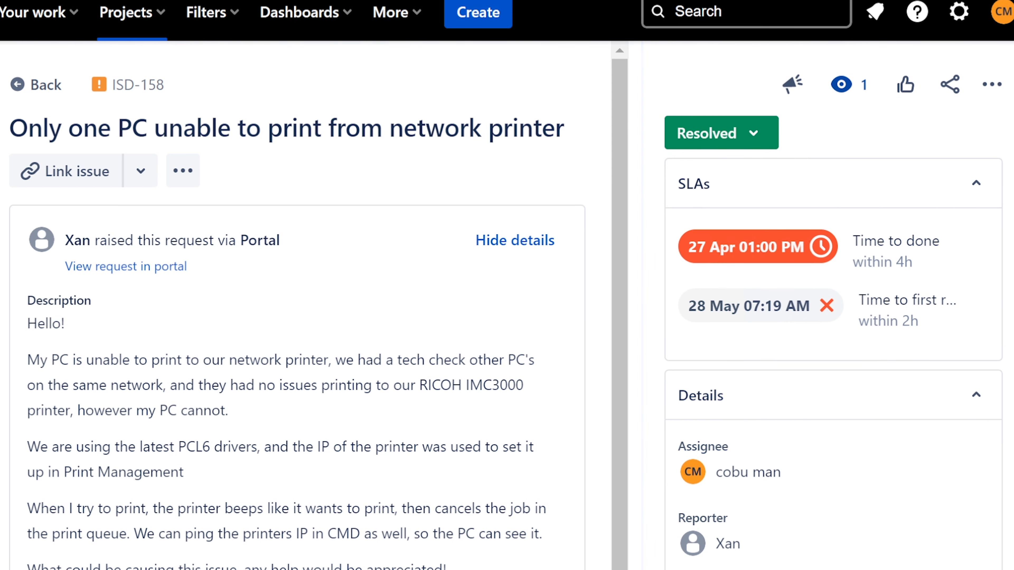
Resolve ISD-160 about the Acer laptop and ISD-169 about the domain lockout
key("alt+Left")
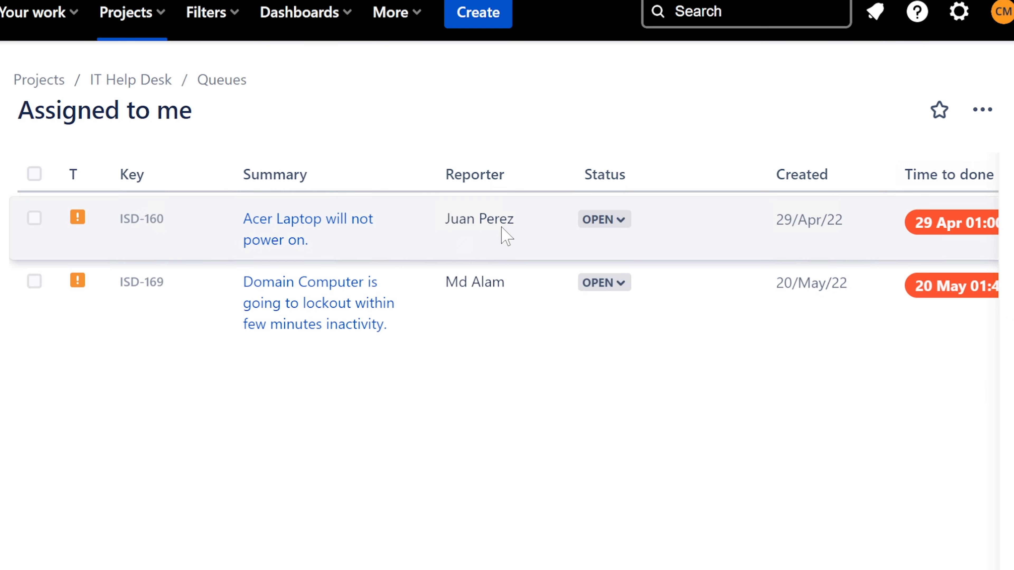
left_click(327, 234)
left_click(681, 144)
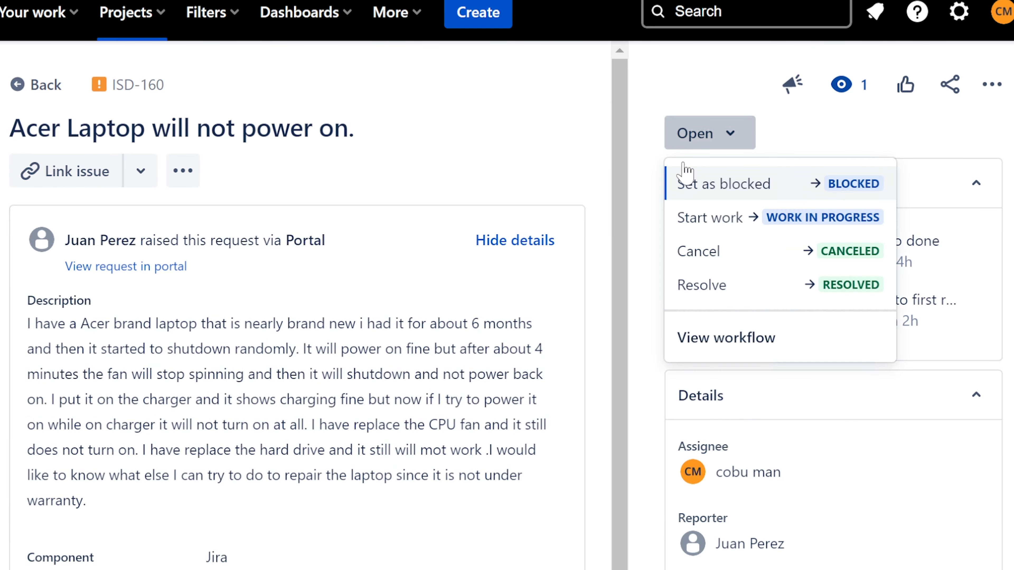
left_click(705, 285)
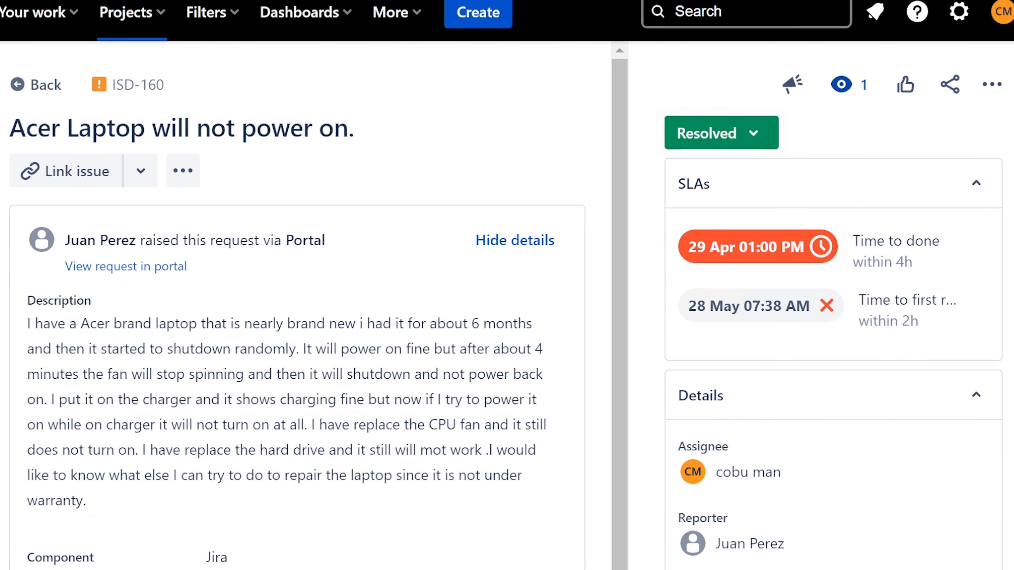
key("alt+Left")
left_click(355, 259)
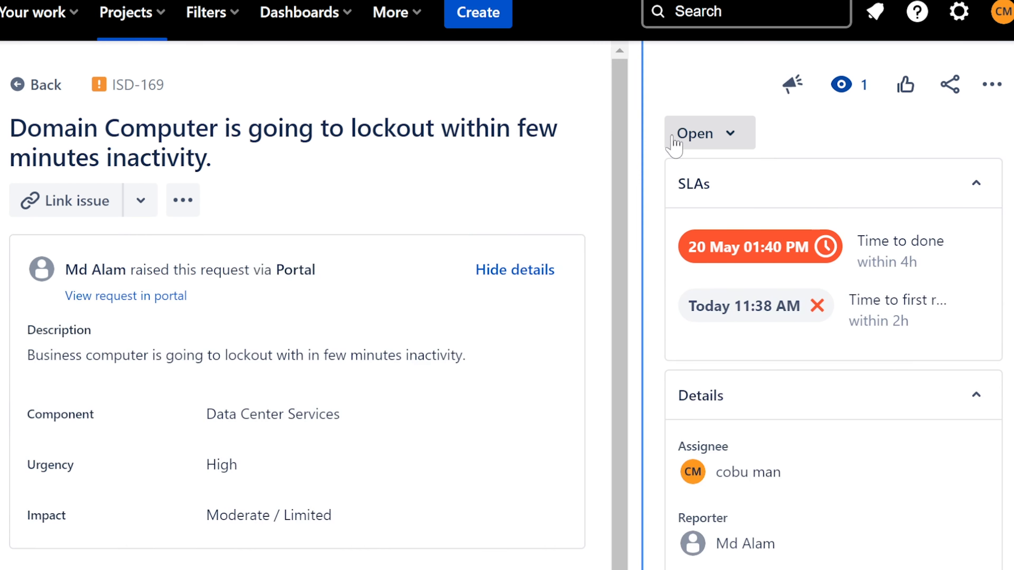
left_click(680, 141)
left_click(689, 287)
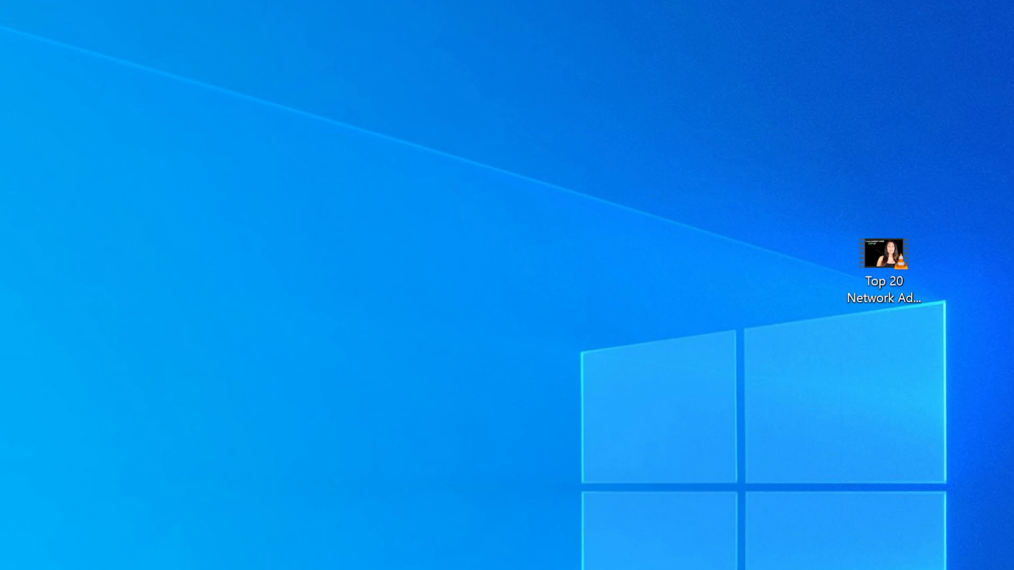
Launch Notepad and enter a website login line above a website password line
key("super+s")
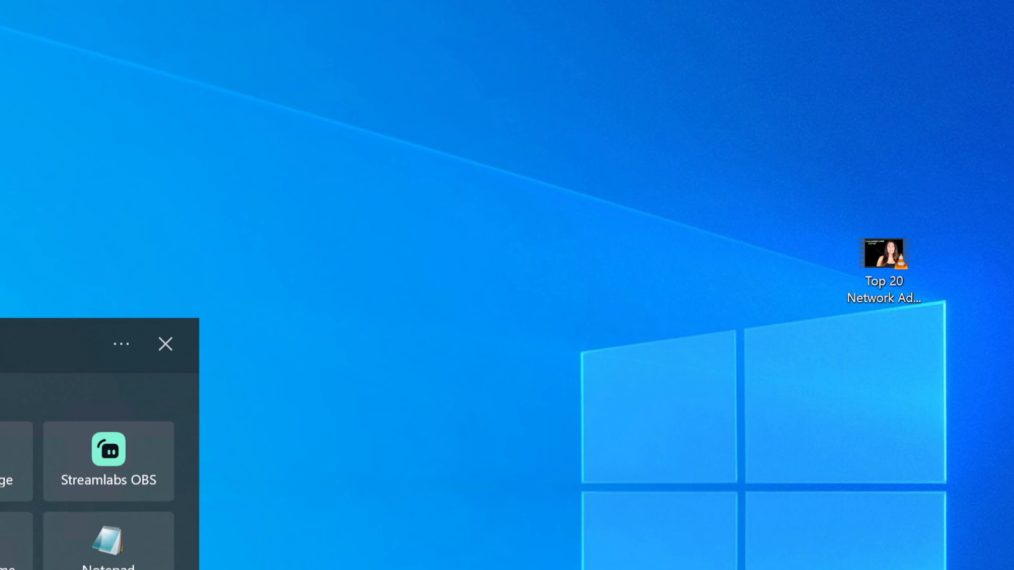
type("notepad")
key("Return")
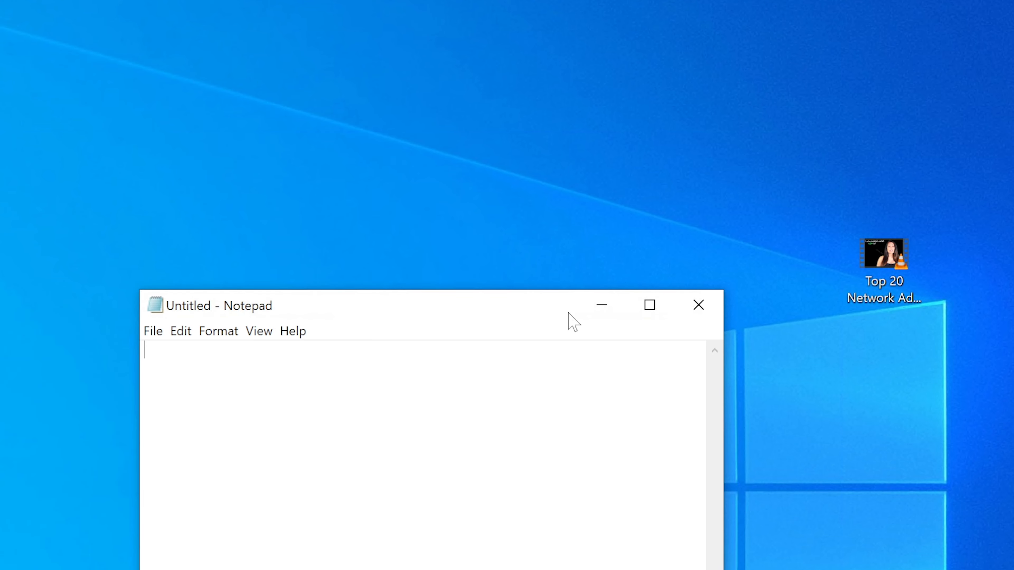
left_click_drag(499, 316, 605, 276)
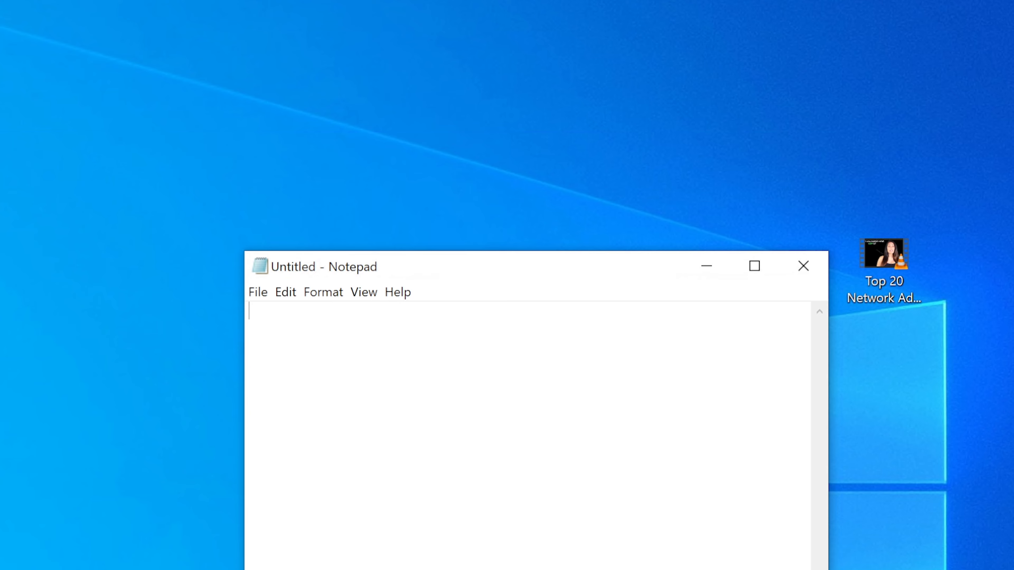
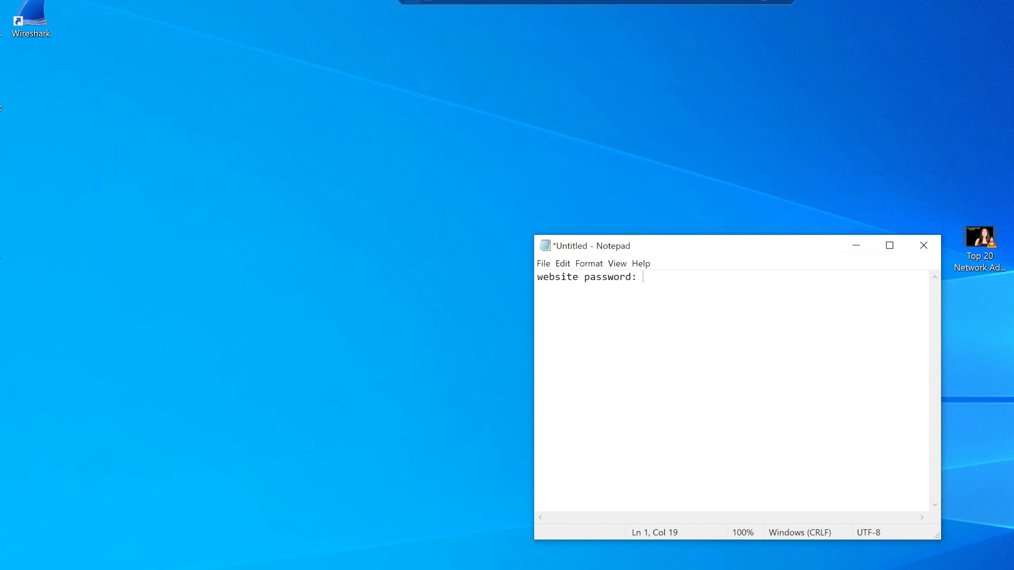
key("Left")
key("Left")
key("Left")
key("Left")
key("Left")
key("Left")
key("Left")
key("Left")
key("Left")
key("Left")
key("Left")
key("Left")
key("Left")
key("Left")
key("Left")
key("Left")
key("Left")
key("Left")
key("Left")
key("Left")
key("Return")
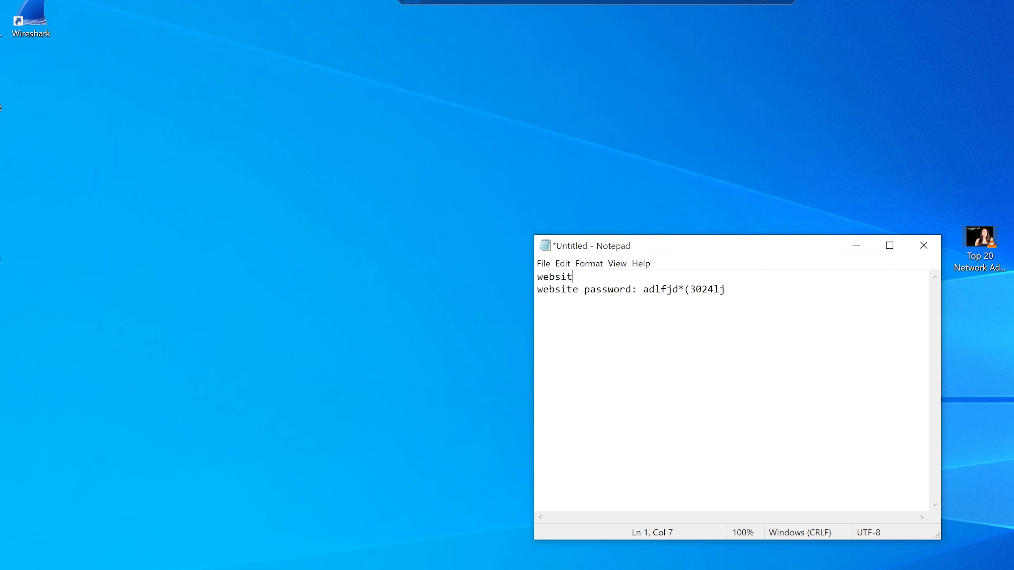
Save the note as website.txt on the Desktop and close it
left_click(543, 264)
left_click(559, 332)
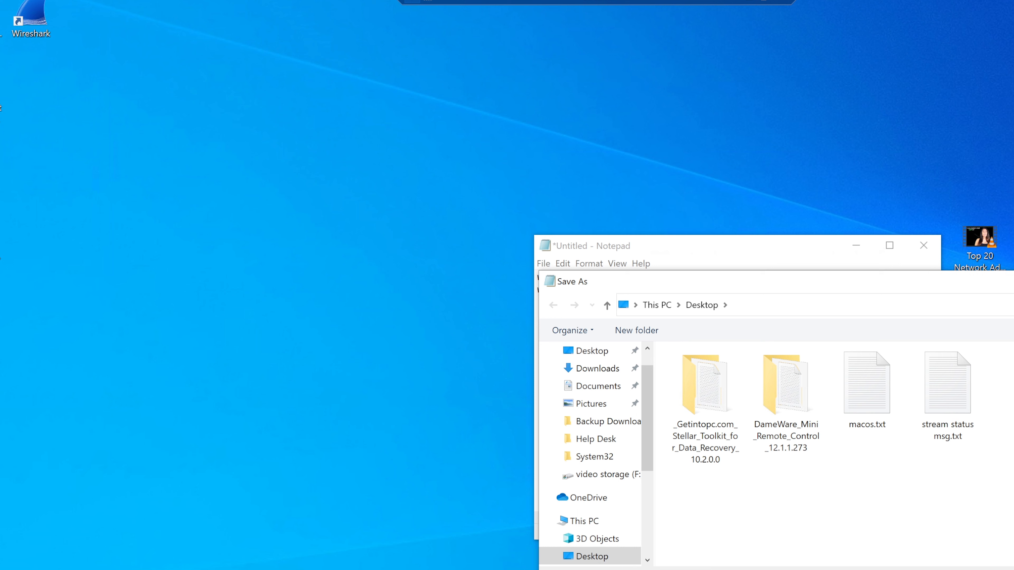
key("Return")
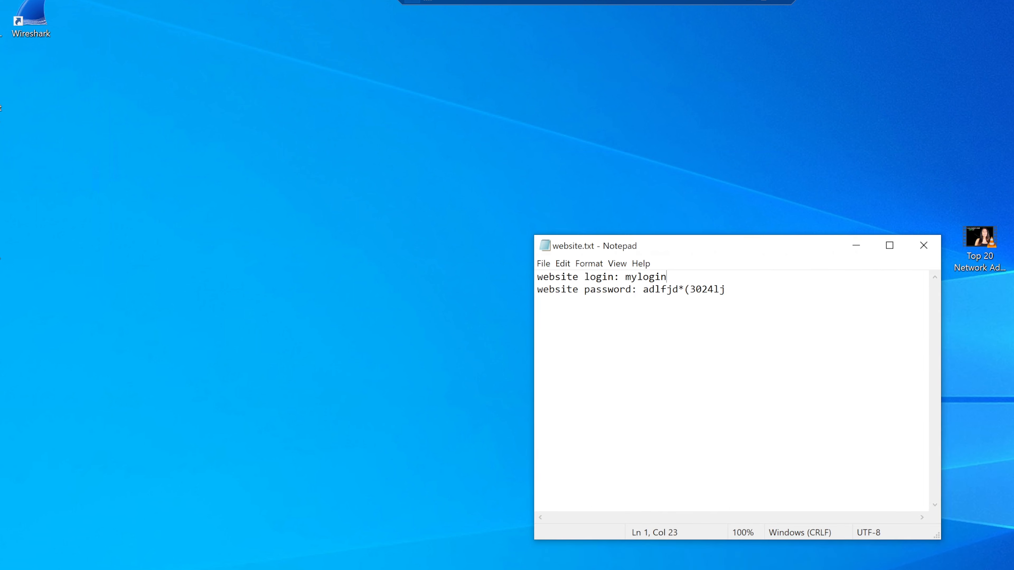
left_click_drag(935, 536, 798, 441)
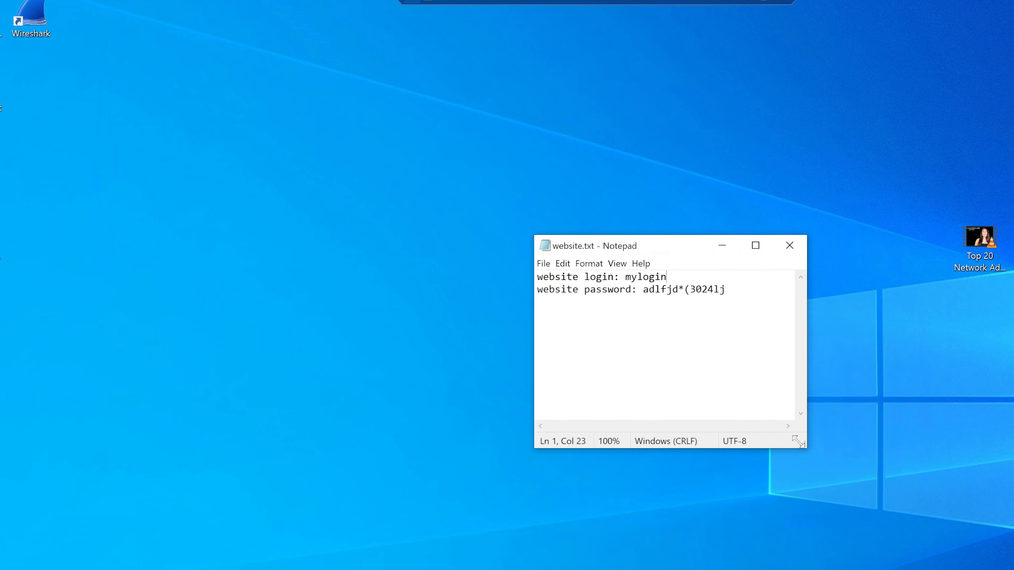
left_click(785, 253)
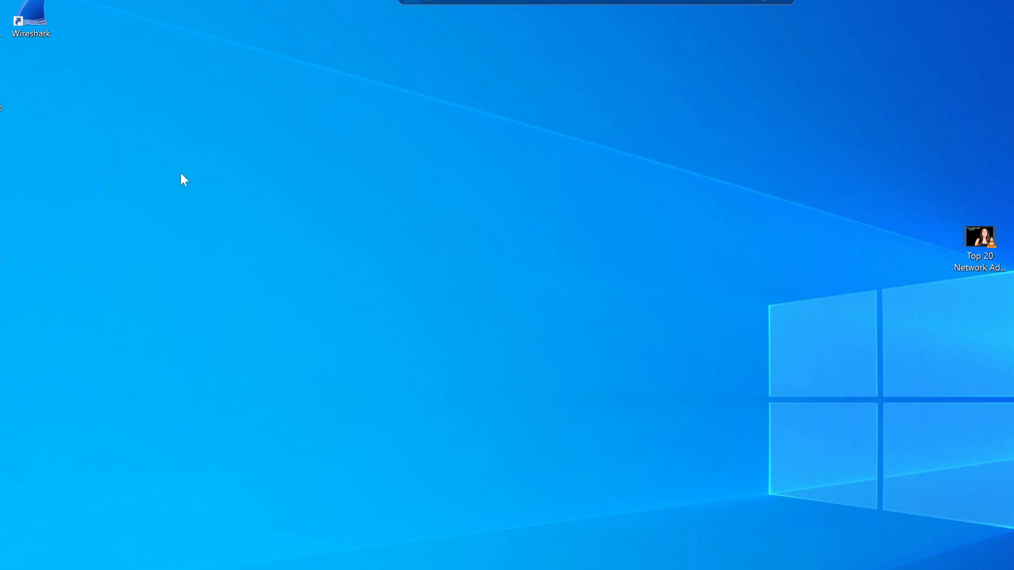
Check website.txt's contents and move it higher on the desktop
left_click_drag(1, 529, 677, 330)
double_click(683, 307)
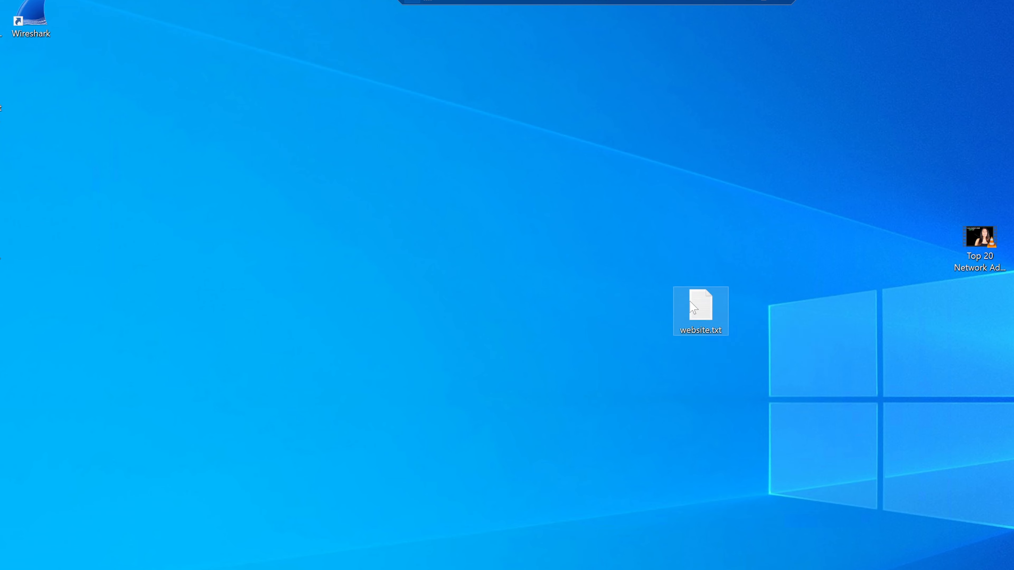
left_click(788, 245)
left_click_drag(703, 306, 699, 227)
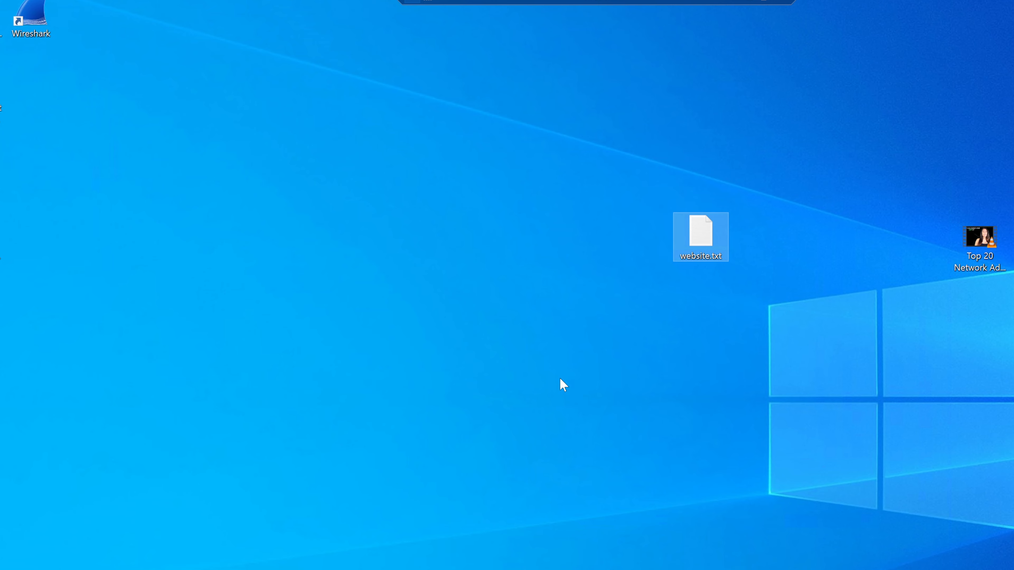
Add website.txt to a password-protected website.rar archive via WinRAR
right_click(698, 253)
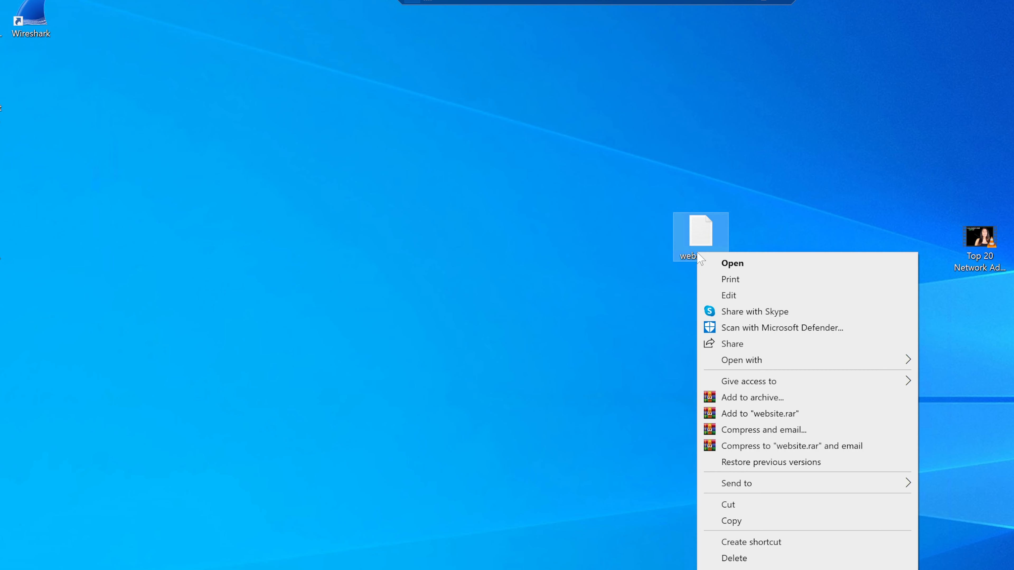
left_click(785, 400)
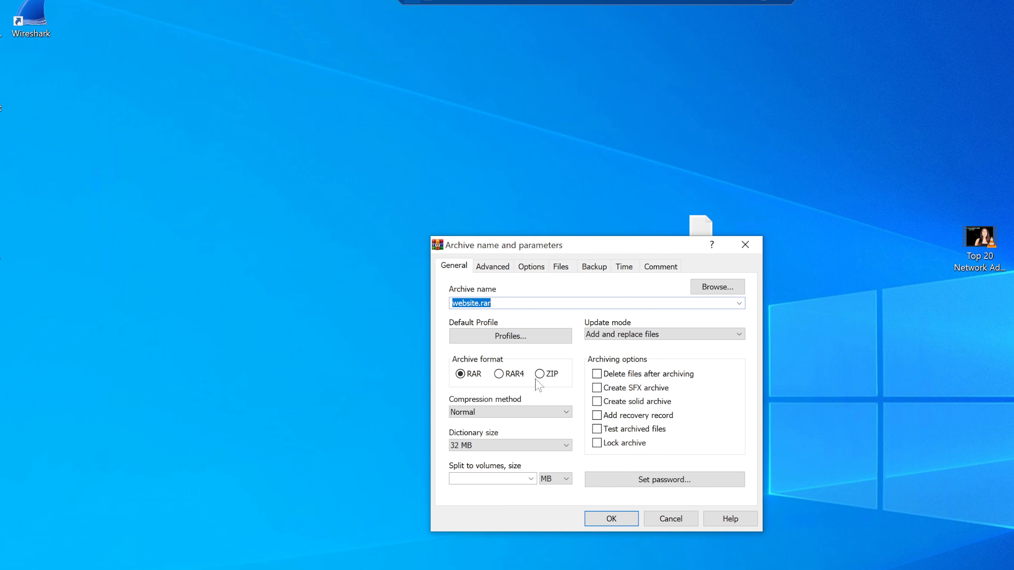
left_click(497, 266)
left_click(459, 267)
left_click(665, 478)
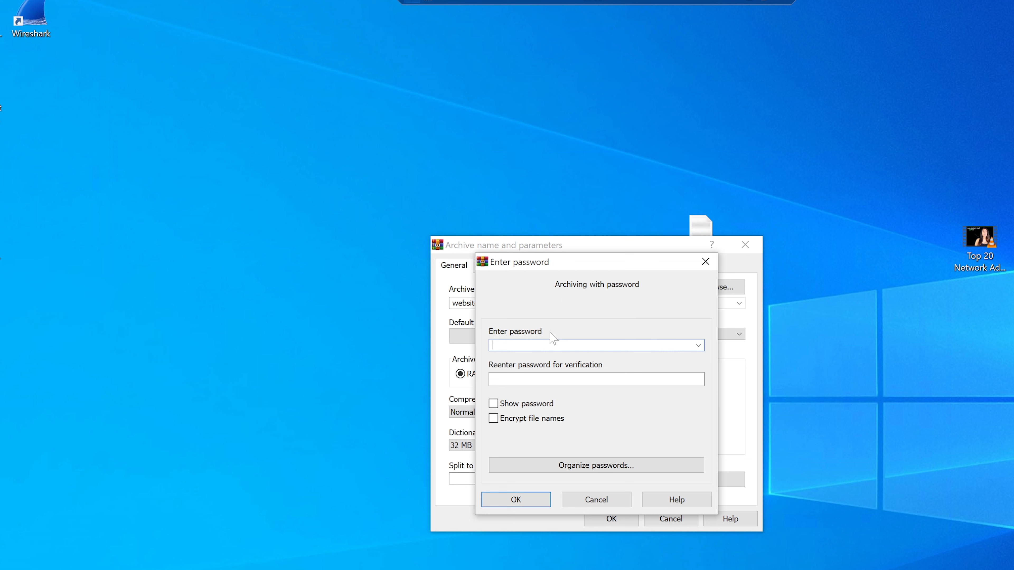
left_click(528, 498)
left_click(530, 504)
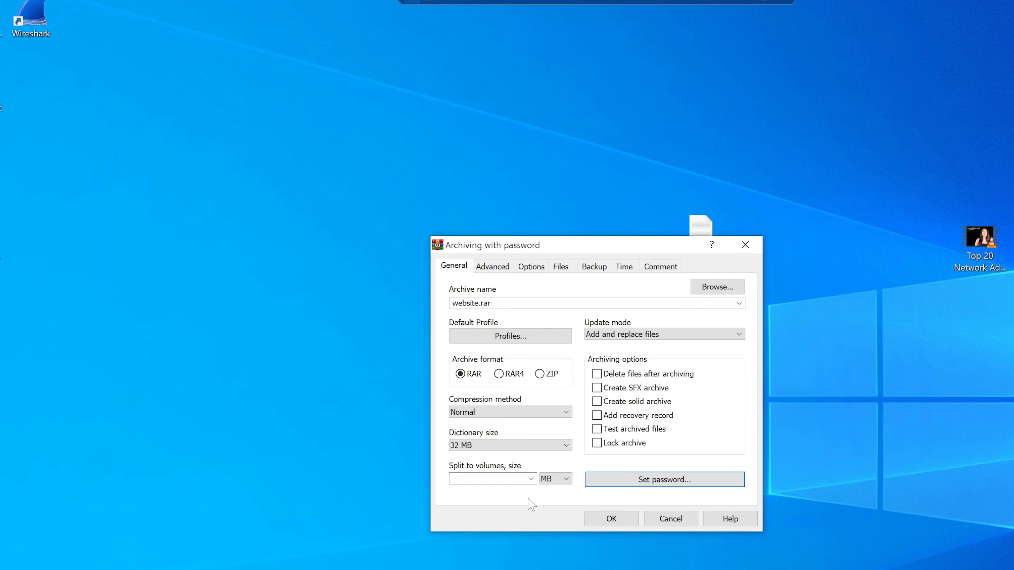
left_click(611, 519)
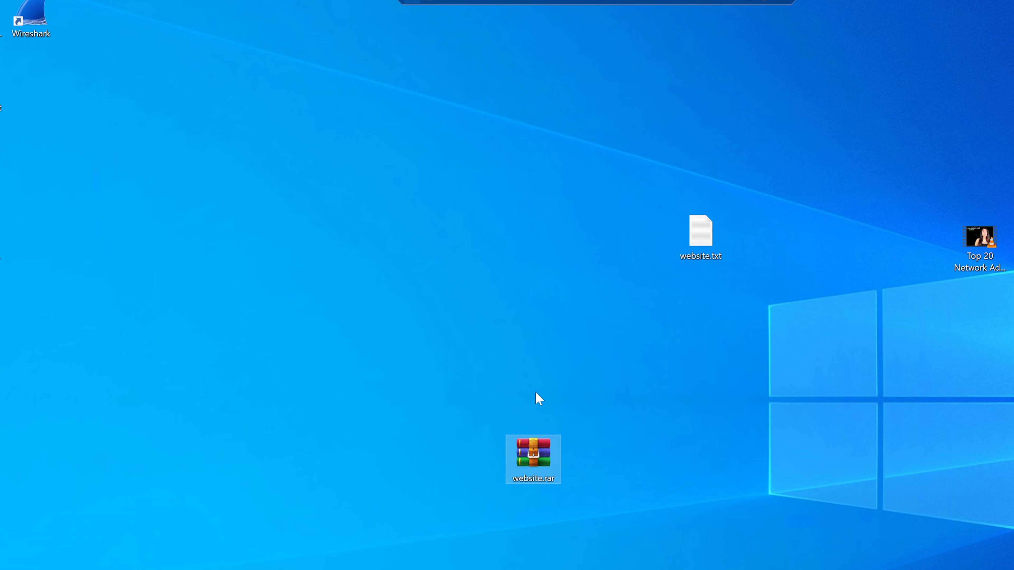
Open website.rar and confirm website.txt inside is refused with a wrong password
left_click_drag(559, 446, 615, 298)
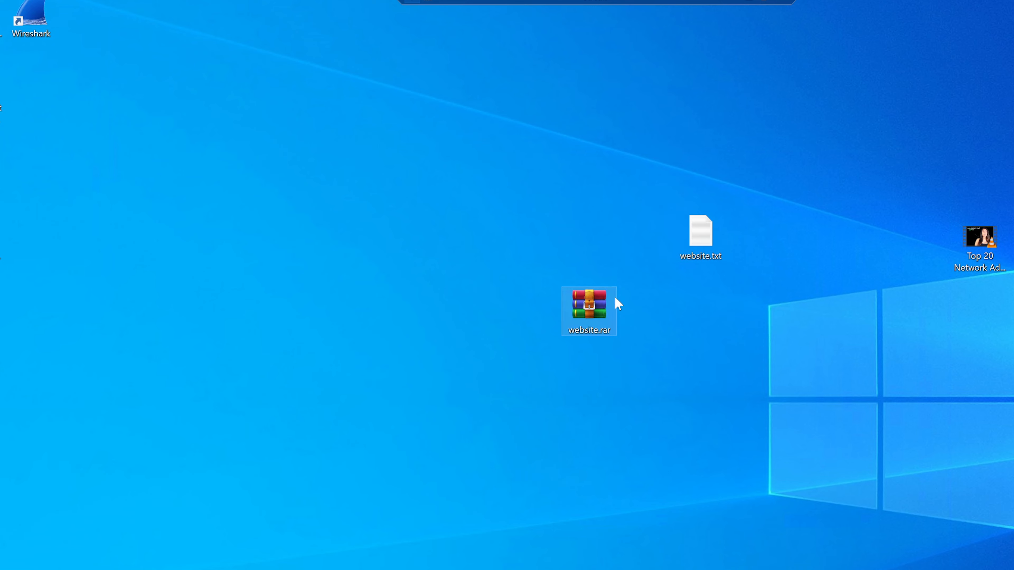
double_click(597, 306)
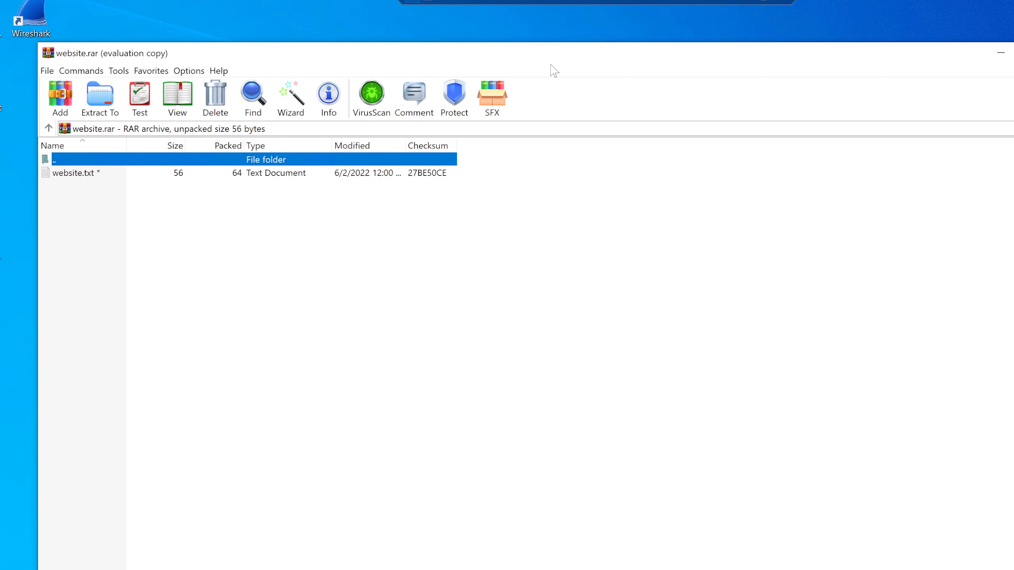
left_click(895, 287)
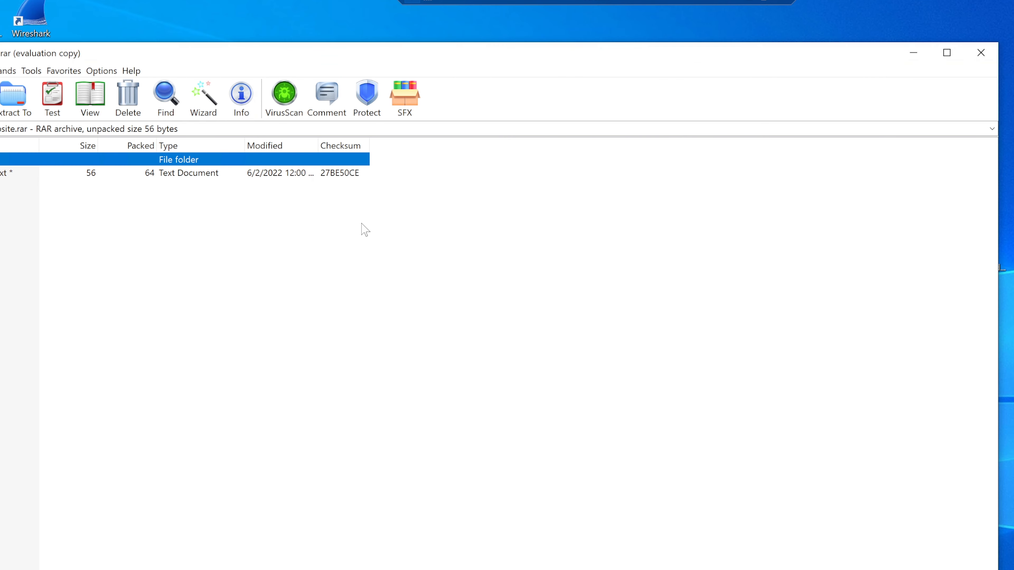
double_click(289, 176)
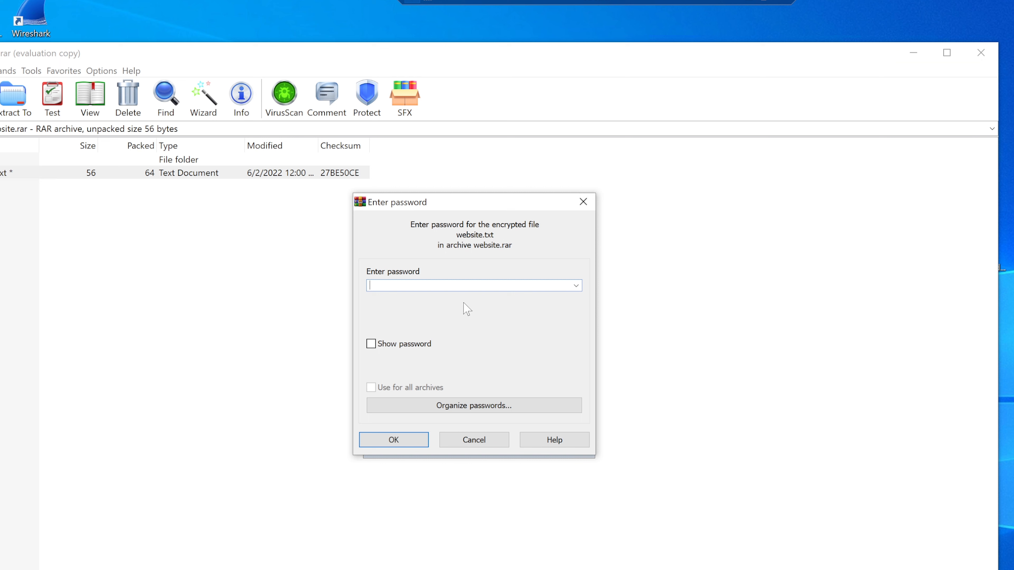
left_click(473, 443)
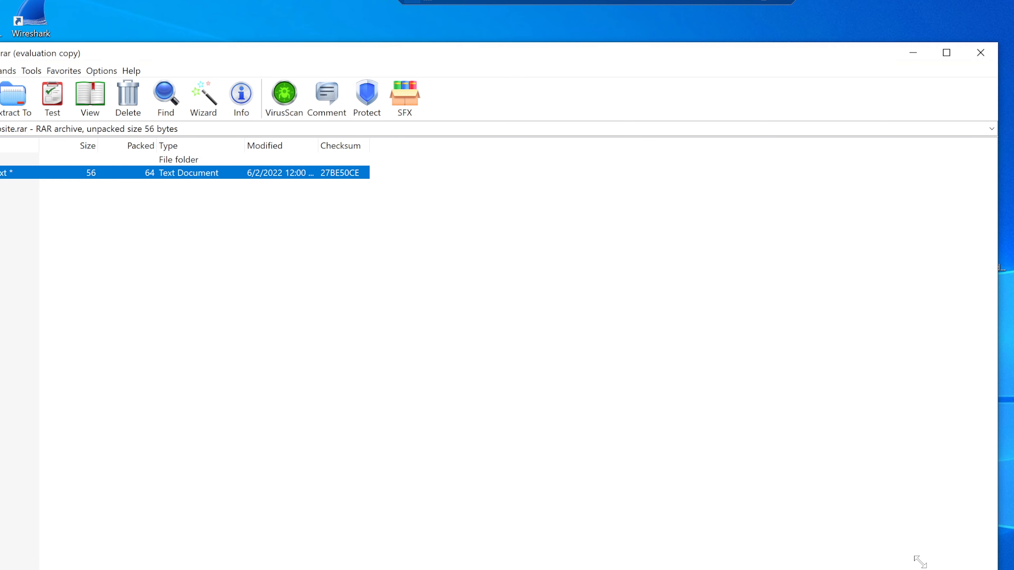
Open website.txt from the archive with the correct password, then place website.rar beside website.txt
left_click_drag(917, 561, 419, 472)
left_click_drag(225, 60, 813, 187)
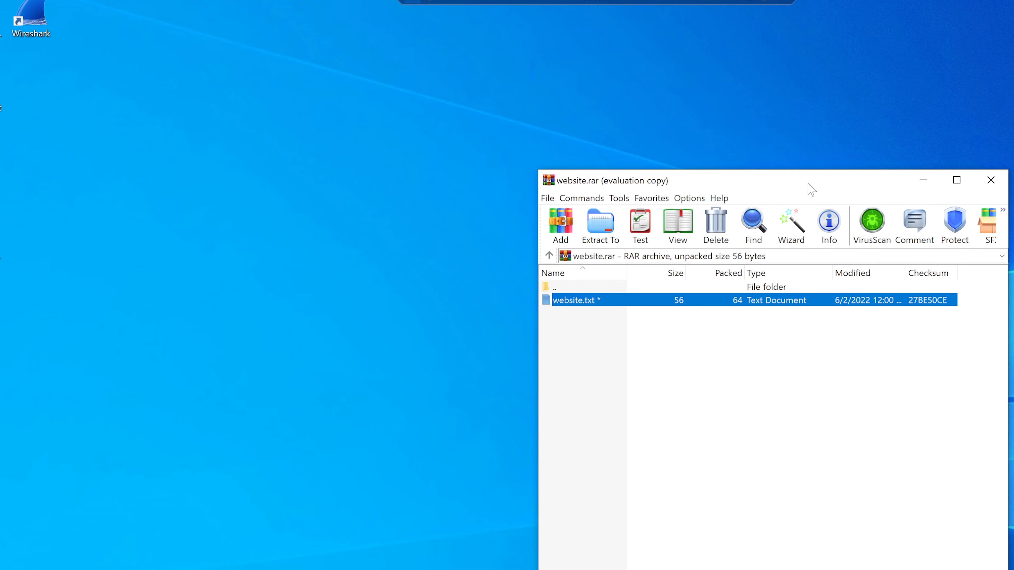
double_click(594, 302)
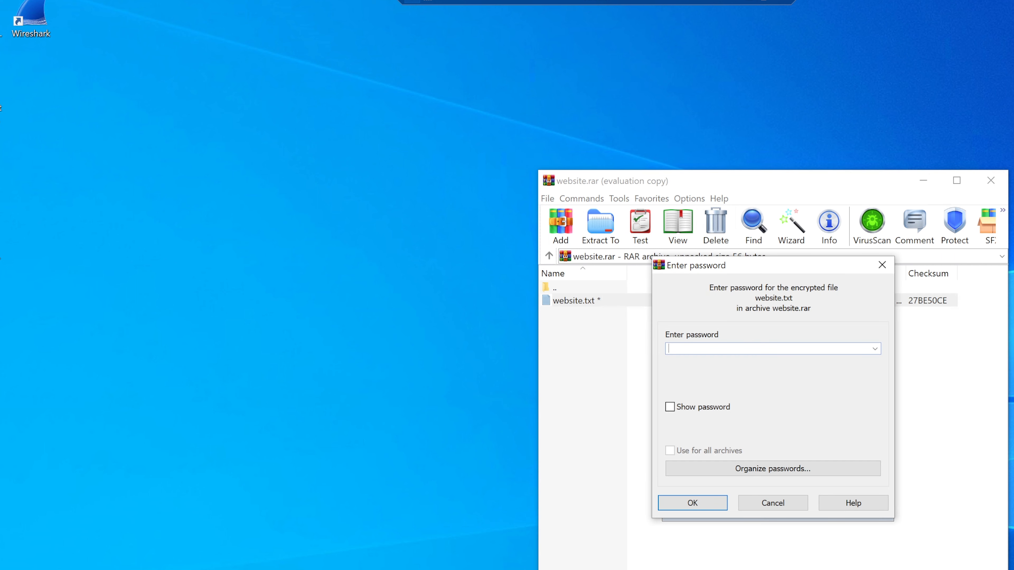
type("********")
key("Return")
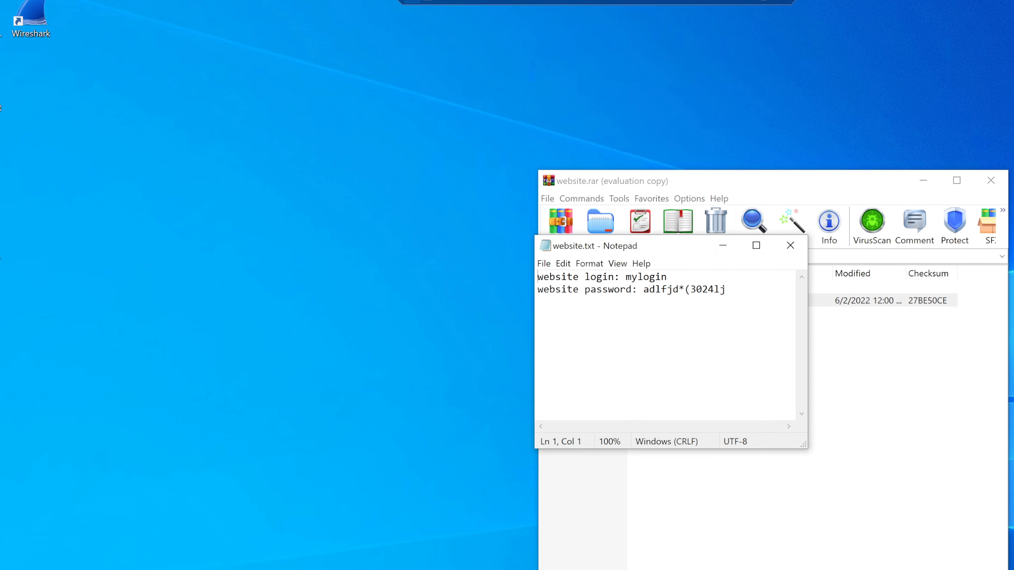
left_click(790, 245)
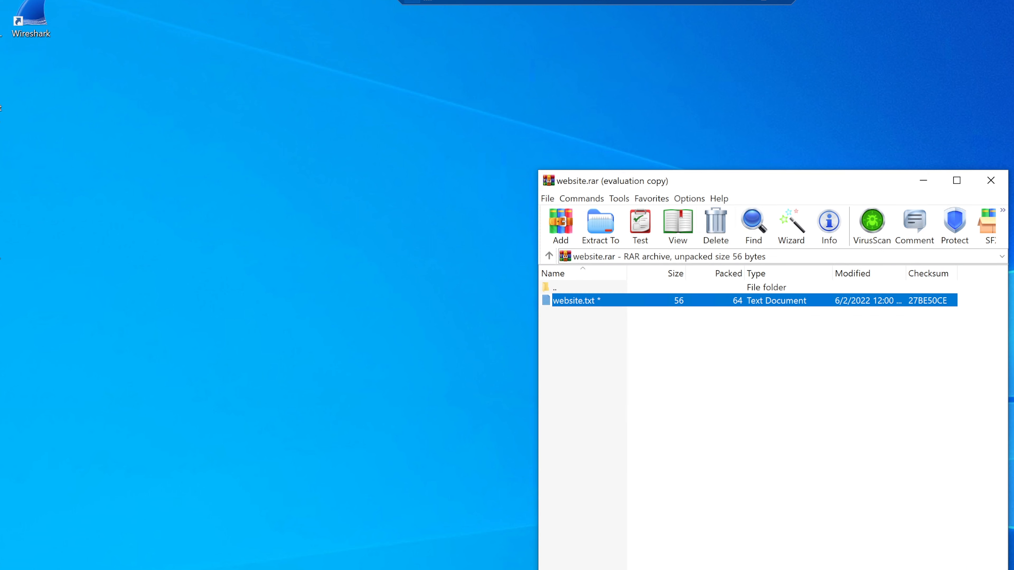
left_click(990, 180)
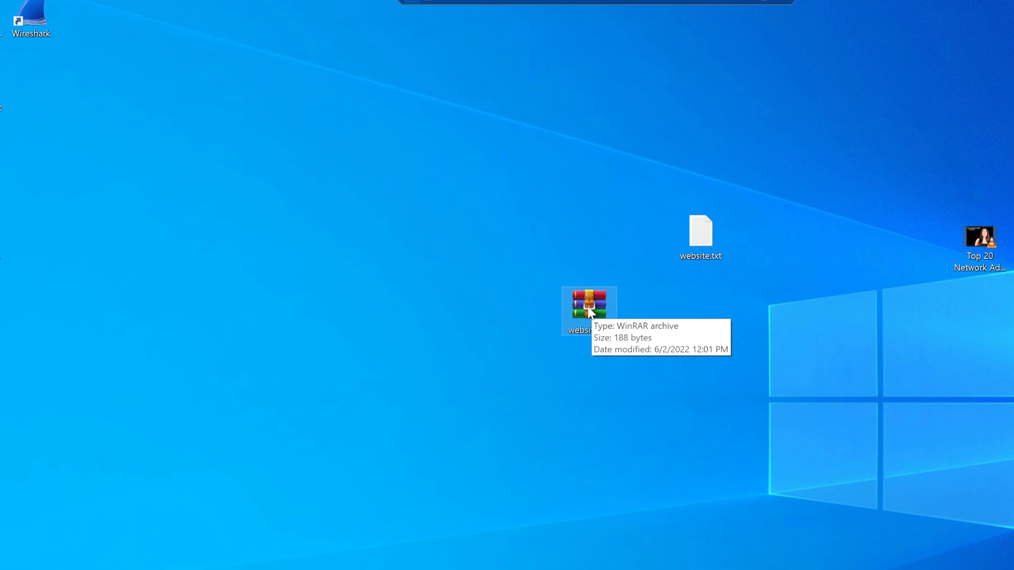
left_click_drag(589, 313, 583, 249)
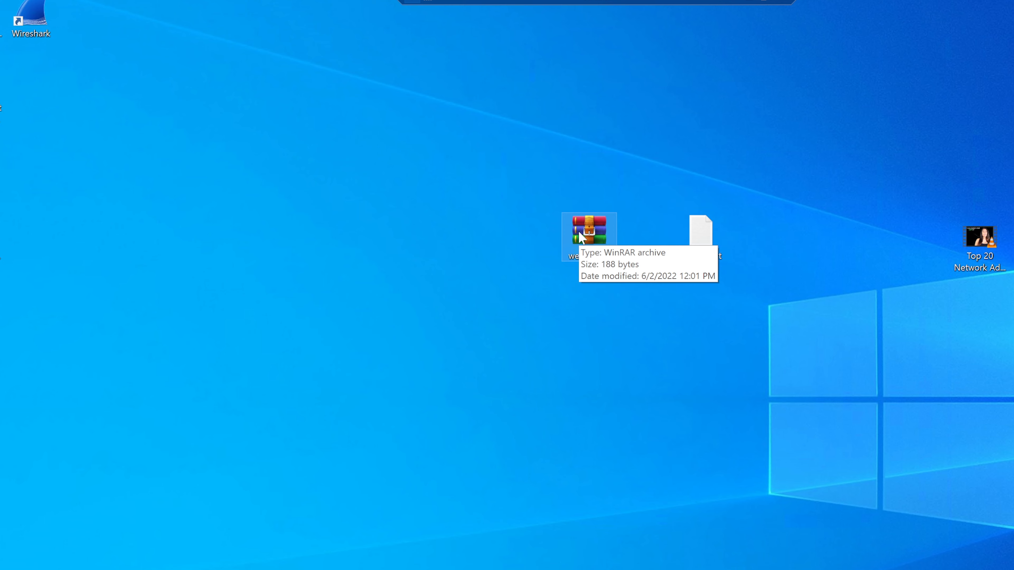
Create a new text document on the desktop
right_click(650, 372)
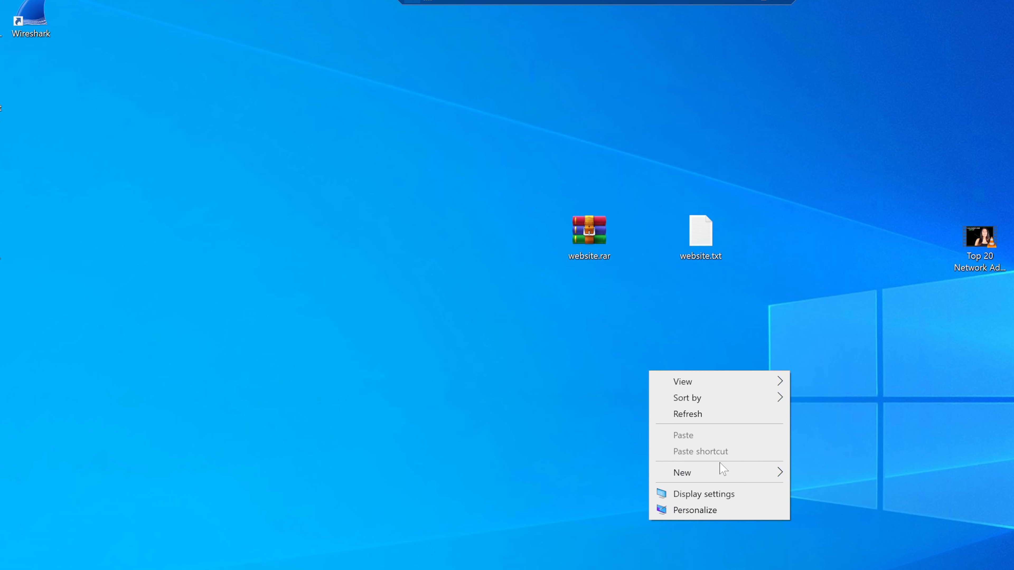
mouse_move(739, 472)
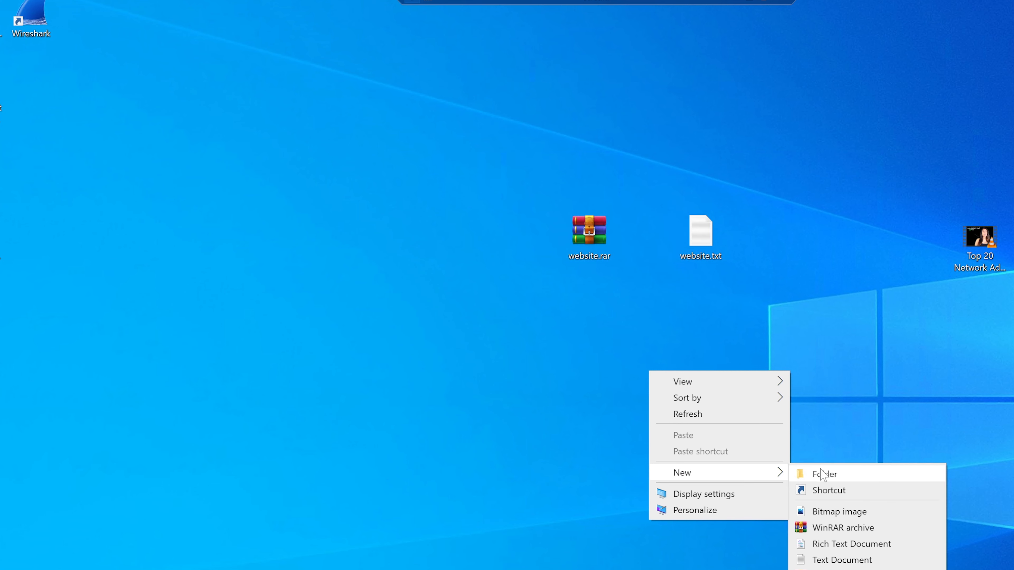
left_click(852, 560)
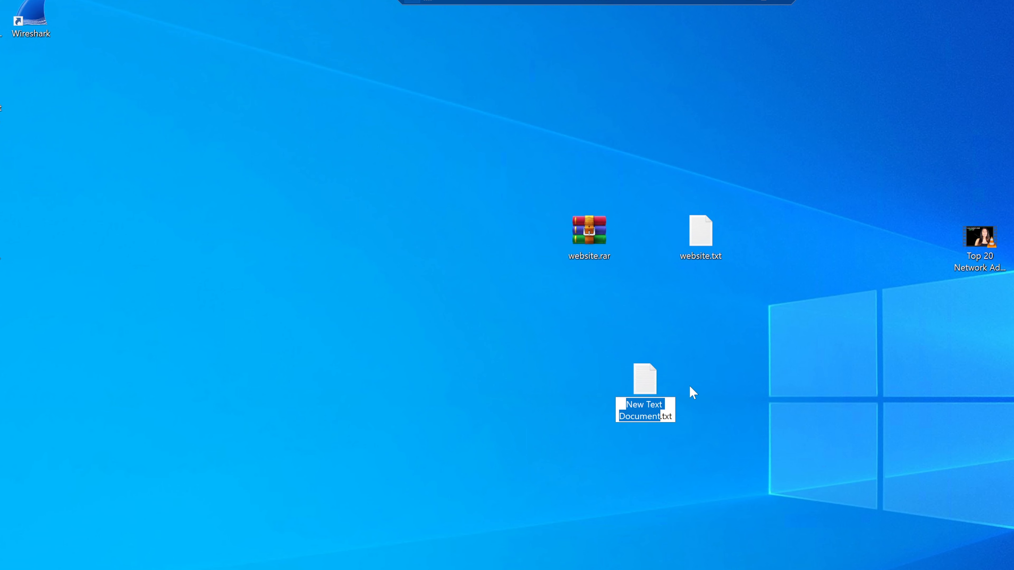
Name the new file facebook.txt, declining the extension change
key("BackSpace")
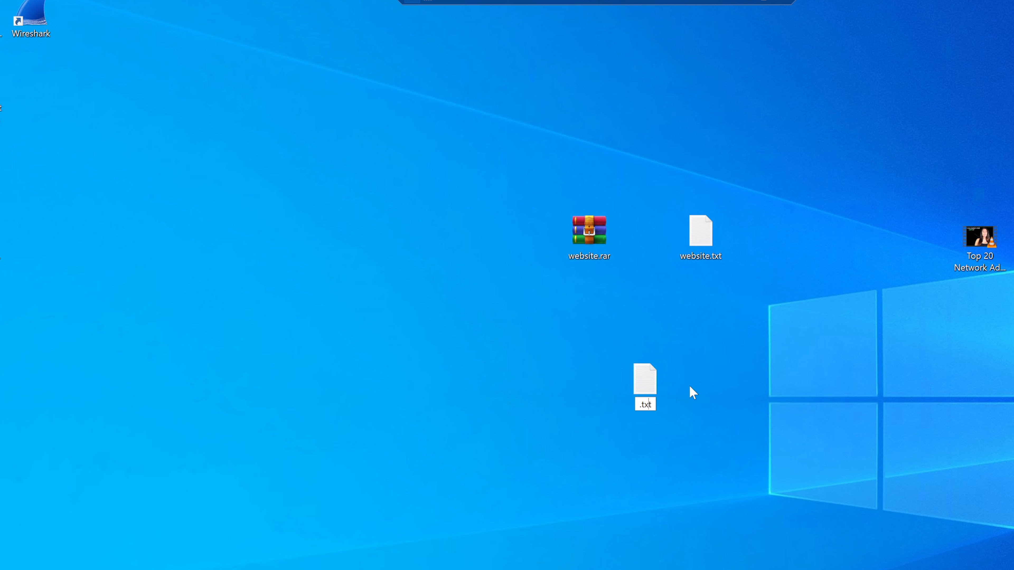
key("End")
key("BackSpace")
key("BackSpace")
key("BackSpace")
key("BackSpace")
type("facke")
key("BackSpace")
key("BackSpace")
type("ebook")
key("Return")
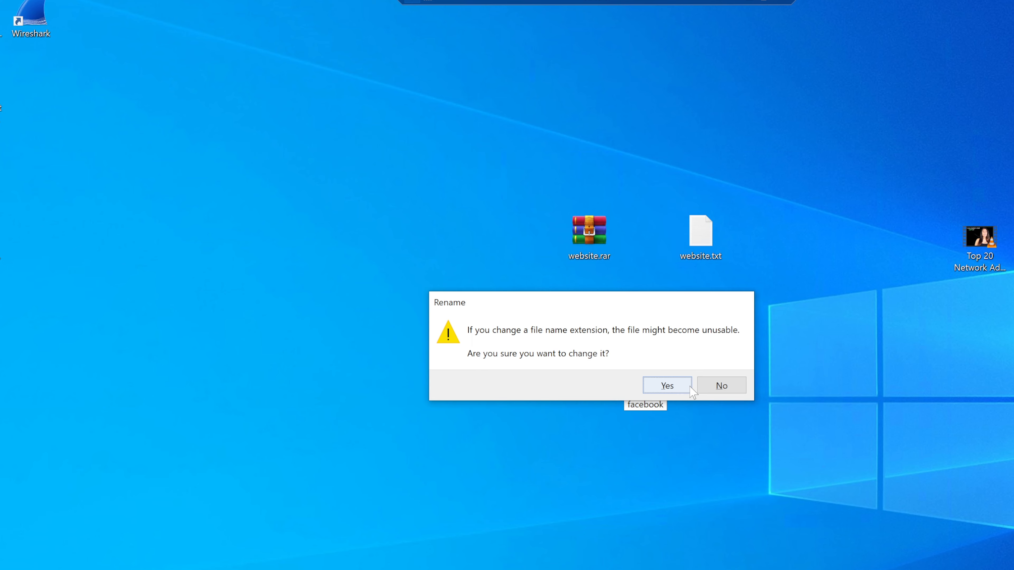
left_click(720, 385)
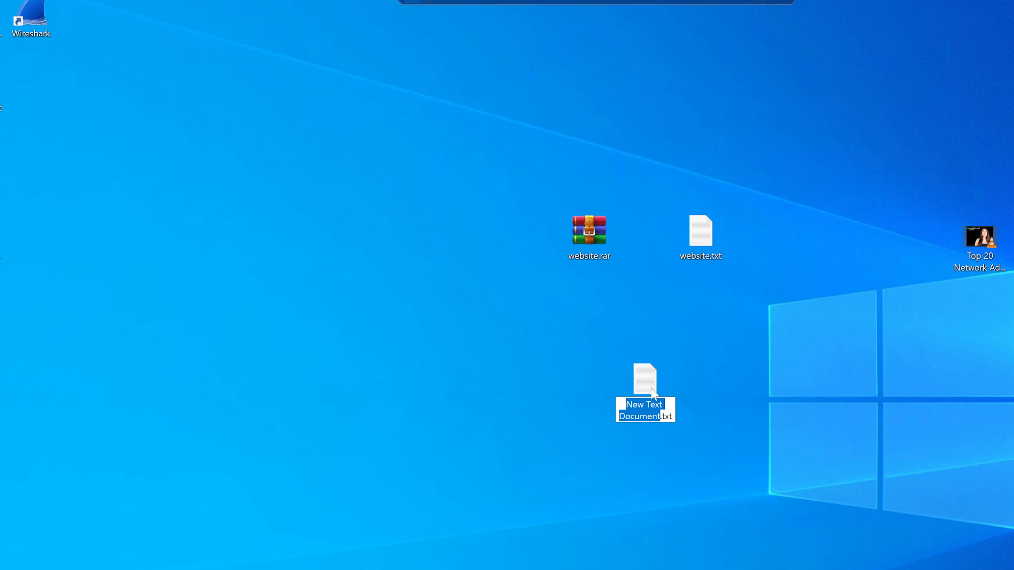
type("facebook")
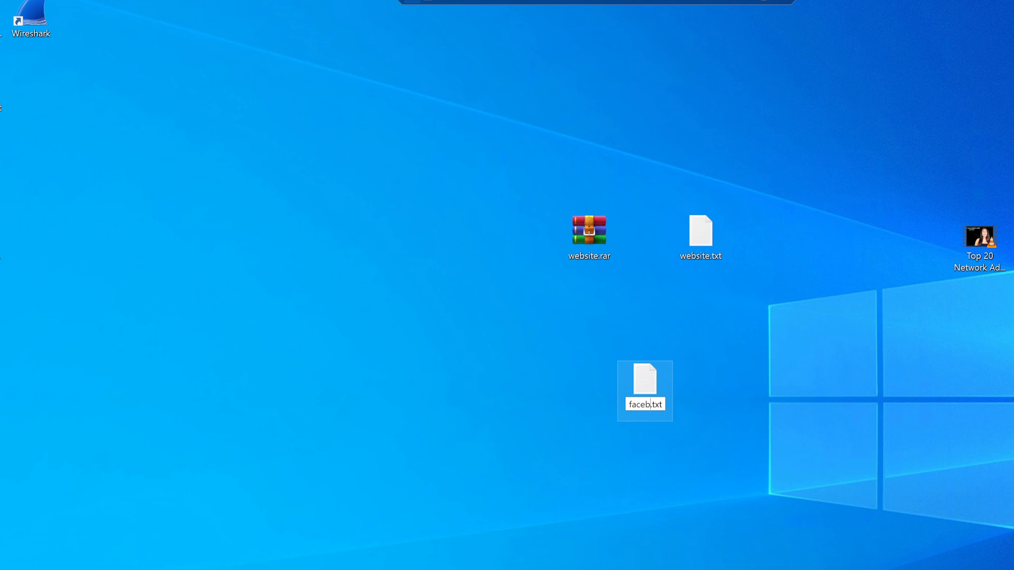
key("Return")
Enter a Facebook login and password into facebook.txt
double_click(651, 386)
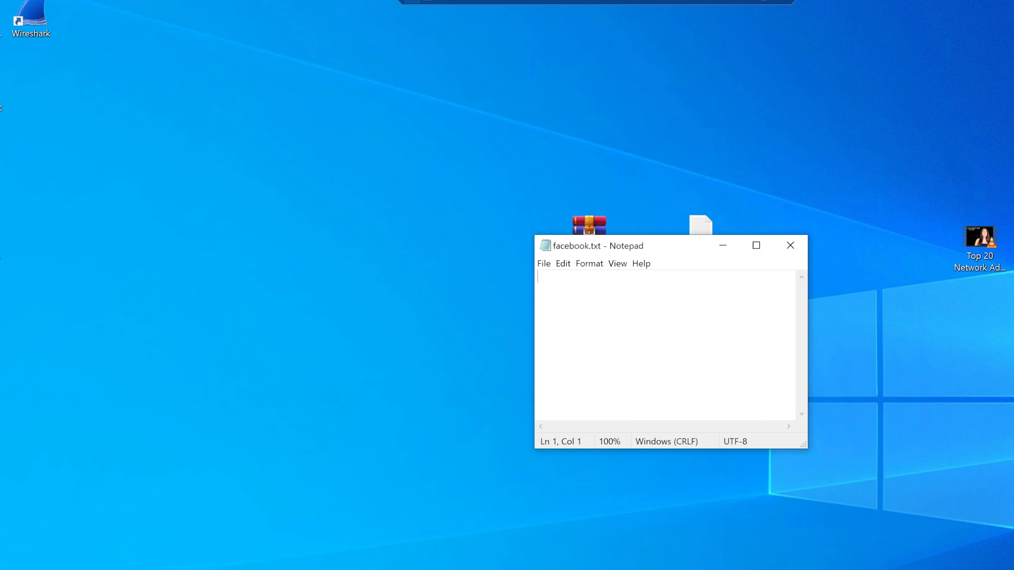
left_click_drag(675, 247, 613, 308)
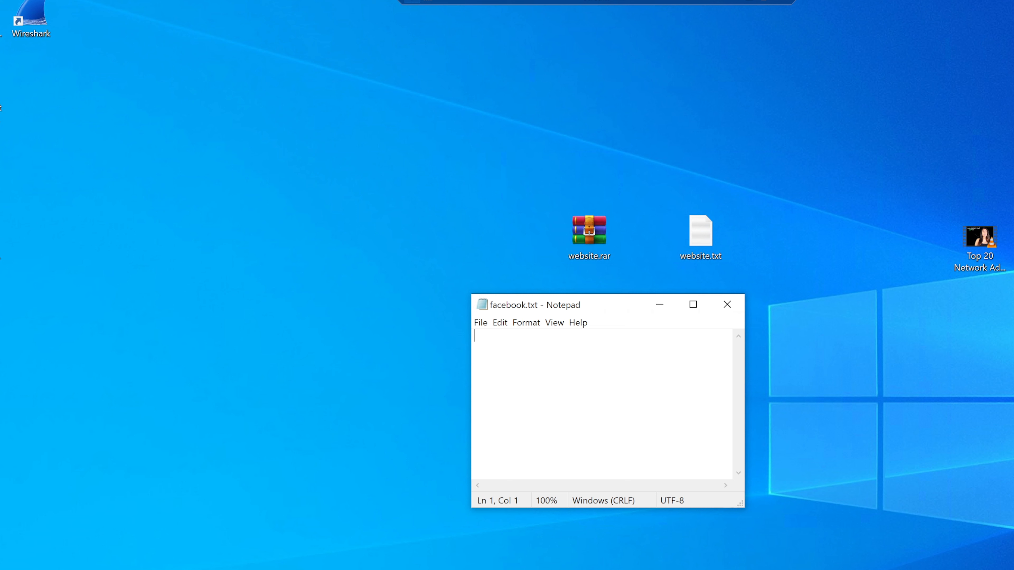
type("myfa")
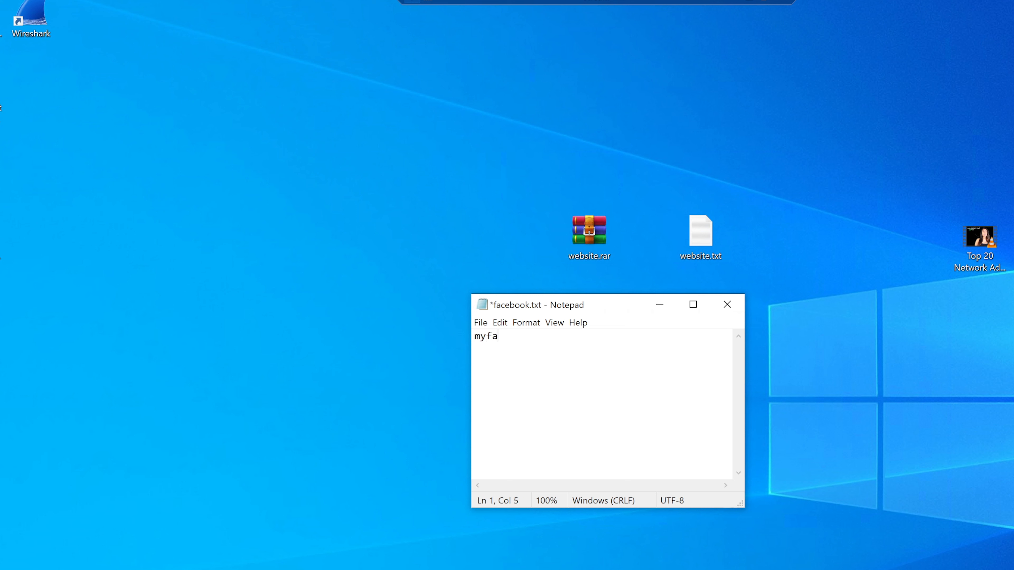
type("cebooklogin ")
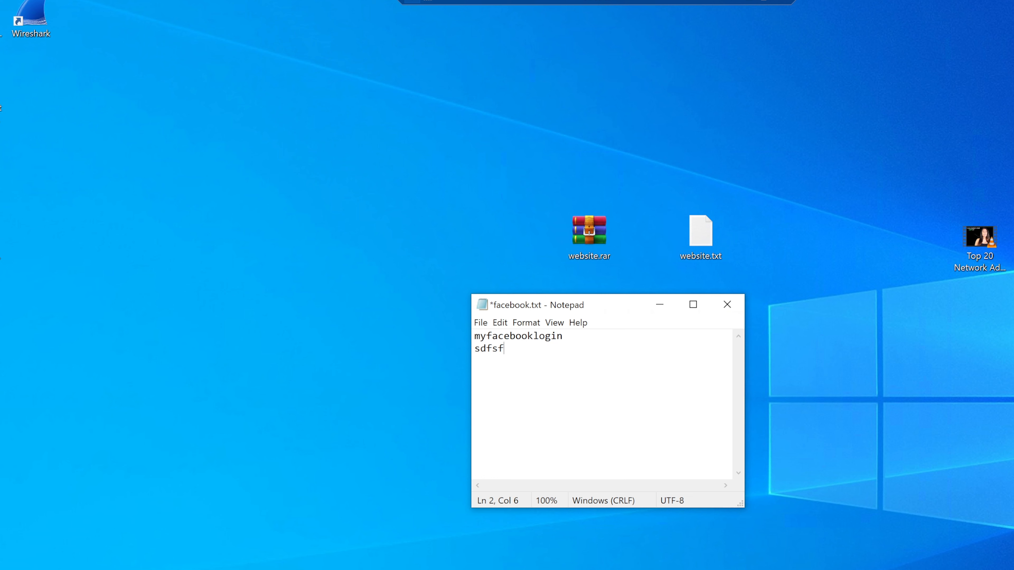
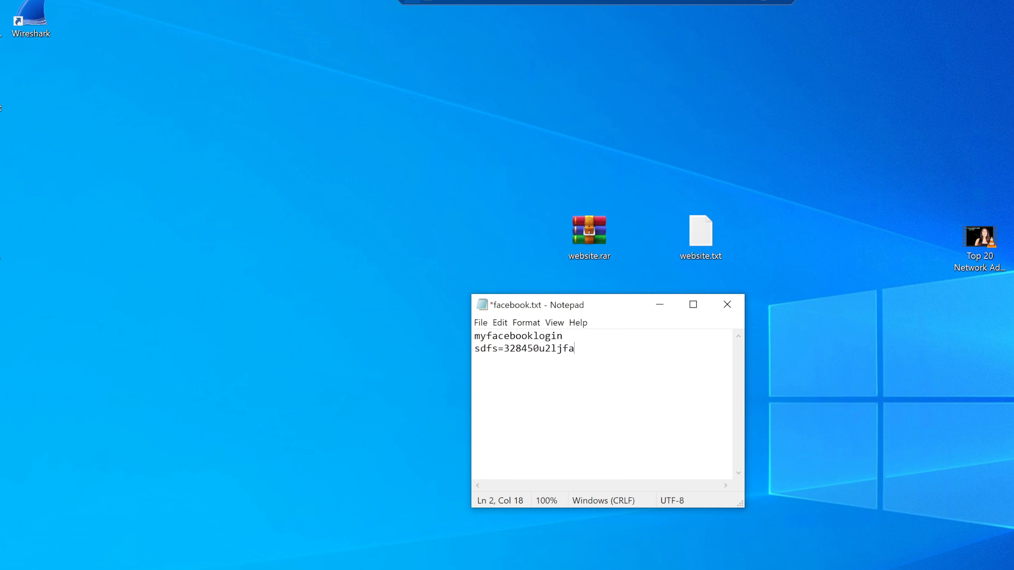
Save and close facebook.txt, then drop it onto website.rar to add it
left_click(480, 322)
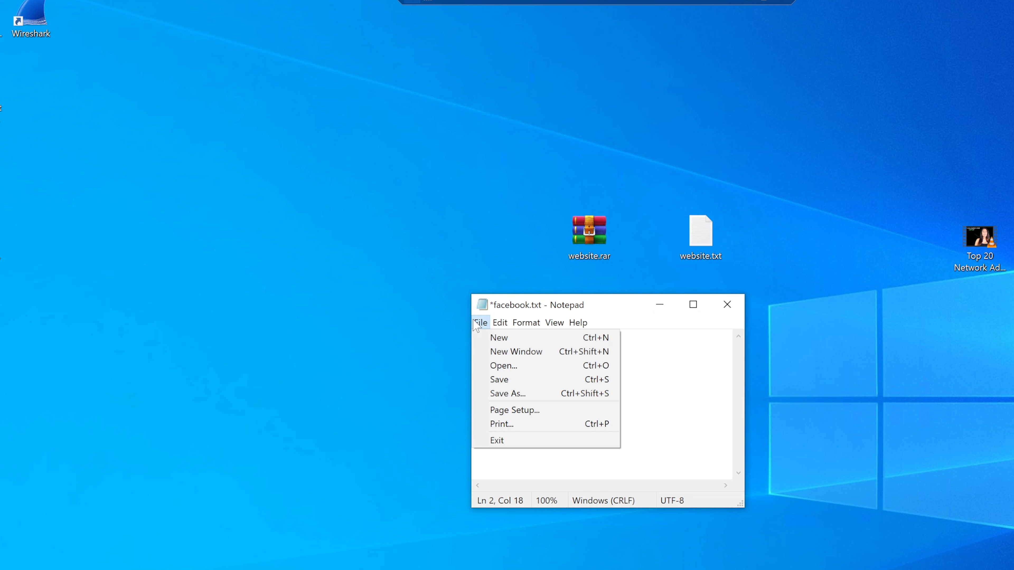
left_click(515, 380)
left_click(727, 305)
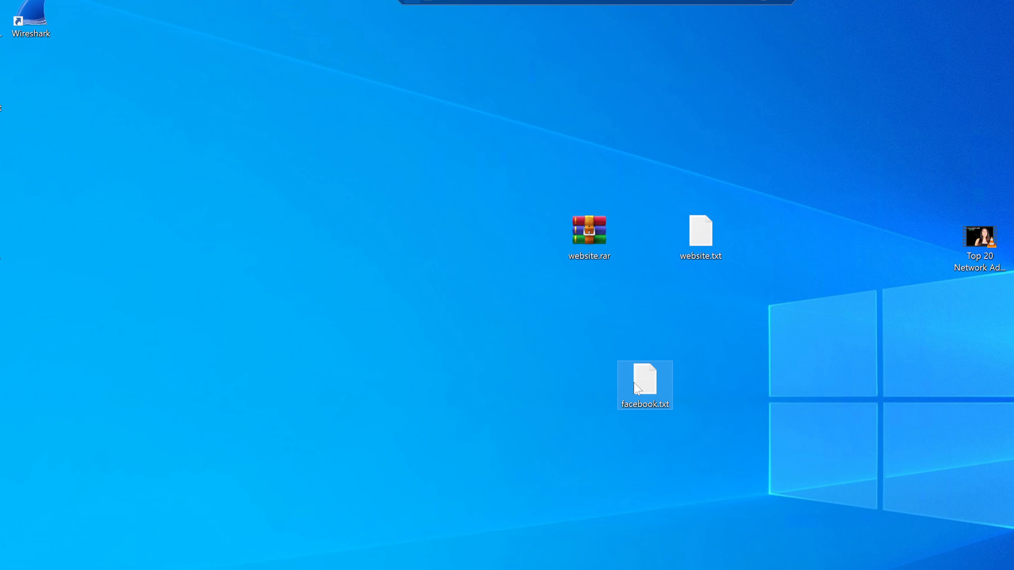
left_click_drag(645, 382, 580, 238)
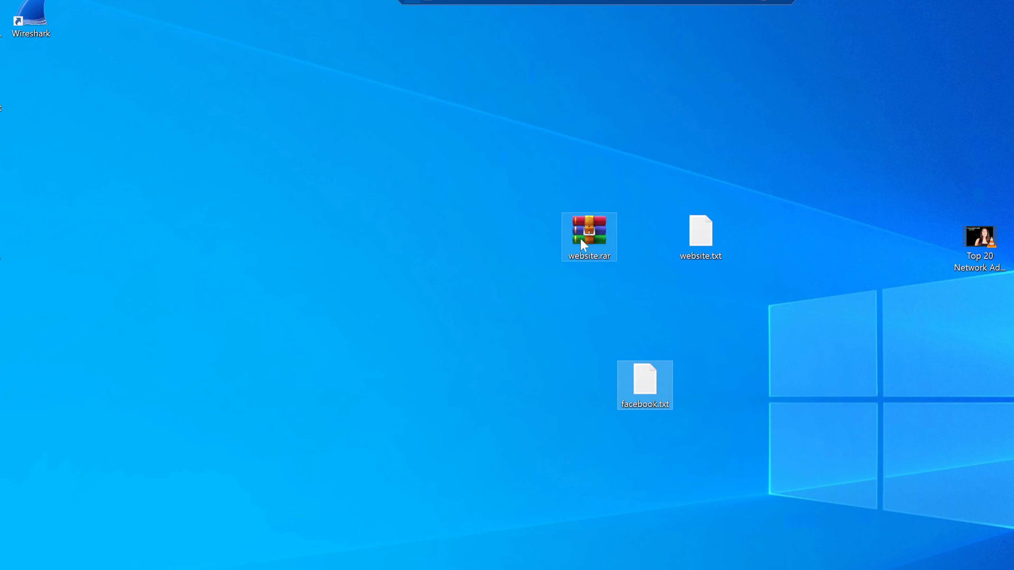
Check website.rar's contents, then delete the loose facebook.txt and website.txt from the desktop
double_click(582, 236)
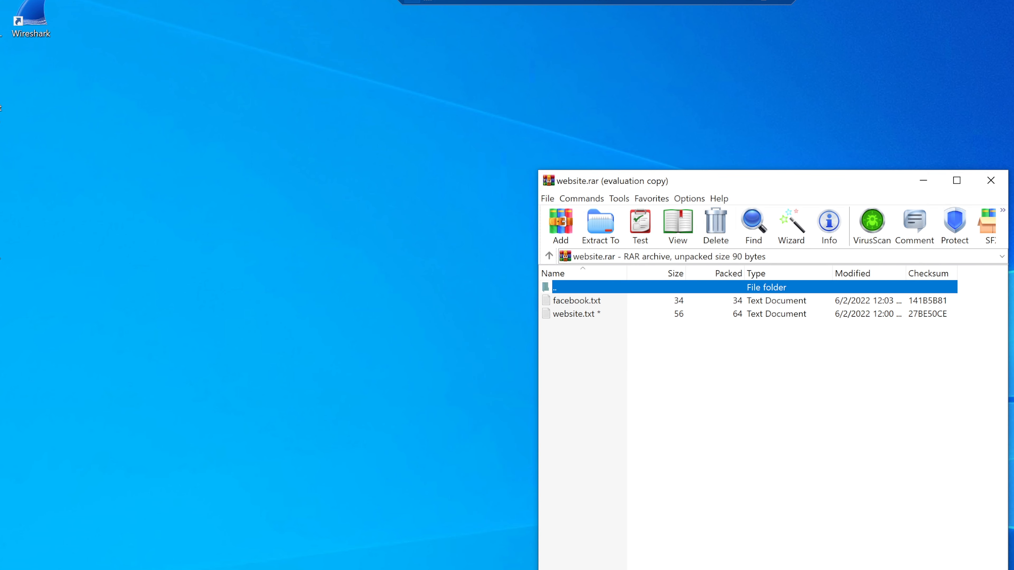
left_click(983, 180)
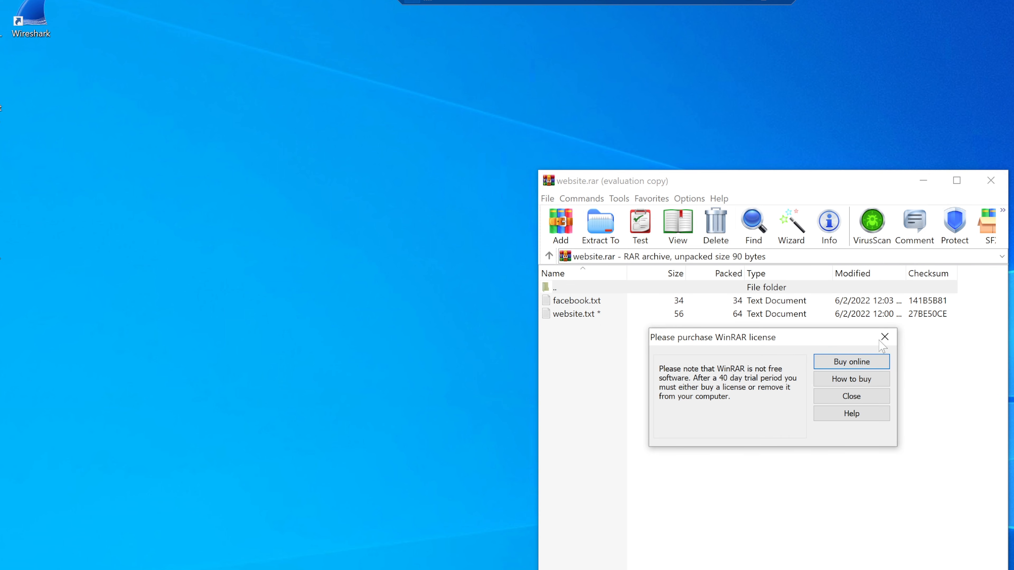
key("Escape")
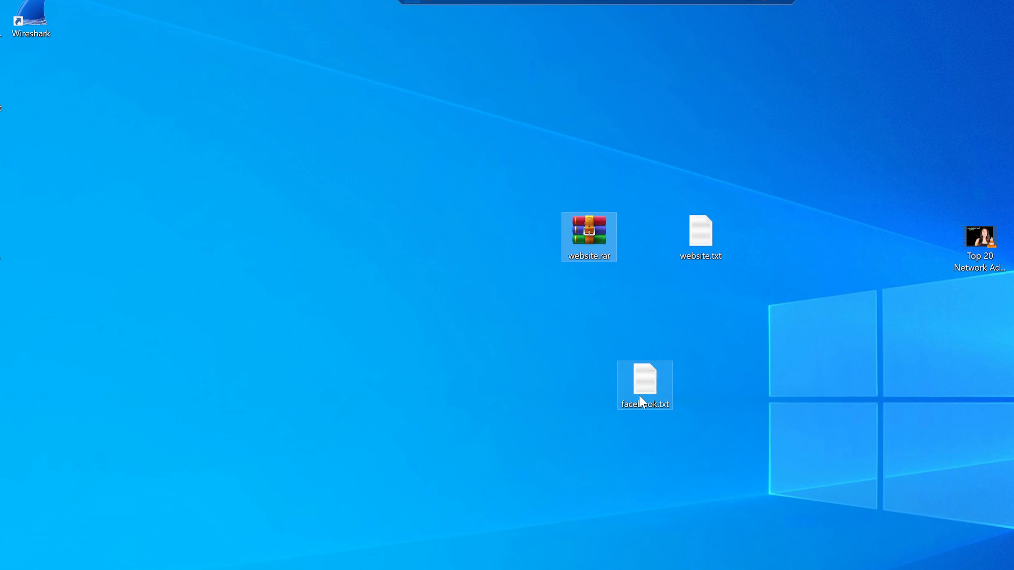
left_click(638, 396)
key("Delete")
left_click(700, 232)
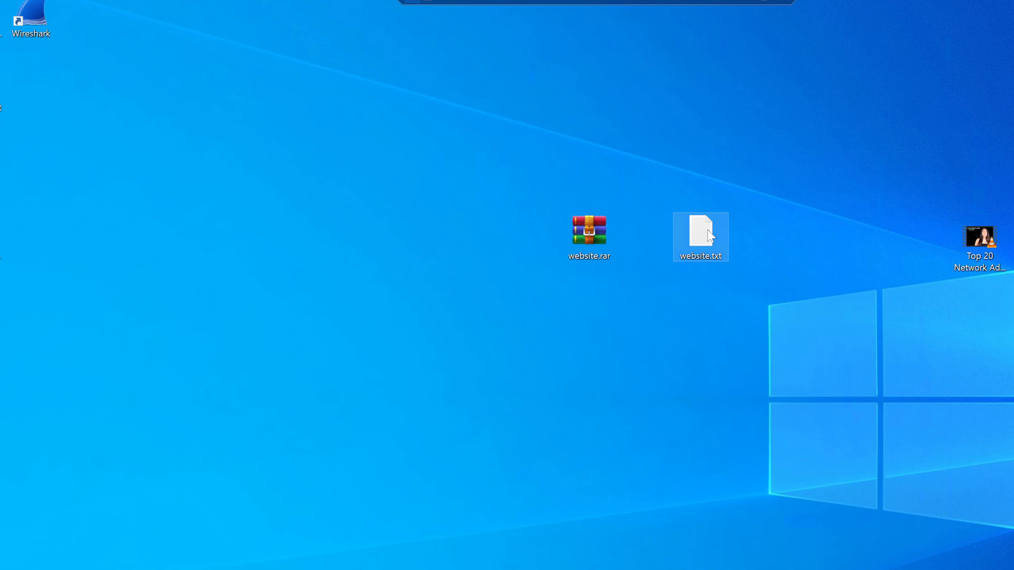
key("Delete")
Recheck website.rar holds both files, move it lower, and return to Jira
double_click(605, 236)
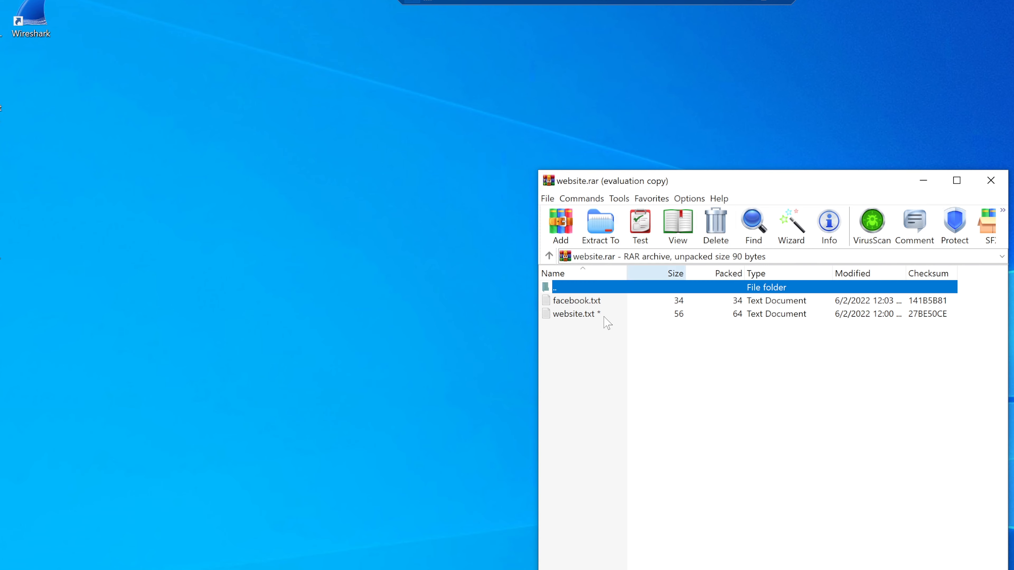
left_click(989, 181)
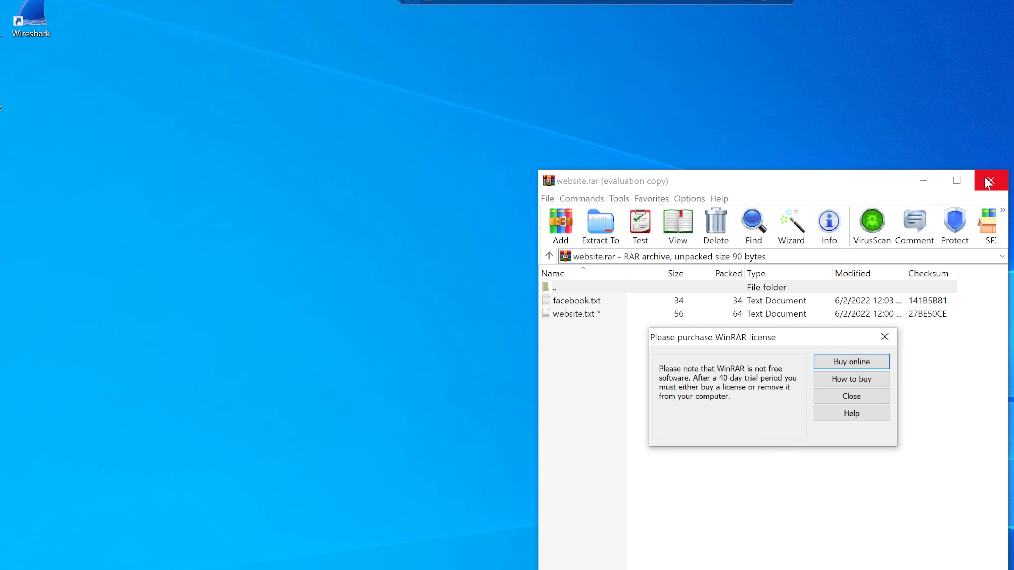
left_click(884, 338)
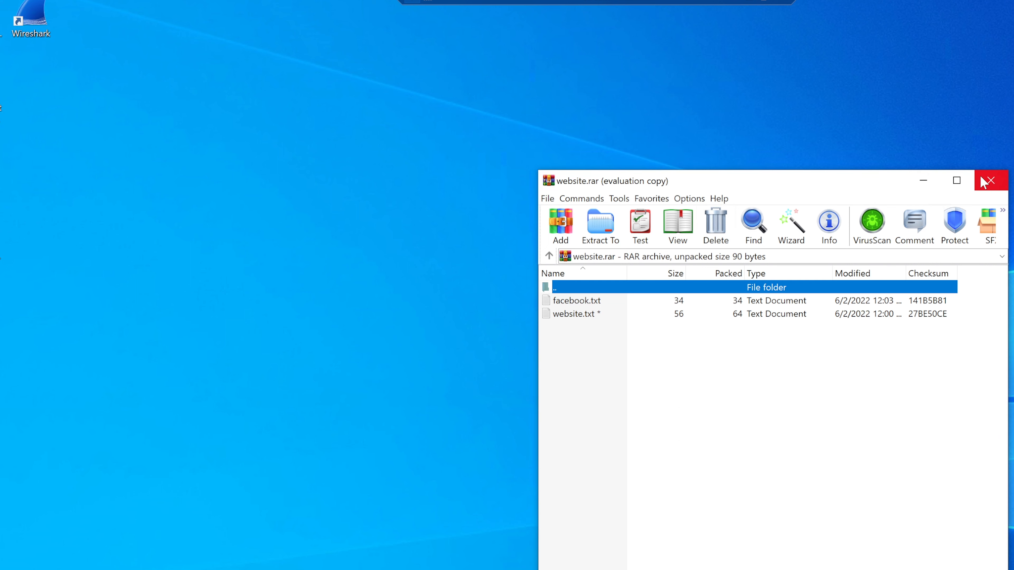
left_click(985, 184)
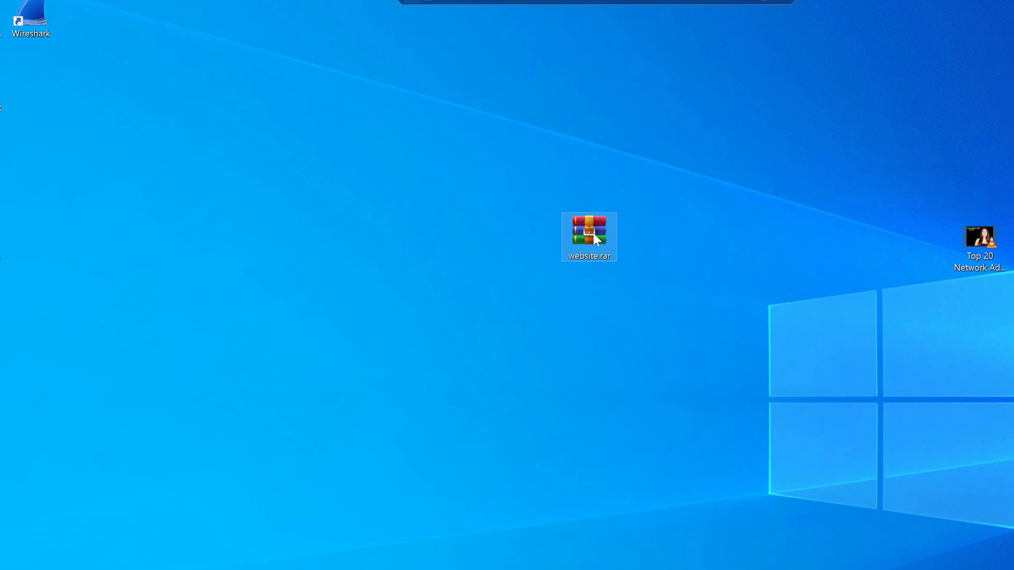
right_click(593, 232)
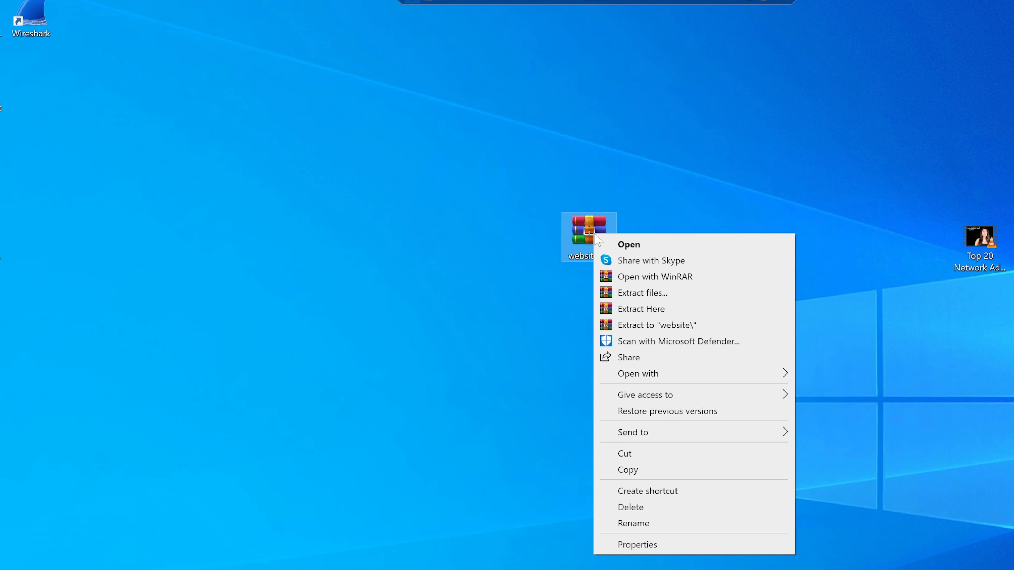
left_click(542, 366)
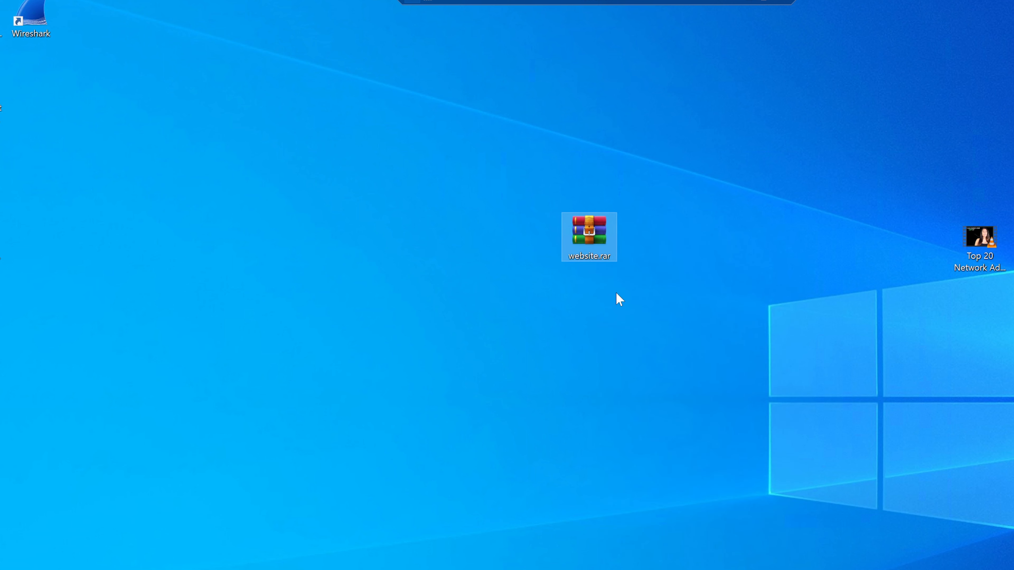
left_click_drag(596, 235, 596, 310)
left_click(680, 290)
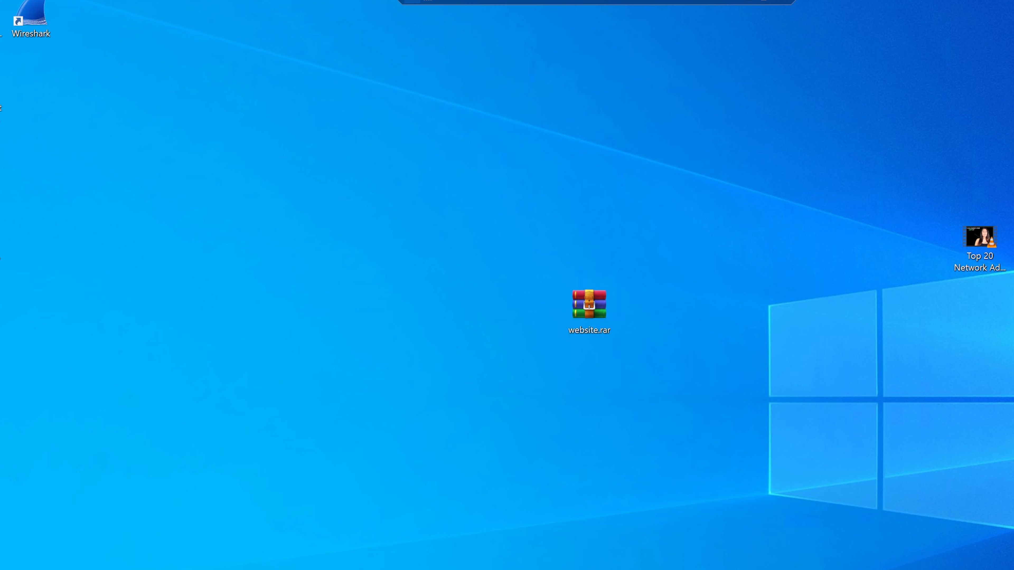
key("alt+Tab")
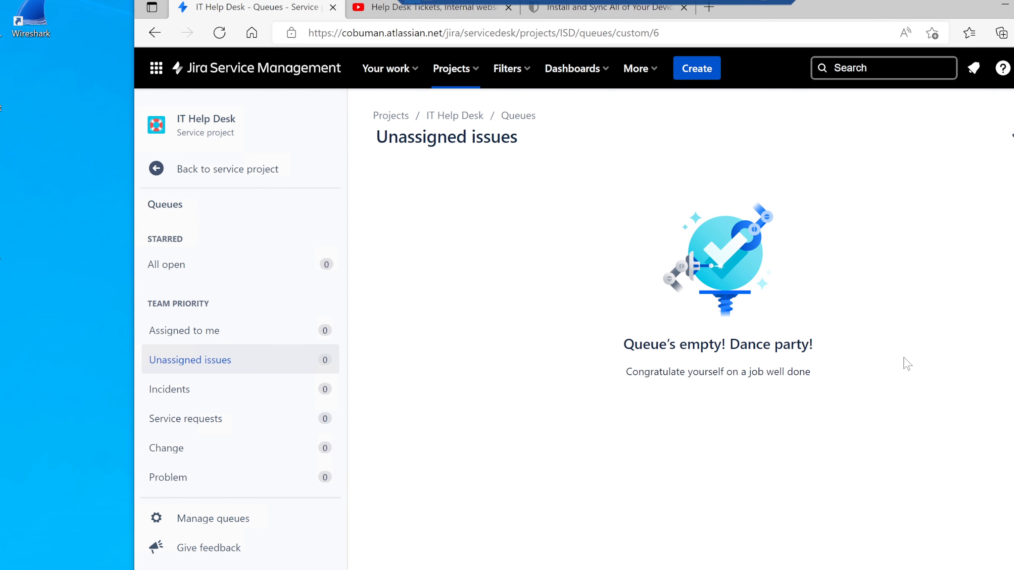